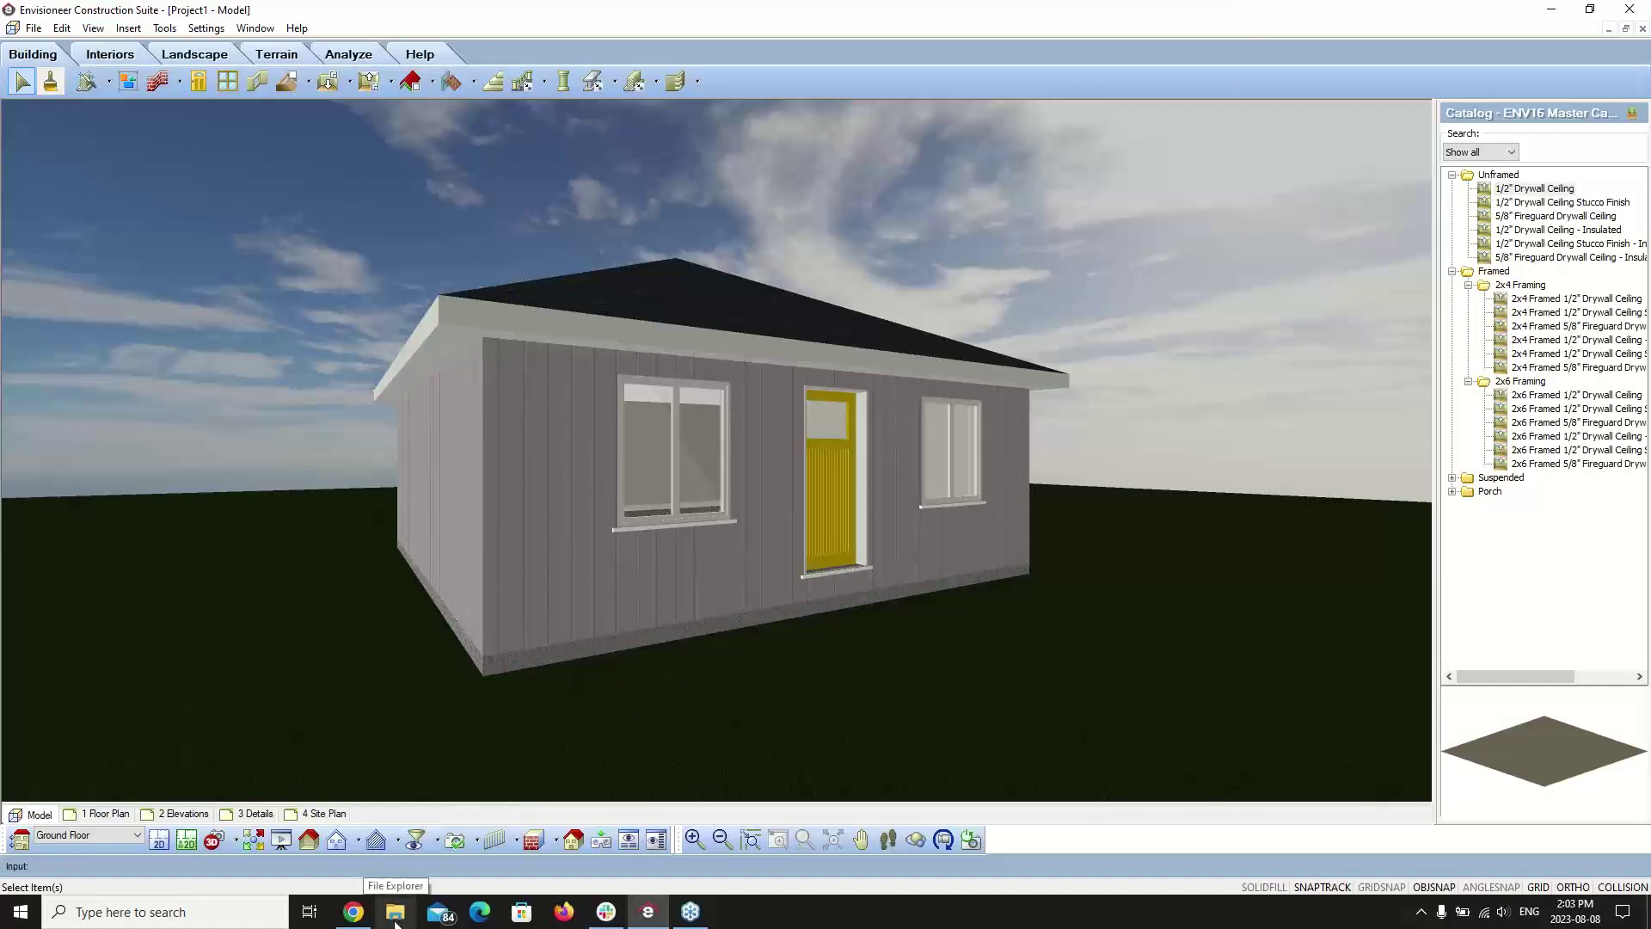
# - Open the Windows (C:) drive in File Explorer and check in the folder options that hidden files, folders and drives are shown
pyautogui.click(396, 917)
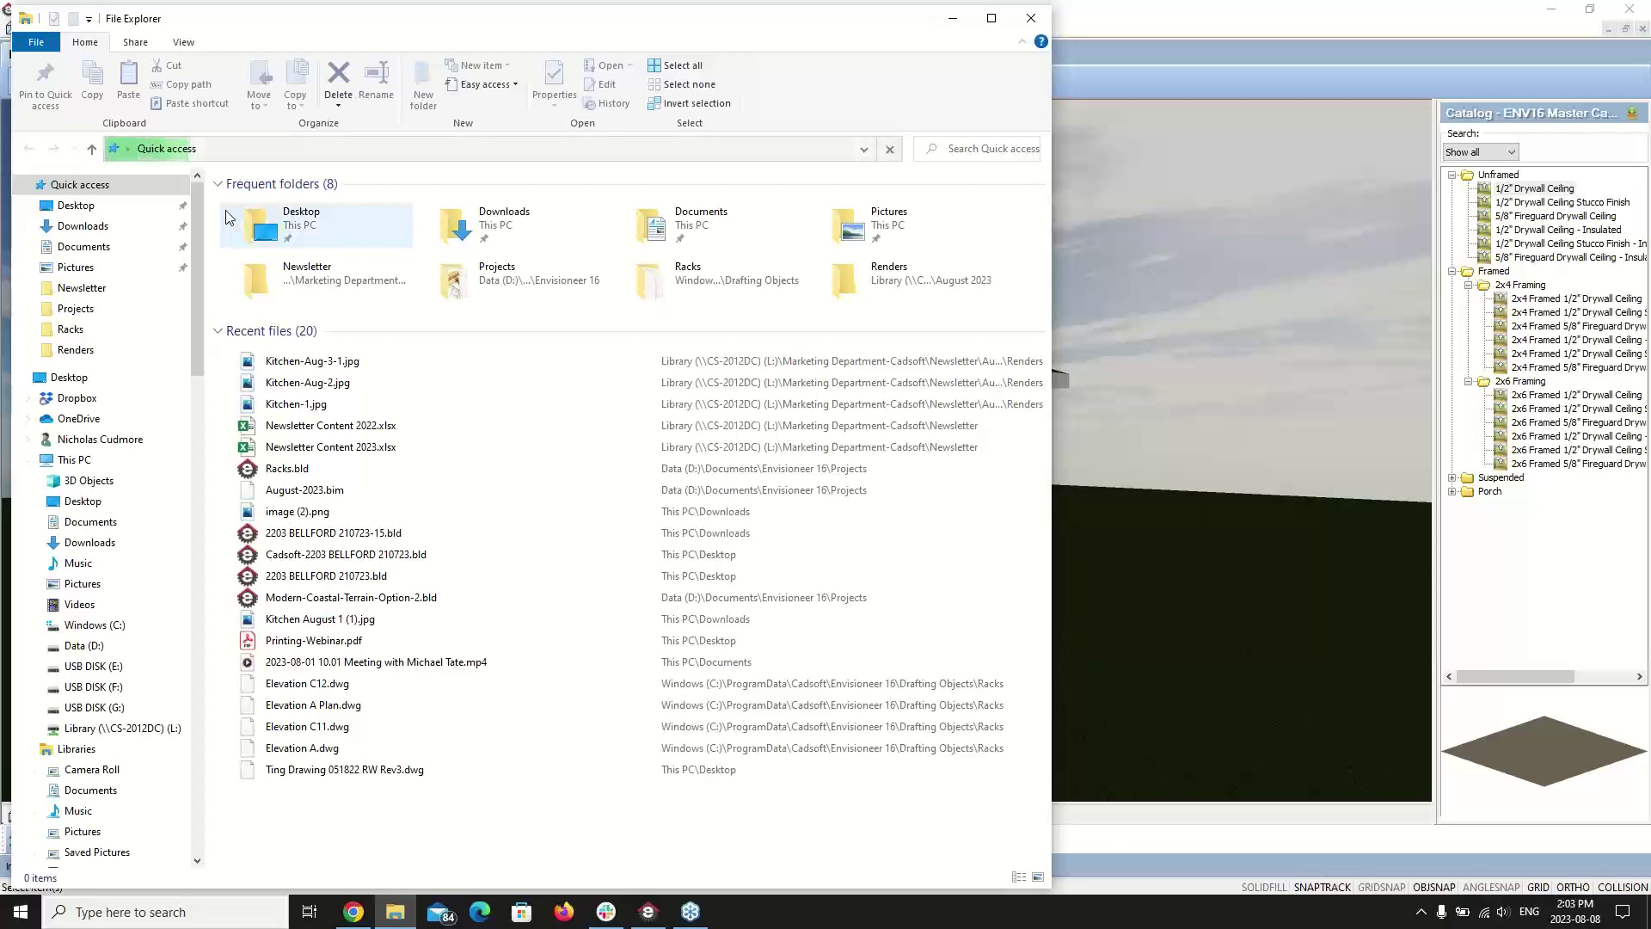
pyautogui.click(91, 625)
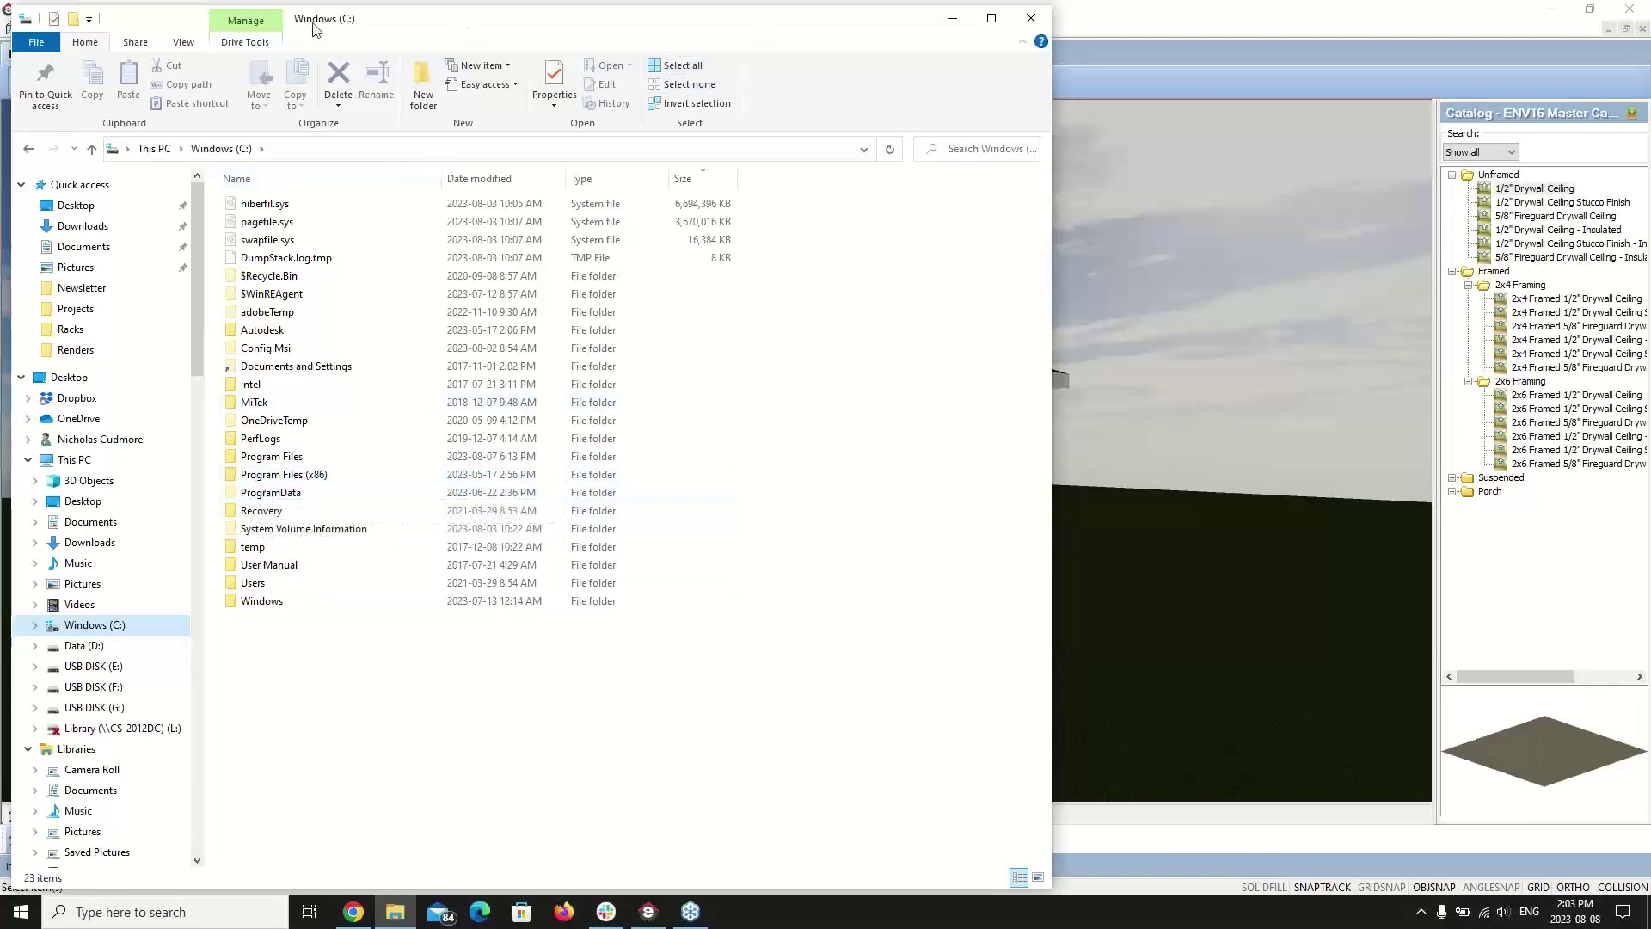
pyautogui.click(184, 42)
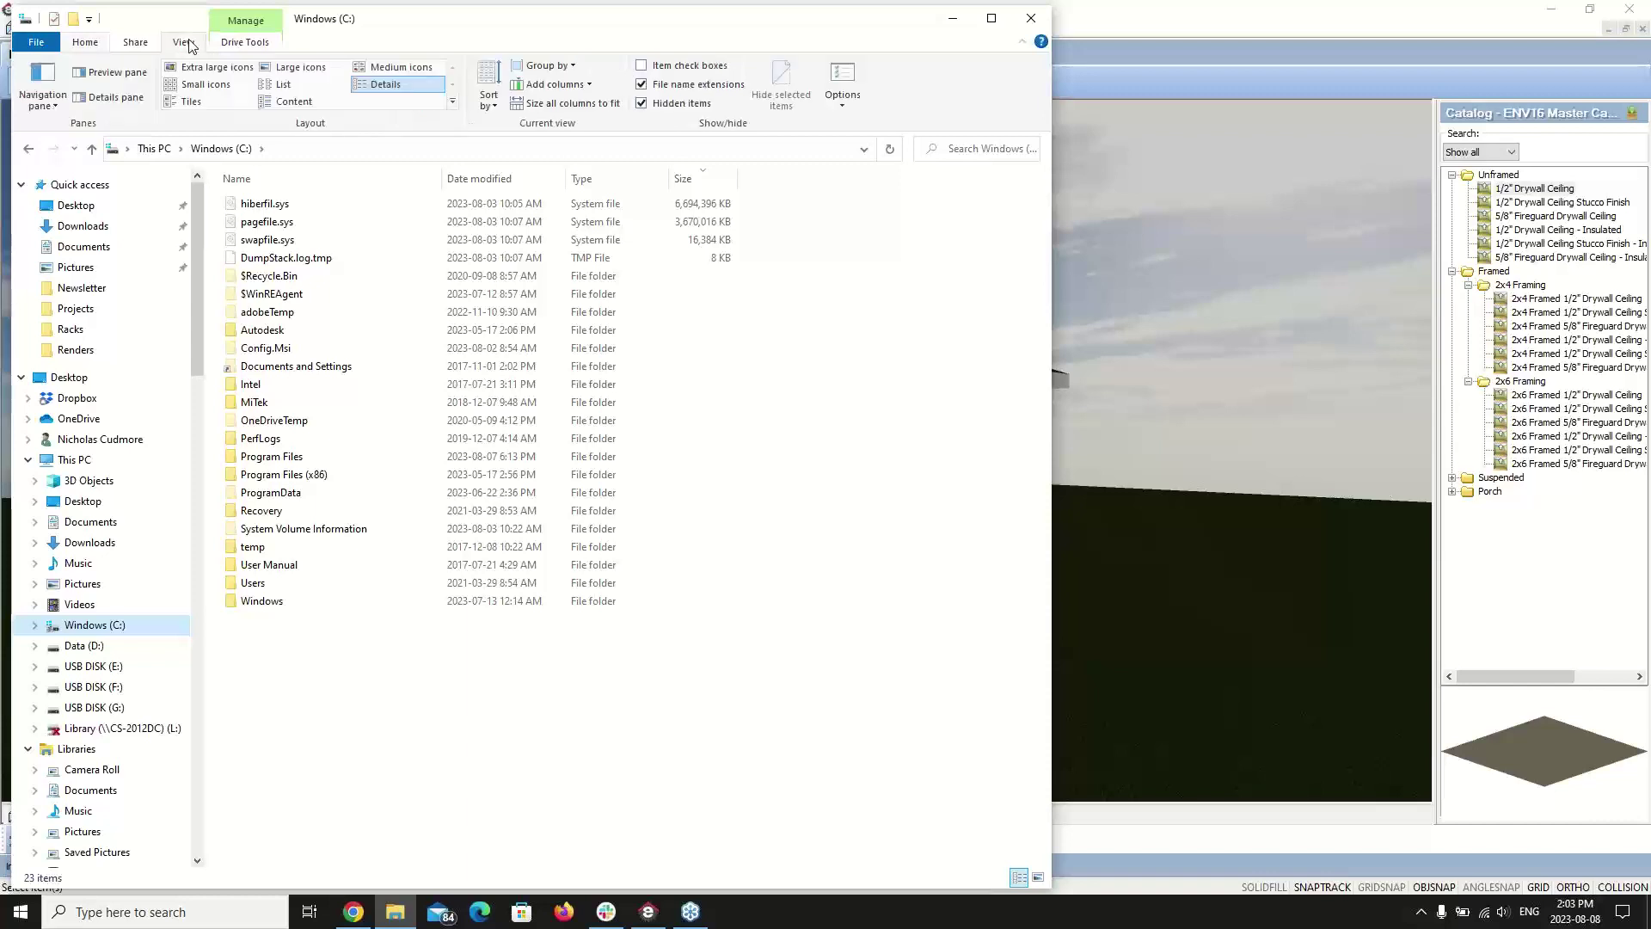
pyautogui.click(843, 86)
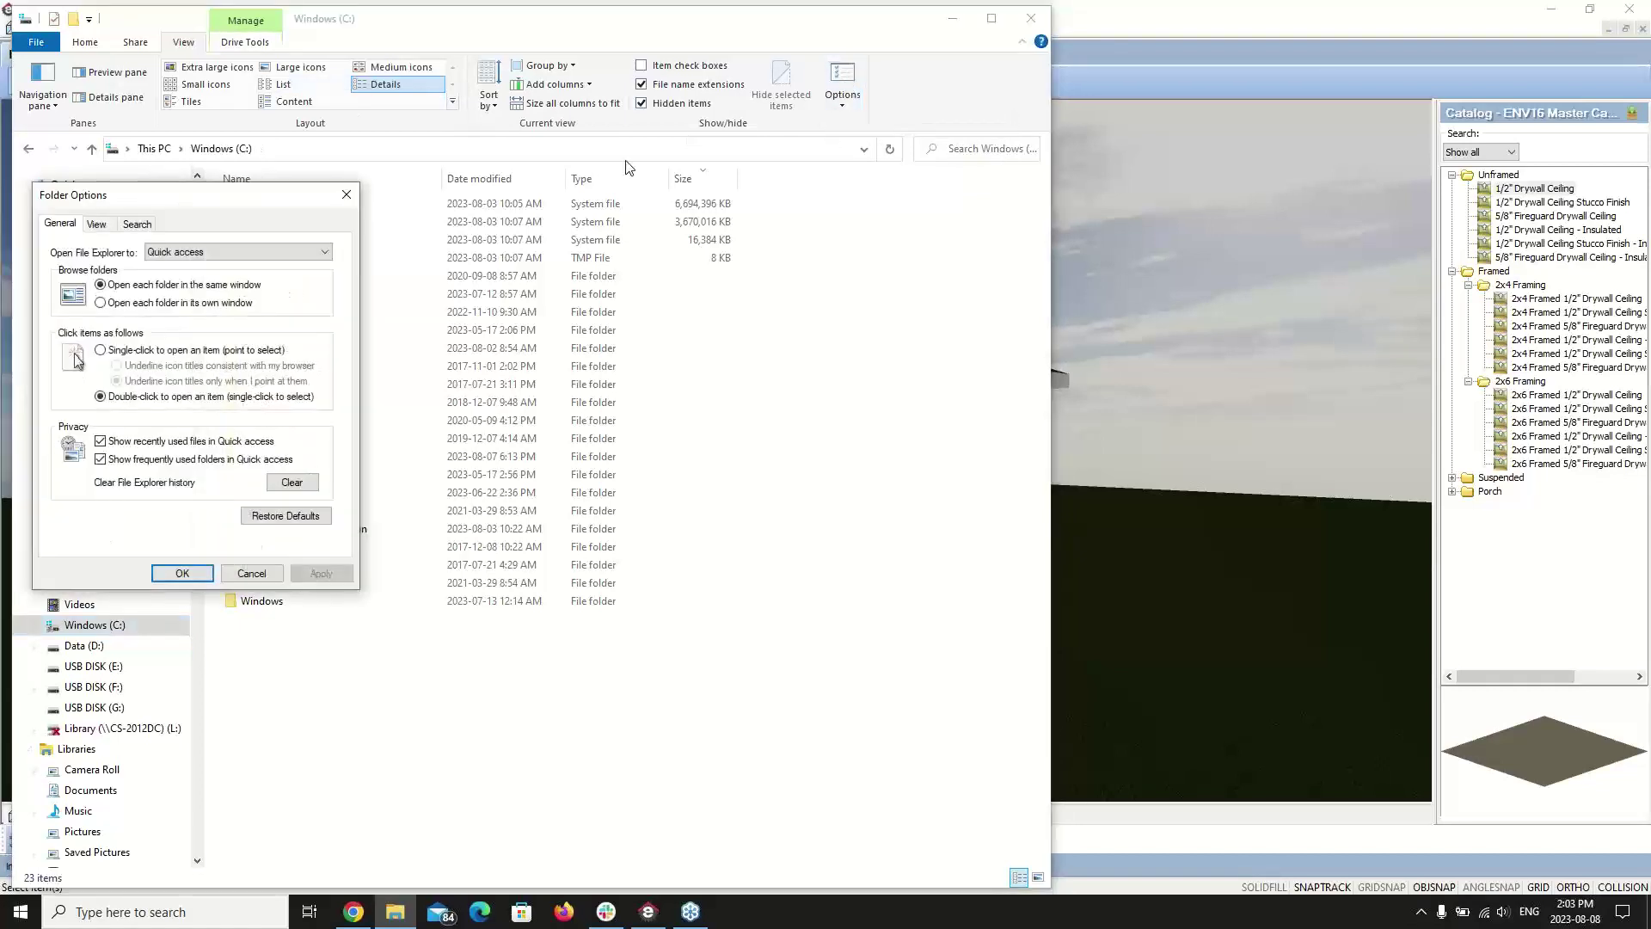
pyautogui.moveTo(113, 204); pyautogui.dragTo(350, 196)
pyautogui.click(334, 216)
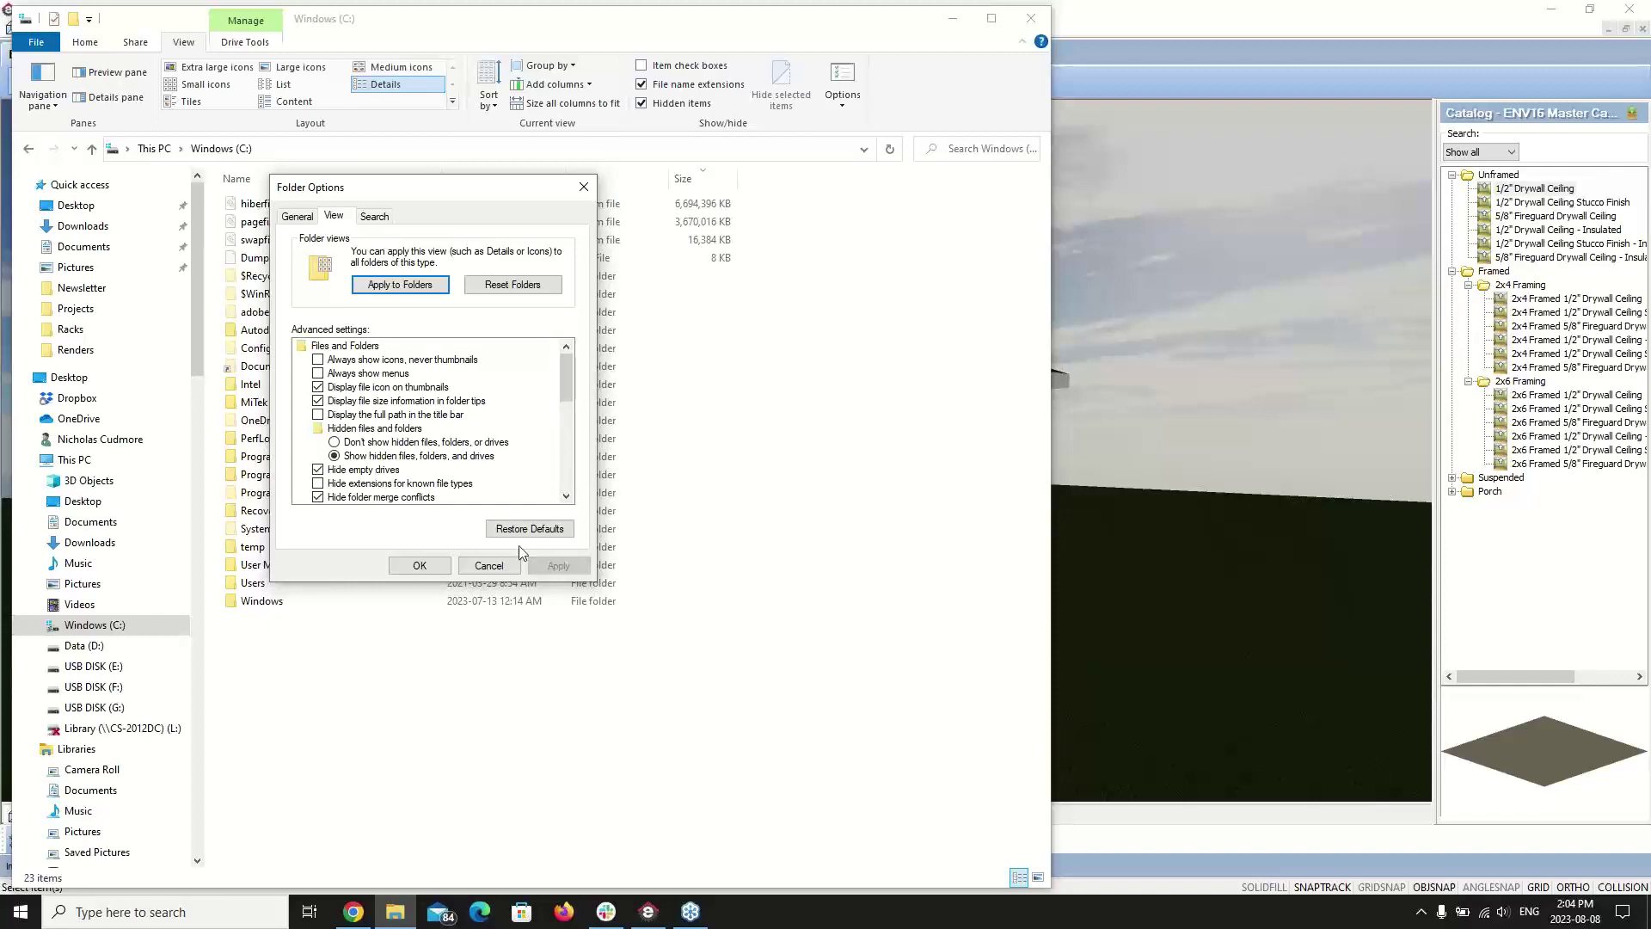
pyautogui.click(419, 569)
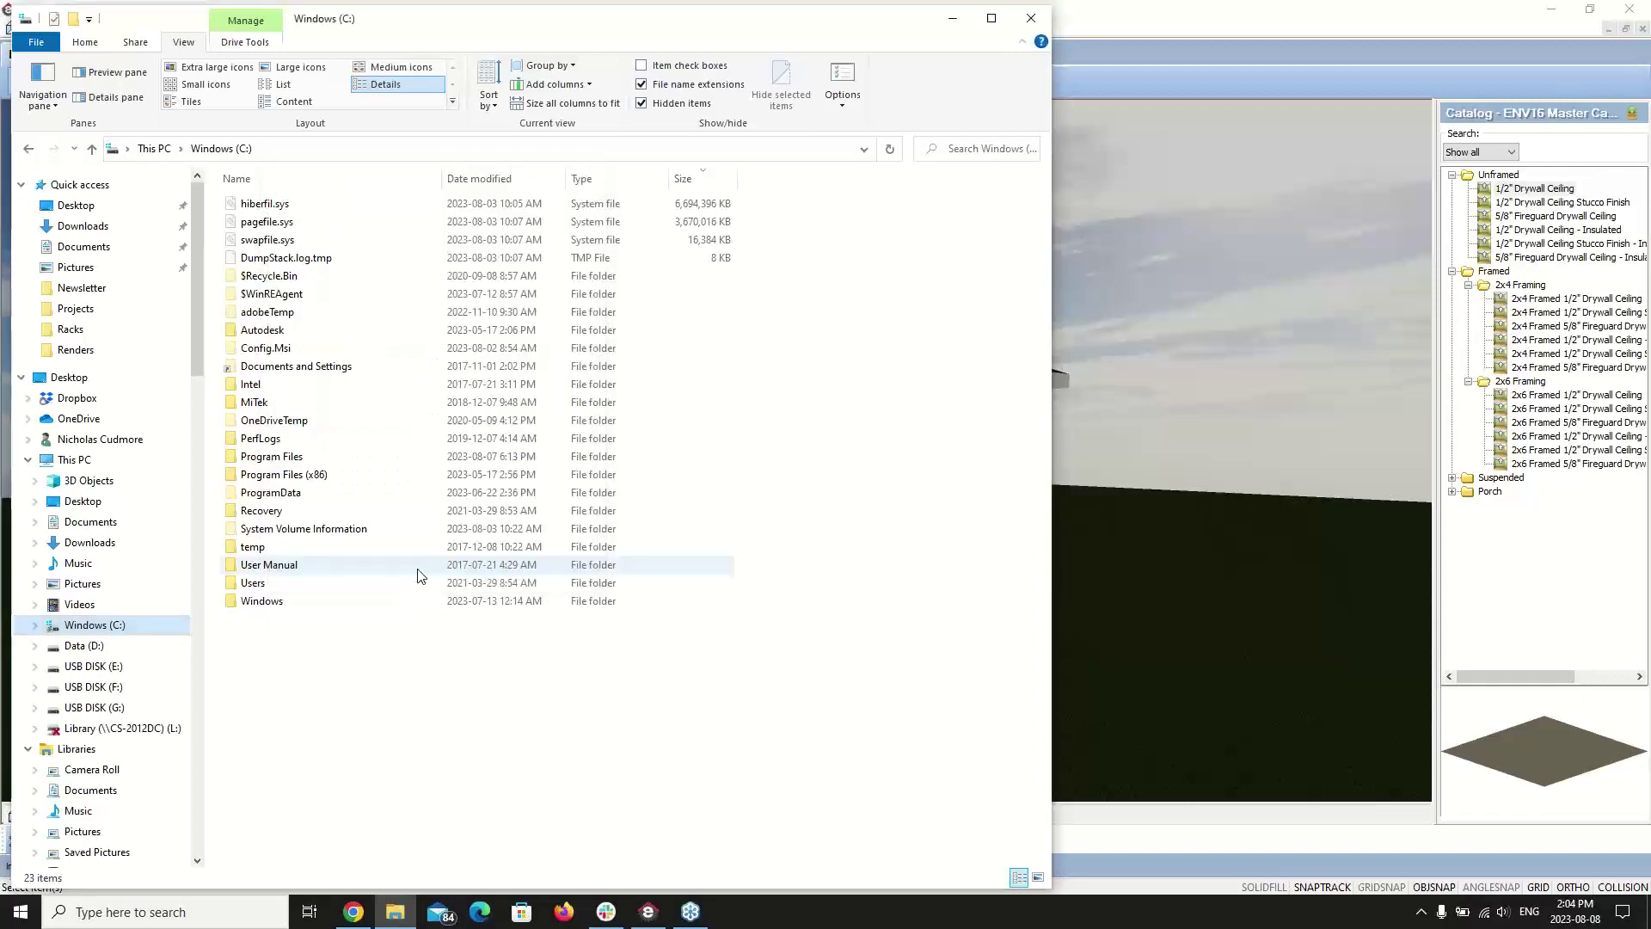
# - Open the Envisioneer 16 folder inside ProgramData\Cadsoft on the C: drive
pyautogui.doubleClick(270, 493)
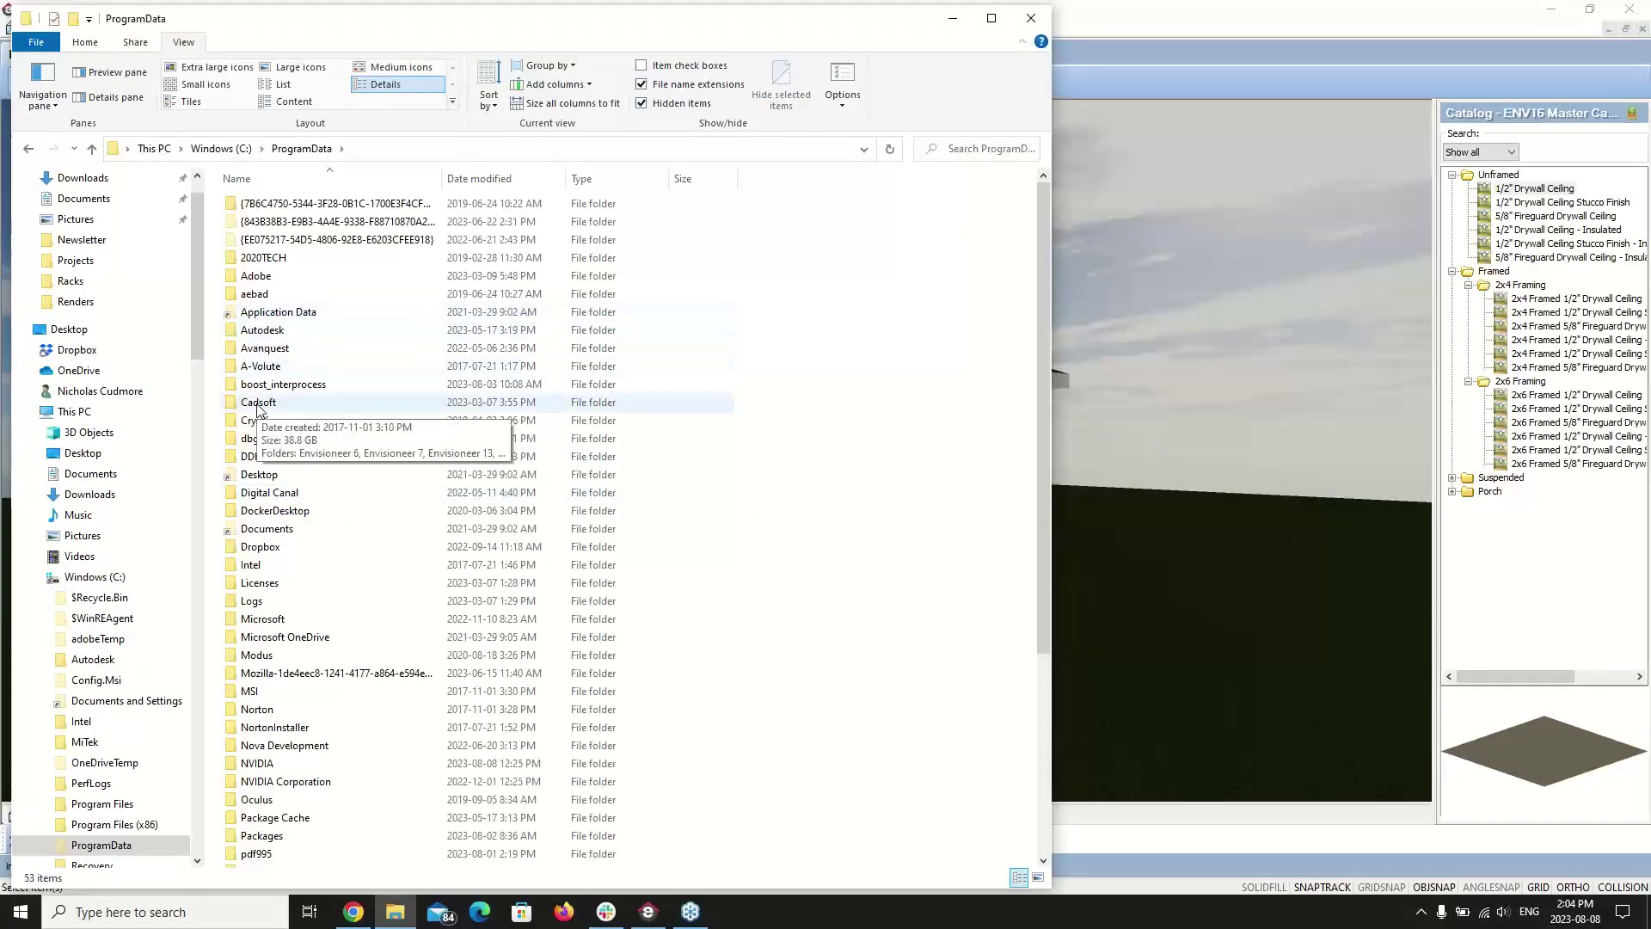
pyautogui.click(258, 407)
pyautogui.doubleClick(258, 407)
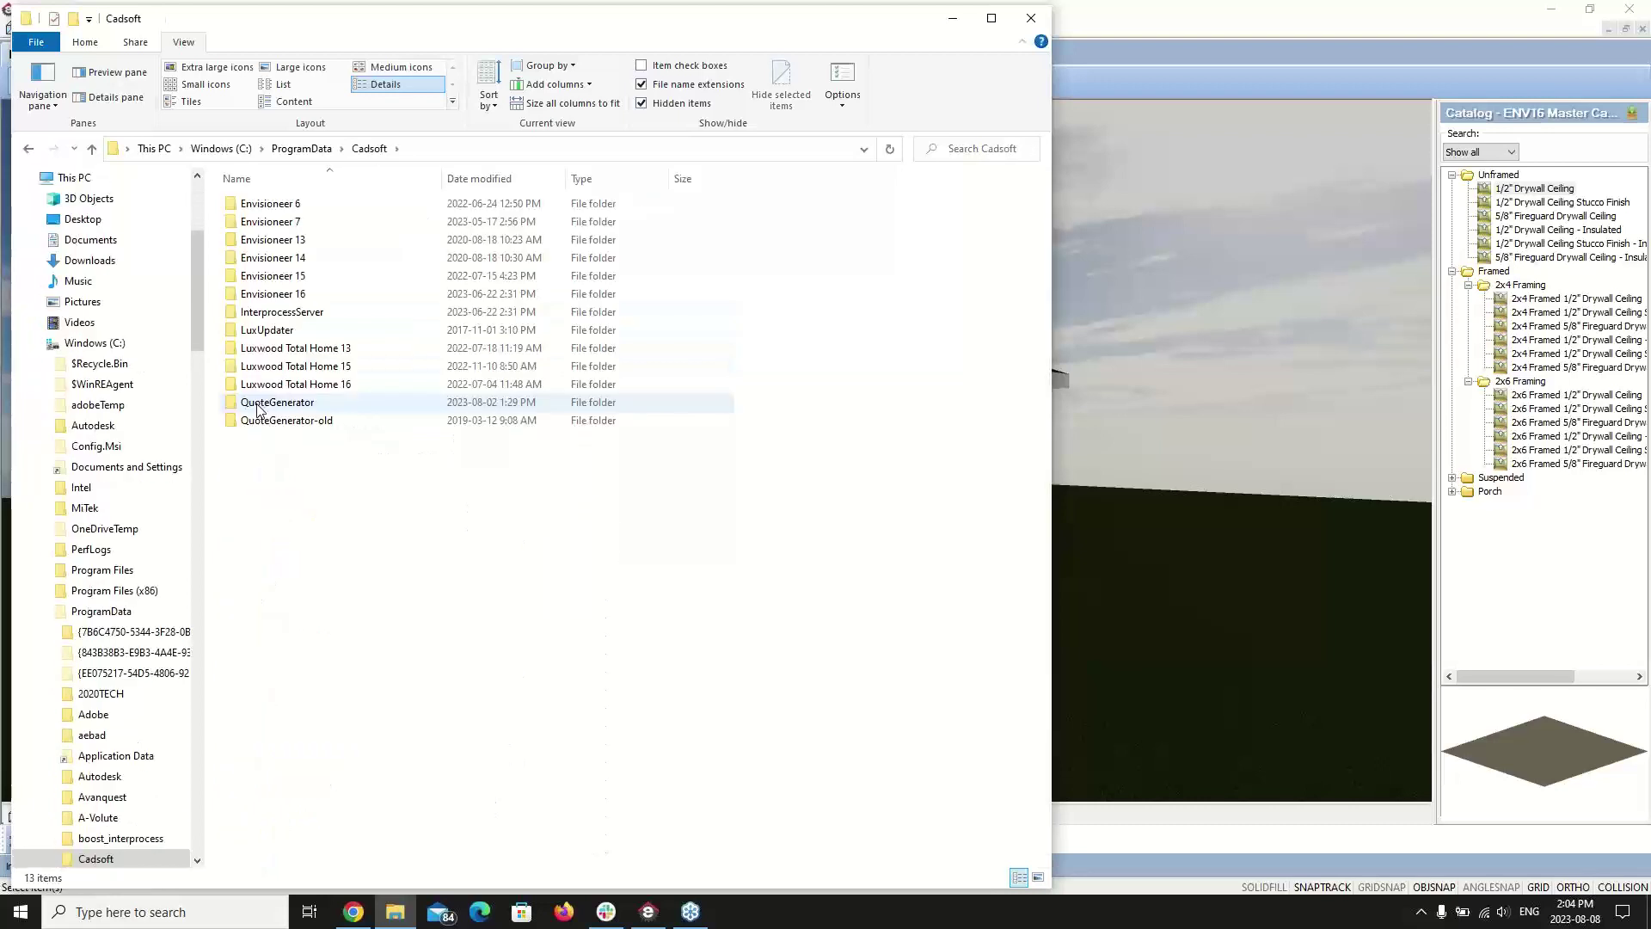
pyautogui.doubleClick(260, 295)
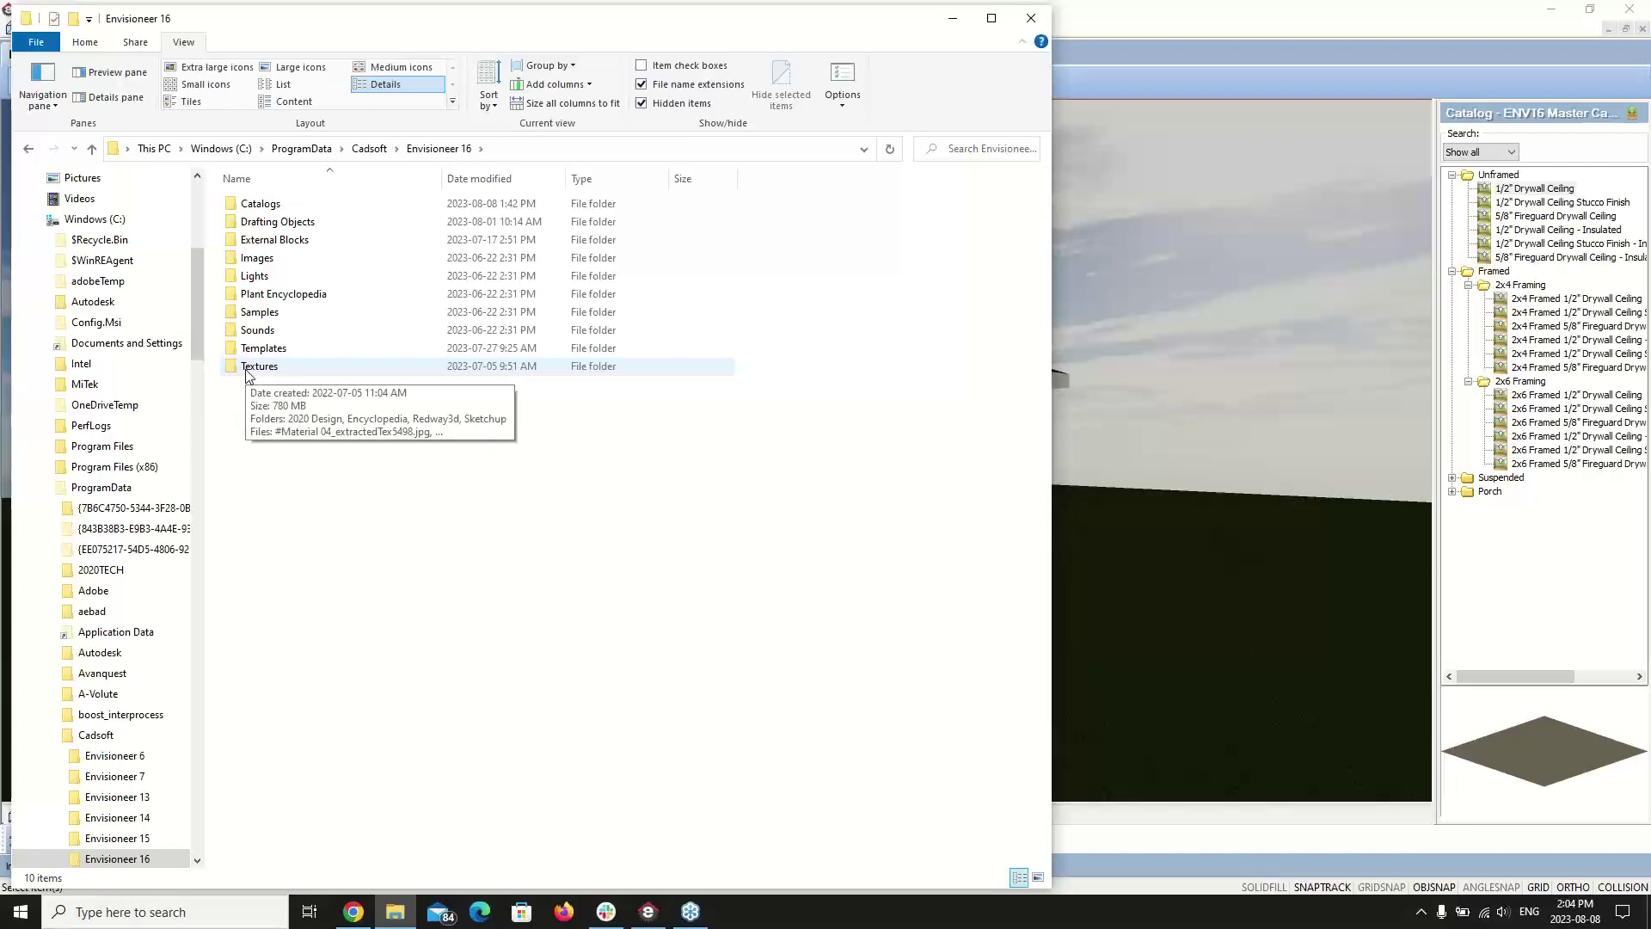
# - Switch to Chrome and search Google for images of "board n batten blue seamless texture"
pyautogui.click(353, 914)
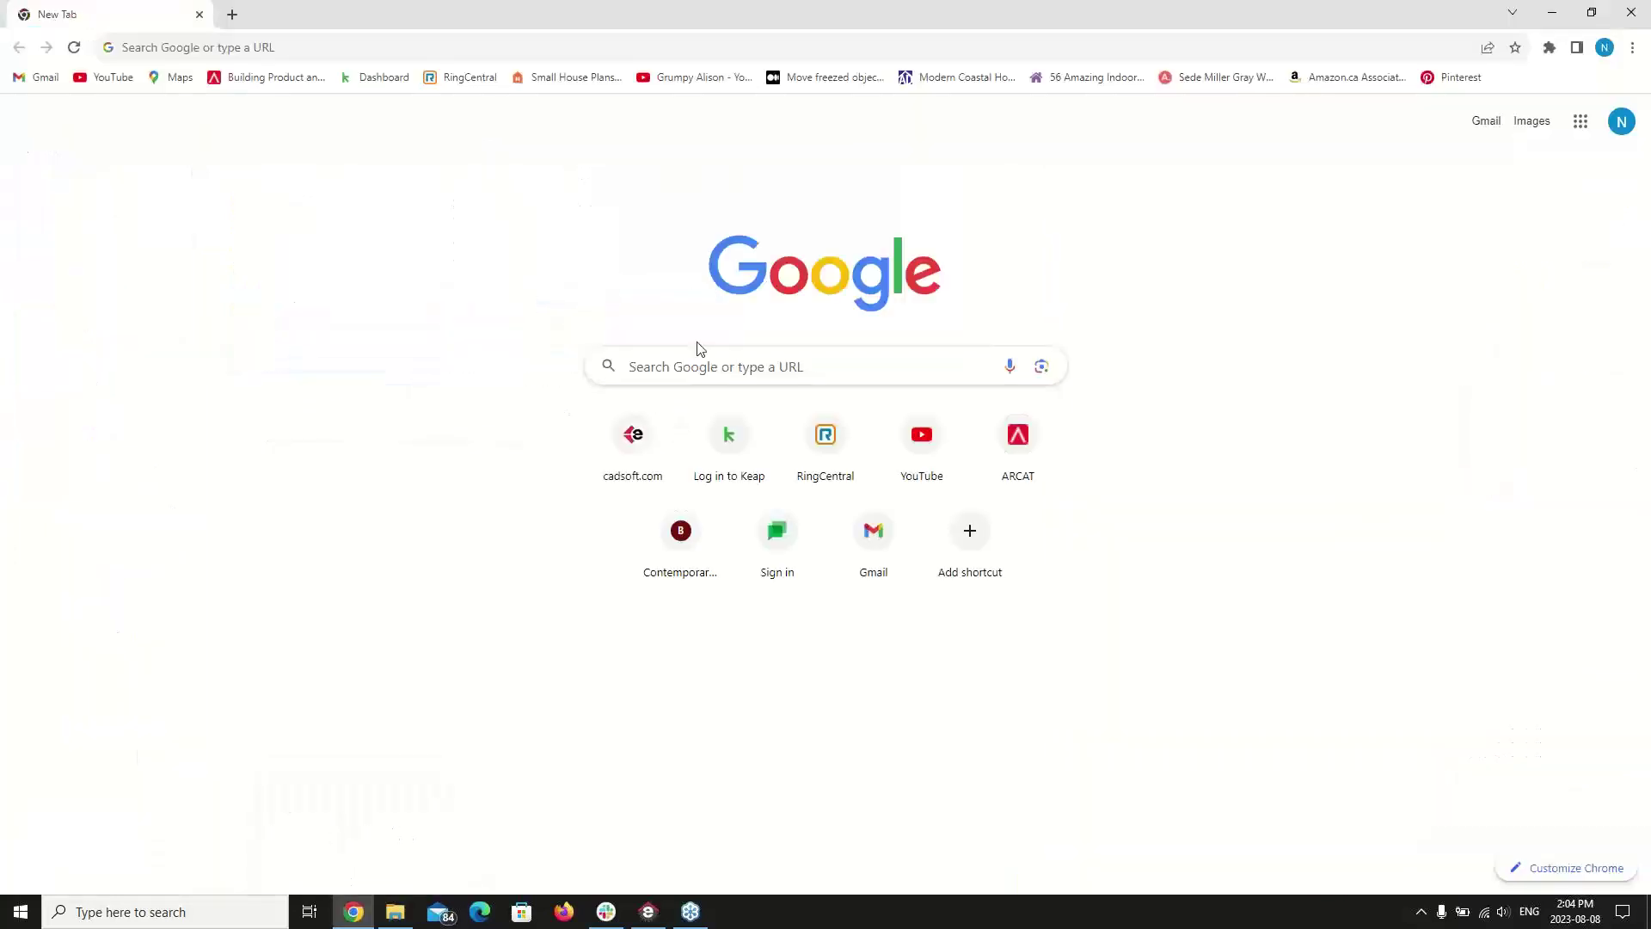
pyautogui.click(699, 370)
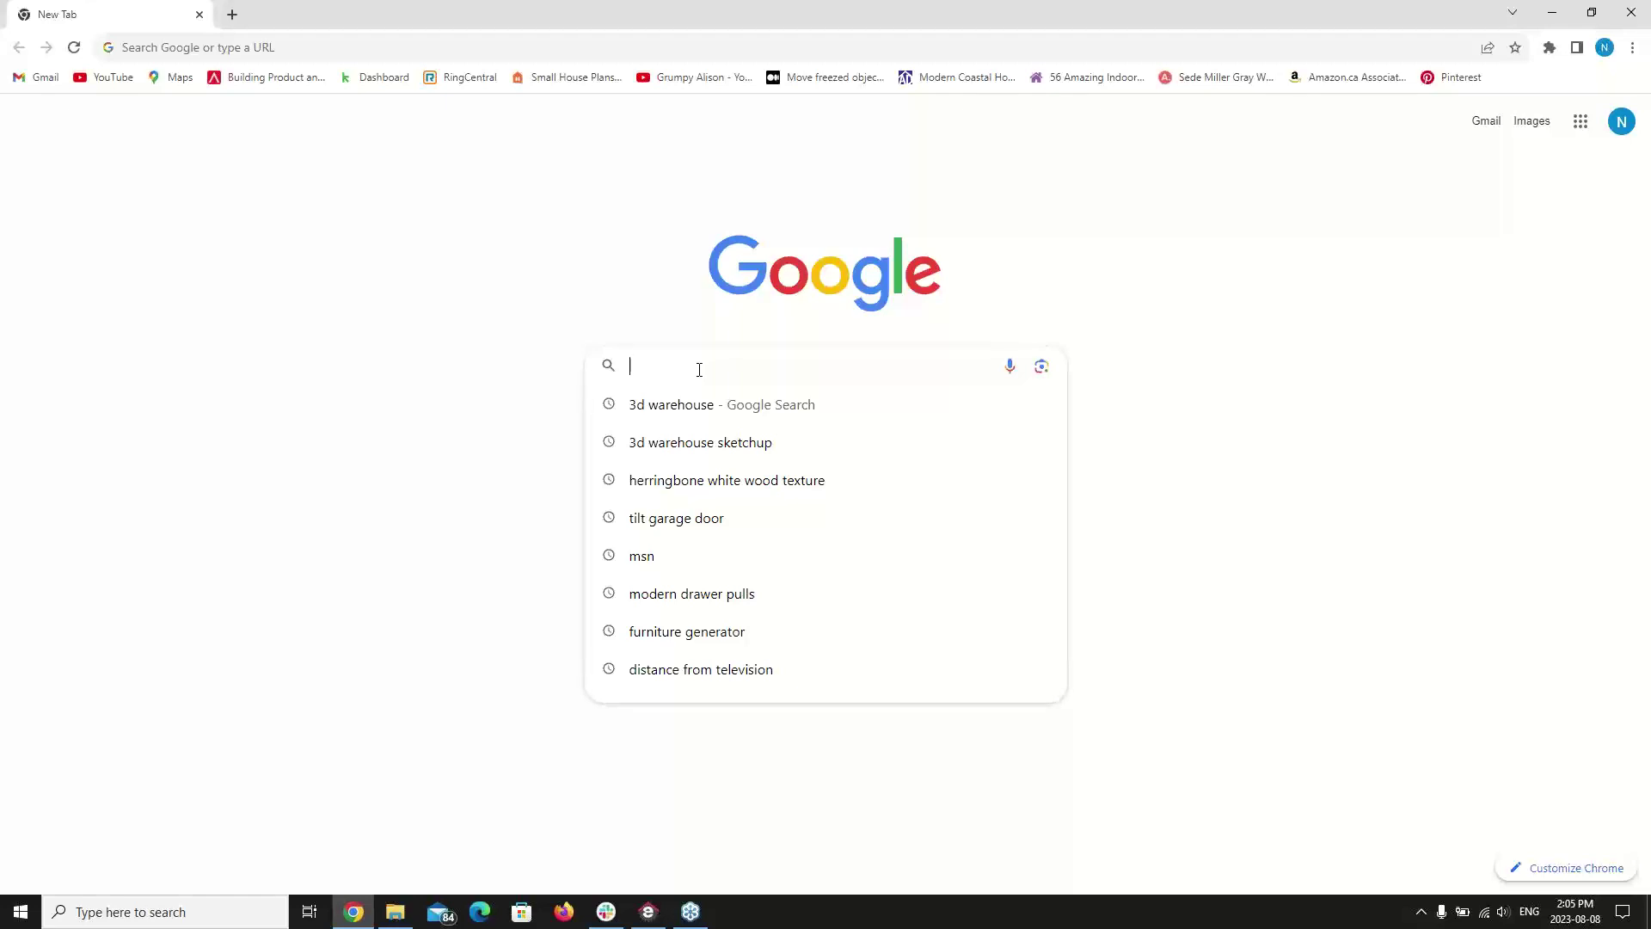
pyautogui.write('boar')
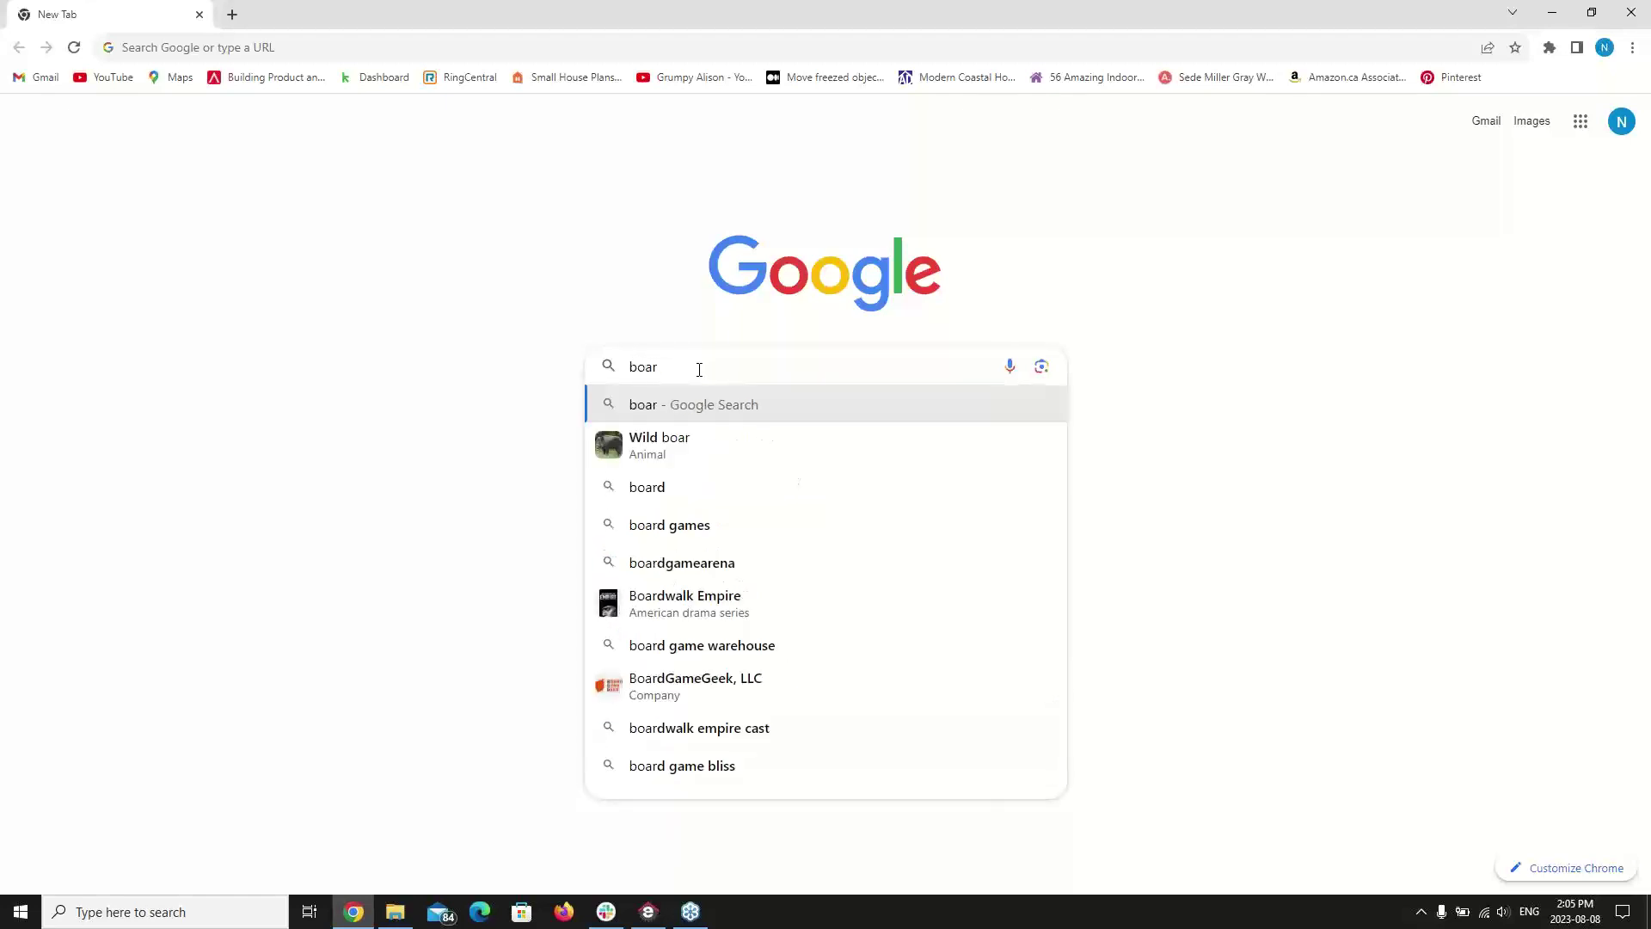
pyautogui.write('d n')
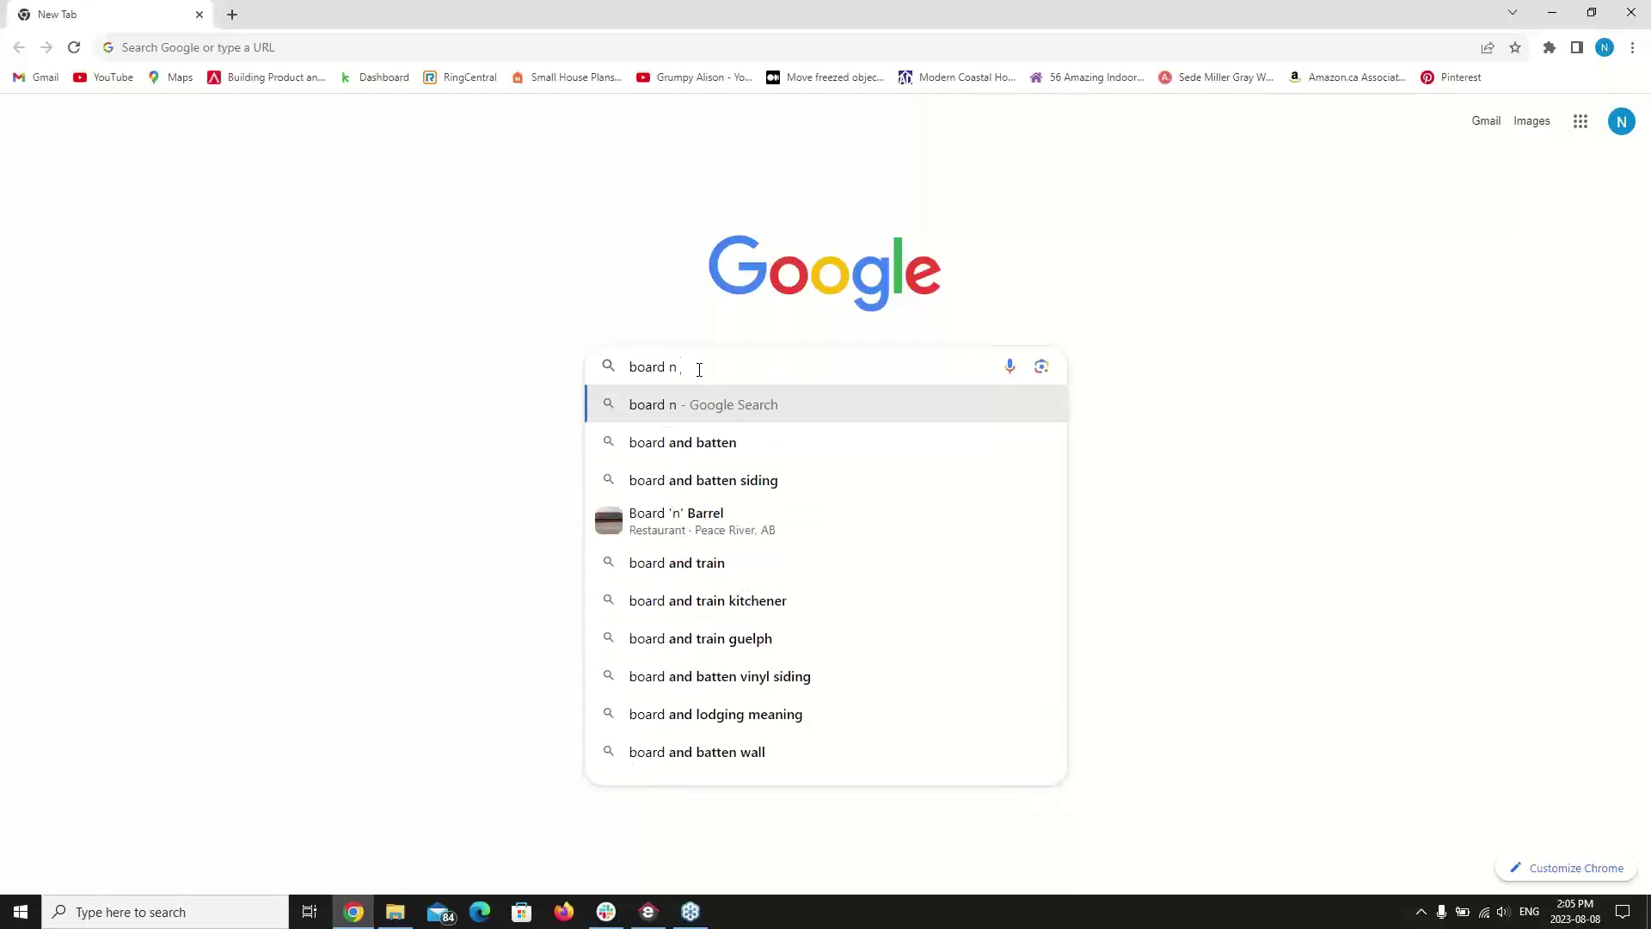
pyautogui.write(' batten ')
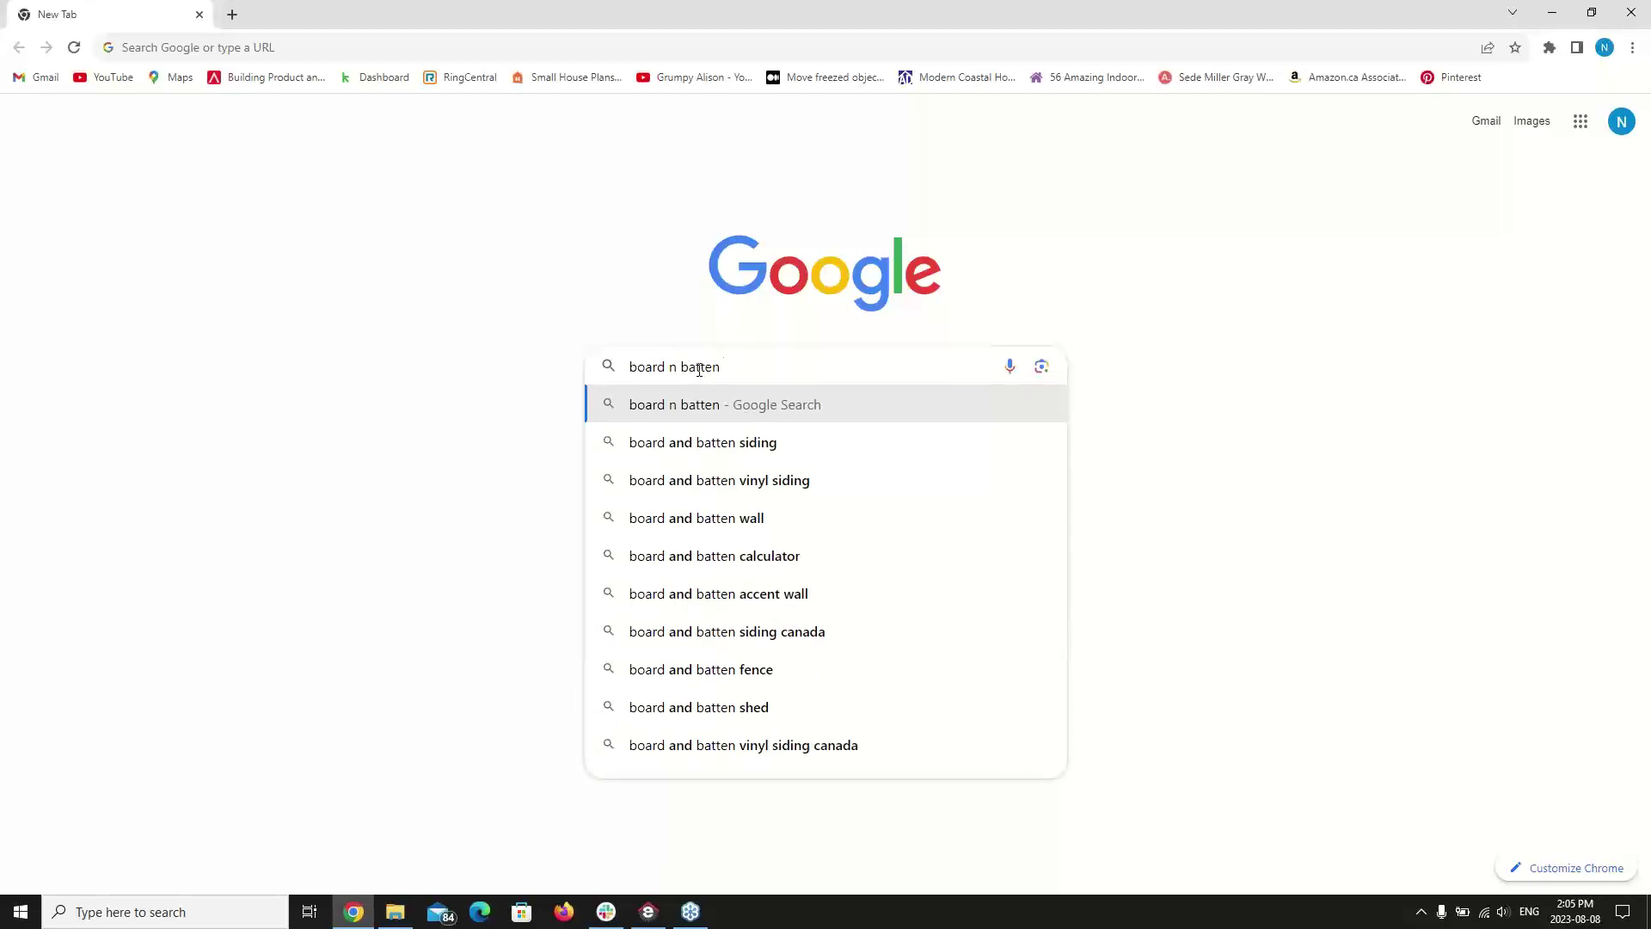
pyautogui.write('blue ')
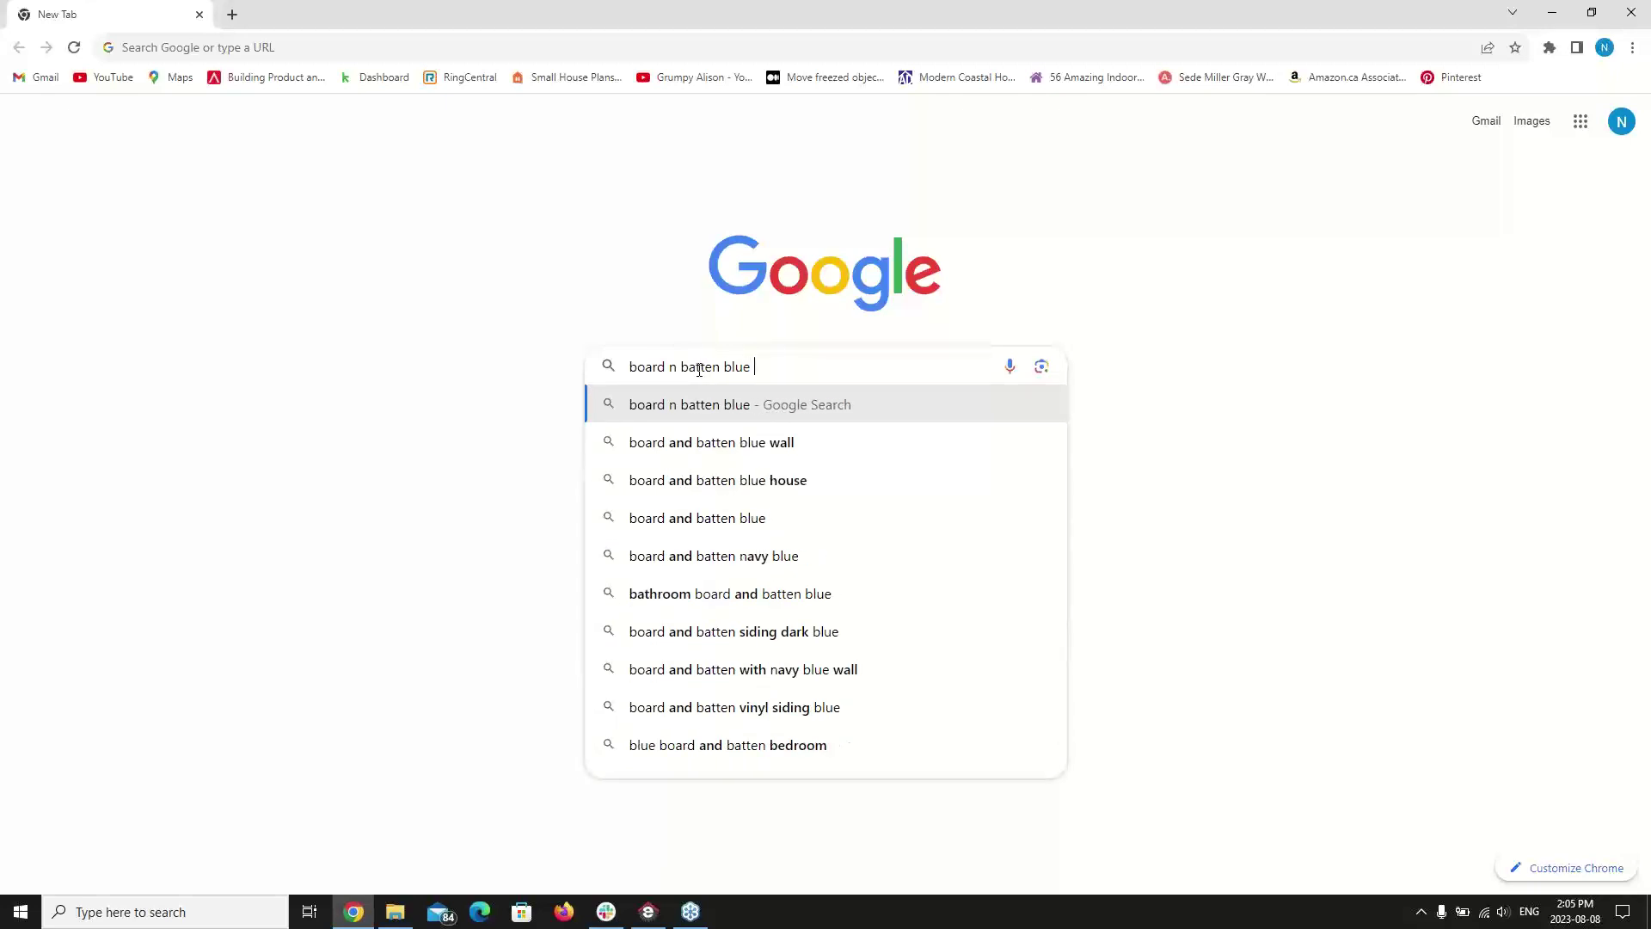
pyautogui.write('seamless')
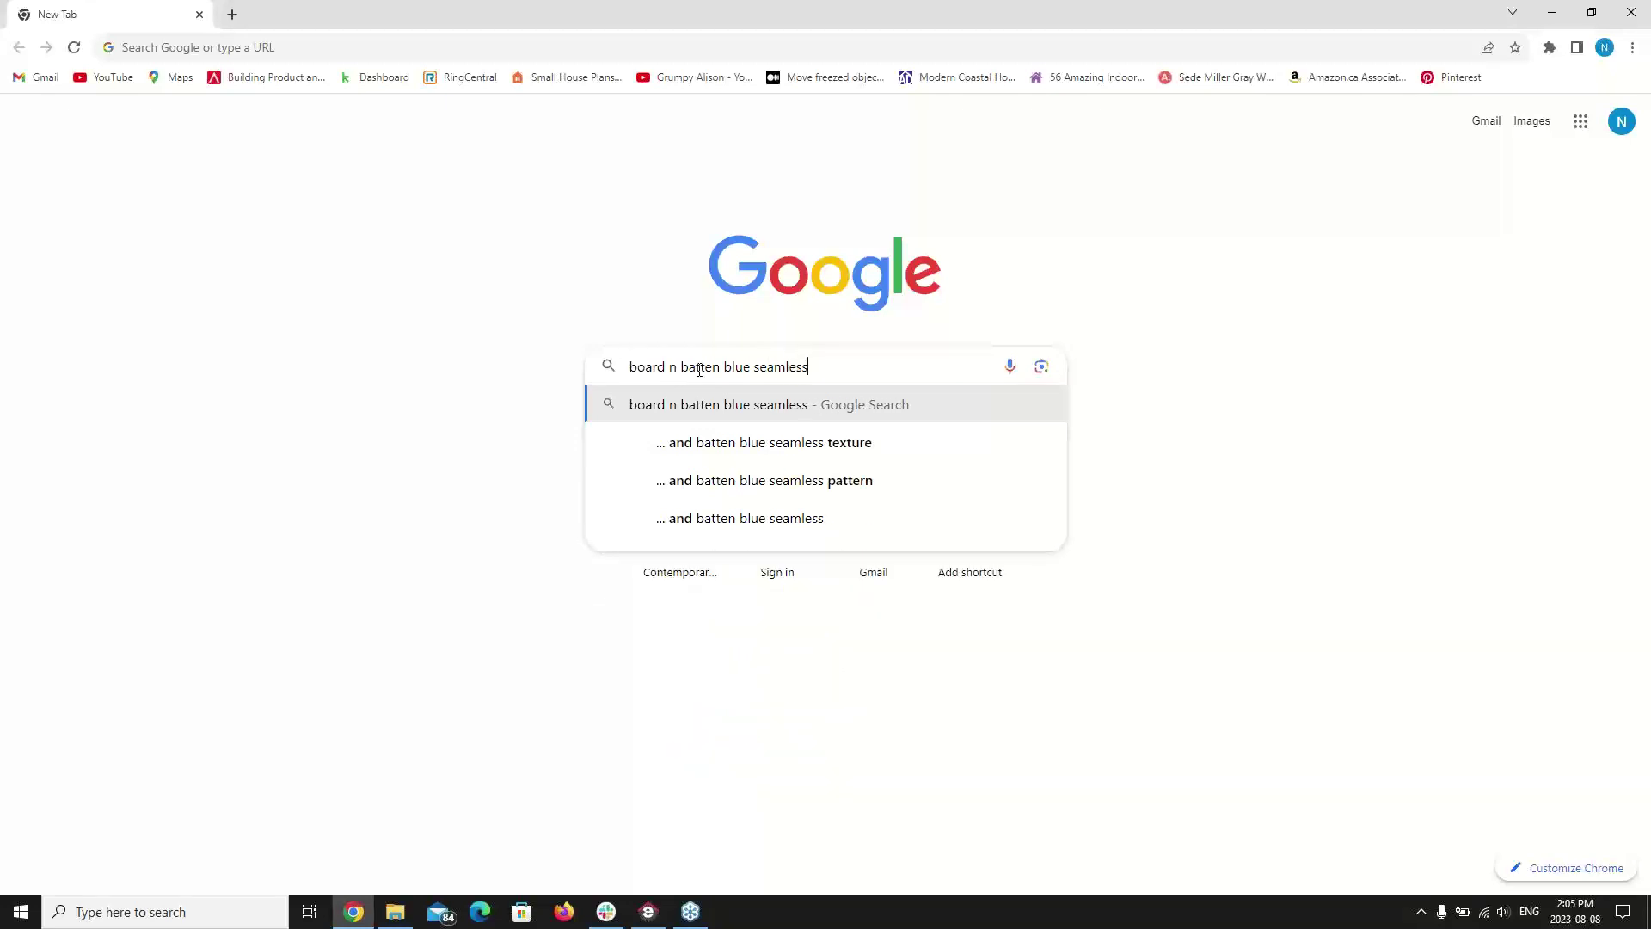
pyautogui.write('texture')
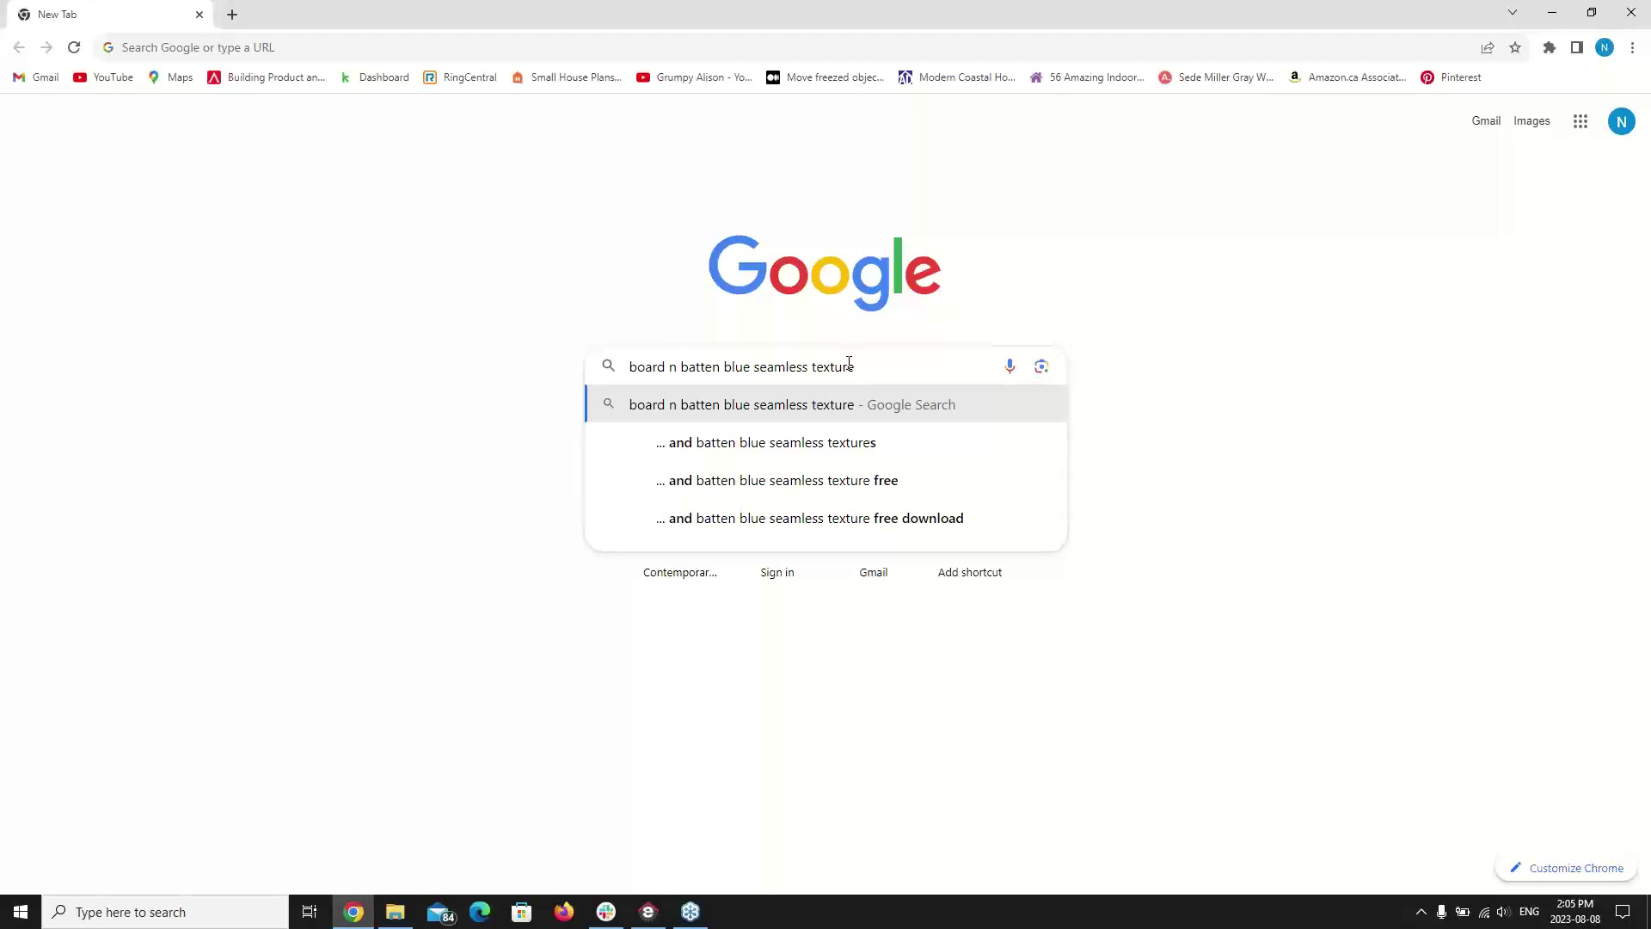
pyautogui.press('BackSpace')
pyautogui.press('Return')
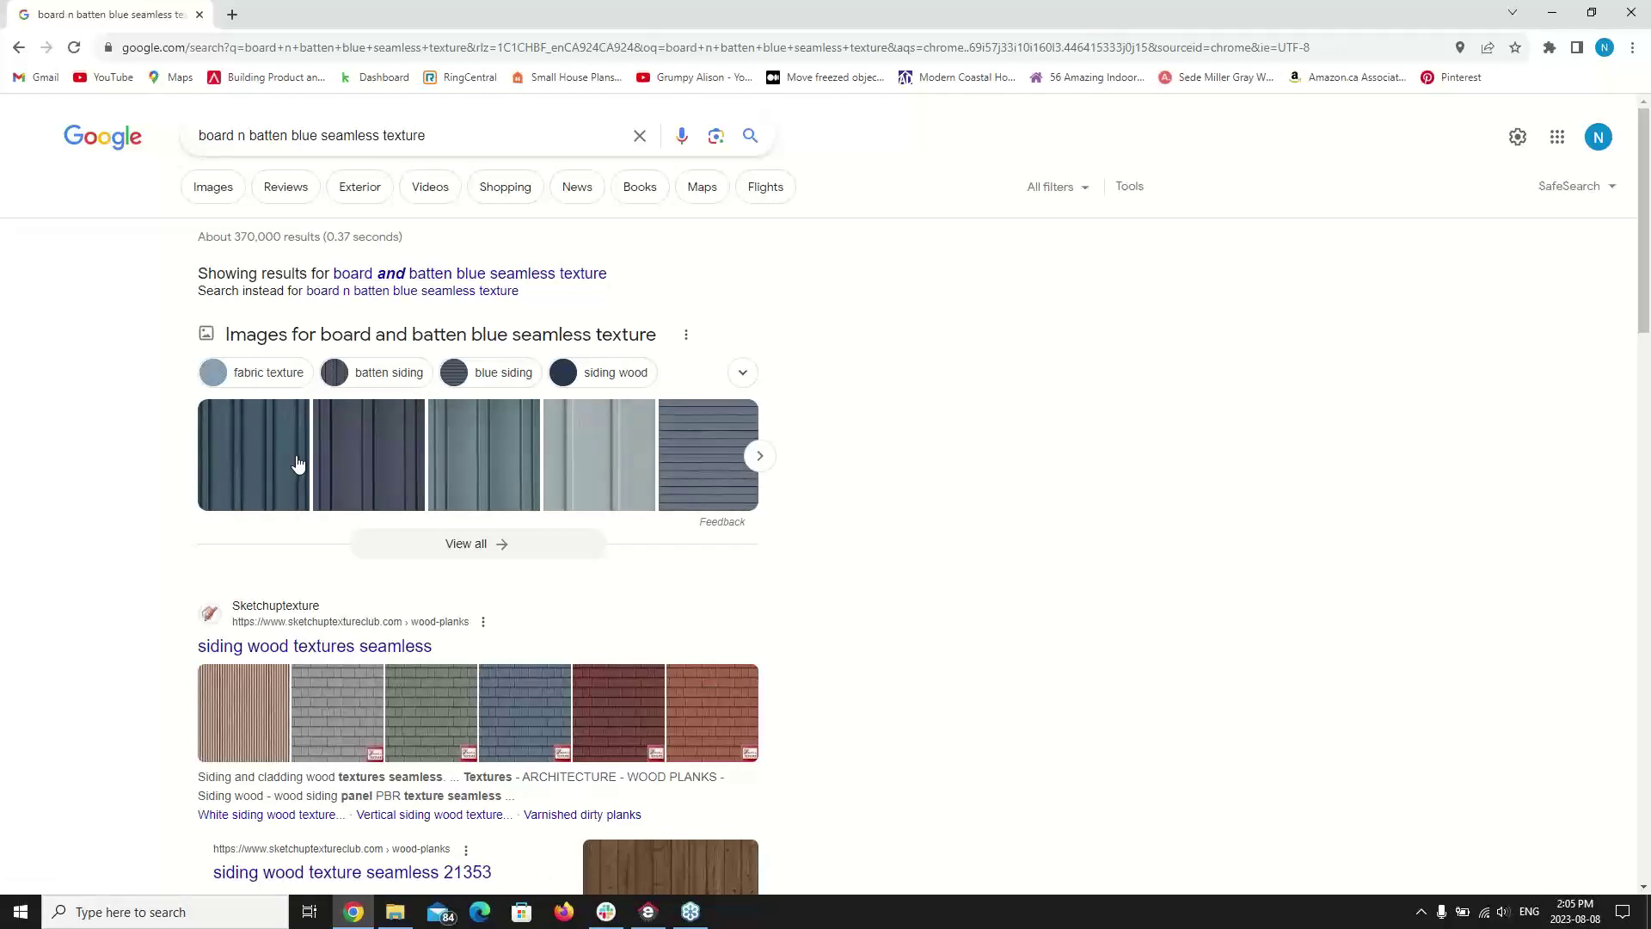
pyautogui.click(212, 187)
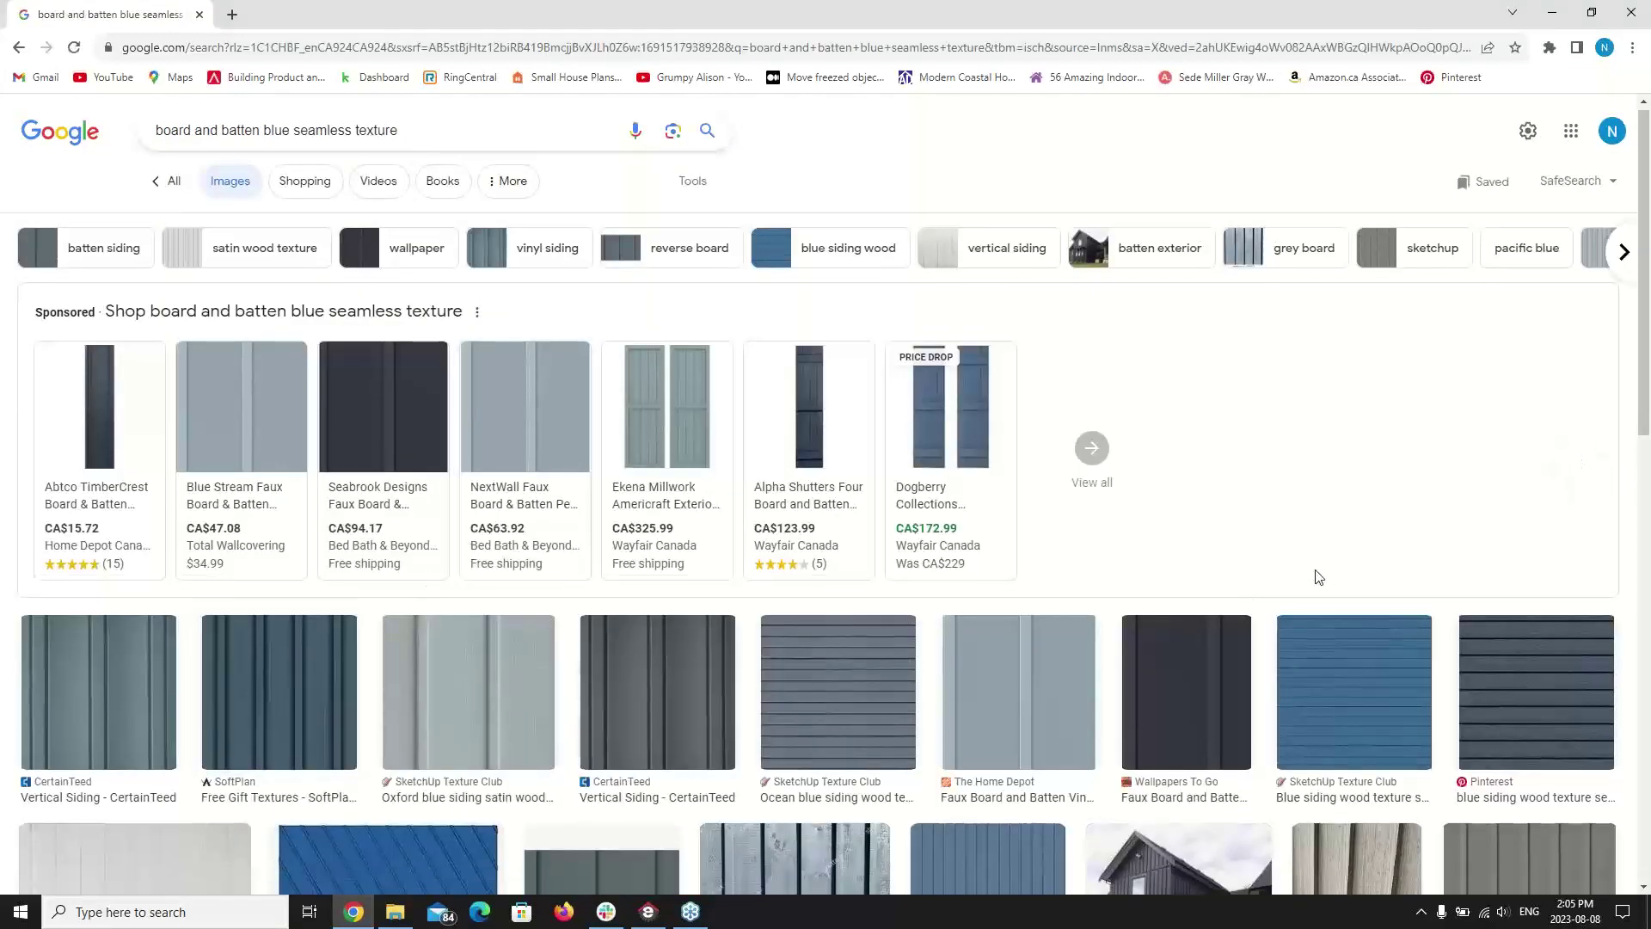
# - Browse the image results and open the preview of NEWPRO's dark blue "House Siding New England" texture
pyautogui.scroll(-4, 1316, 572)
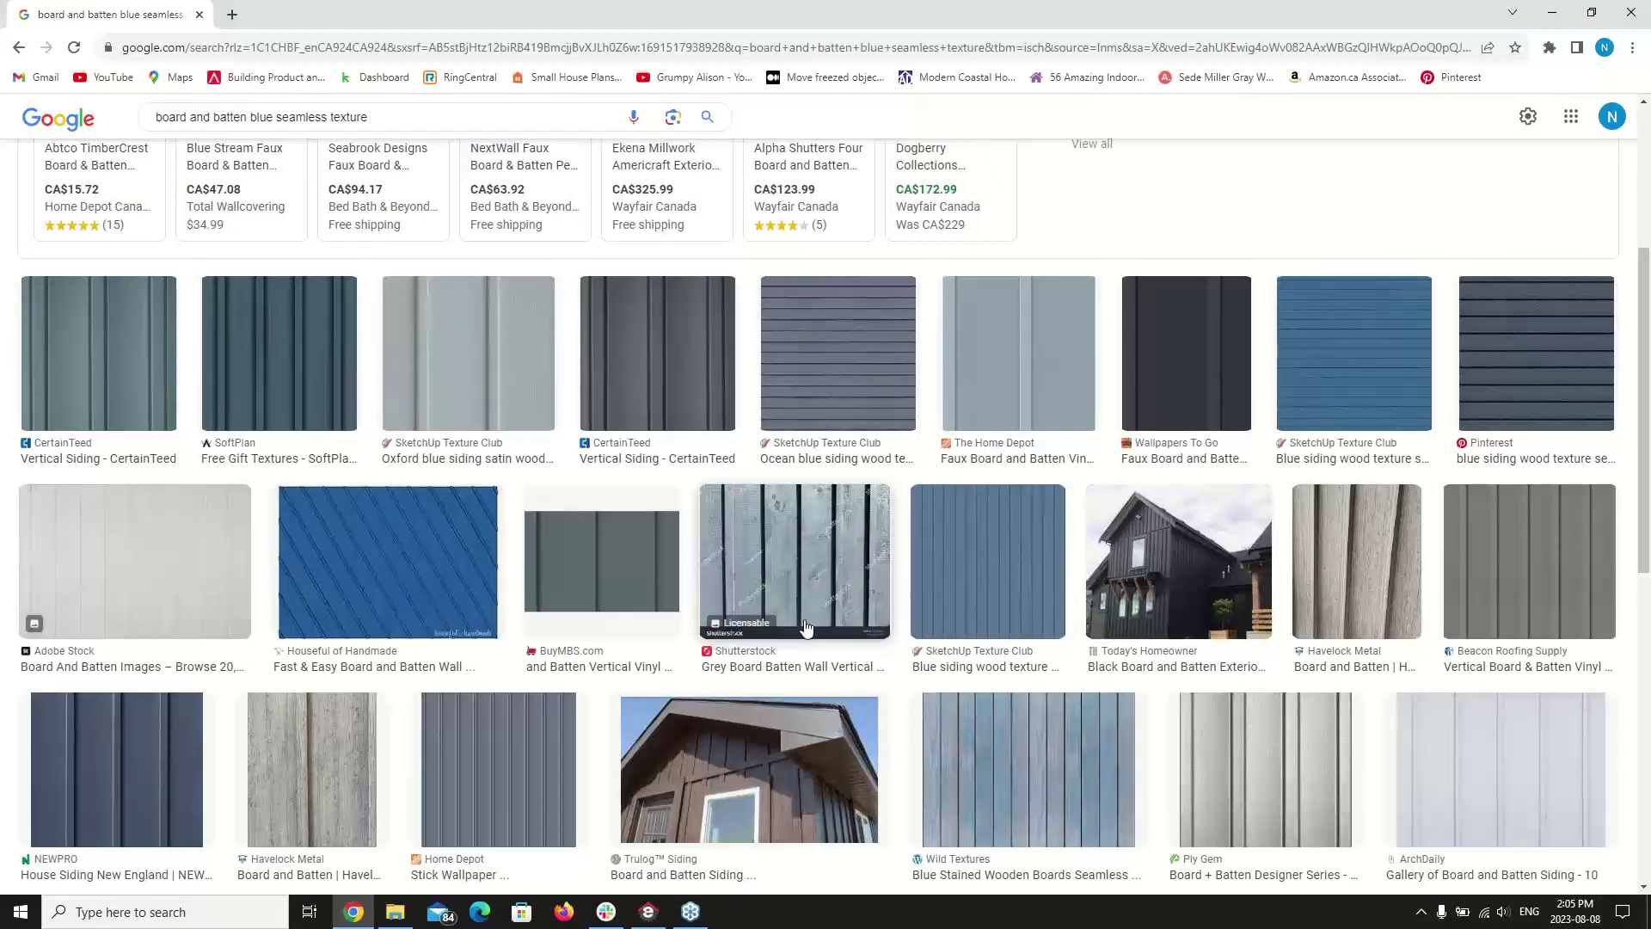
pyautogui.scroll(-1, 787, 534)
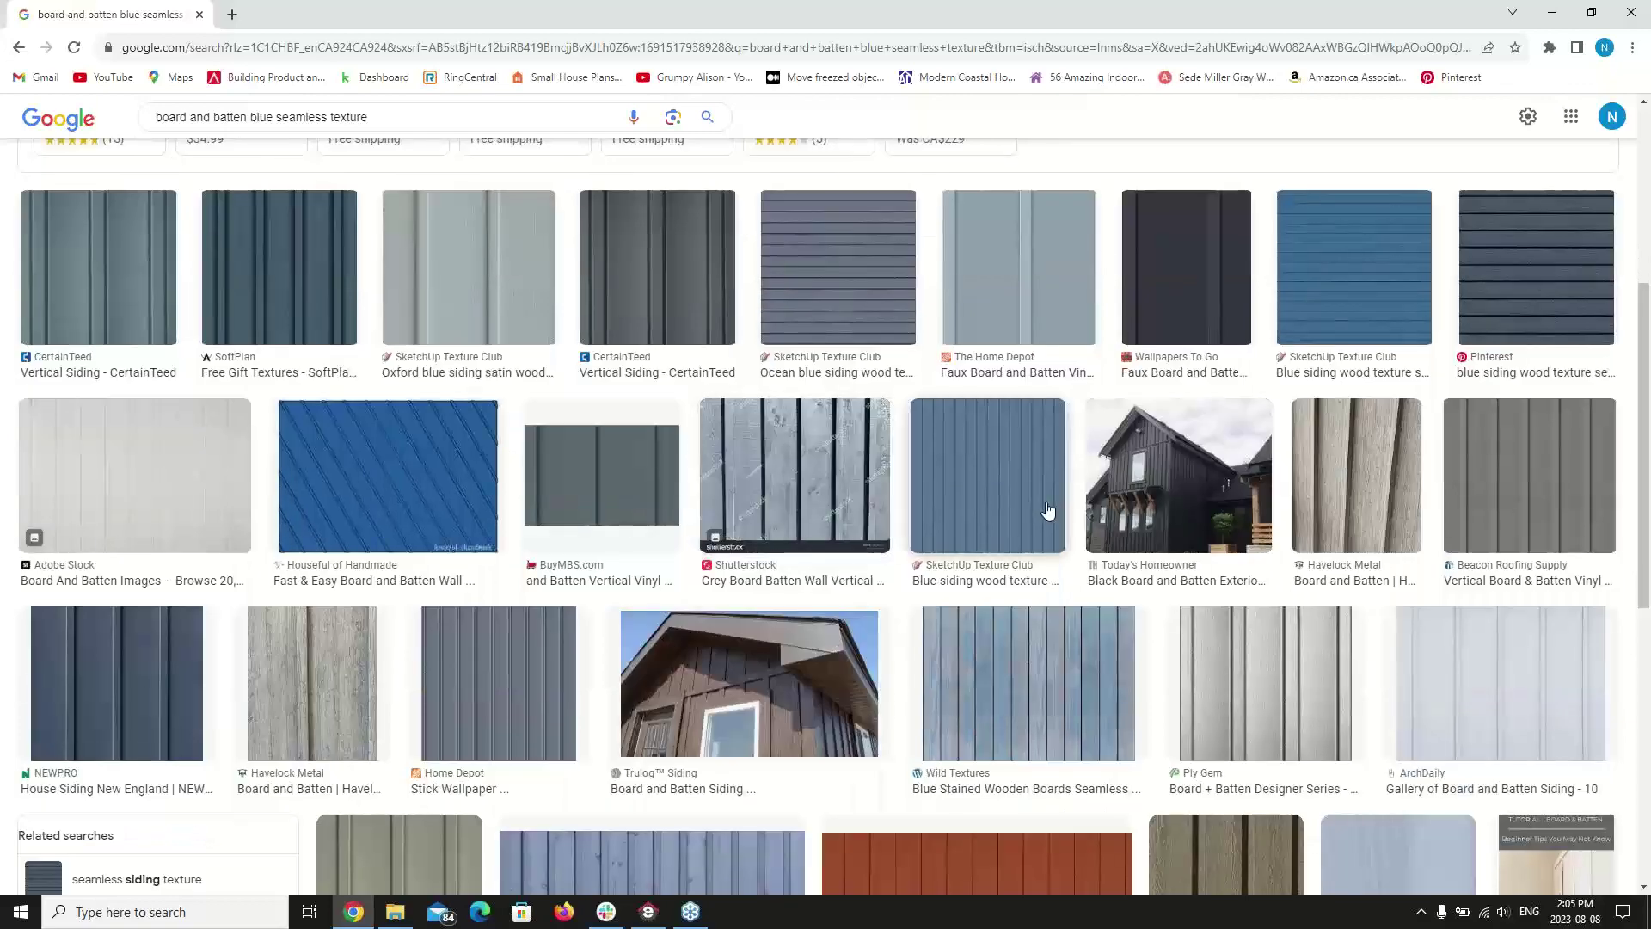
pyautogui.scroll(-5, 1110, 529)
pyautogui.scroll(-2, 1142, 532)
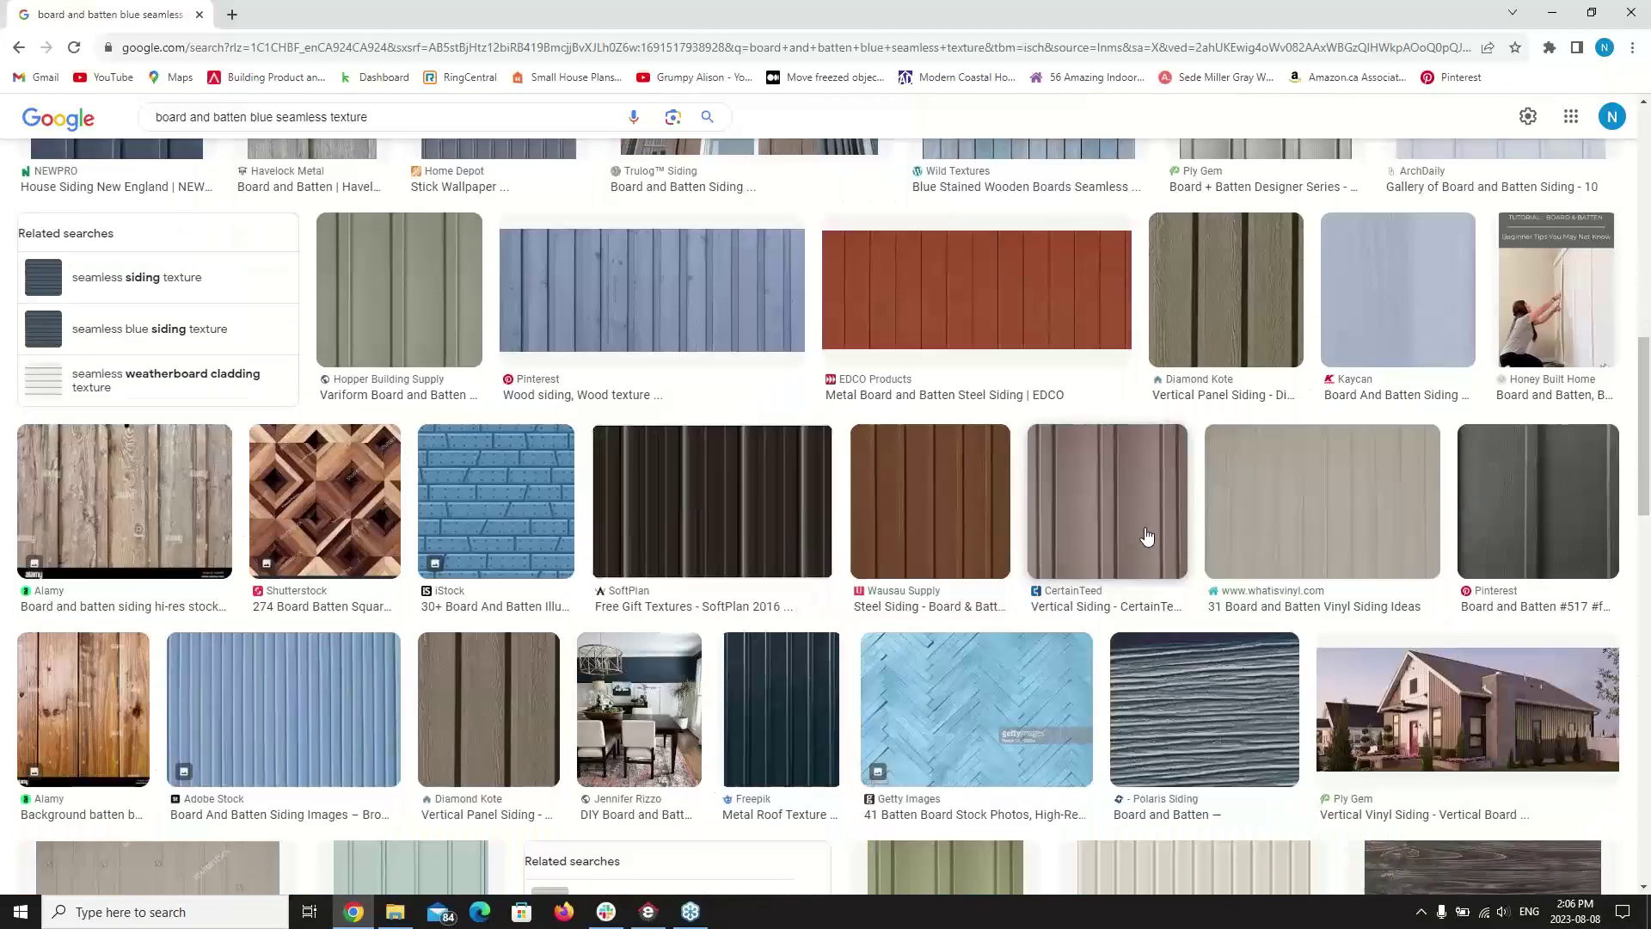
pyautogui.scroll(5, 1144, 533)
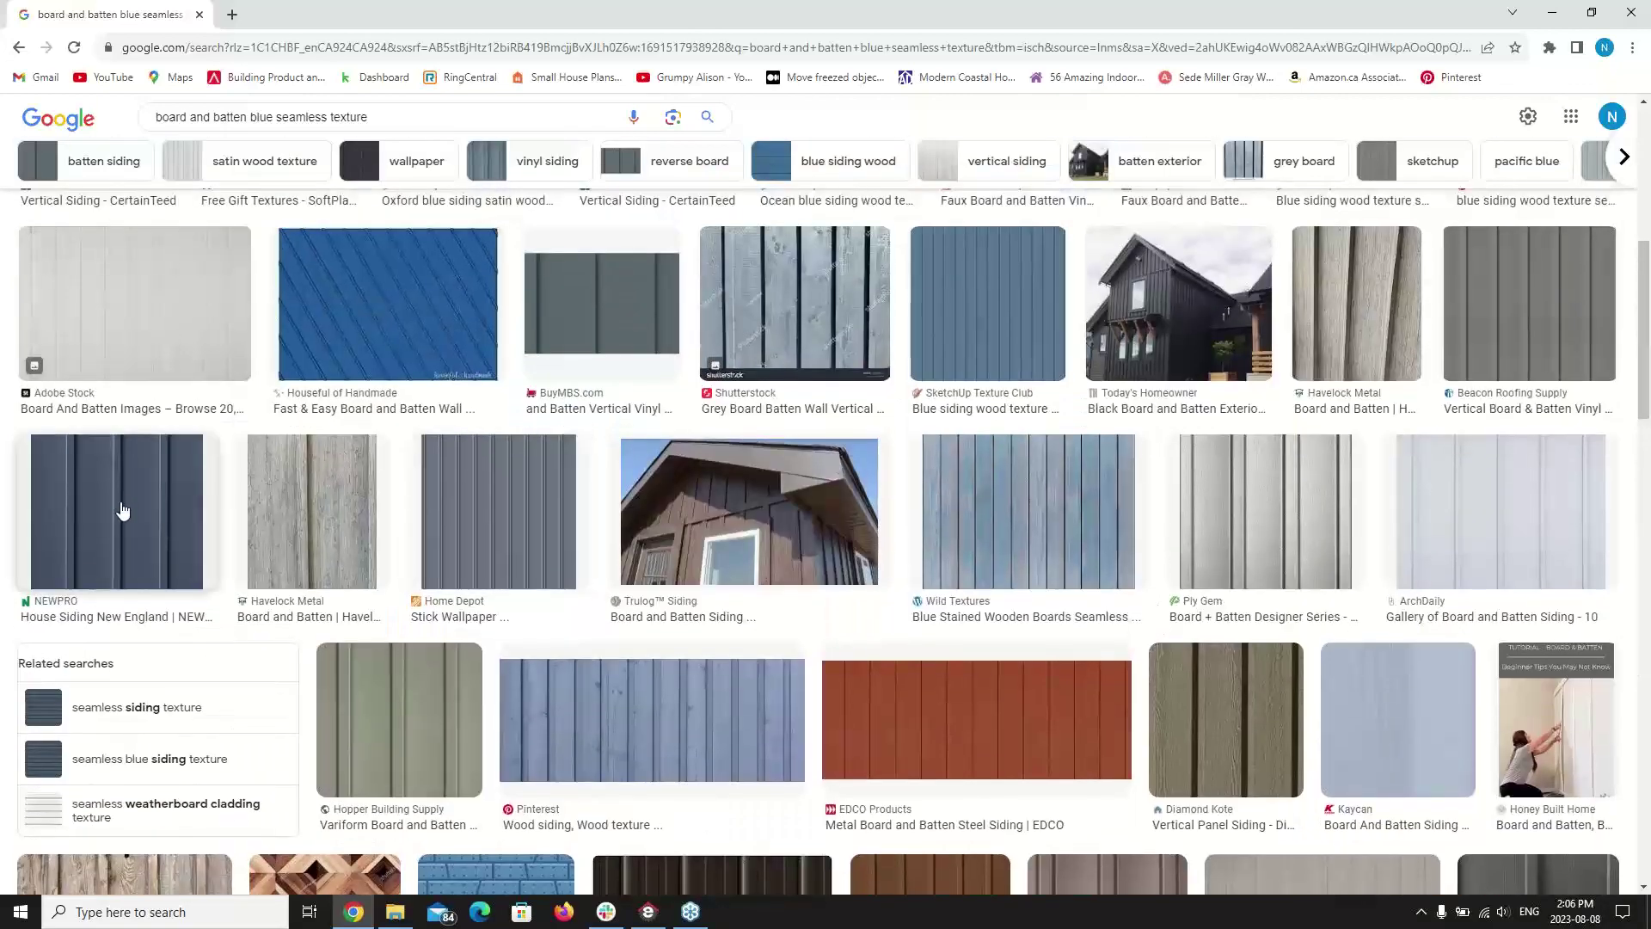
pyautogui.scroll(4, 288, 600)
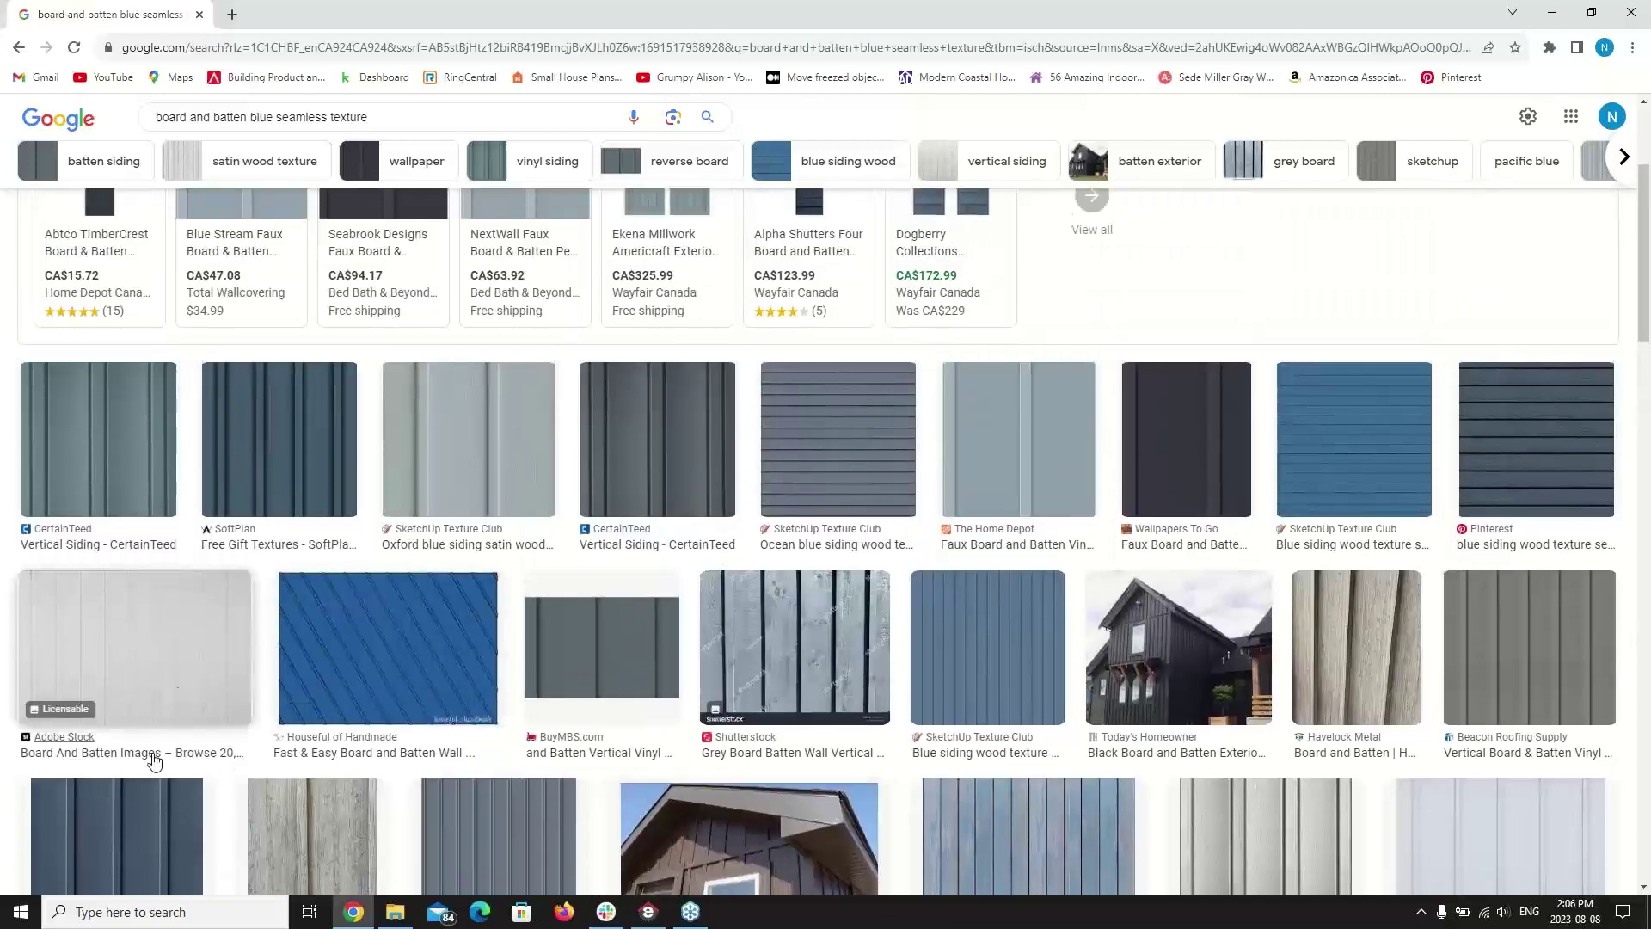
pyautogui.scroll(-2, 210, 636)
pyautogui.click(120, 692)
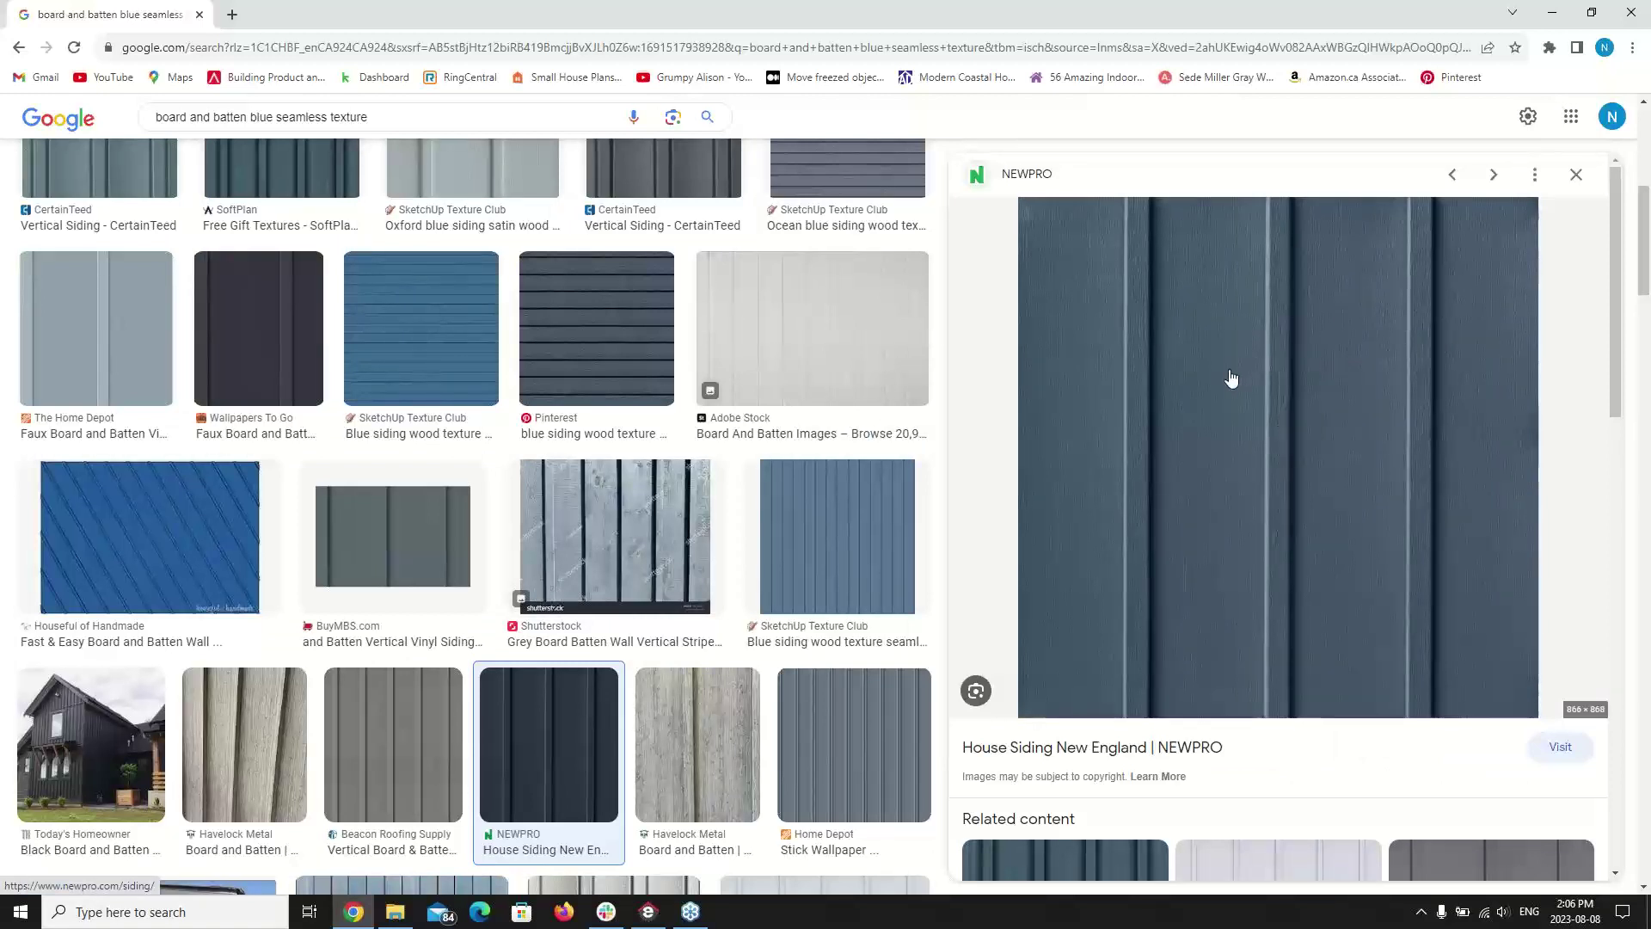
# - Save the previewed siding image to the Desktop as BnB-Blue.jpeg
pyautogui.rightClick(1215, 474)
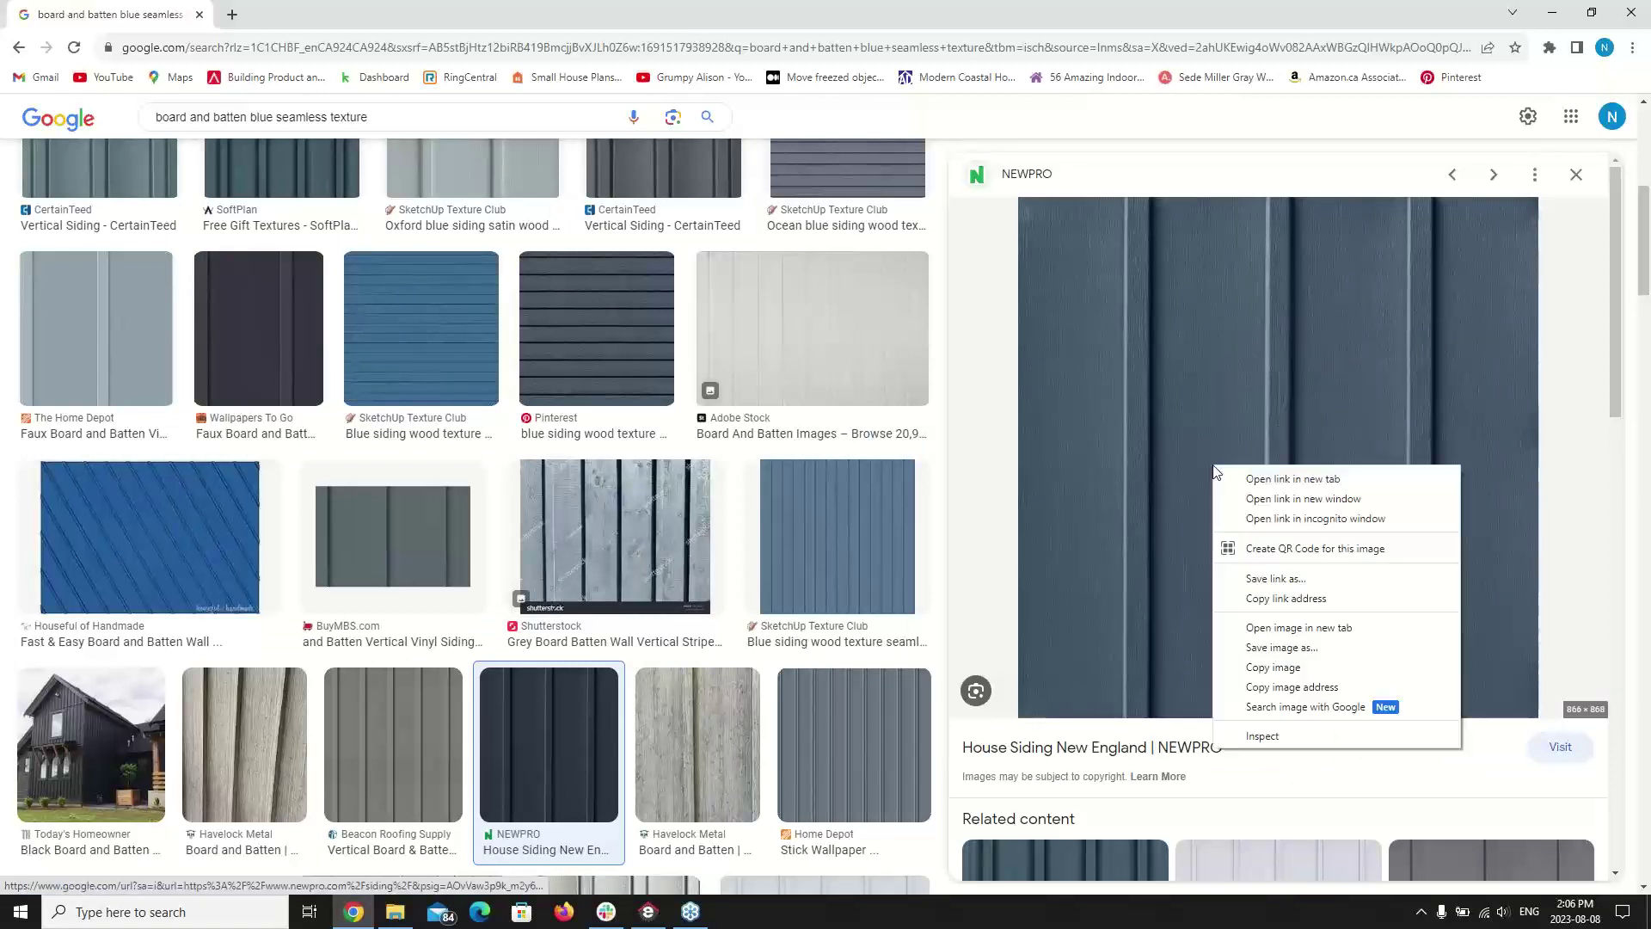
pyautogui.click(1282, 649)
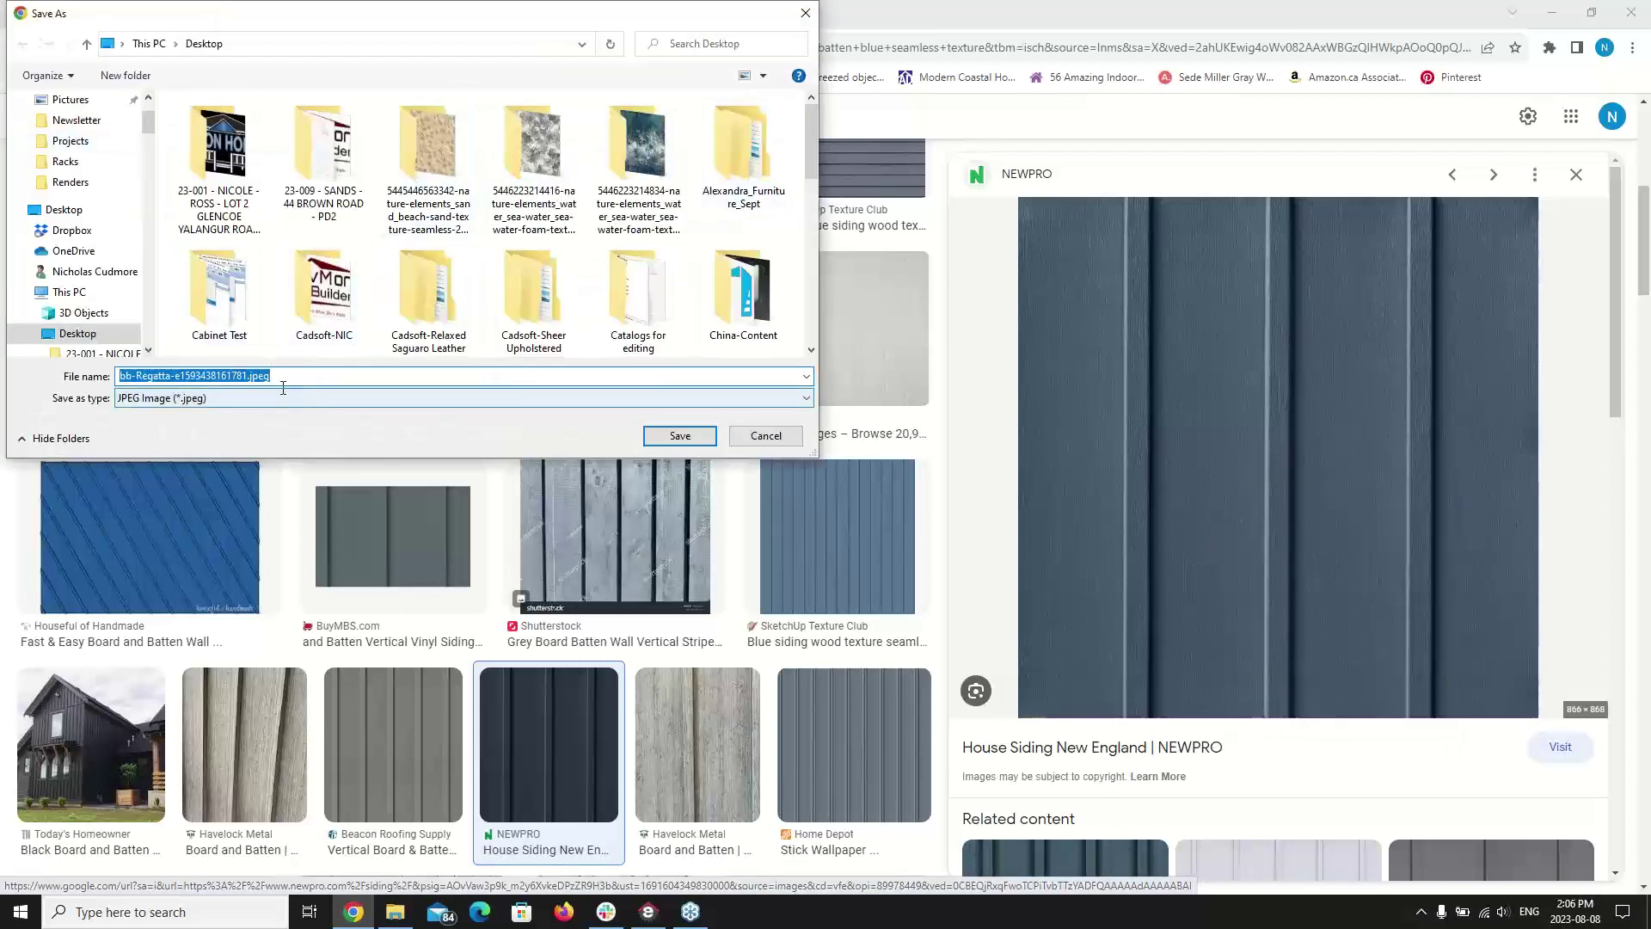
pyautogui.click(248, 376)
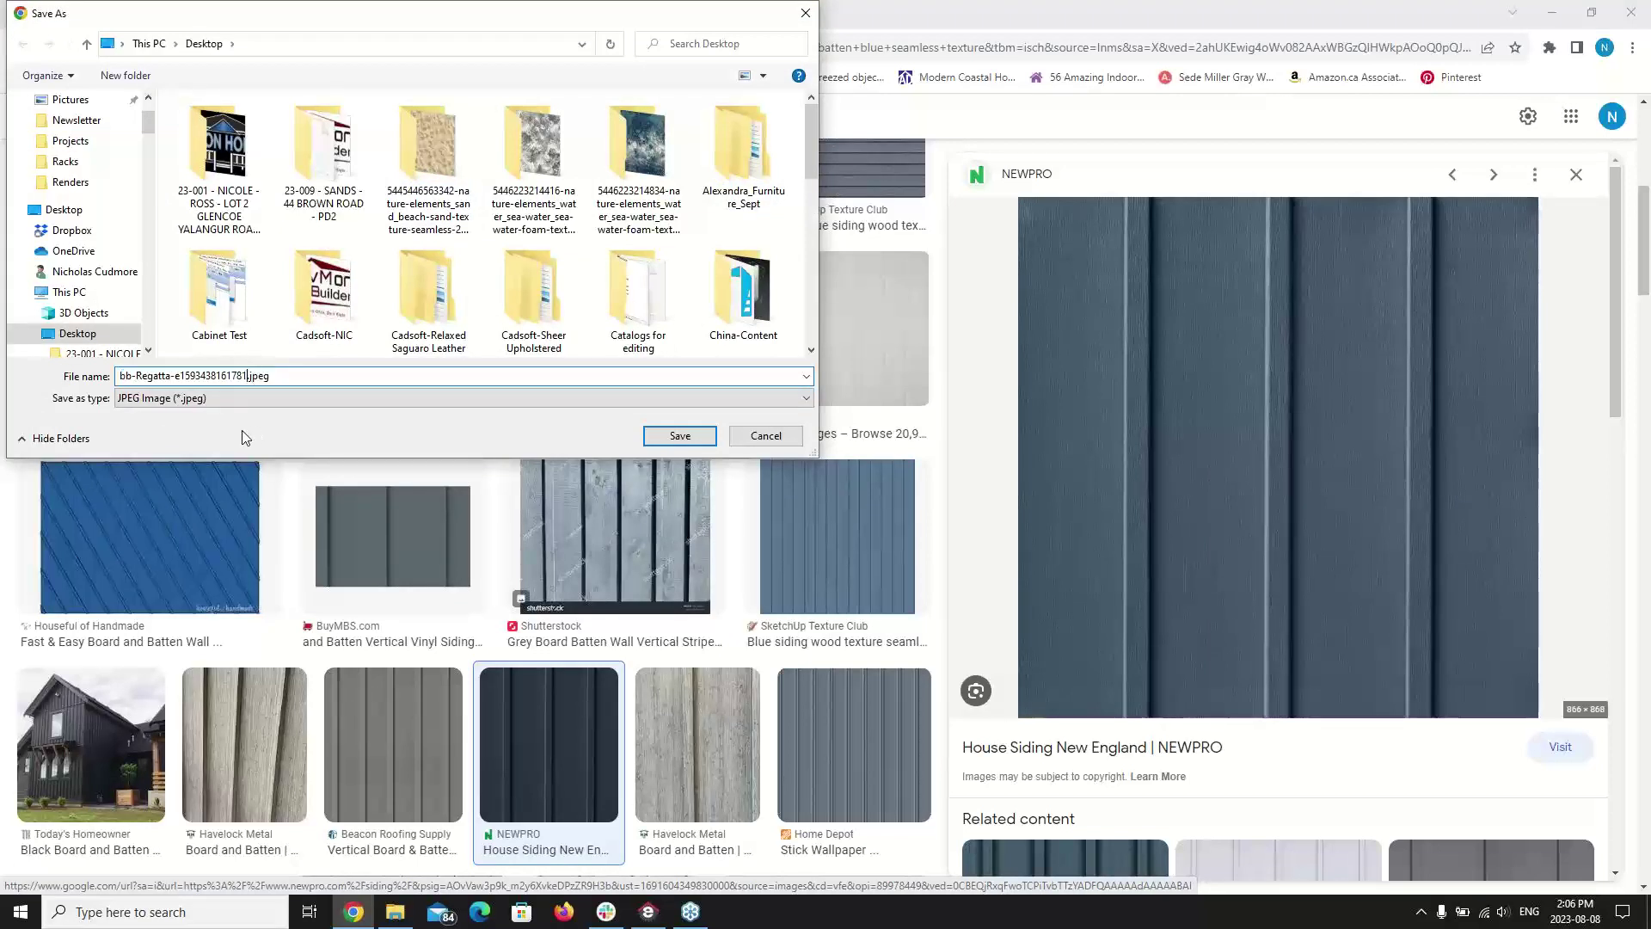
pyautogui.press('BackSpace')
pyautogui.press('BackSpace')
pyautogui.press('BackSpace')
pyautogui.press('BackSpace')
pyautogui.press('BackSpace')
pyautogui.press('BackSpace')
pyautogui.press('BackSpace')
pyautogui.press('BackSpace')
pyautogui.press('BackSpace')
pyautogui.press('BackSpace')
pyautogui.press('BackSpace')
pyautogui.press('BackSpace')
pyautogui.press('BackSpace')
pyautogui.press('BackSpace')
pyautogui.press('BackSpace')
pyautogui.press('BackSpace')
pyautogui.press('BackSpace')
pyautogui.press('BackSpace')
pyautogui.press('BackSpace')
pyautogui.press('BackSpace')
pyautogui.write('BnB-Blue')
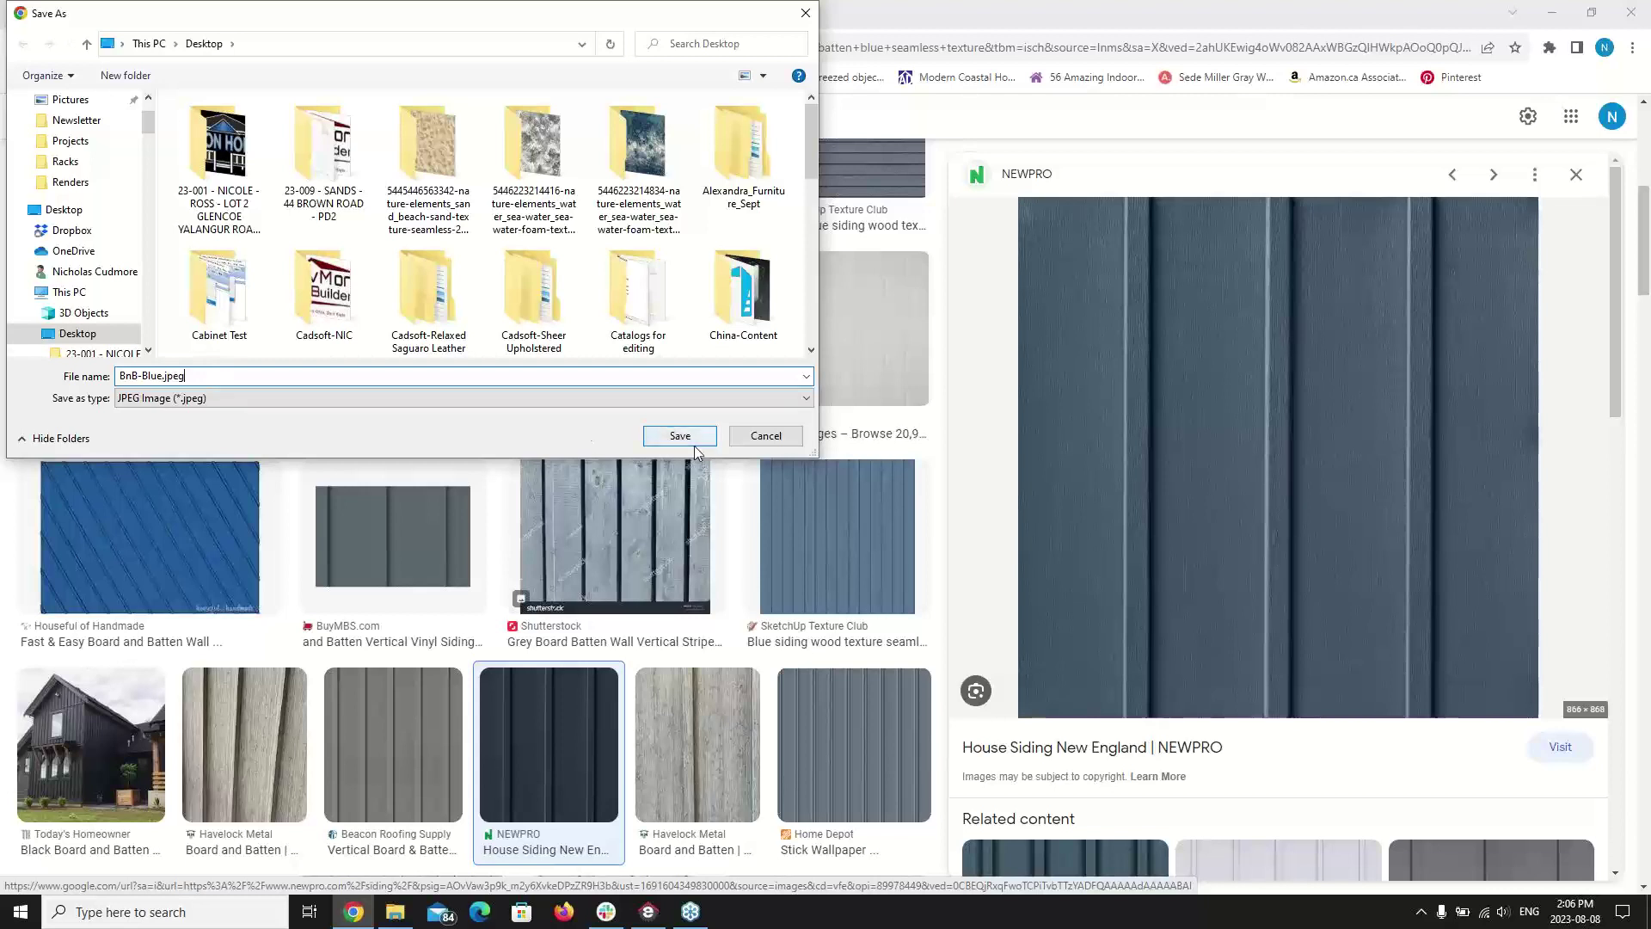
pyautogui.click(662, 438)
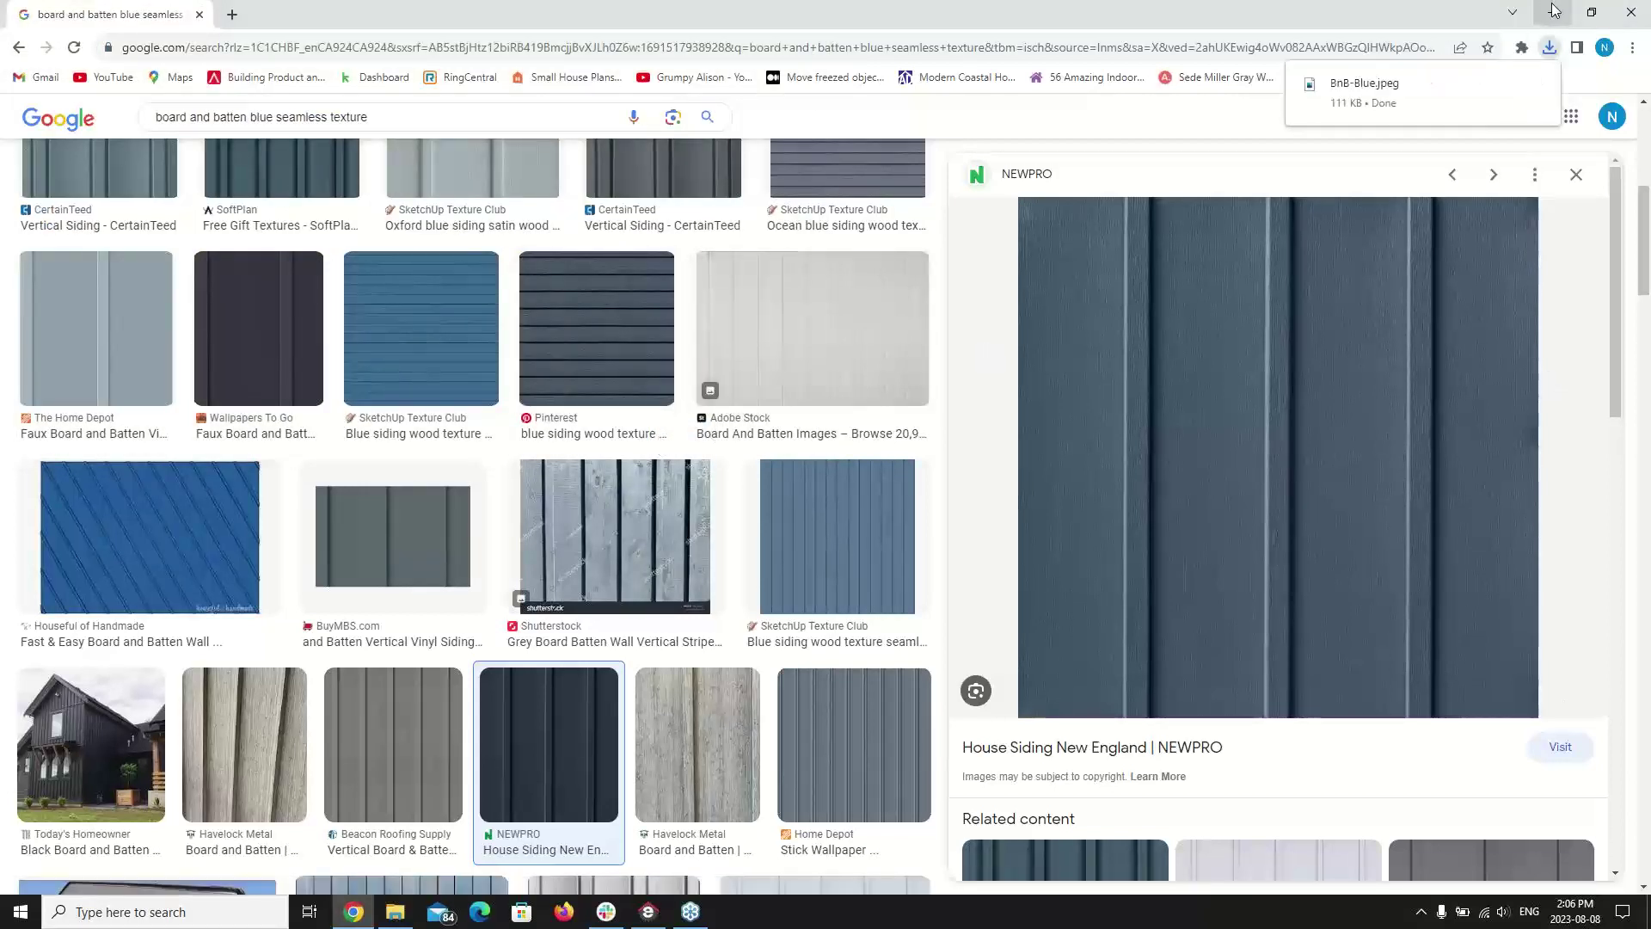
# - Switch to File Explorer, locate BnB-Blue.jpeg in the Desktop folder and open it in Paint
pyautogui.click(1555, 12)
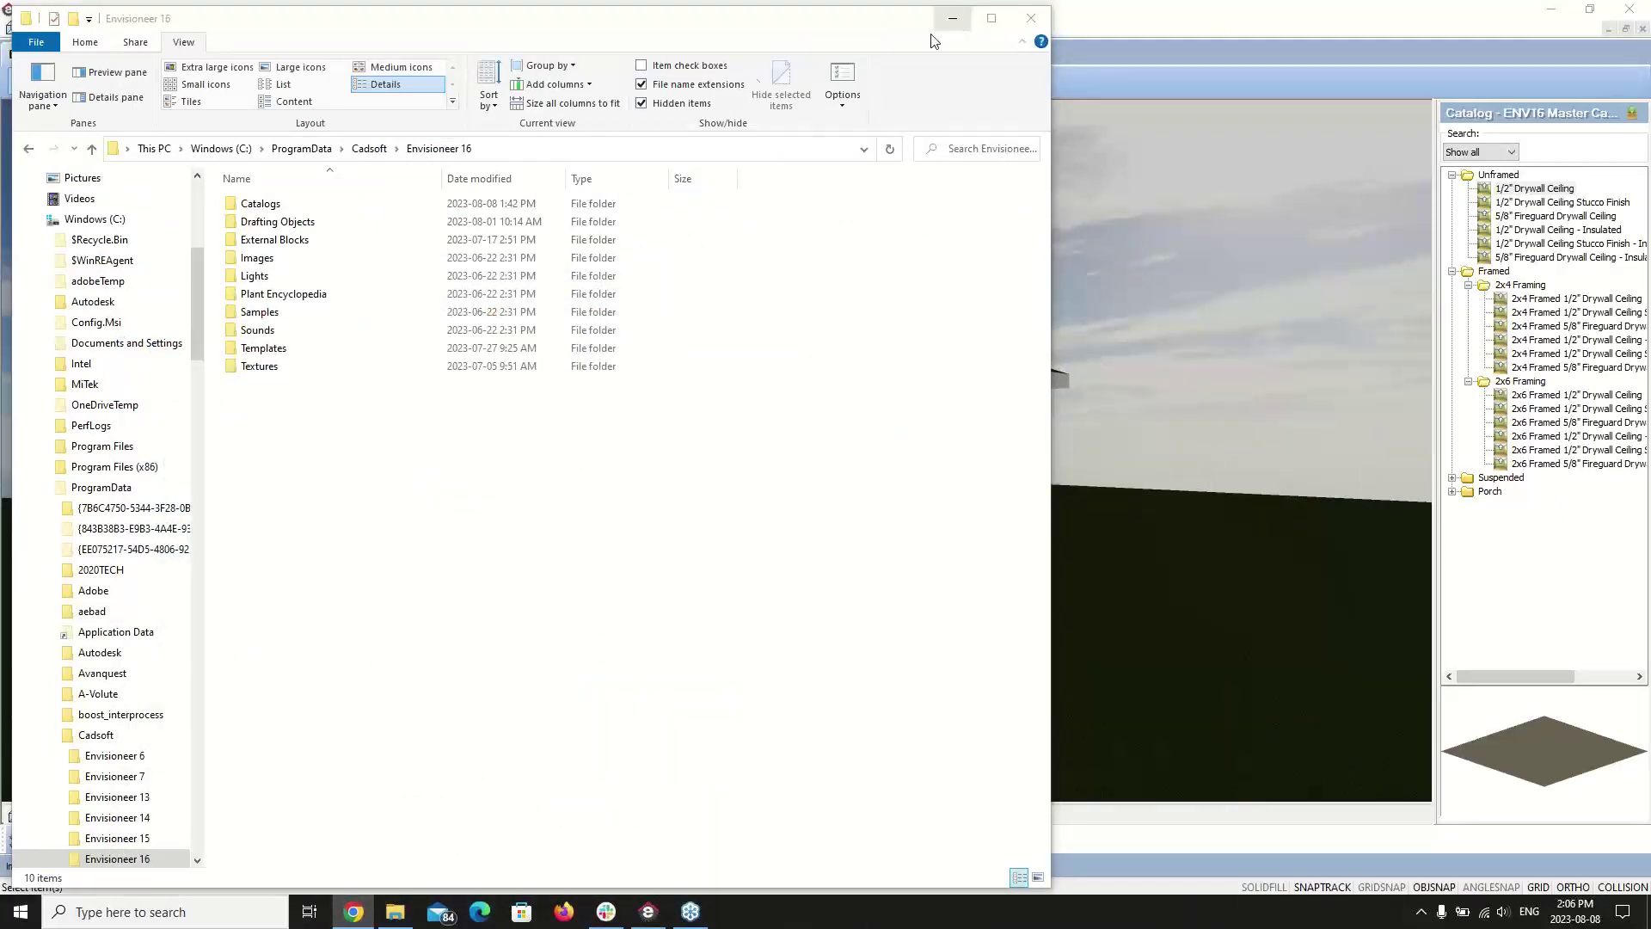
pyautogui.moveTo(198, 261); pyautogui.dragTo(198, 194)
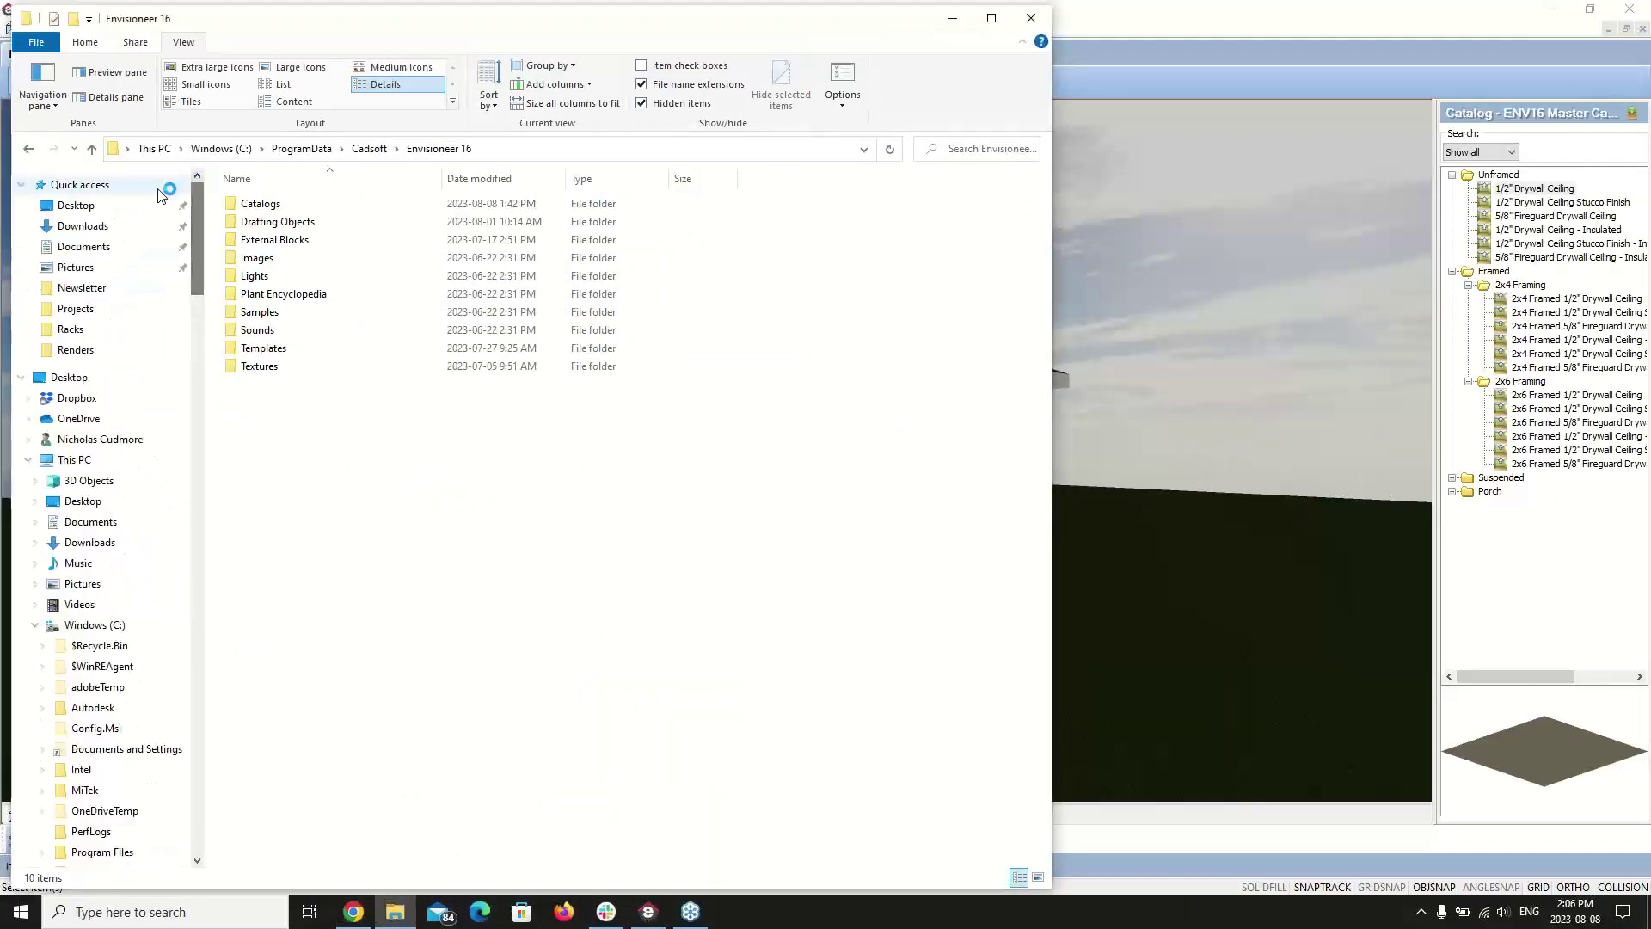
pyautogui.click(76, 208)
pyautogui.scroll(-2, 456, 421)
pyautogui.scroll(-15, 456, 422)
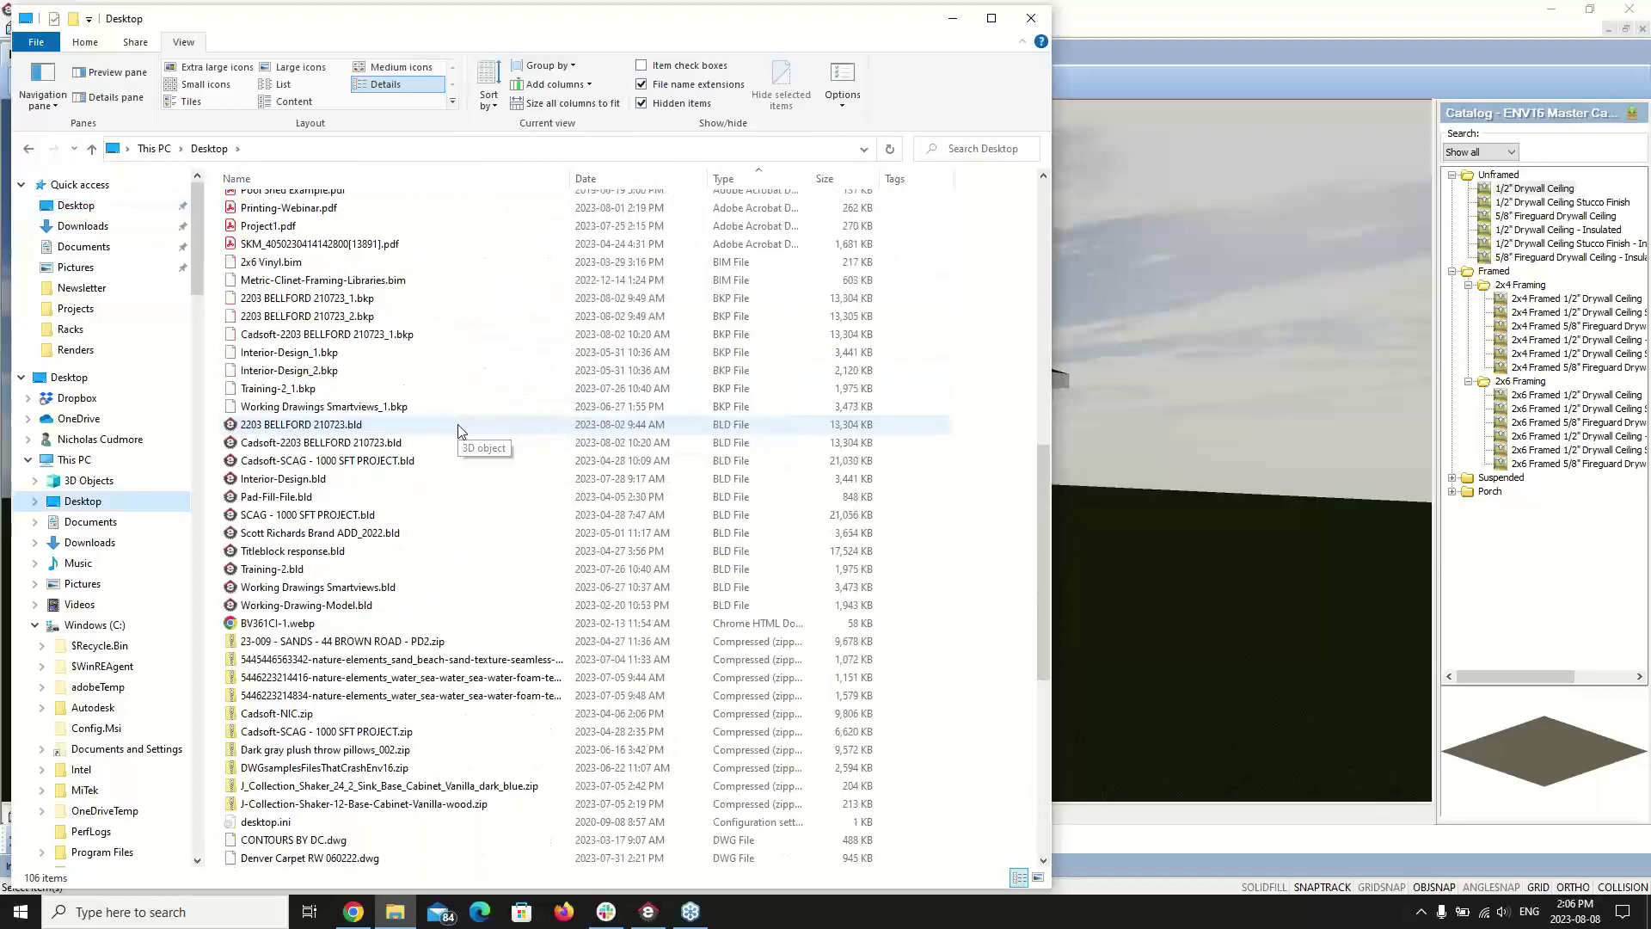
pyautogui.scroll(-4, 459, 431)
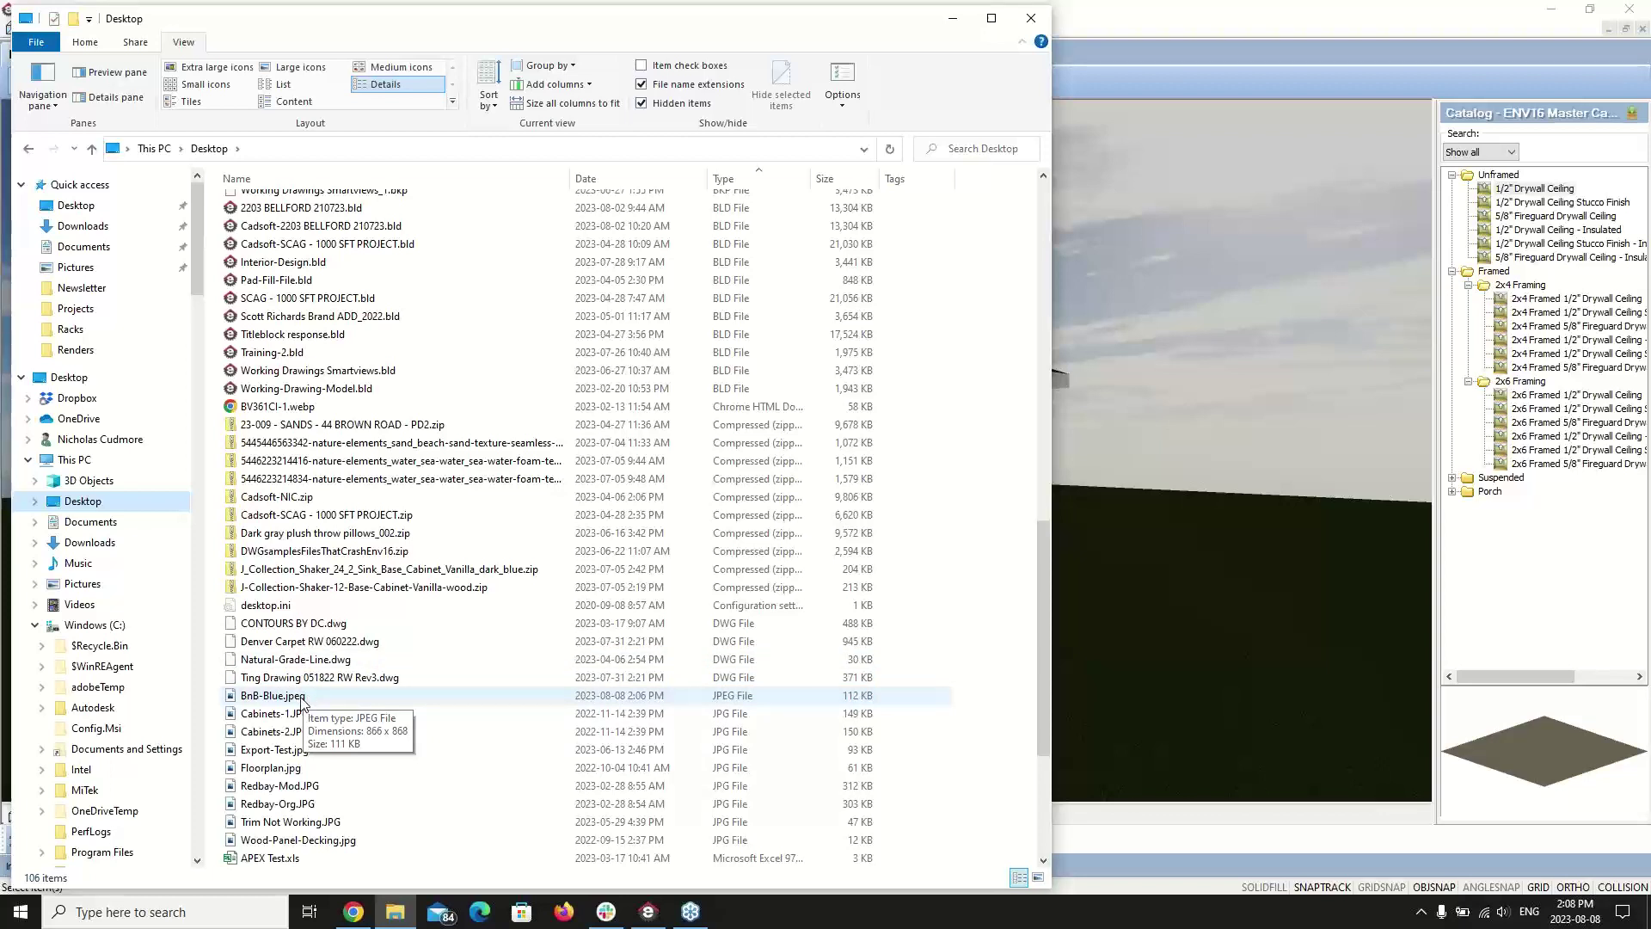
pyautogui.rightClick(301, 699)
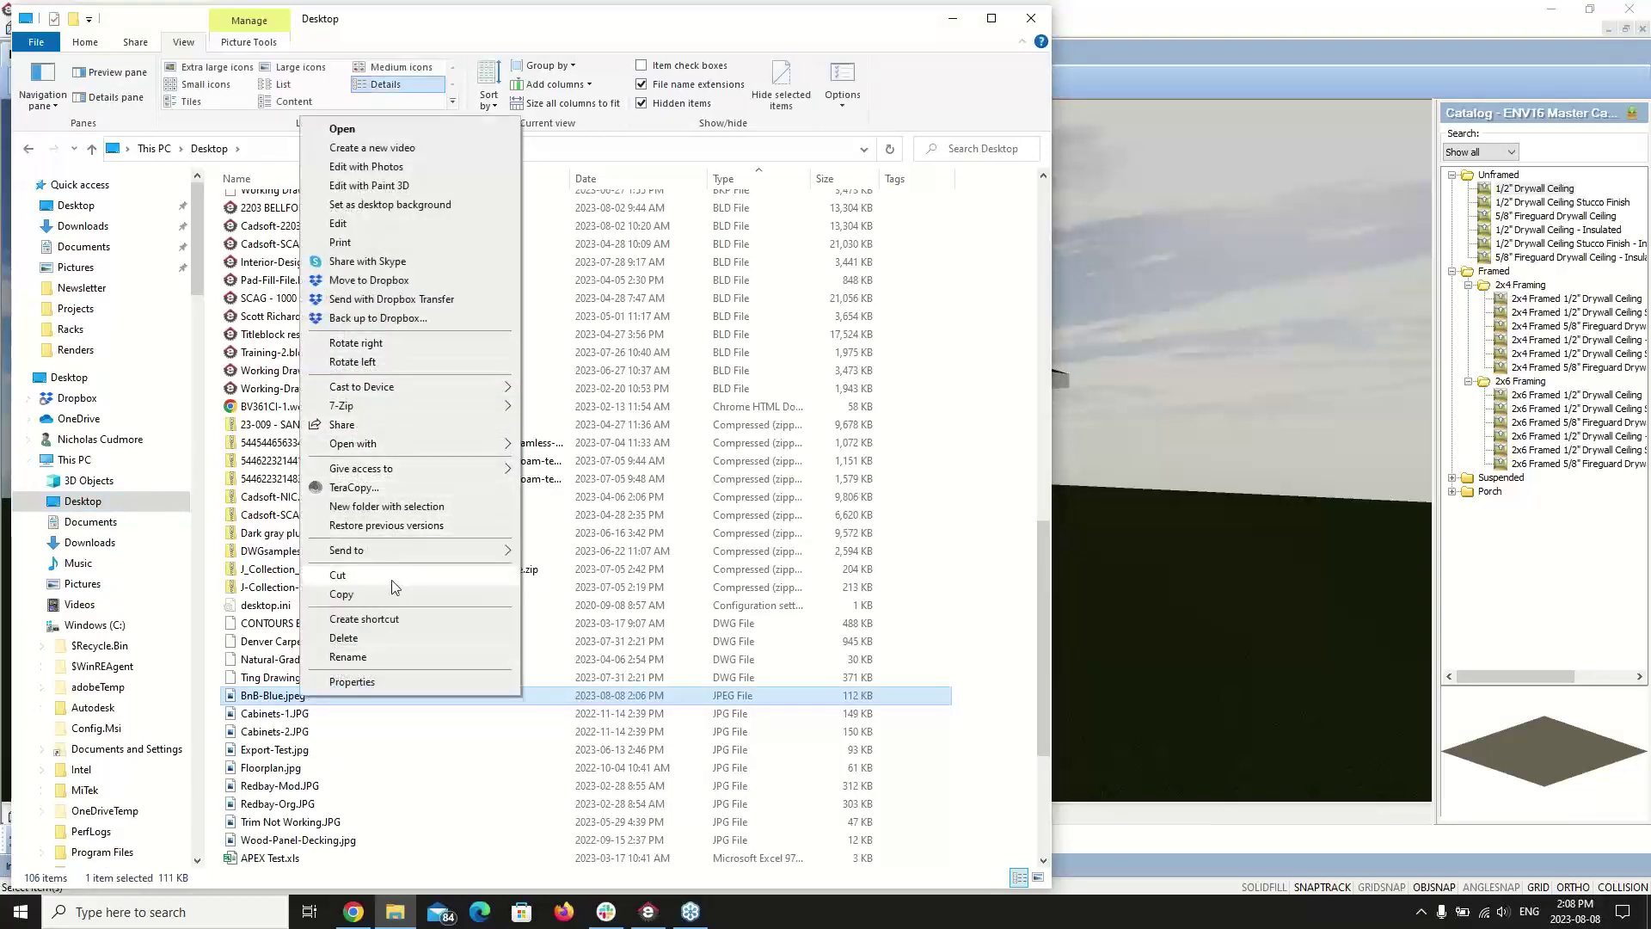
pyautogui.moveTo(442, 446)
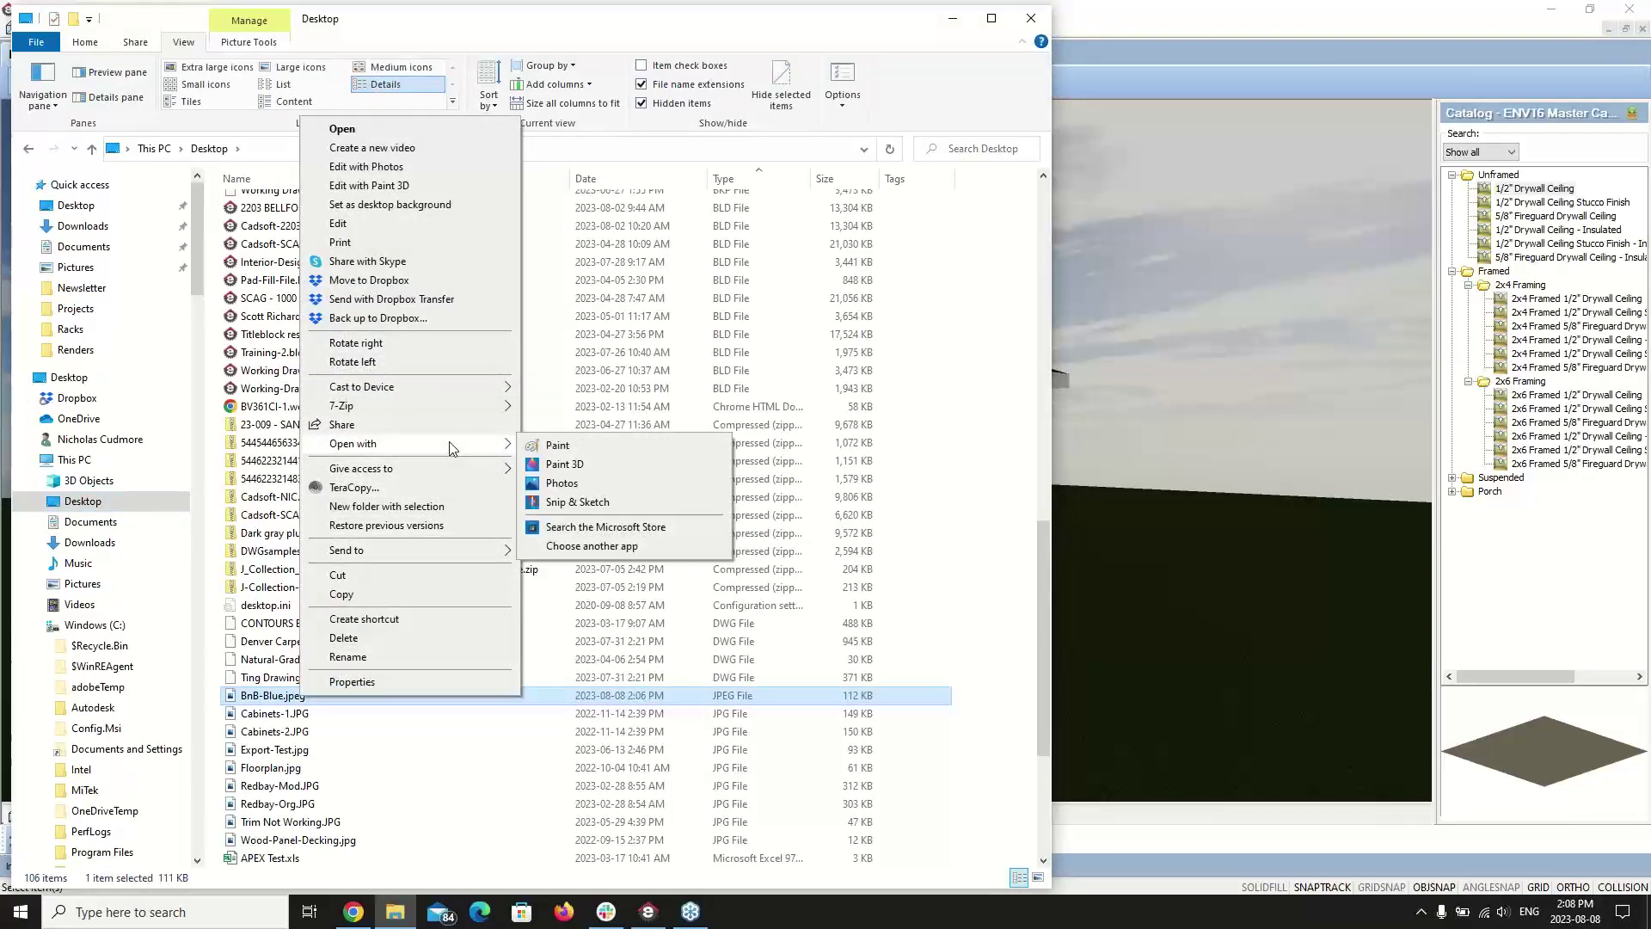
pyautogui.click(573, 448)
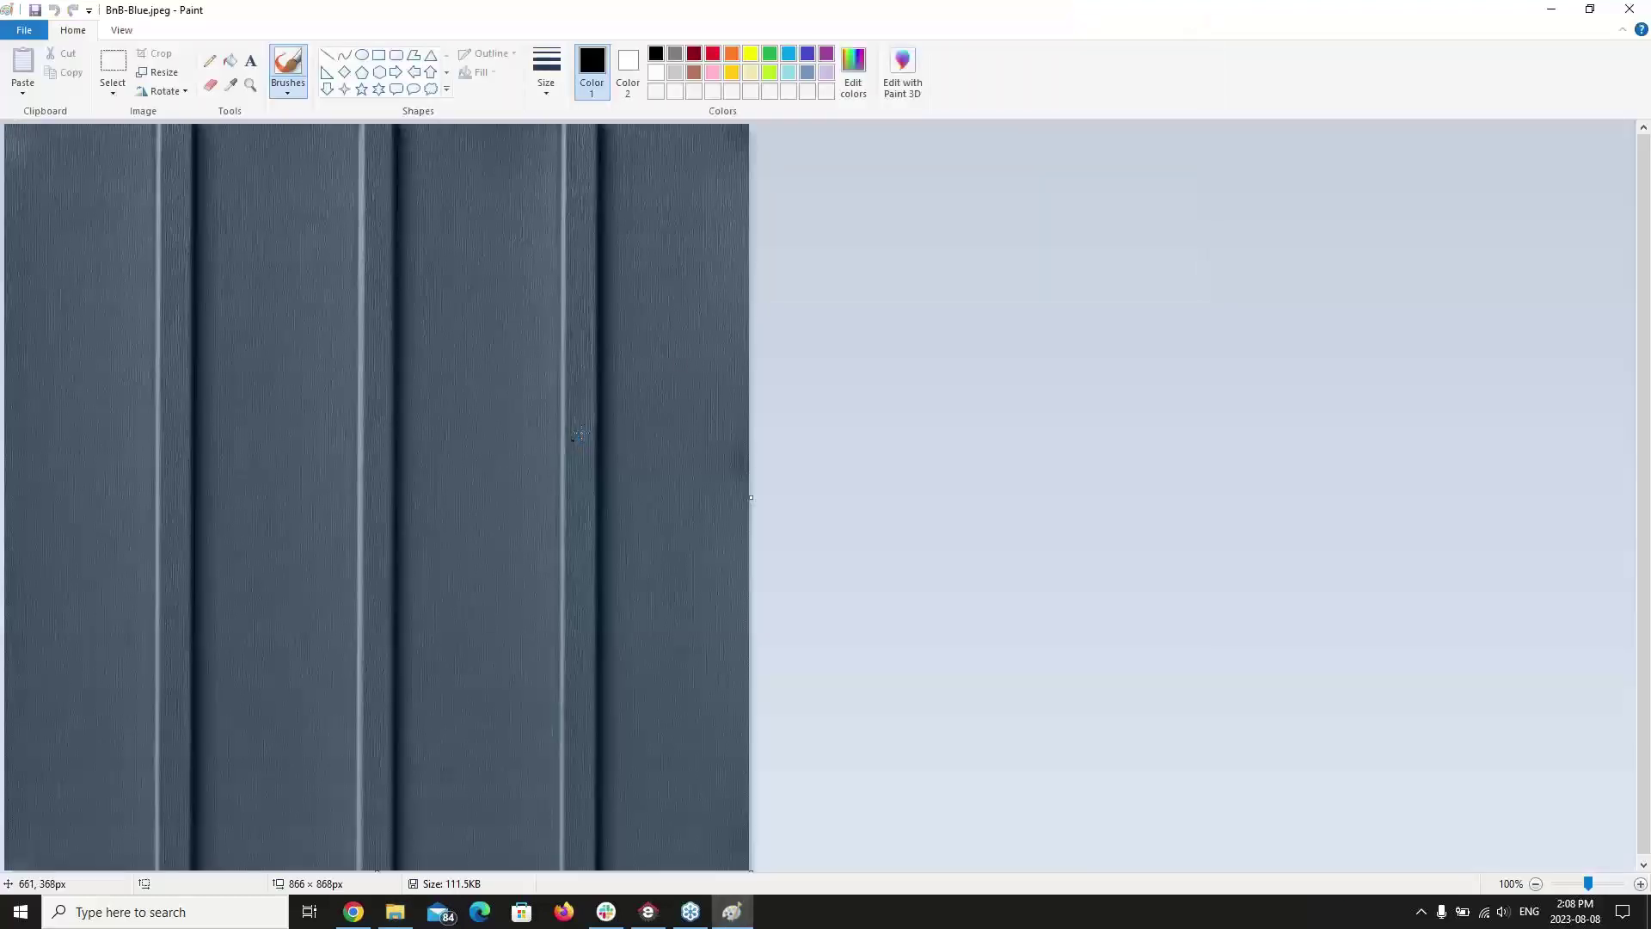
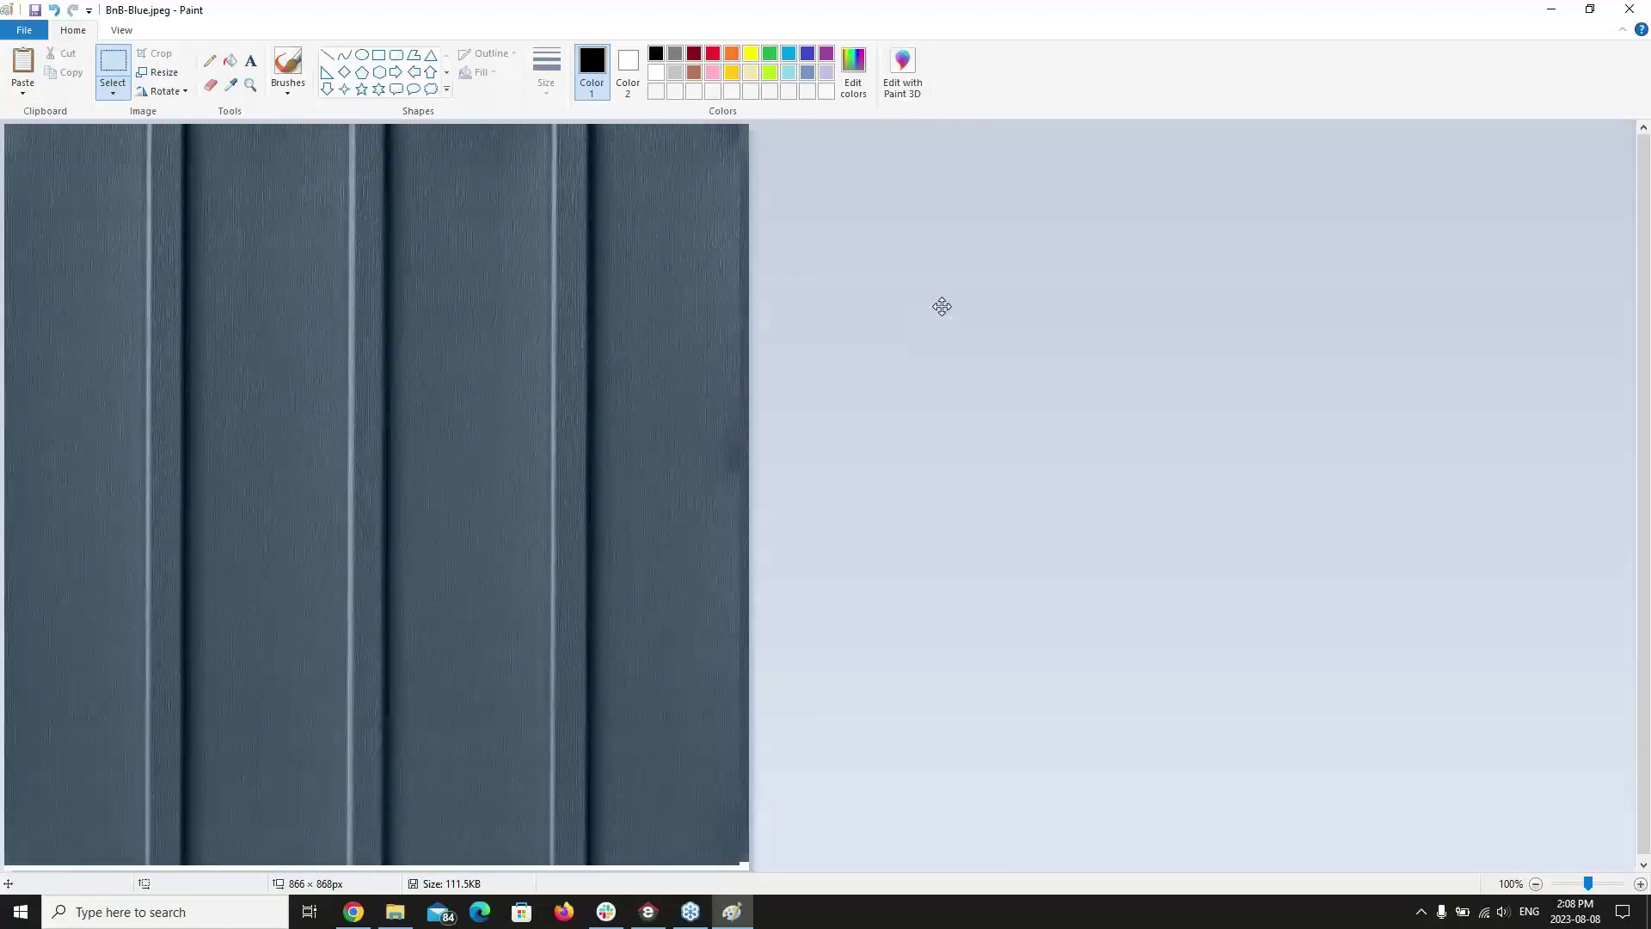
# - Try to resize the pasted siding selection to 1720 by 866 pixels without maintaining aspect ratio and reposition it, then undo the attempt
pyautogui.click(166, 76)
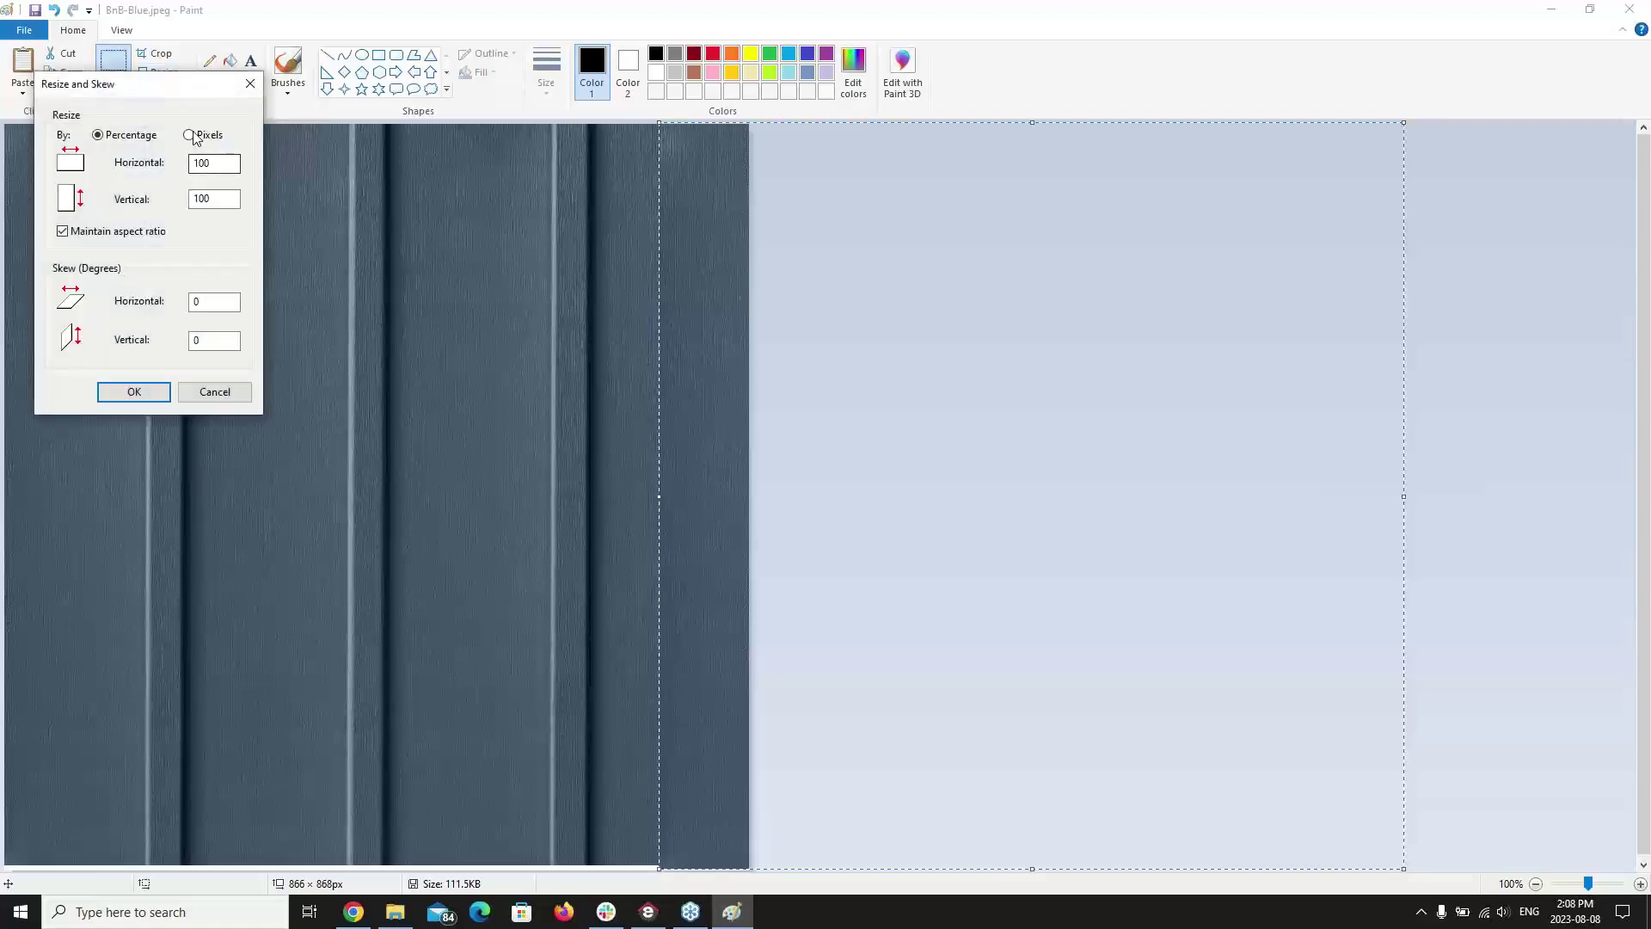
pyautogui.click(189, 135)
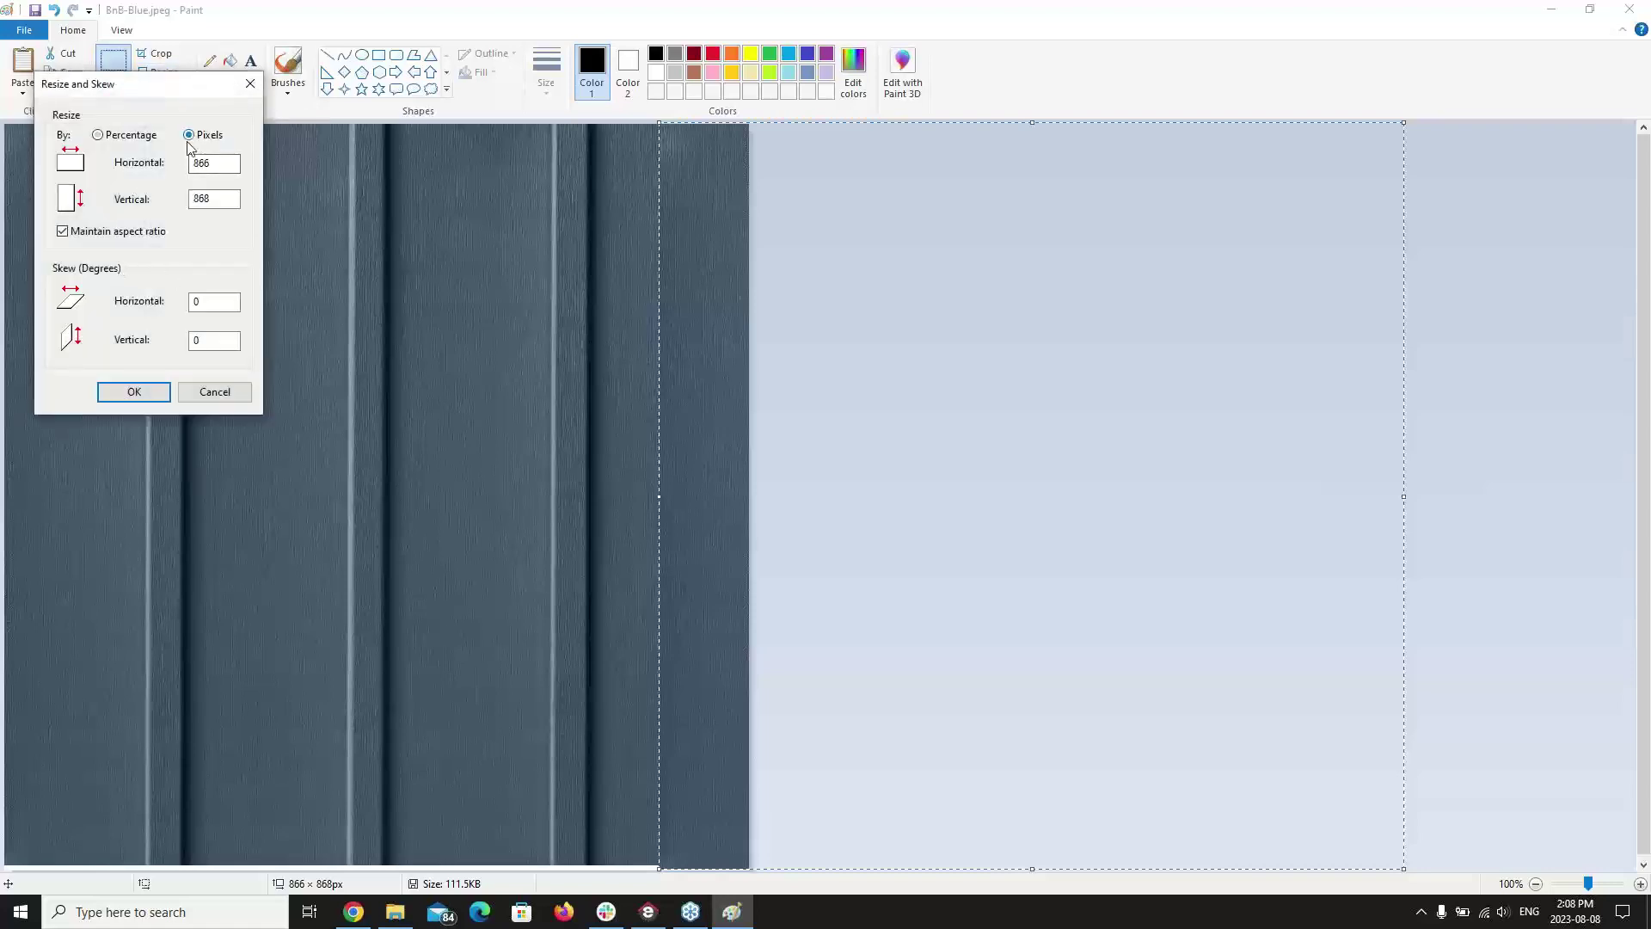
pyautogui.doubleClick(223, 166)
pyautogui.write('1')
pyautogui.click(62, 231)
pyautogui.doubleClick(233, 191)
pyautogui.write('866')
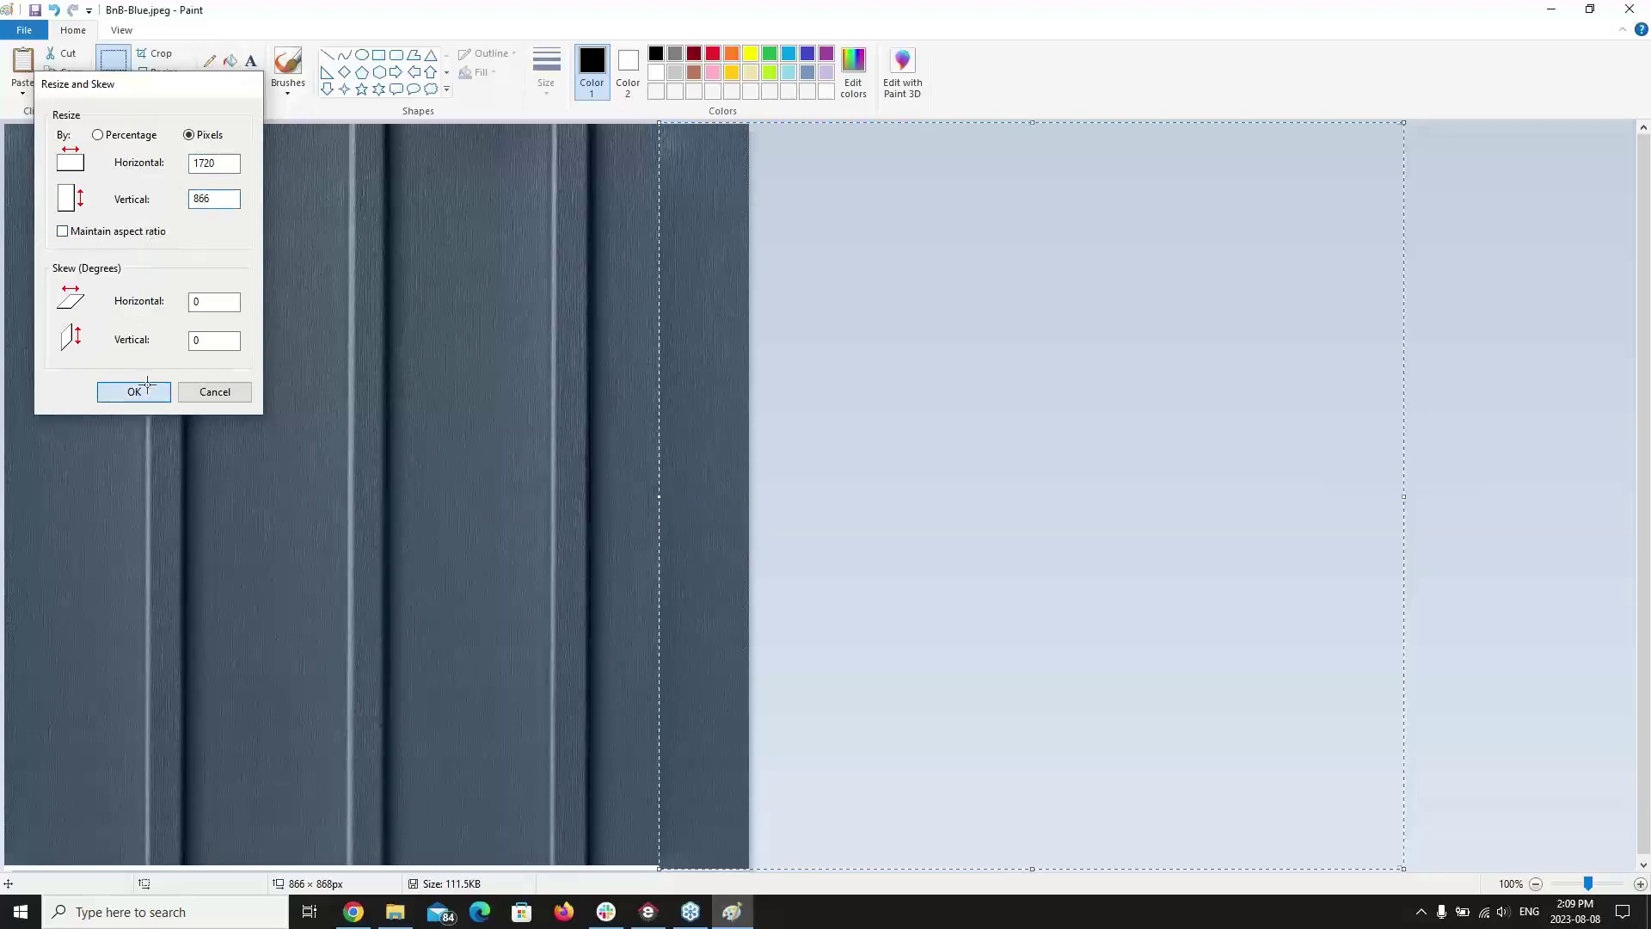
pyautogui.click(133, 391)
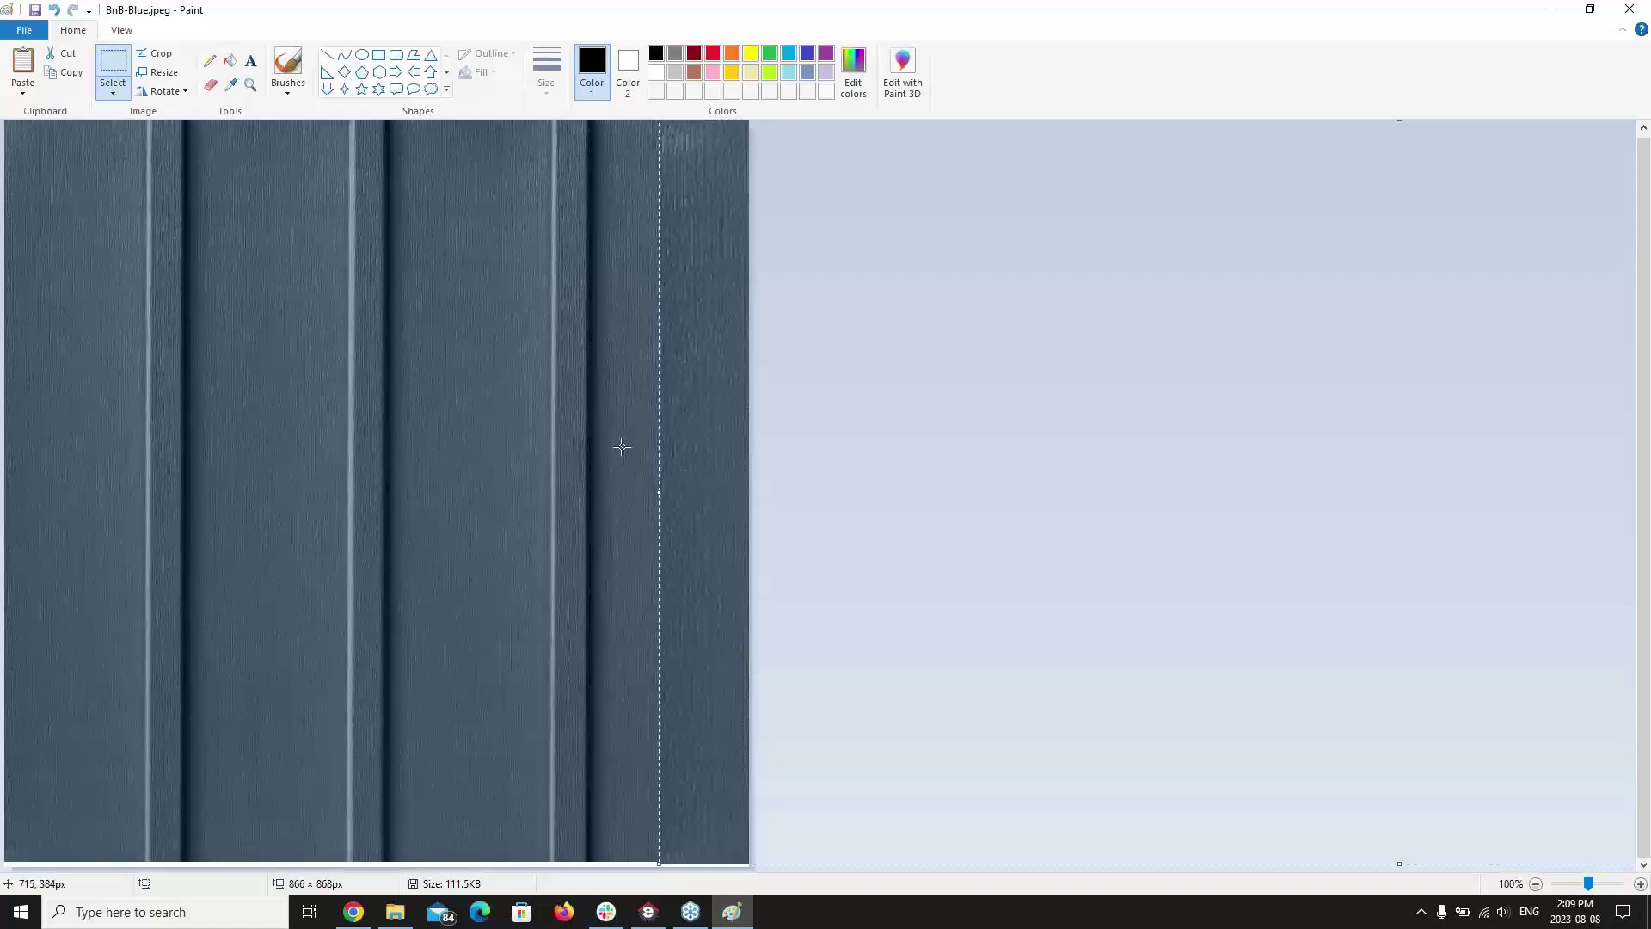
pyautogui.moveTo(693, 461); pyautogui.dragTo(150, 570)
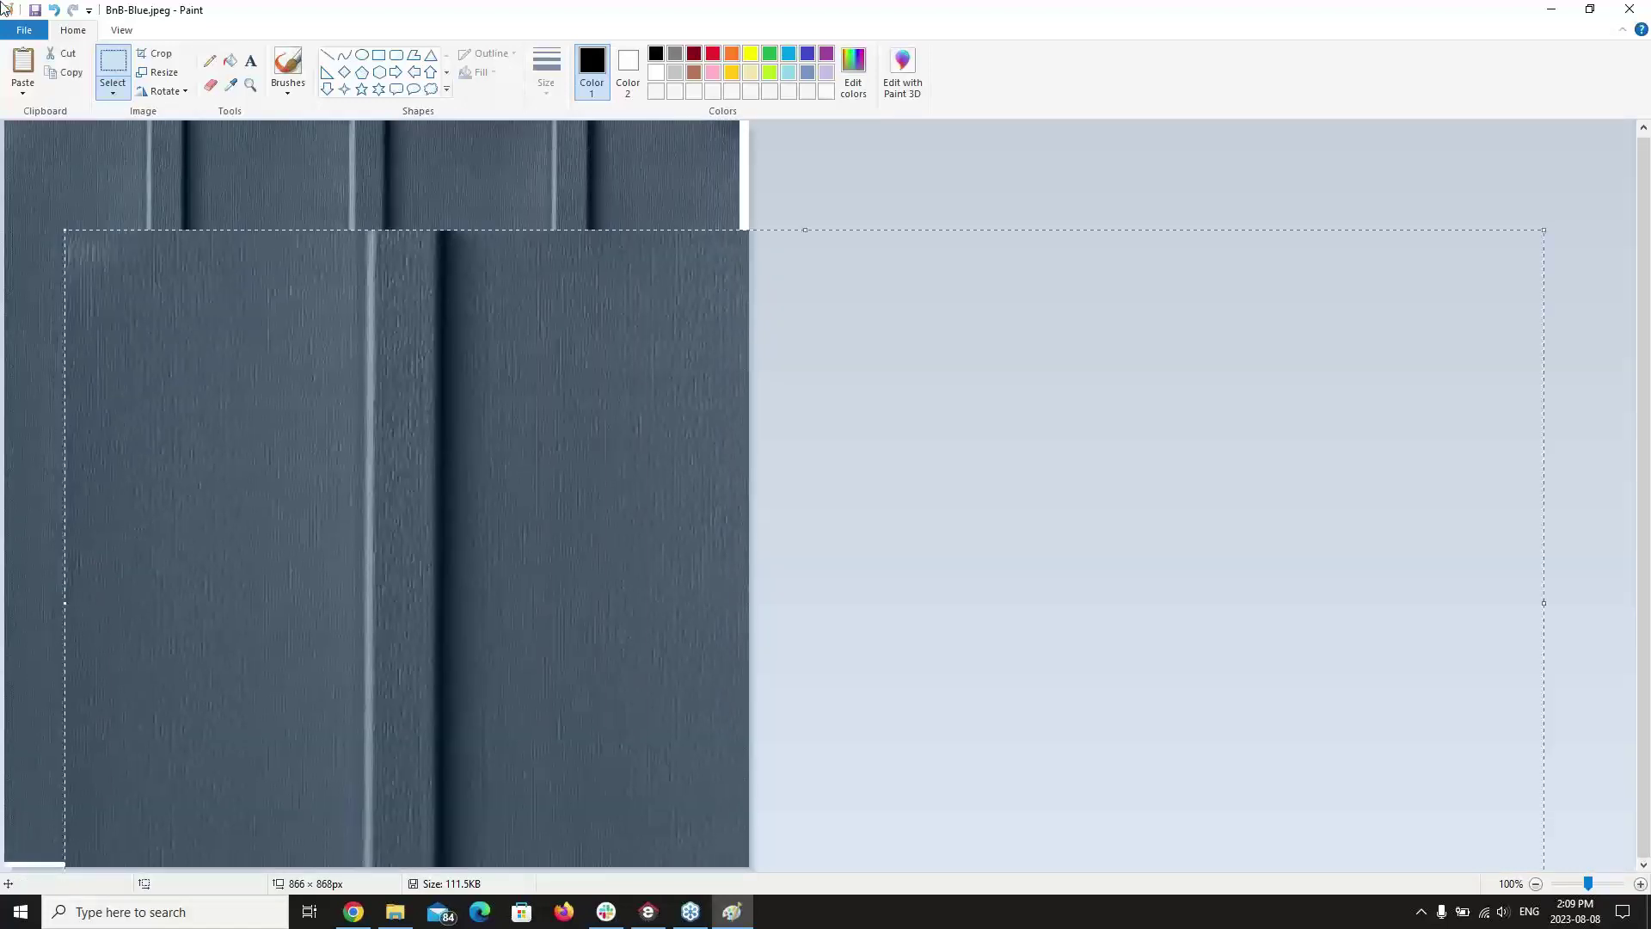
pyautogui.click(54, 11)
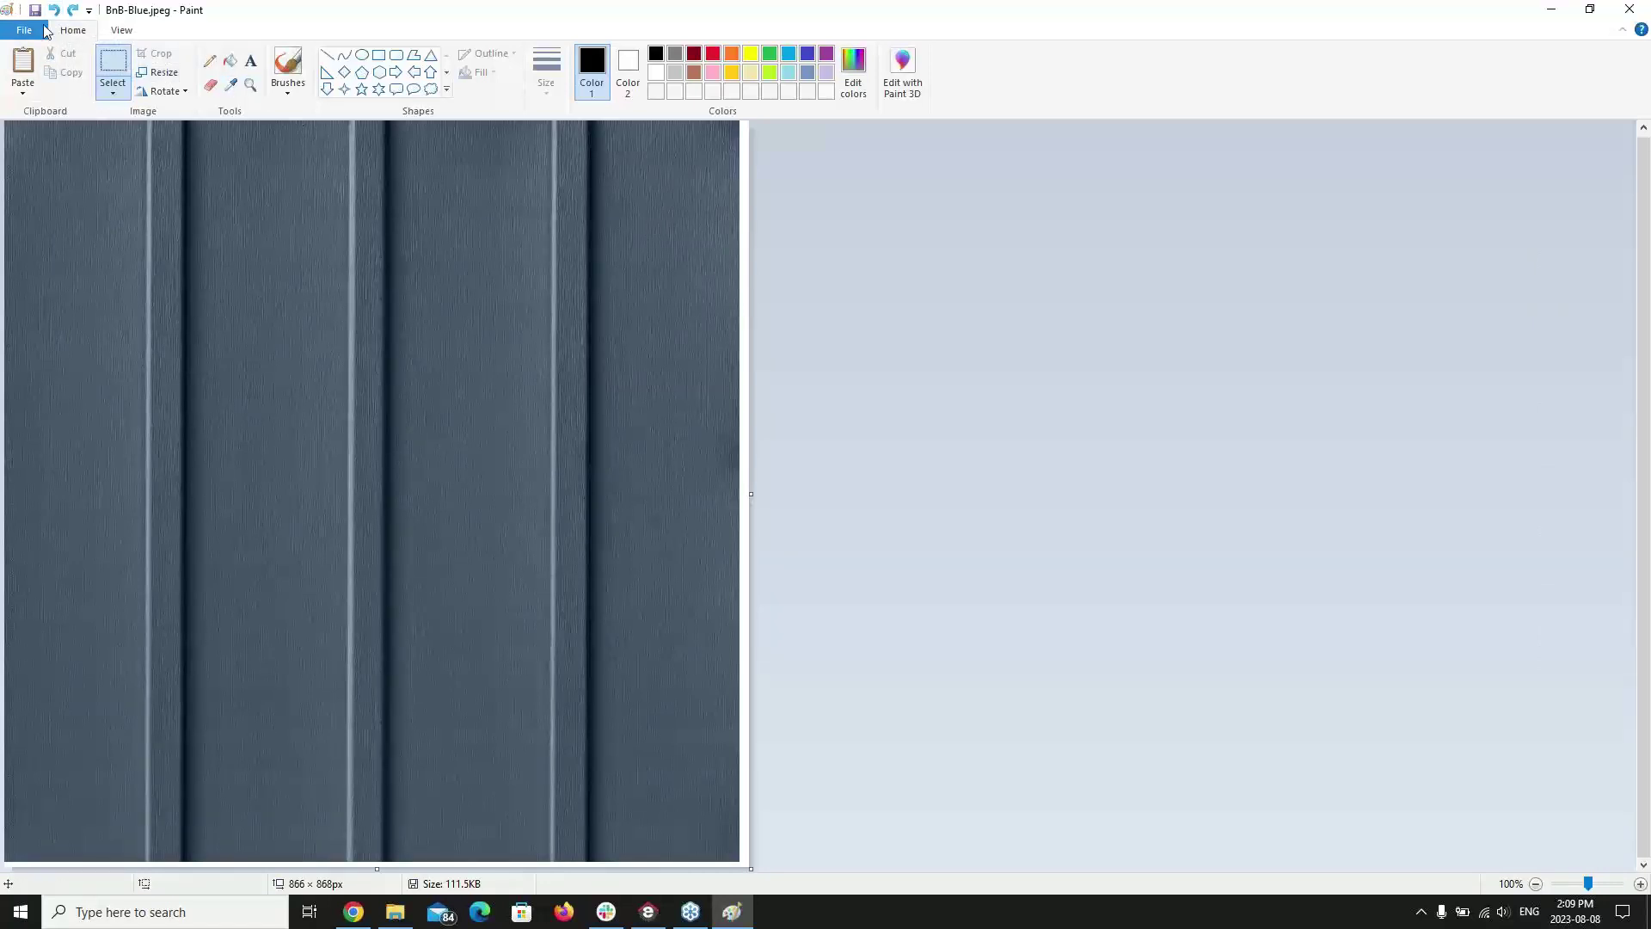
# - Resize the whole siding image to 1720 pixels horizontally and 866 pixels vertically without maintaining the aspect ratio
pyautogui.click(159, 73)
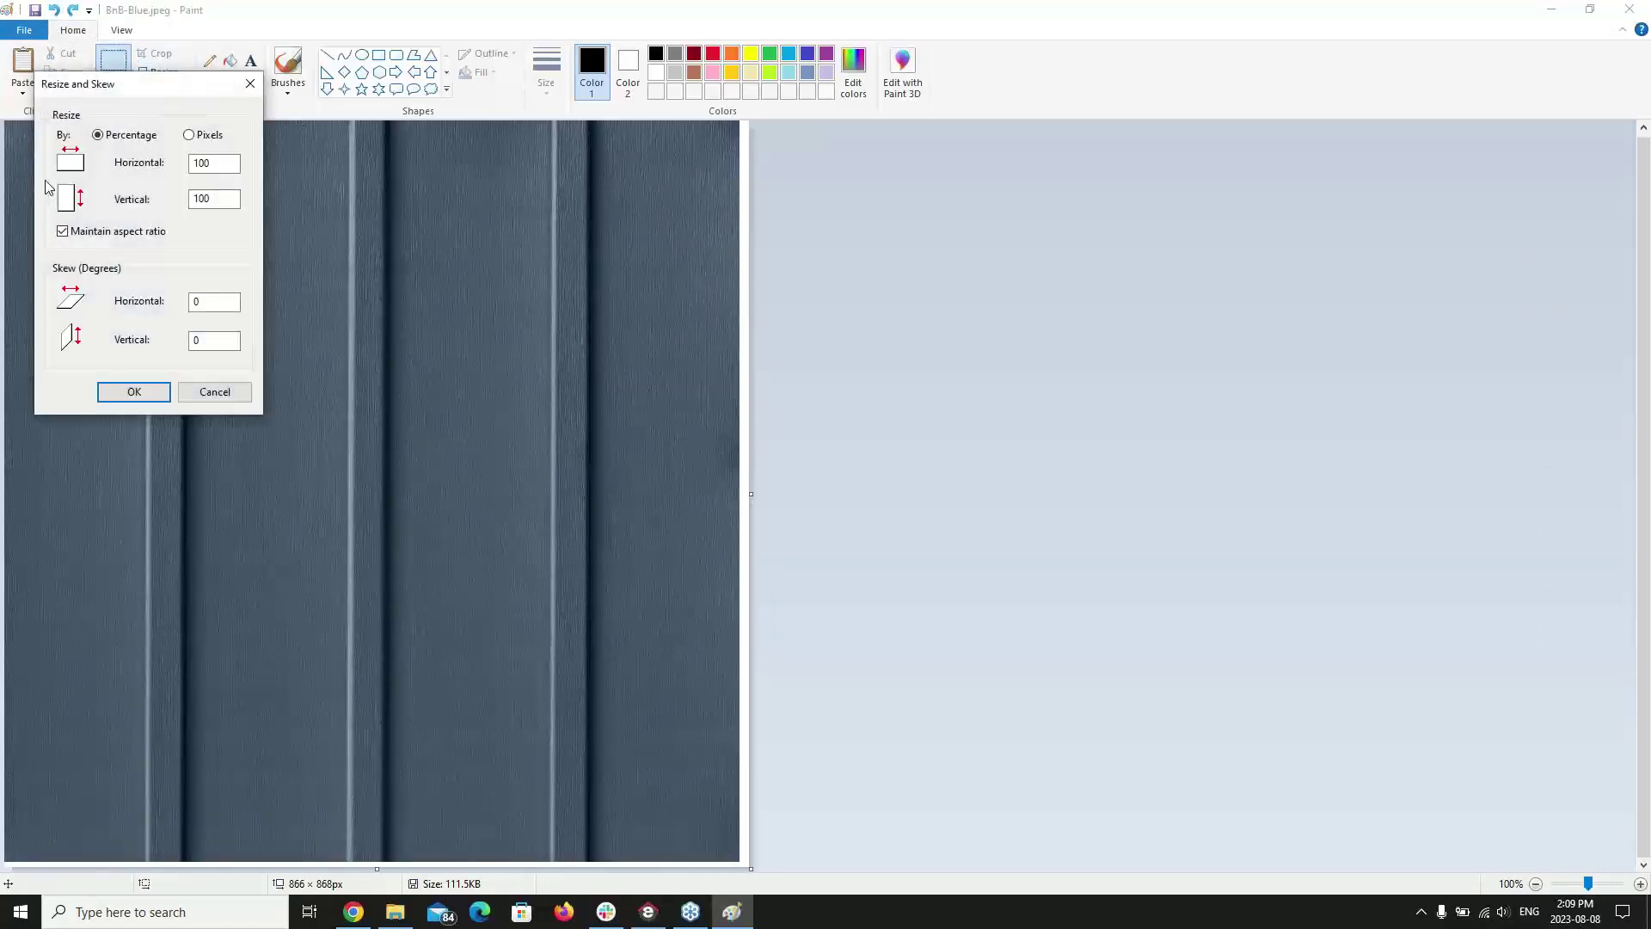
pyautogui.click(189, 135)
pyautogui.write('1720')
pyautogui.press('Tab')
pyautogui.click(62, 230)
pyautogui.doubleClick(230, 199)
pyautogui.write('866')
pyautogui.click(134, 392)
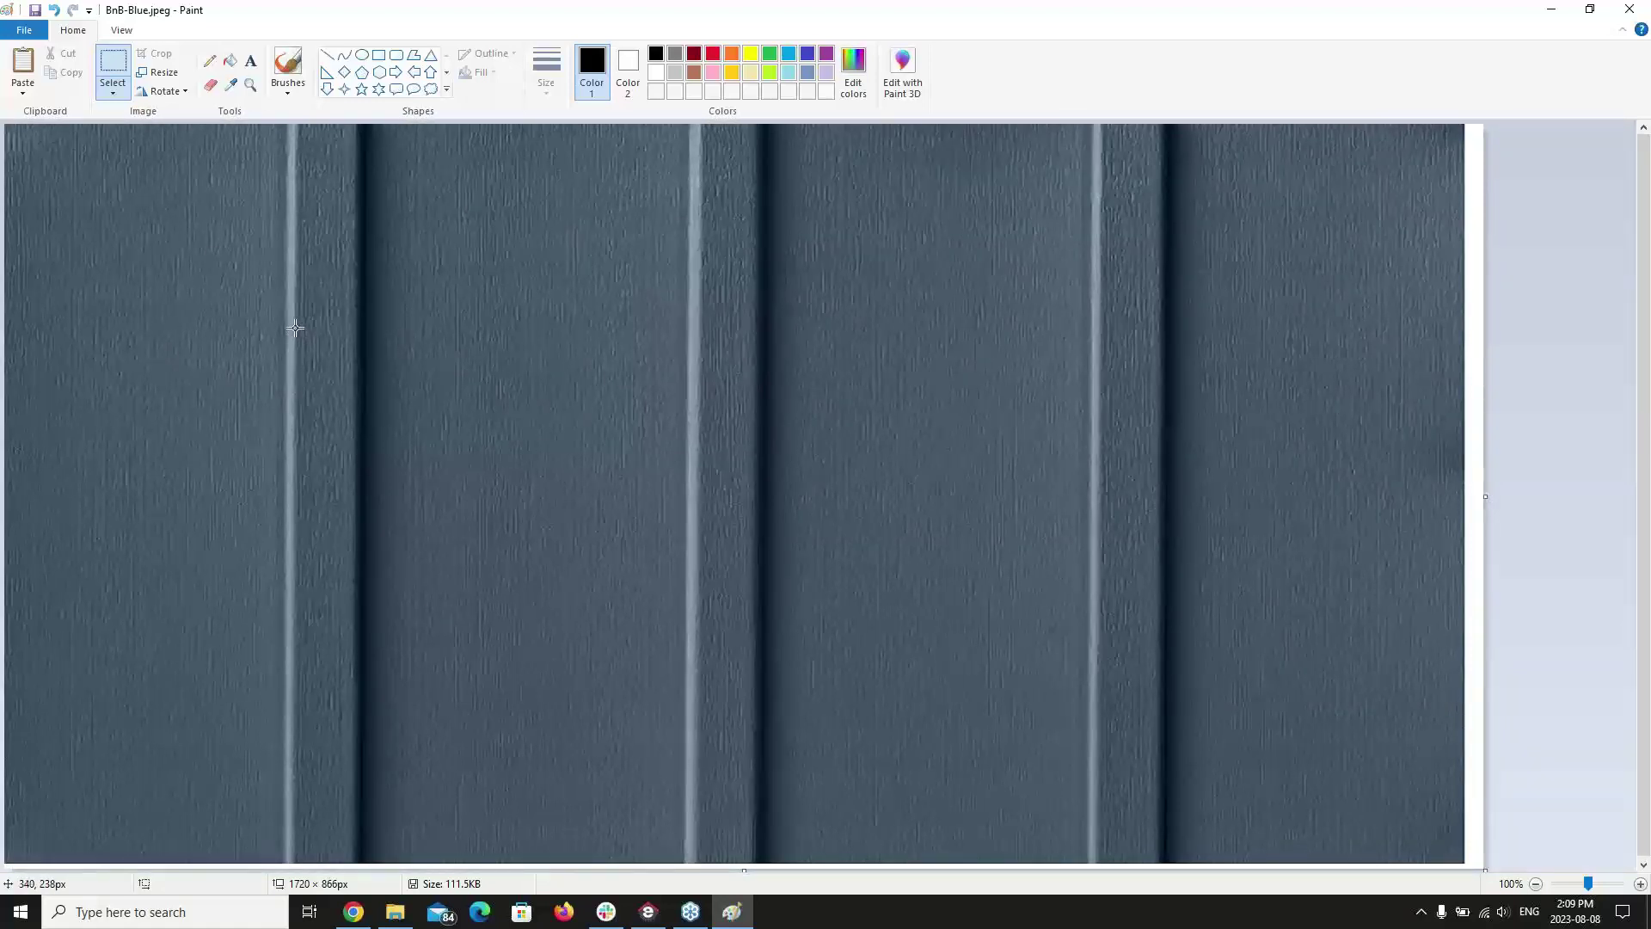
# - Paste two copies of the original siding image and place them side by side over the stretched canvas
pyautogui.click(23, 62)
pyautogui.moveTo(313, 337)
pyautogui.mouseDown()
pyautogui.moveTo(607, 355)
pyautogui.moveTo(343, 362)
pyautogui.moveTo(314, 335)
pyautogui.mouseUp()
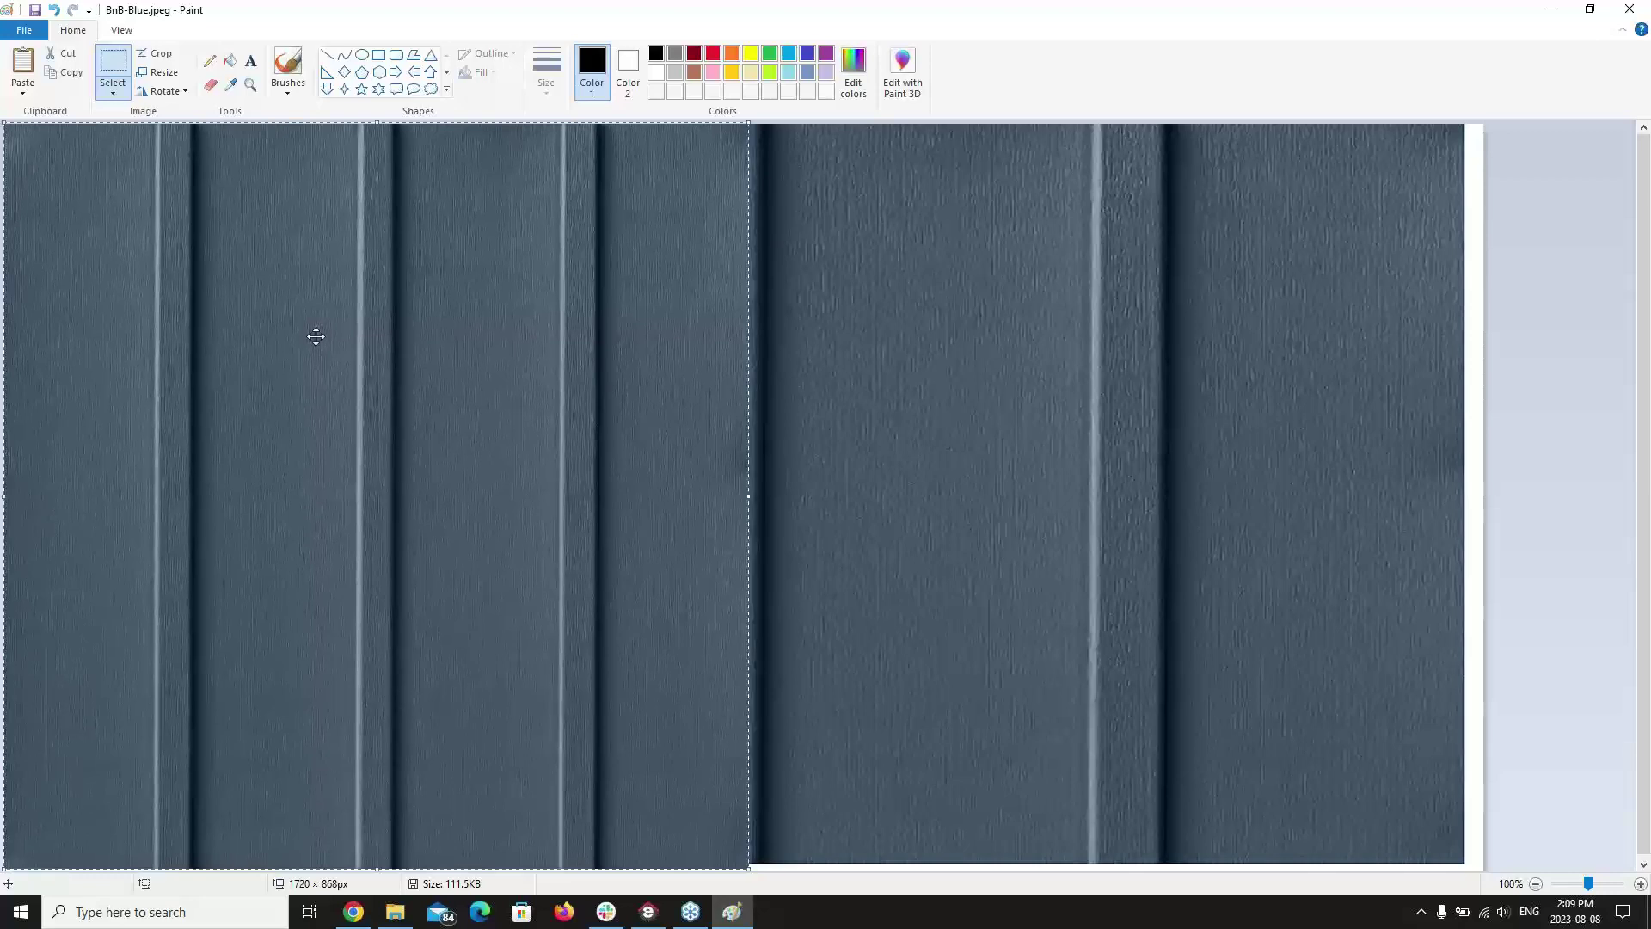
pyautogui.click(24, 62)
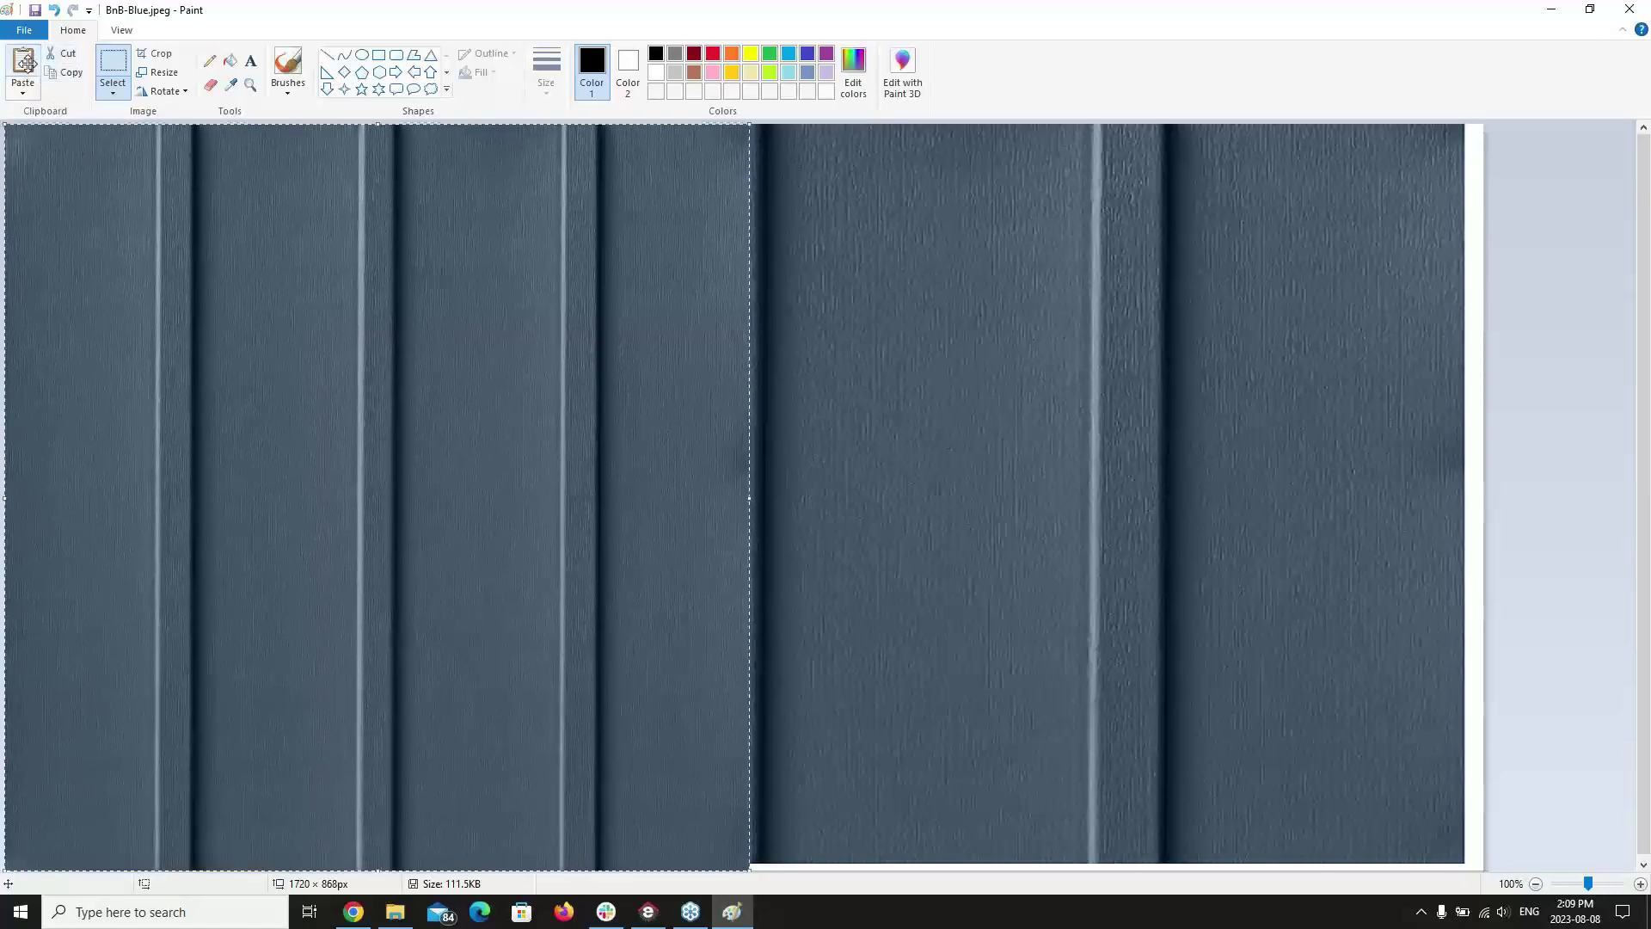
pyautogui.moveTo(289, 430); pyautogui.dragTo(1036, 430)
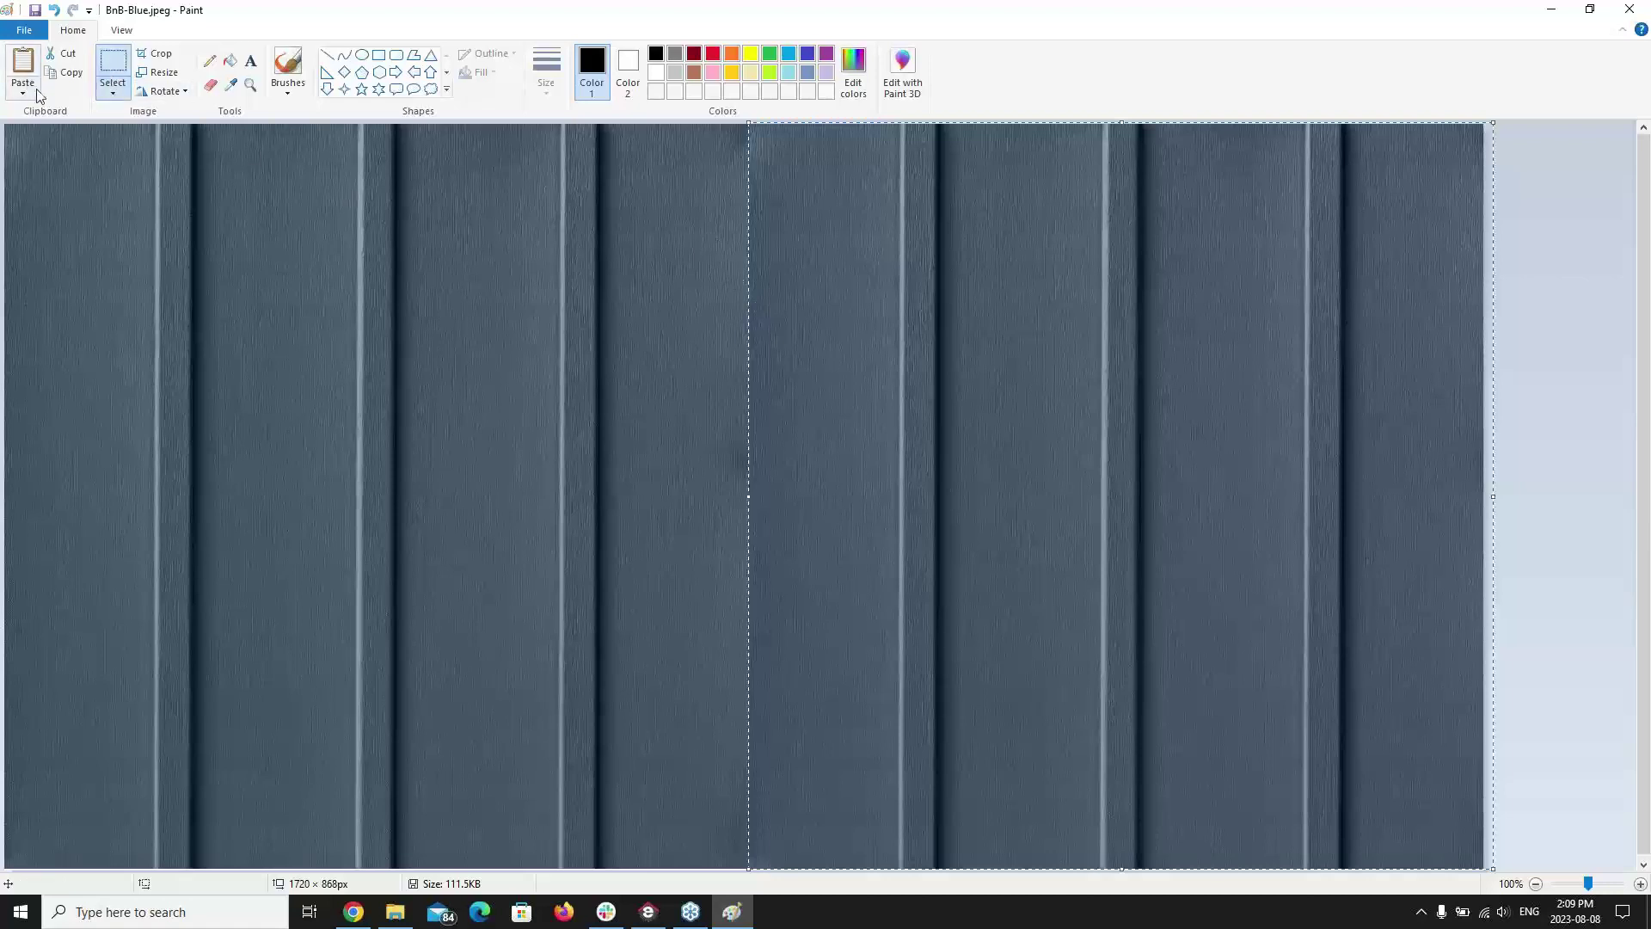
# - Undo the pasted copies and the canvas resizing to restore the original siding image
pyautogui.click(55, 11)
pyautogui.click(54, 10)
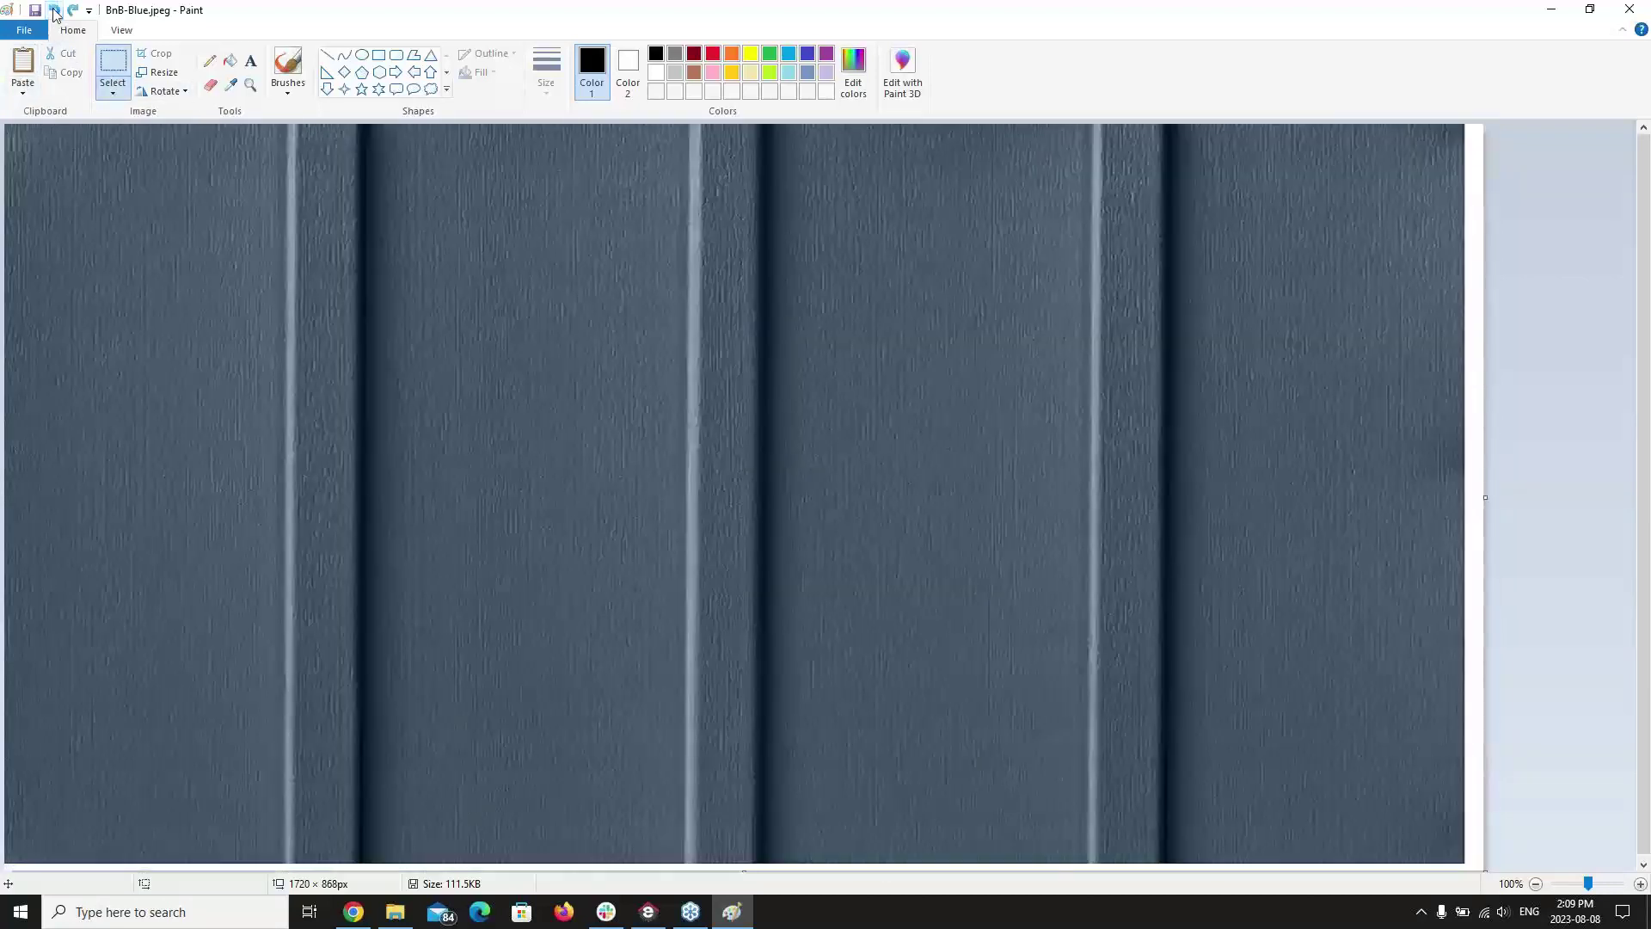
pyautogui.click(54, 10)
pyautogui.click(55, 10)
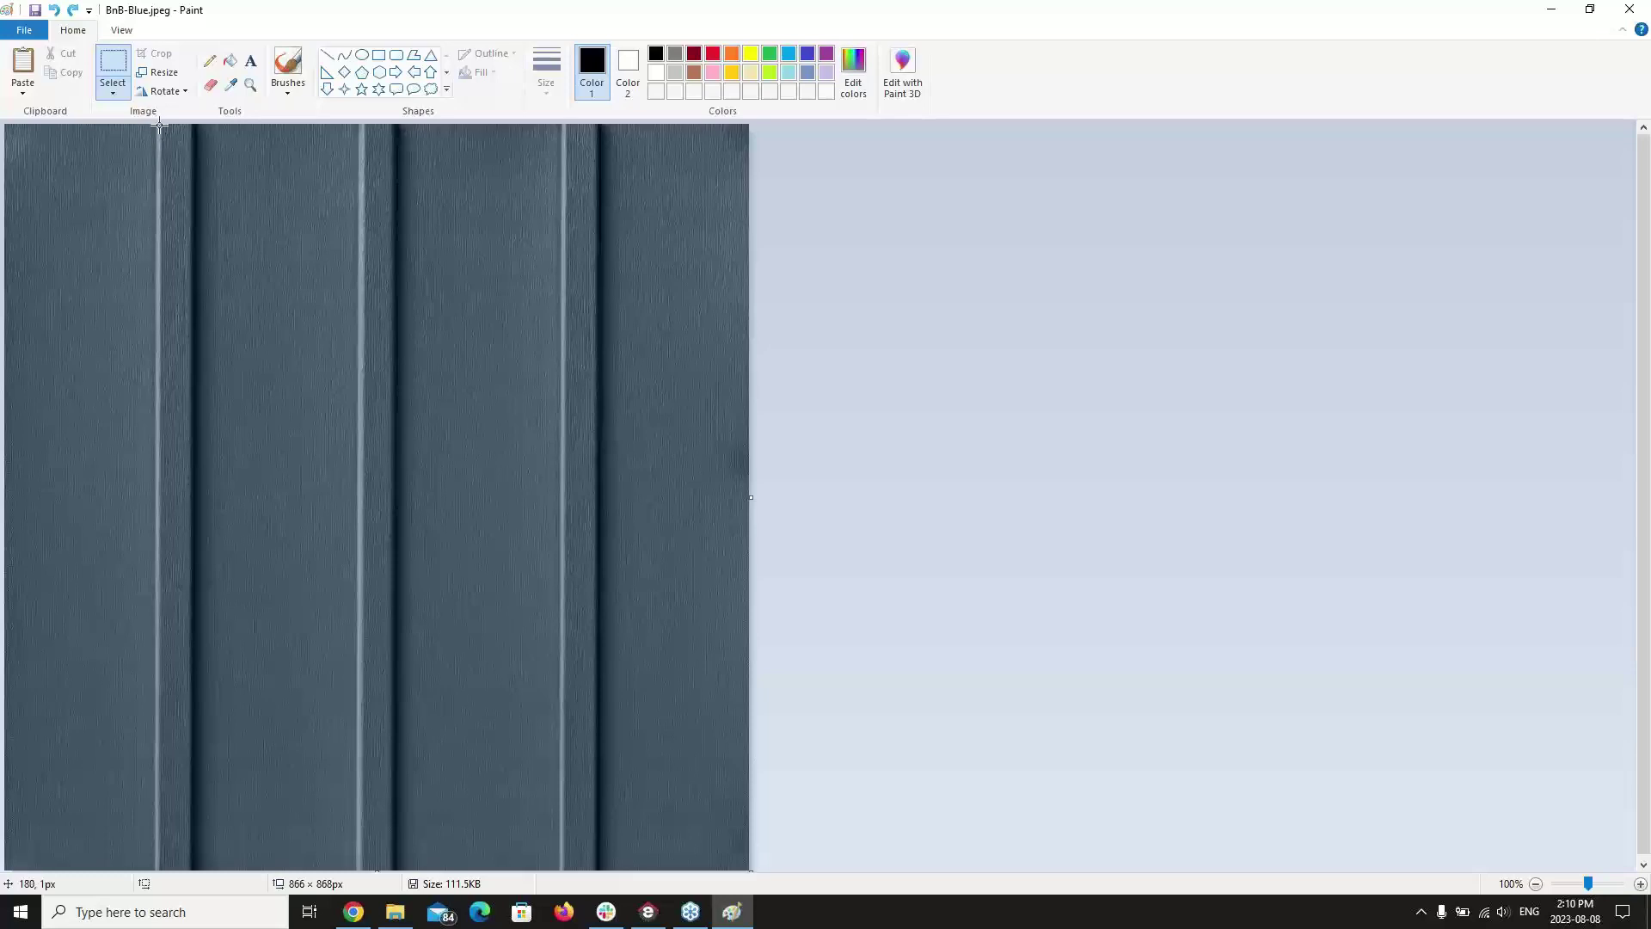
# - Try selecting the siding from the first batten to the far edge and extending the selection to 694 × 868 px, then undo it
pyautogui.moveTo(157, 126); pyautogui.dragTo(769, 875)
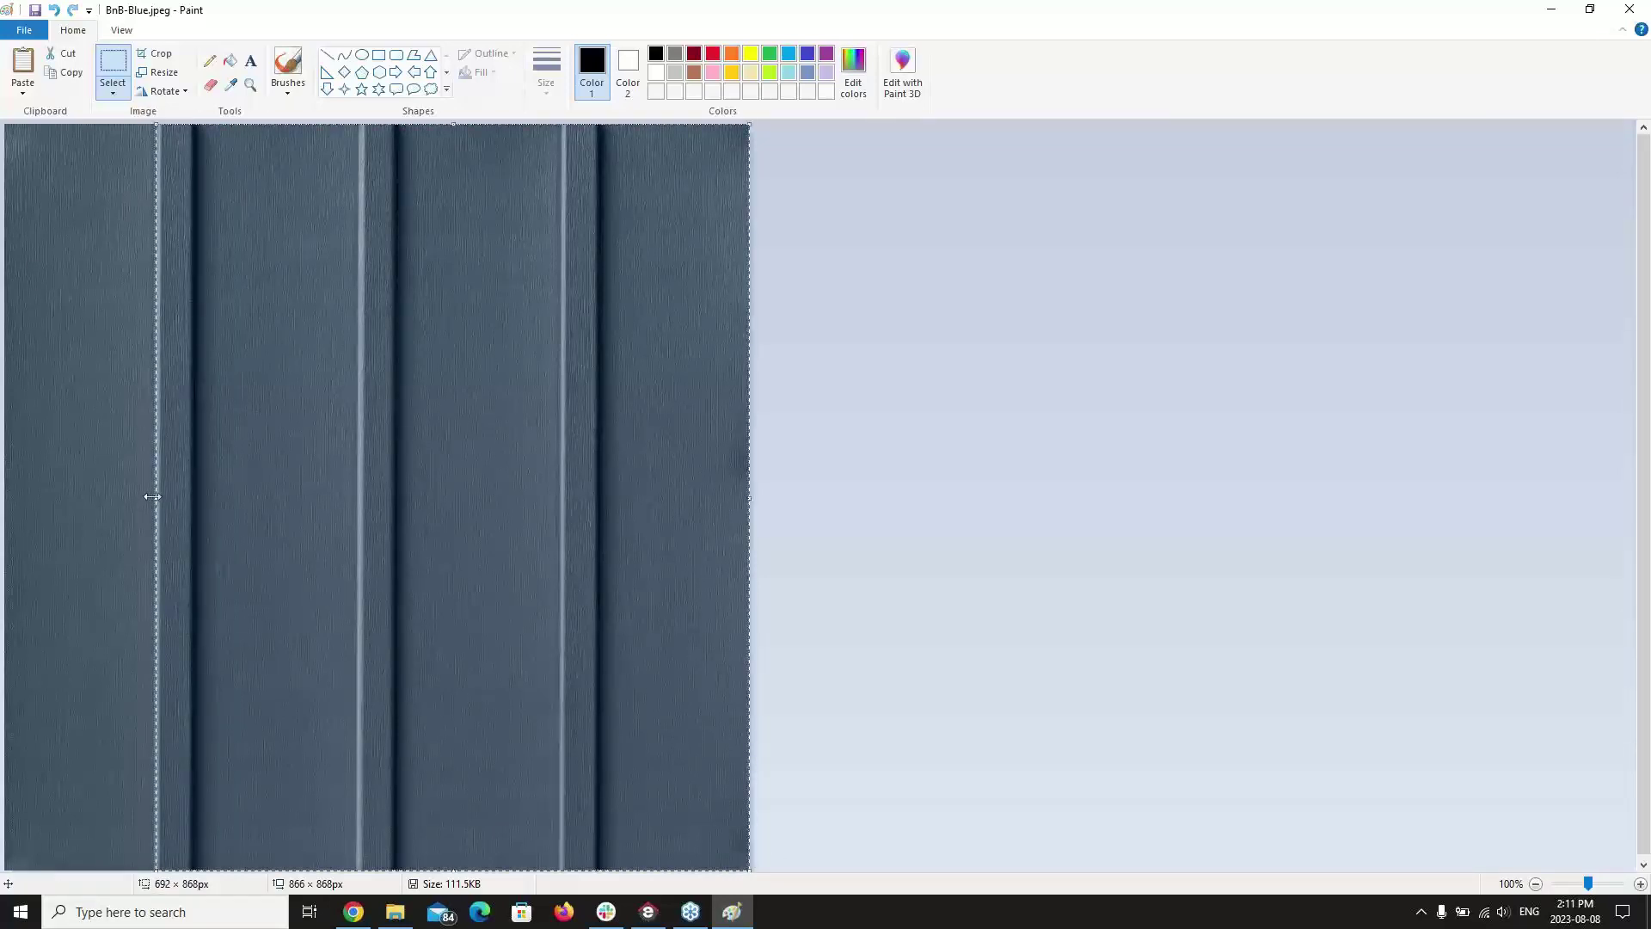
pyautogui.moveTo(156, 497); pyautogui.dragTo(152, 496)
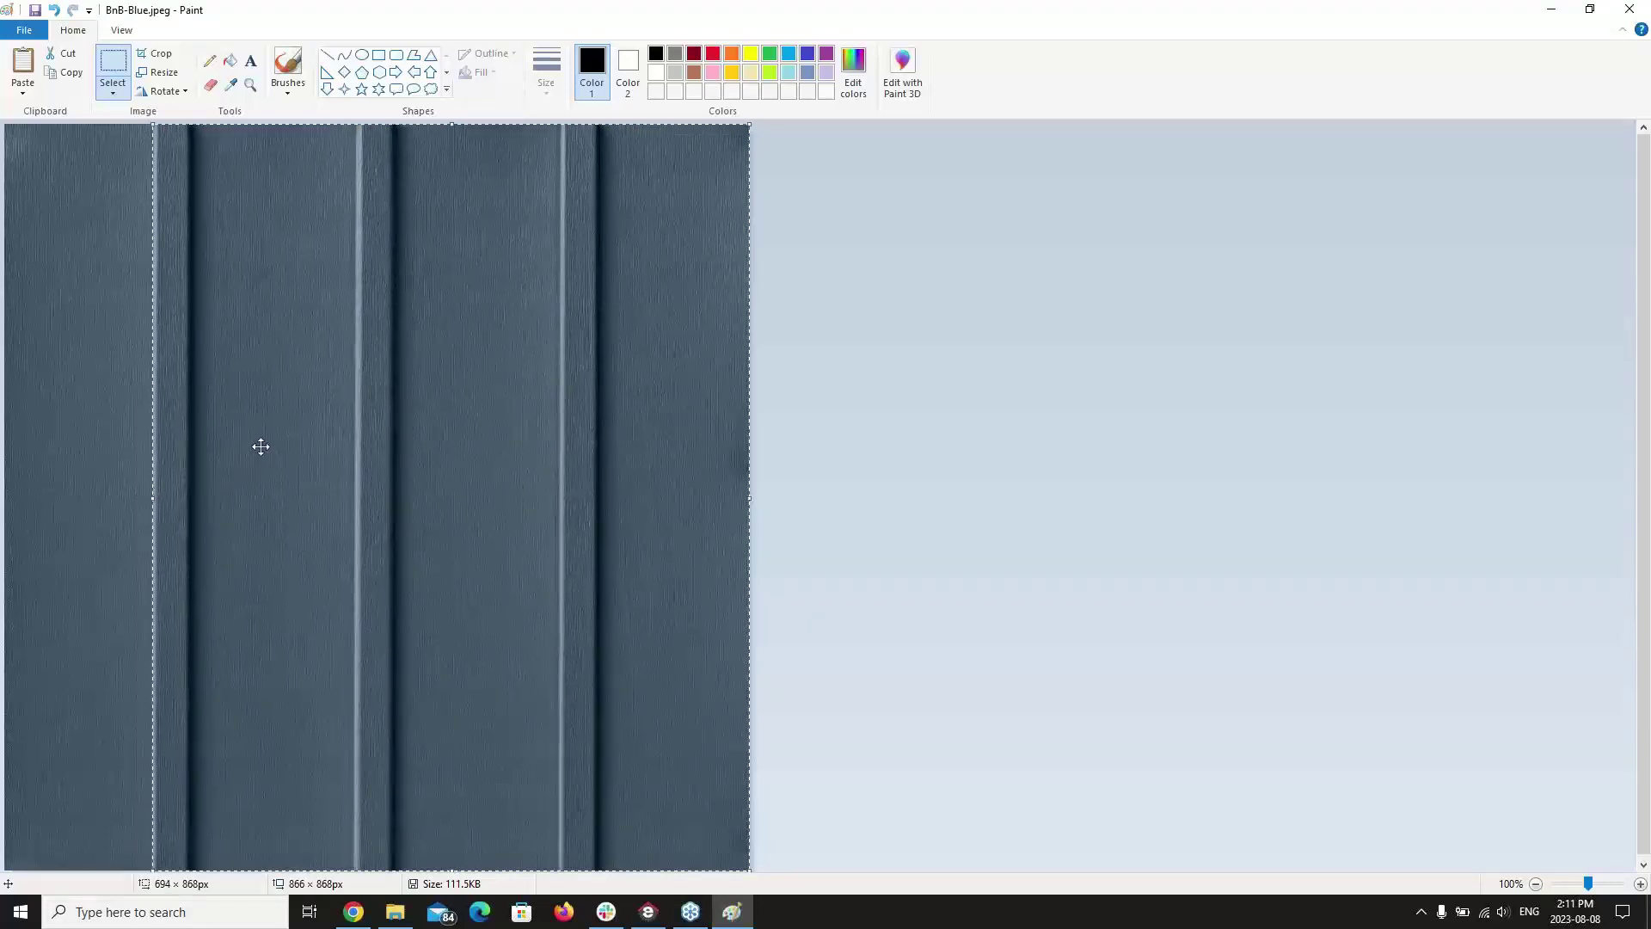
pyautogui.click(53, 9)
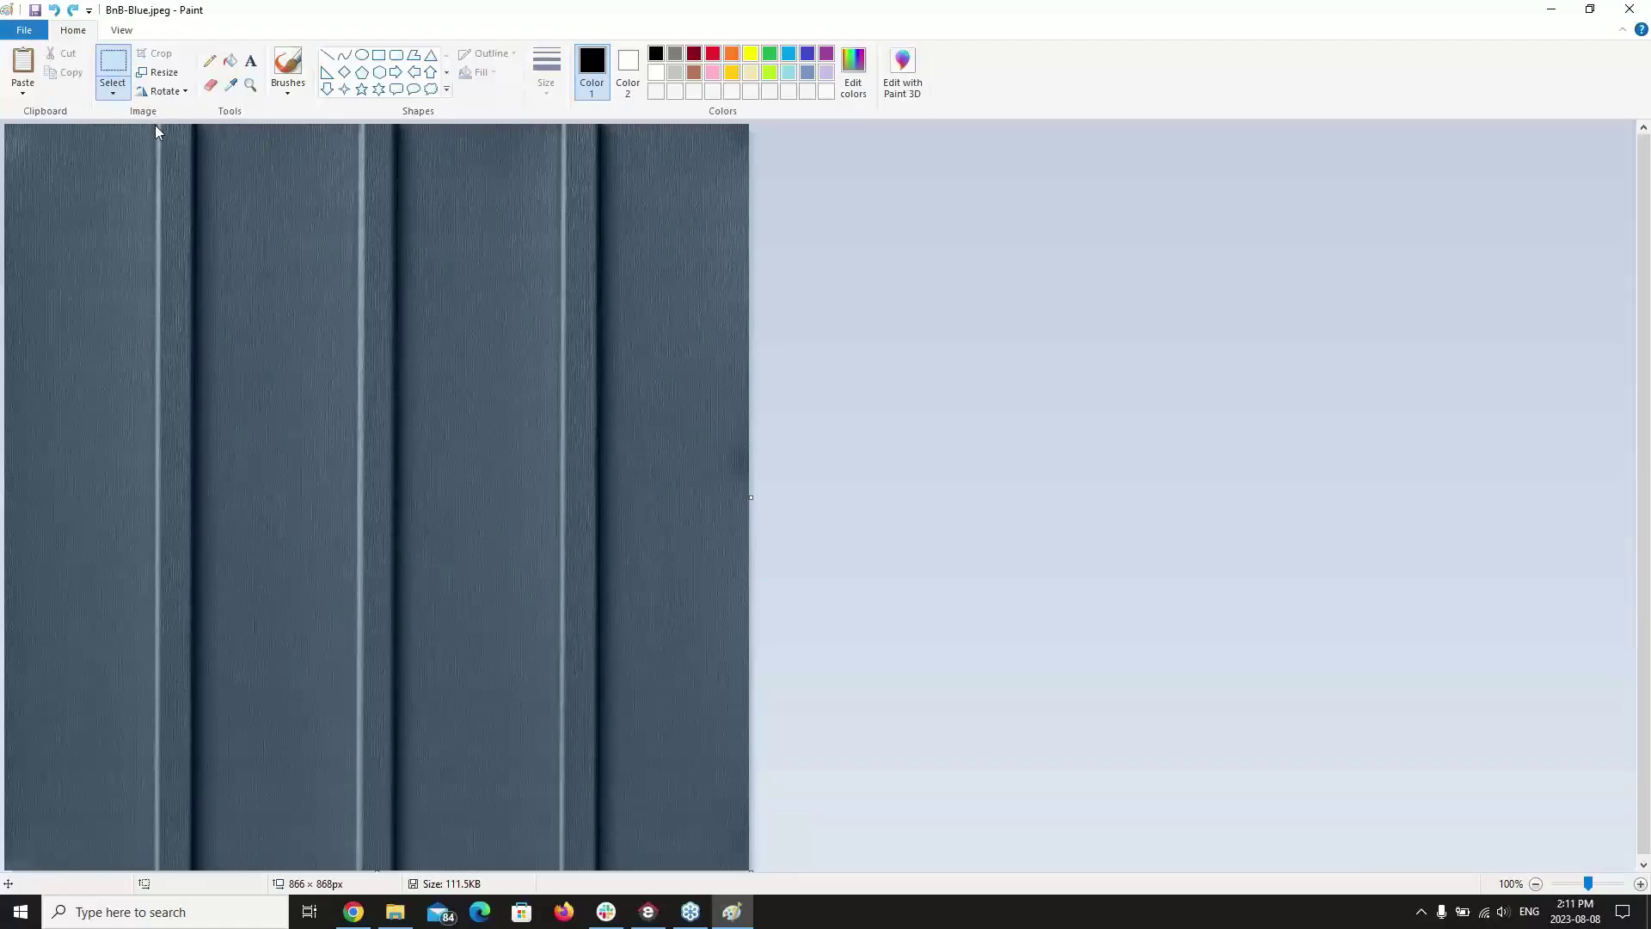
# - Crop the siding image to about 691 × 868 px, starting at the first batten's light edge, then save it and close Paint
pyautogui.moveTo(155, 127); pyautogui.dragTo(813, 883)
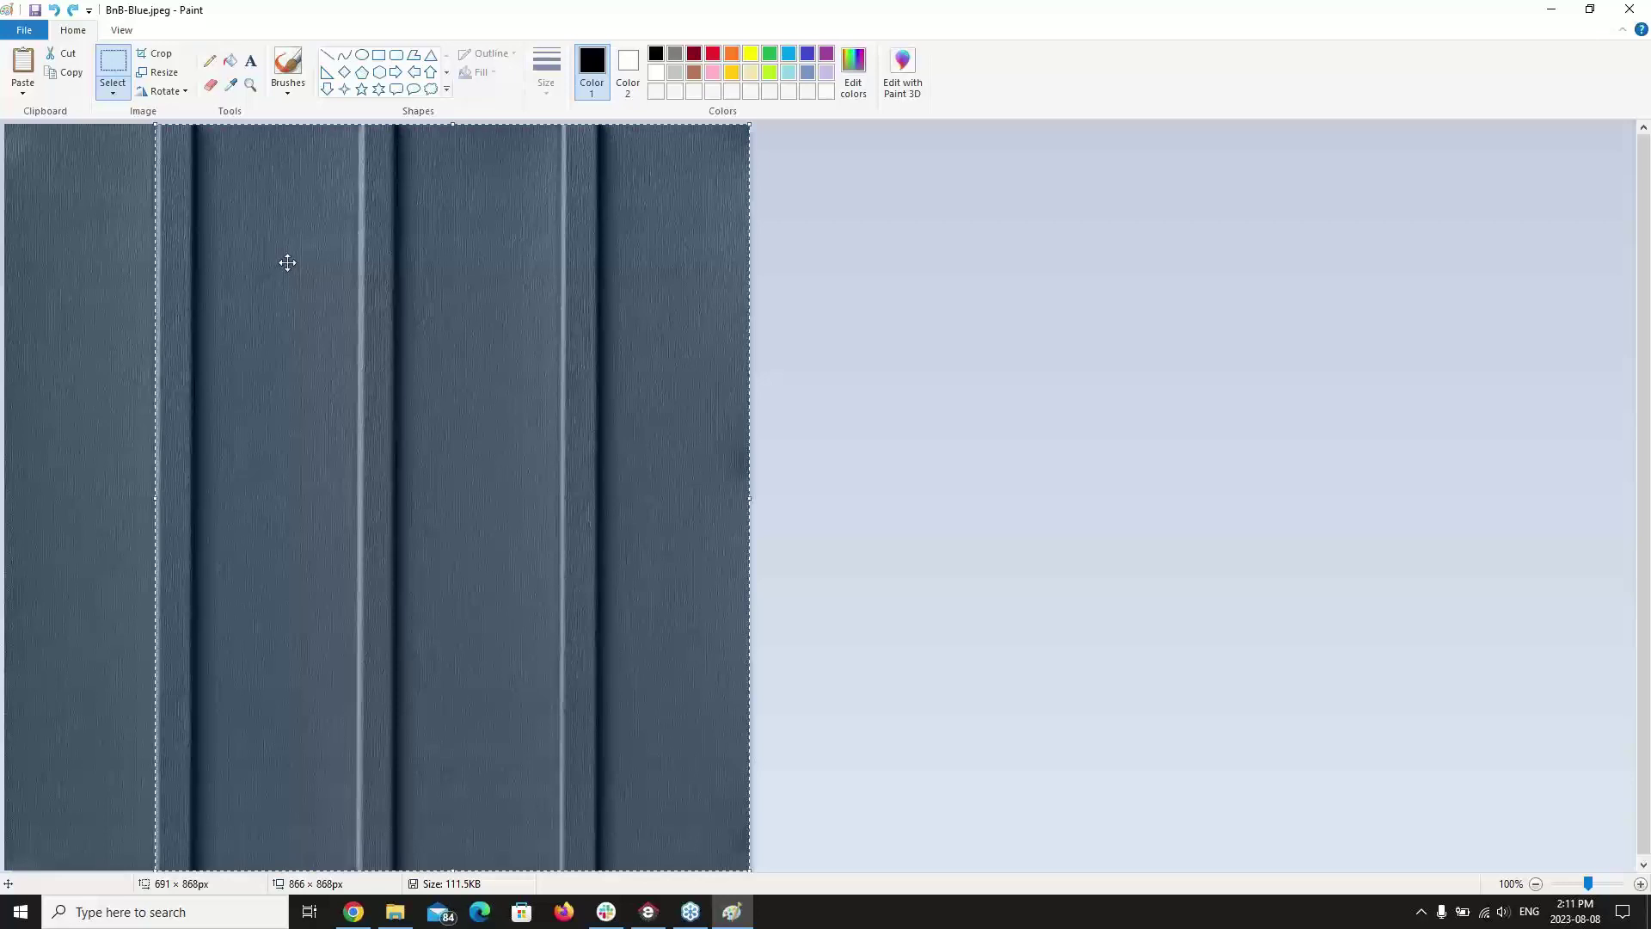
pyautogui.click(155, 55)
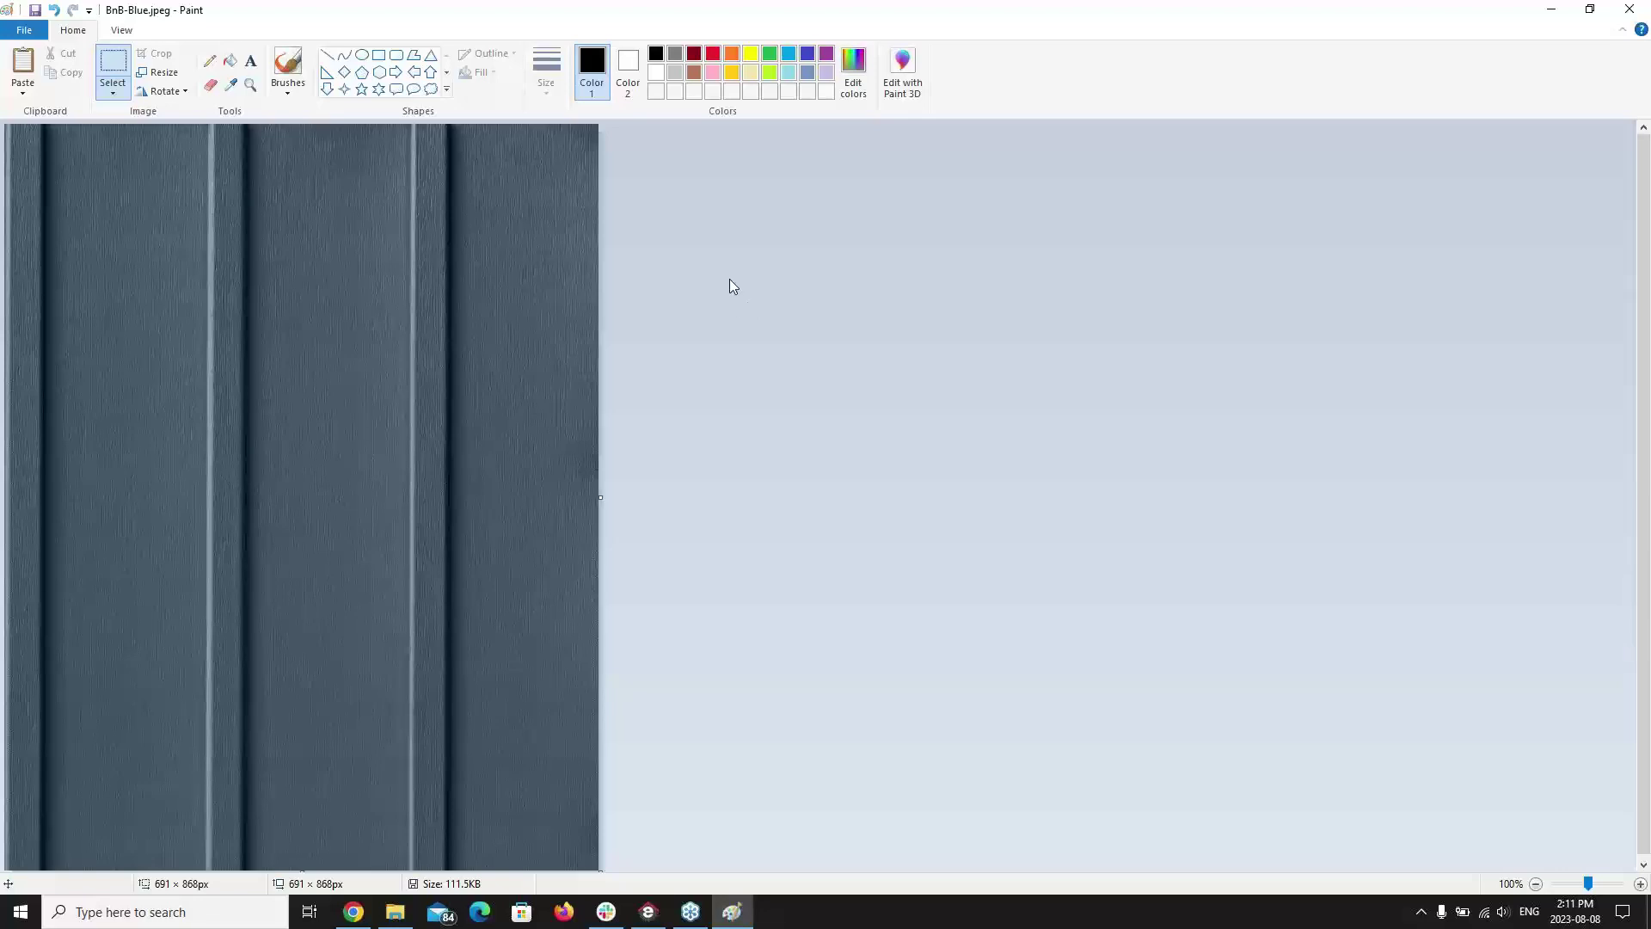
pyautogui.click(36, 10)
pyautogui.click(1630, 9)
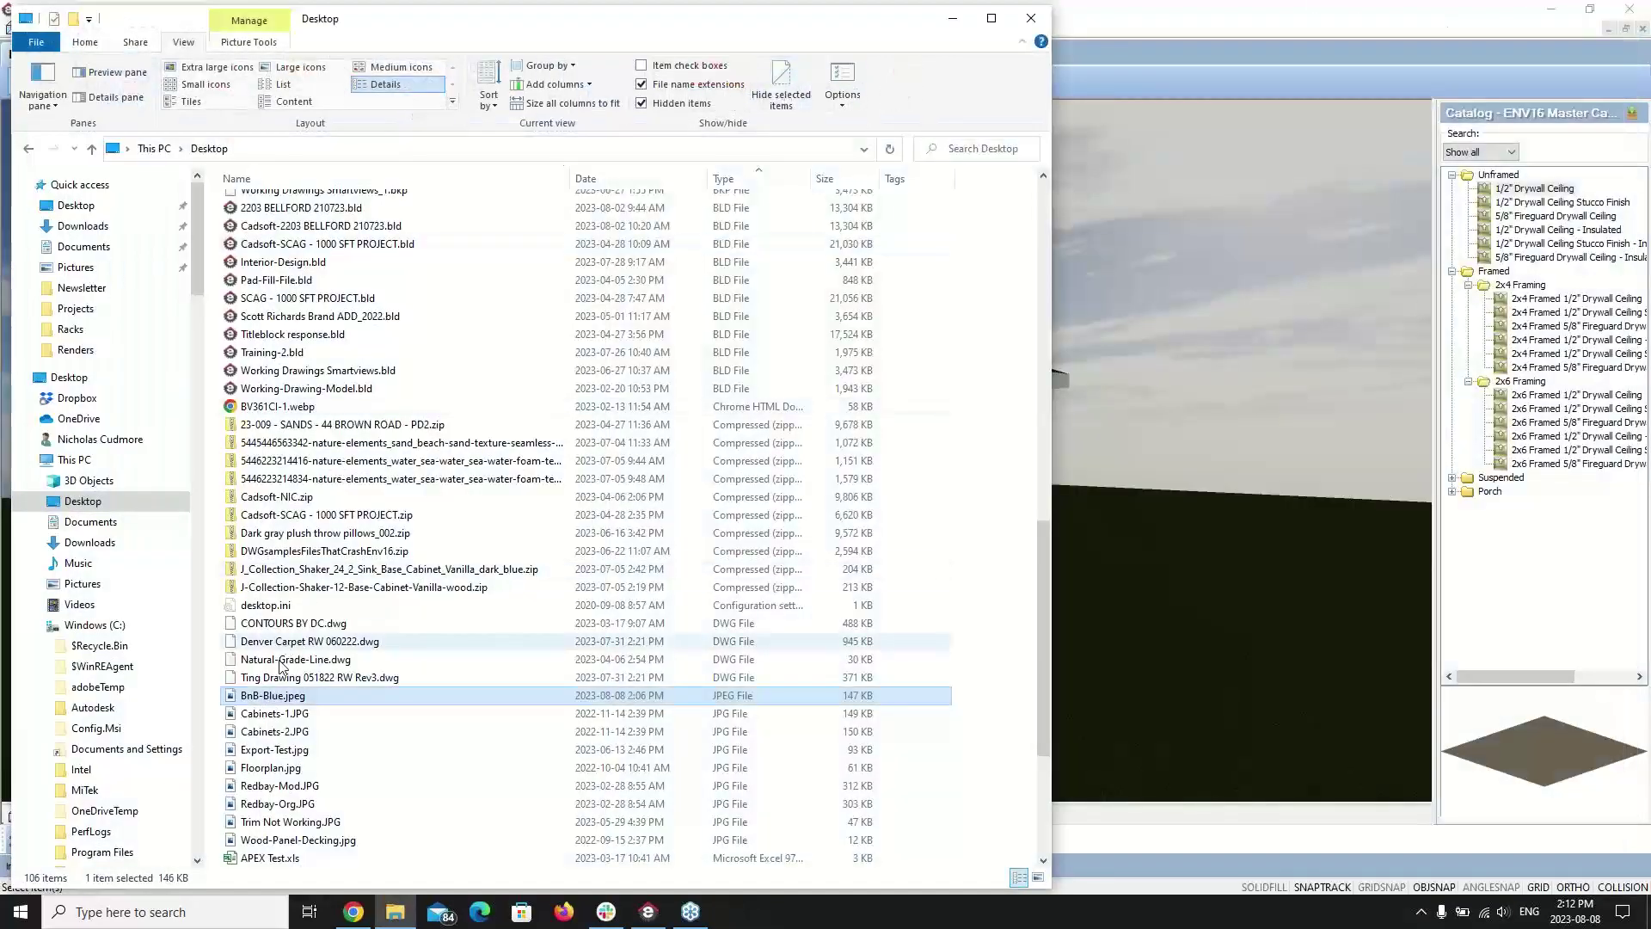
# - Copy BnB-Blue.jpeg from the Desktop into the Textures folder of ProgramData\Cadsoft\Envisioneer 16
pyautogui.rightClick(275, 694)
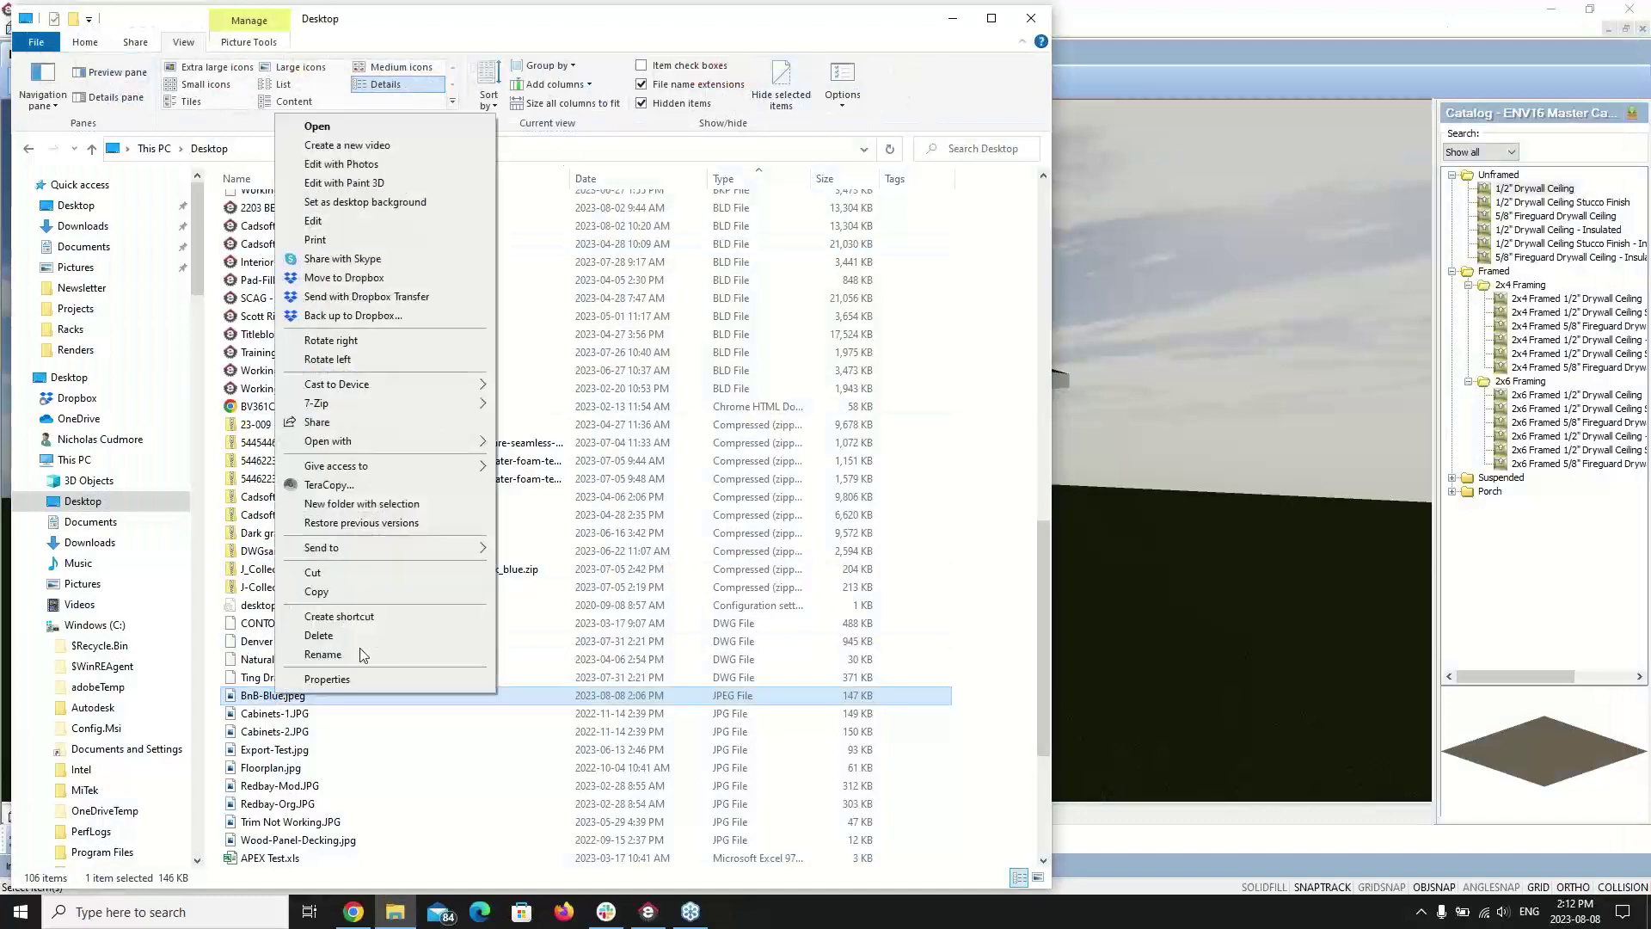
pyautogui.click(316, 591)
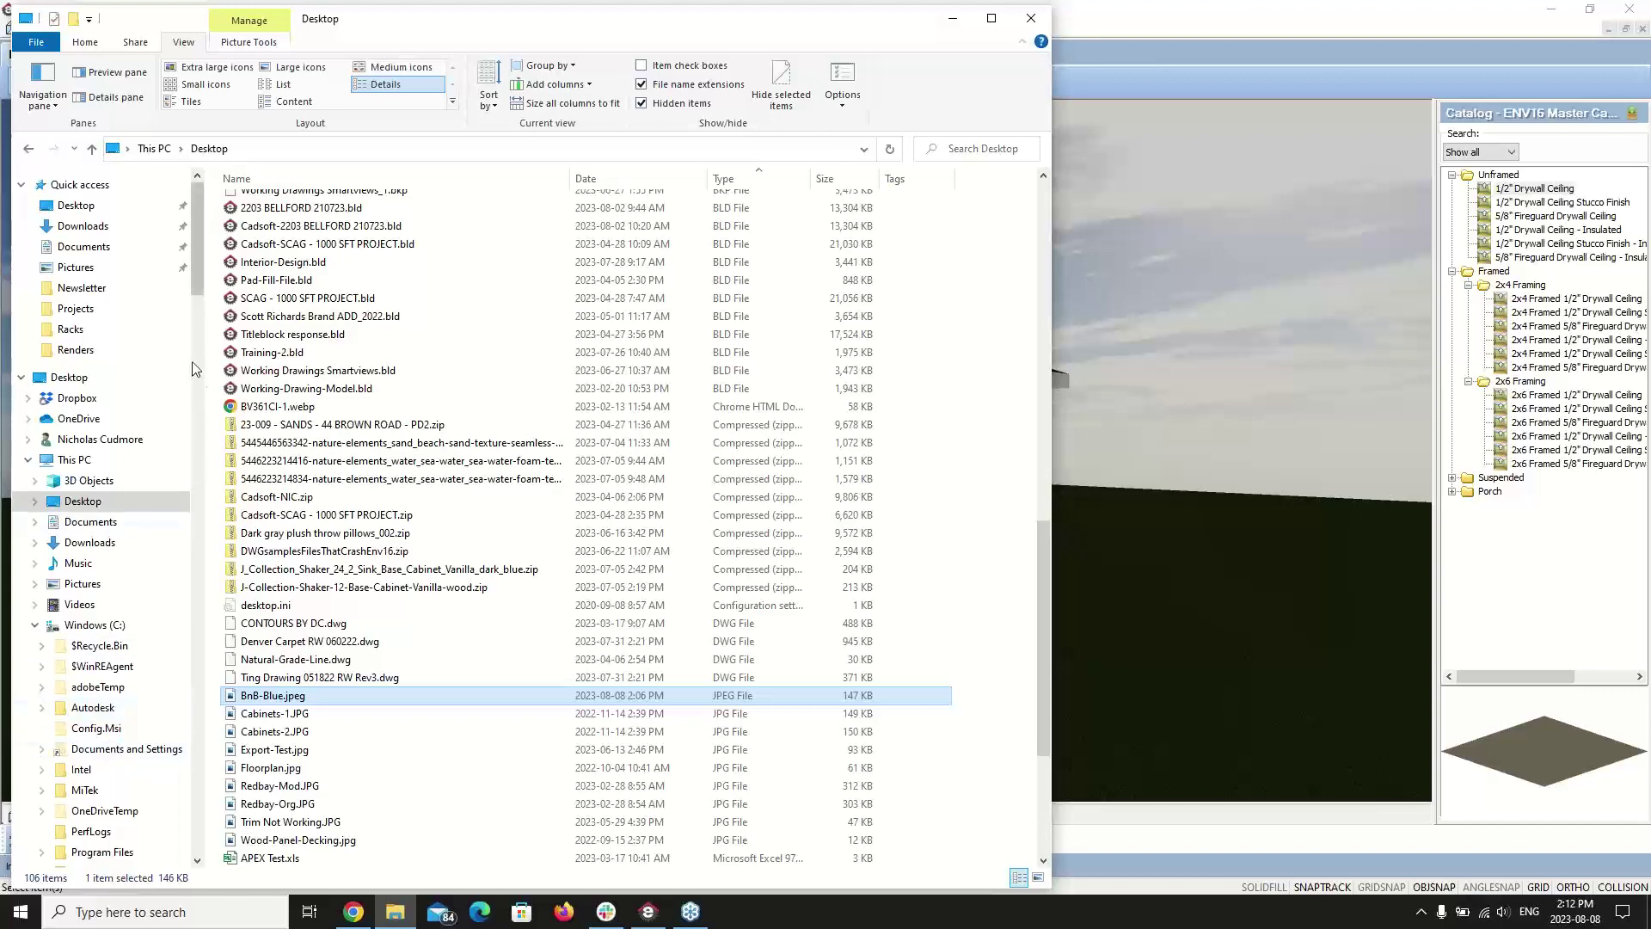
pyautogui.moveTo(193, 246); pyautogui.dragTo(215, 303)
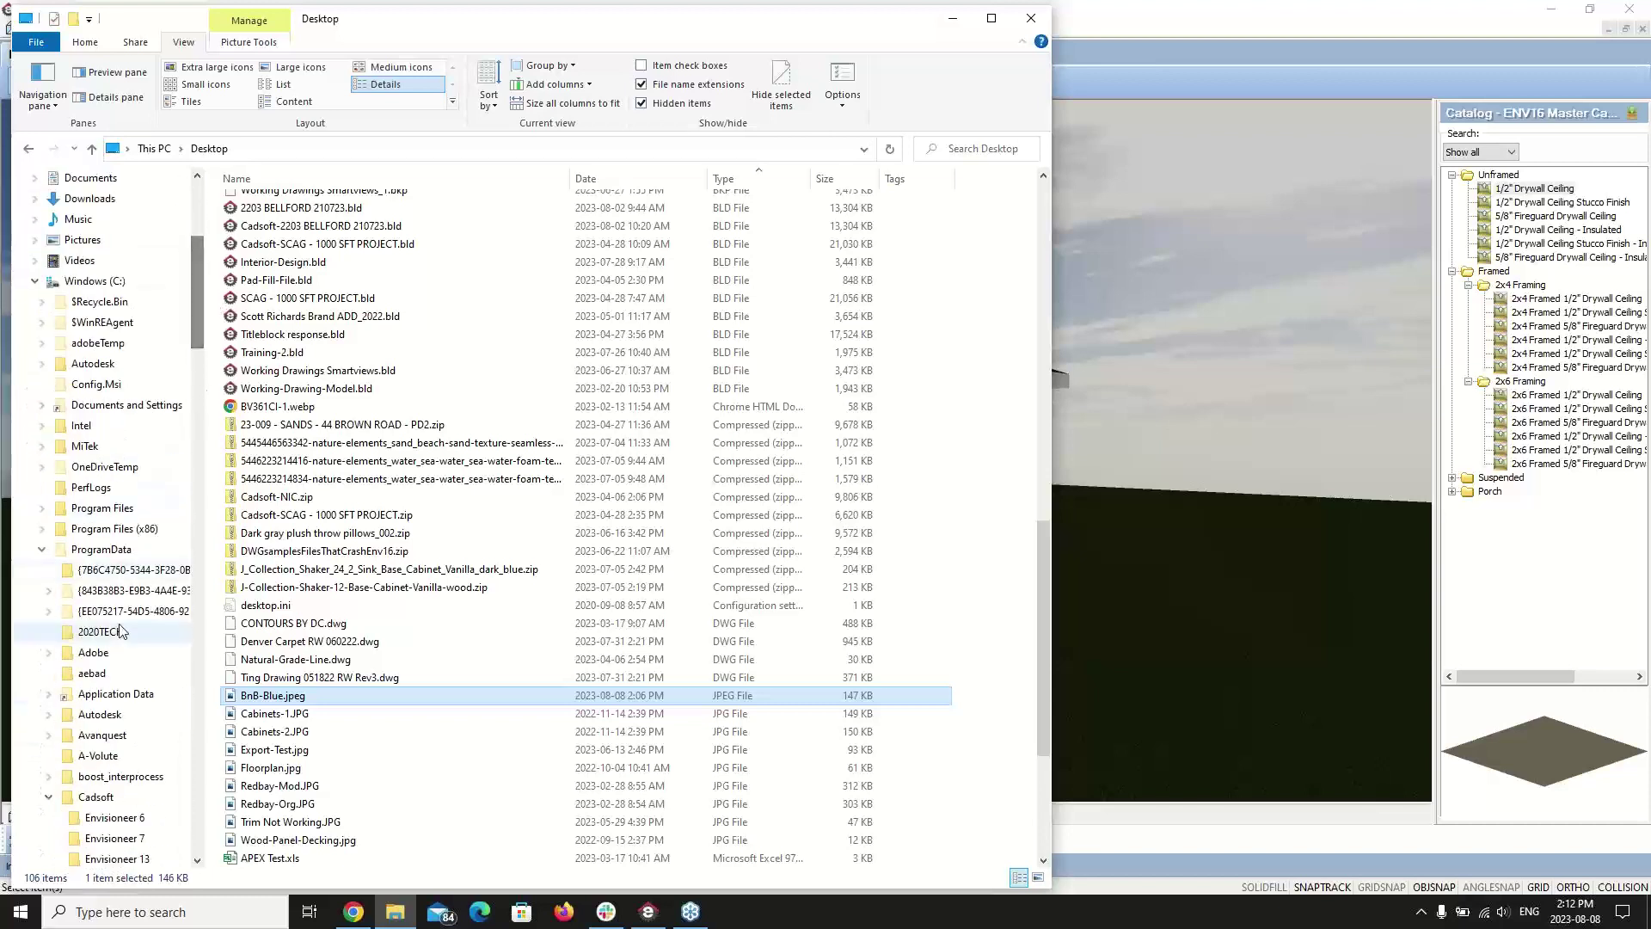
pyautogui.scroll(-1, 112, 748)
pyautogui.scroll(-3, 129, 774)
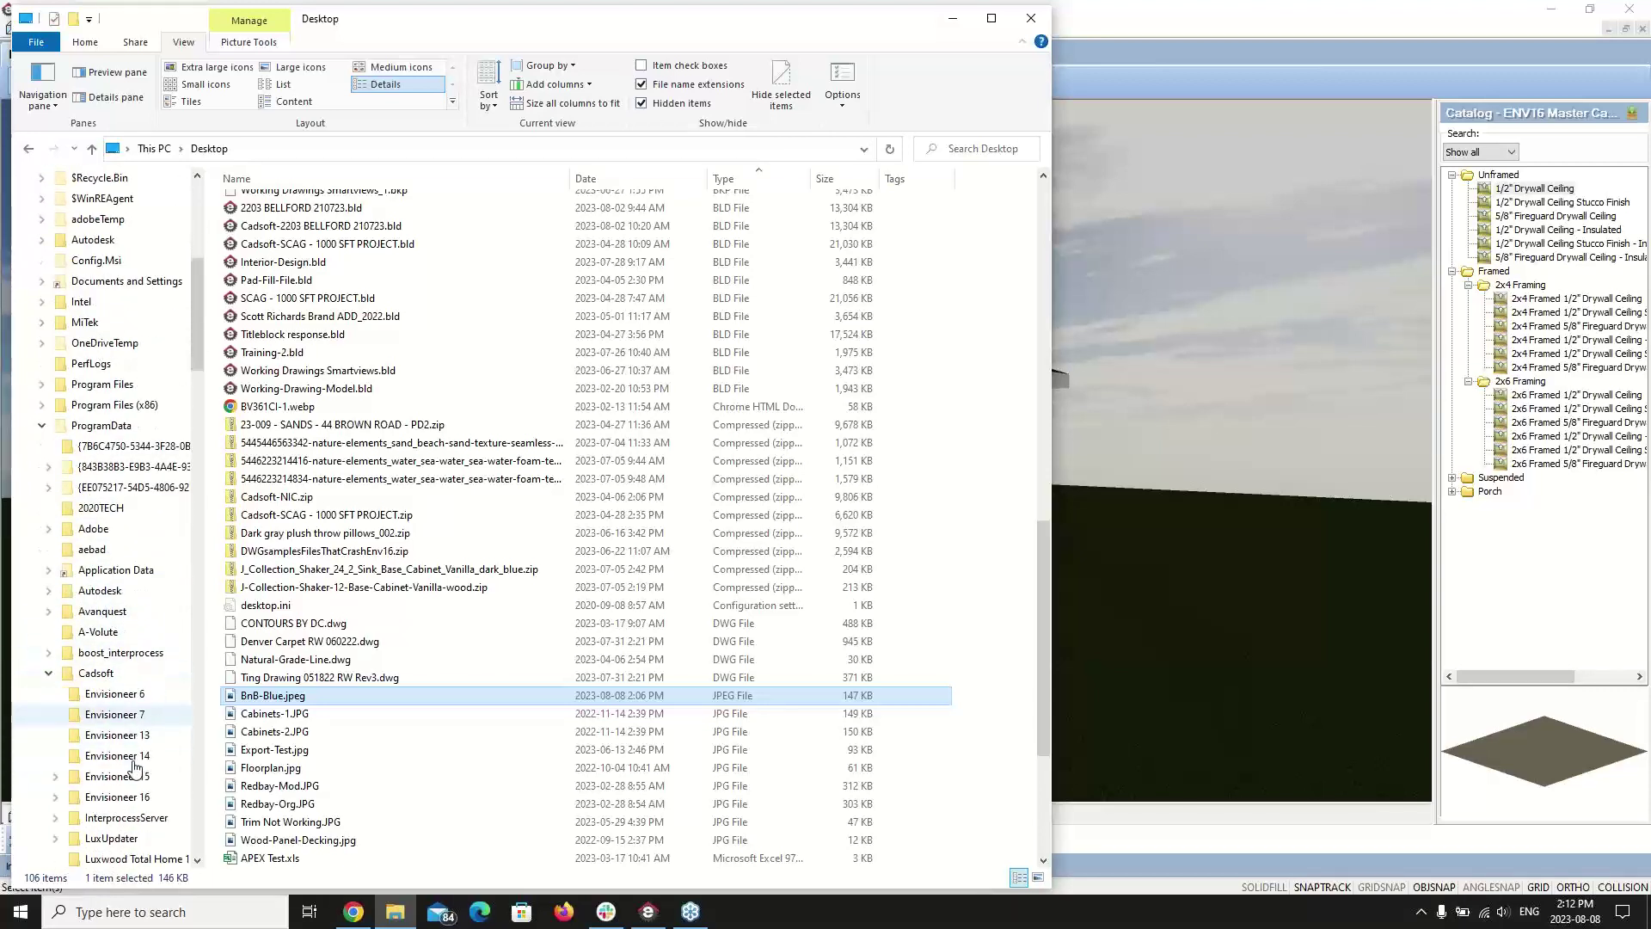
pyautogui.click(118, 796)
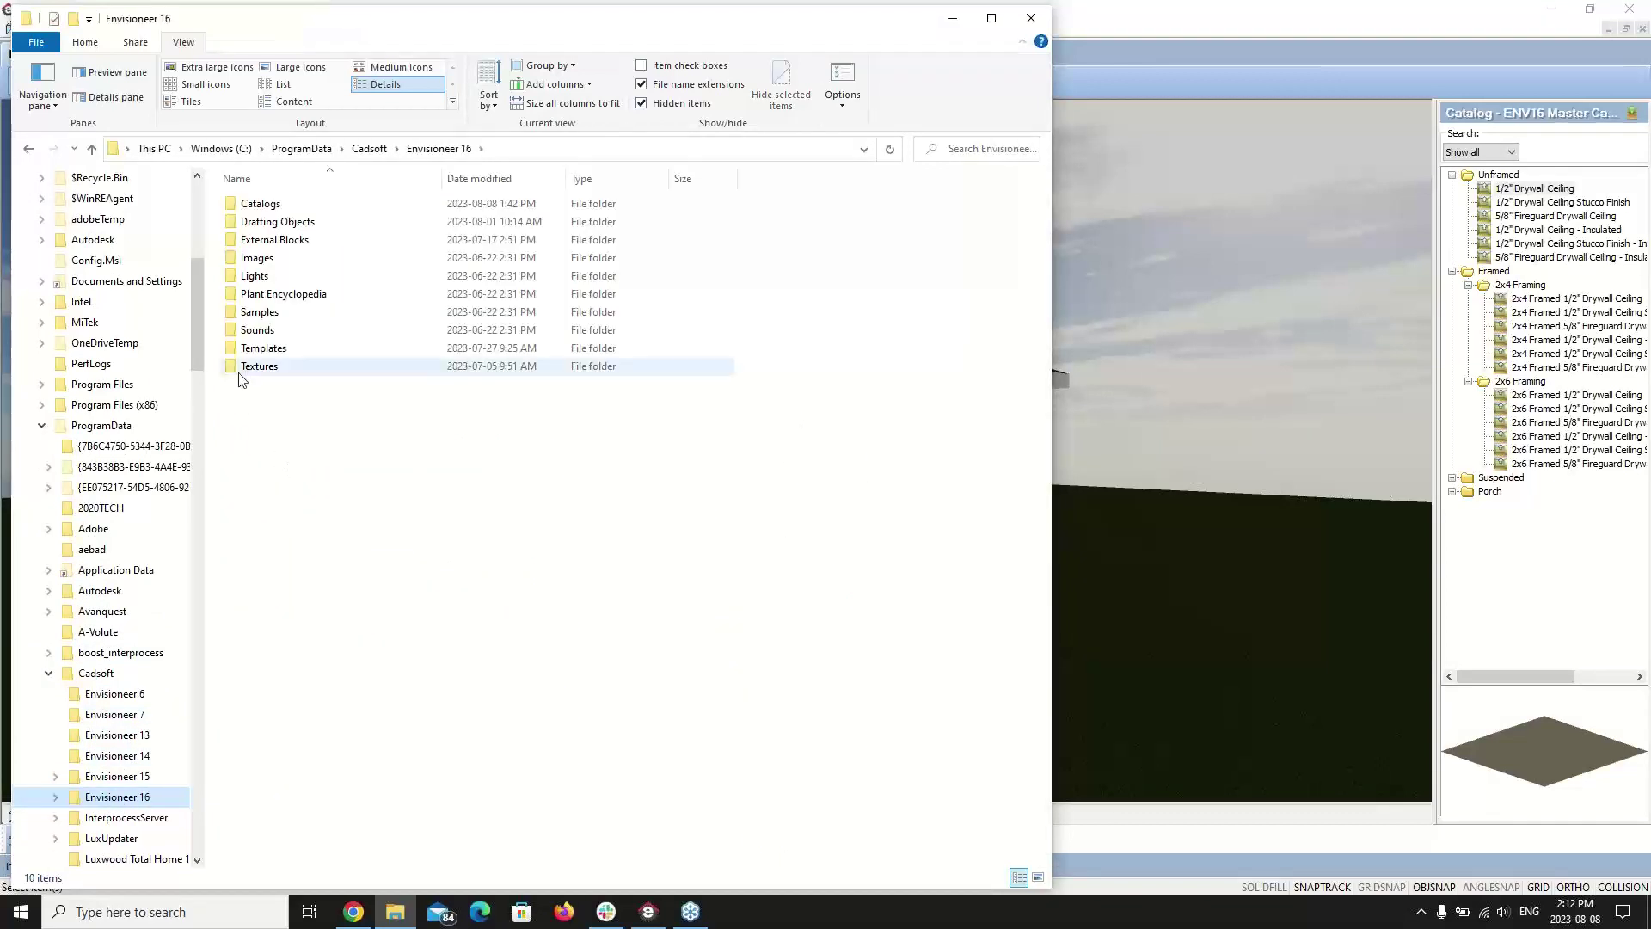
pyautogui.doubleClick(243, 369)
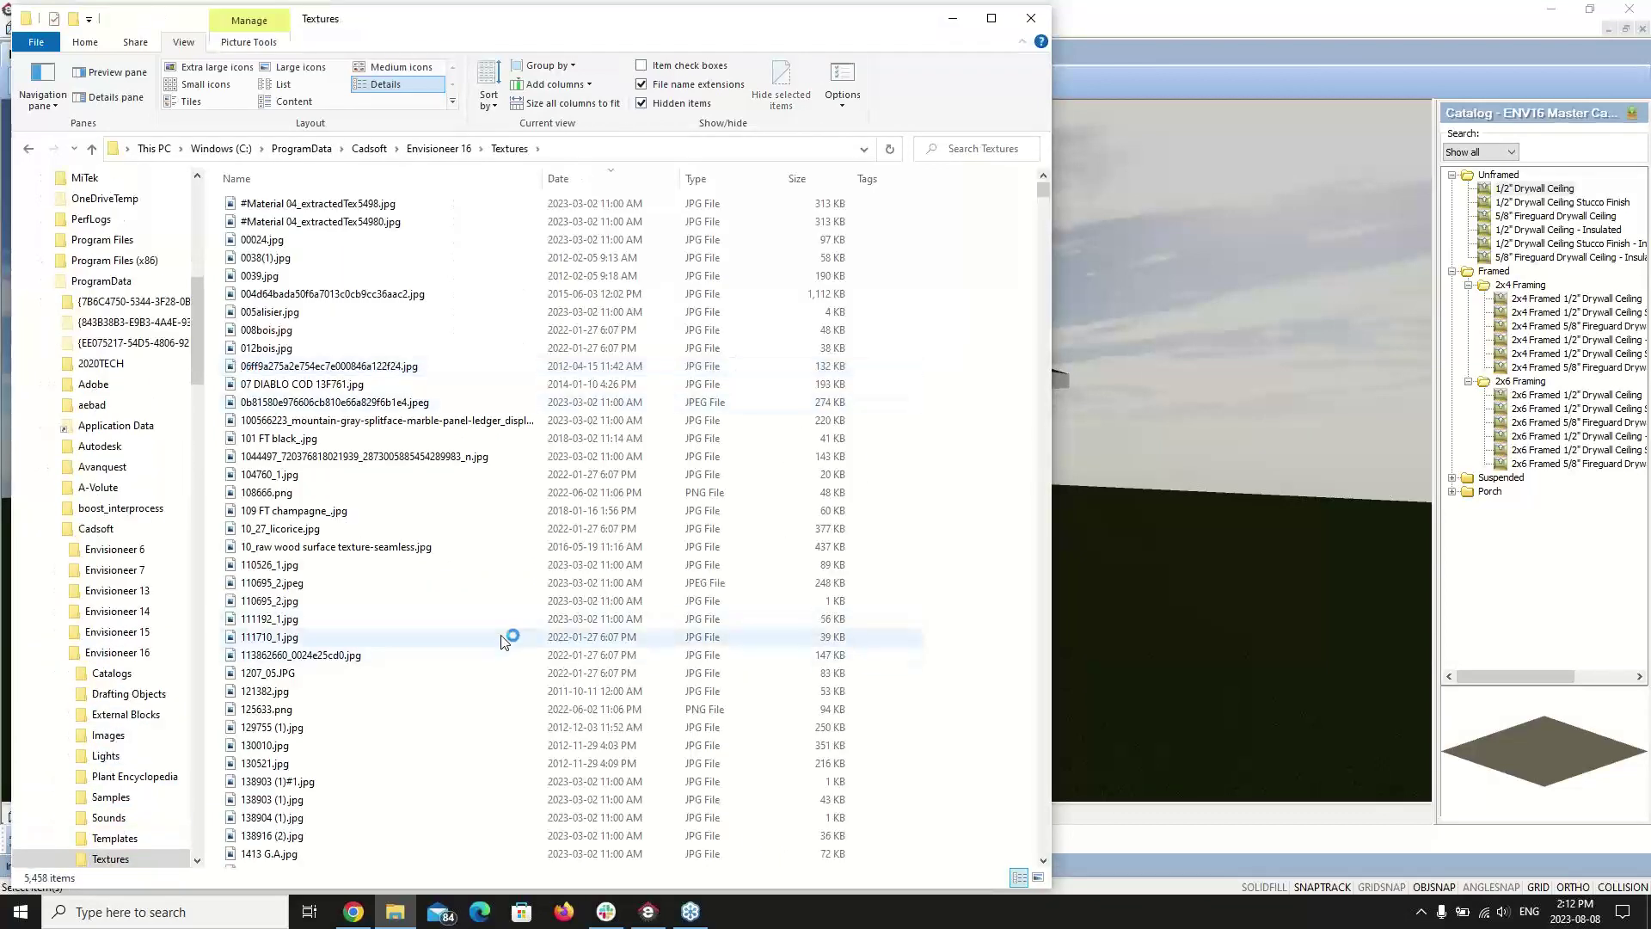
pyautogui.rightClick(495, 609)
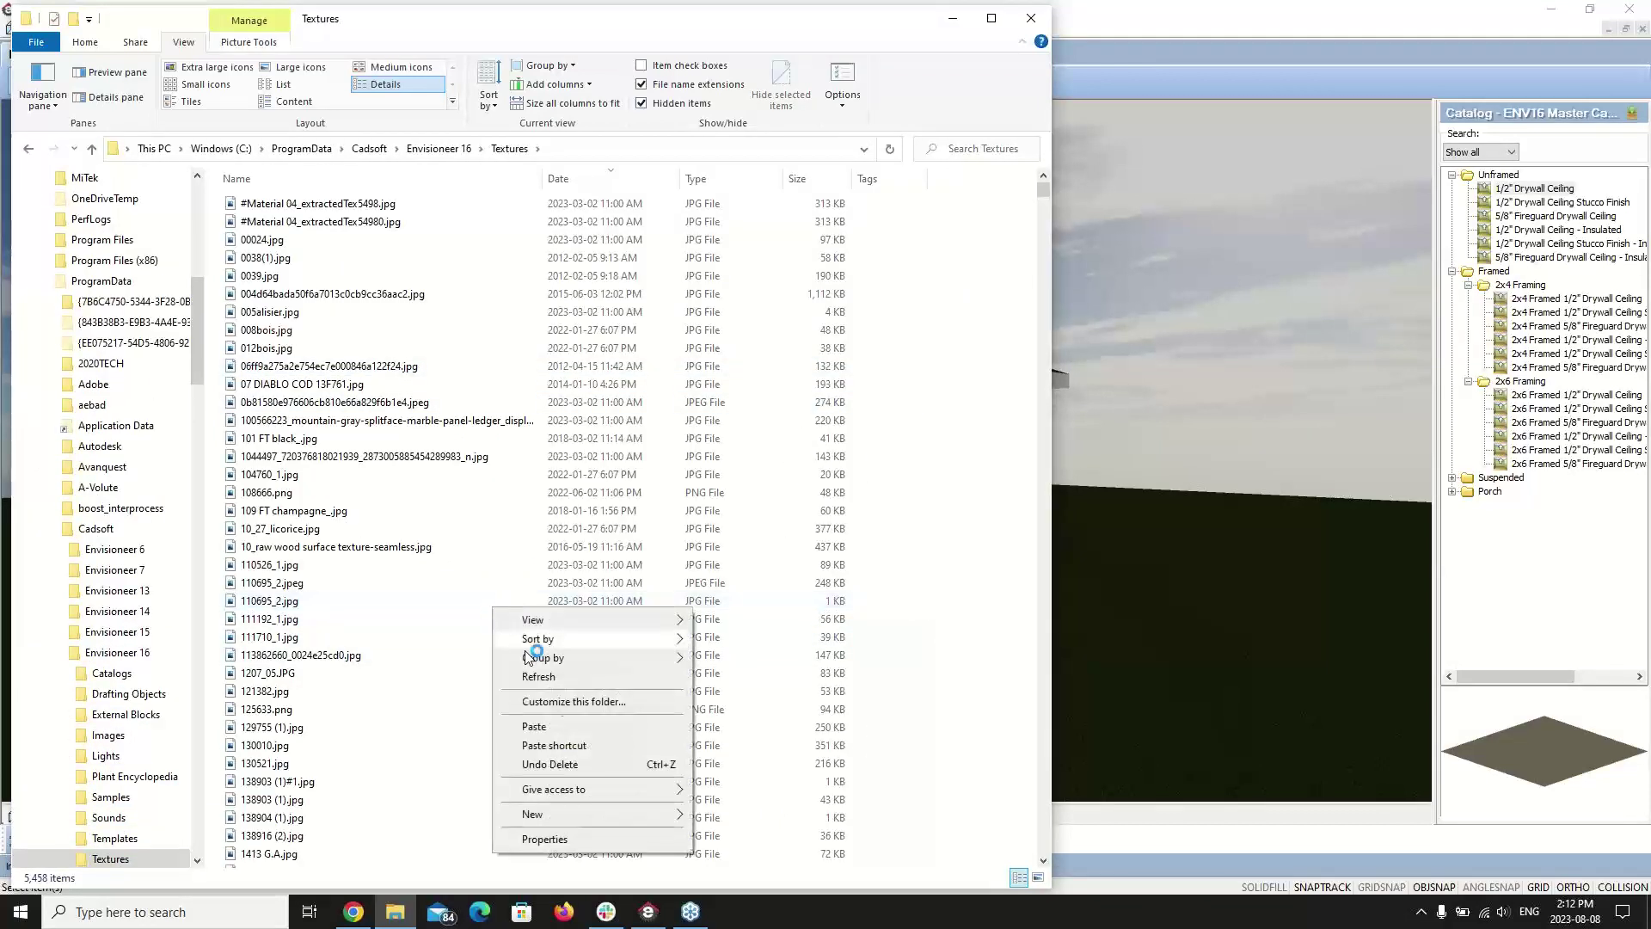
pyautogui.click(535, 726)
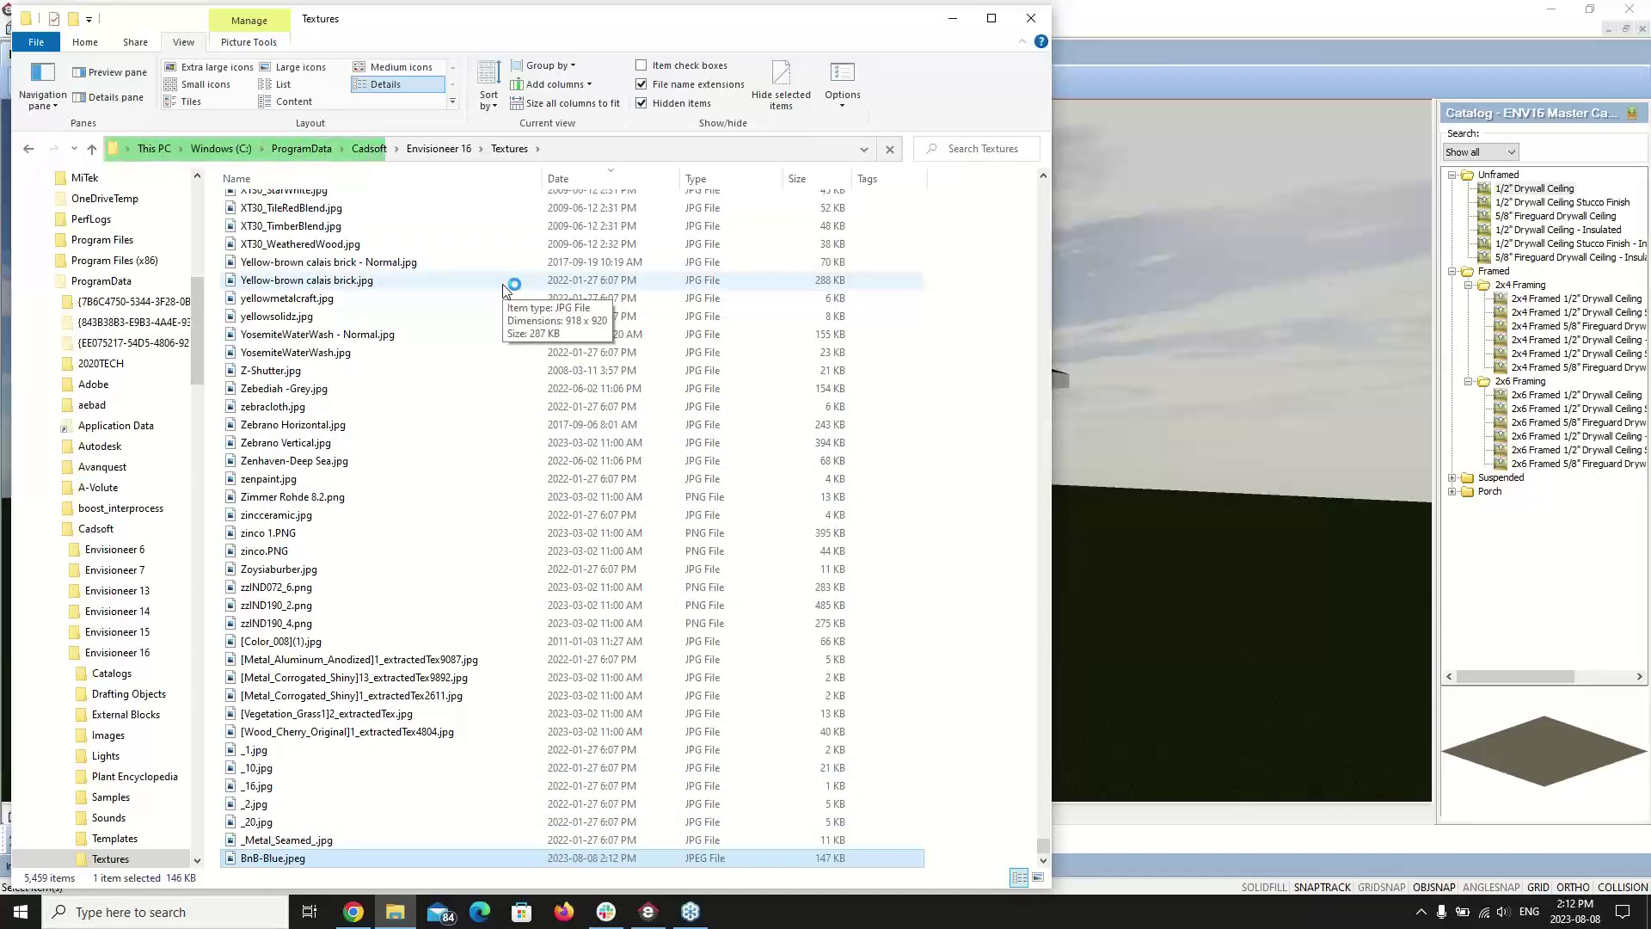
# - Close the Textures folder window and show the materials library in Envisioneer's Library Manager
pyautogui.click(1031, 15)
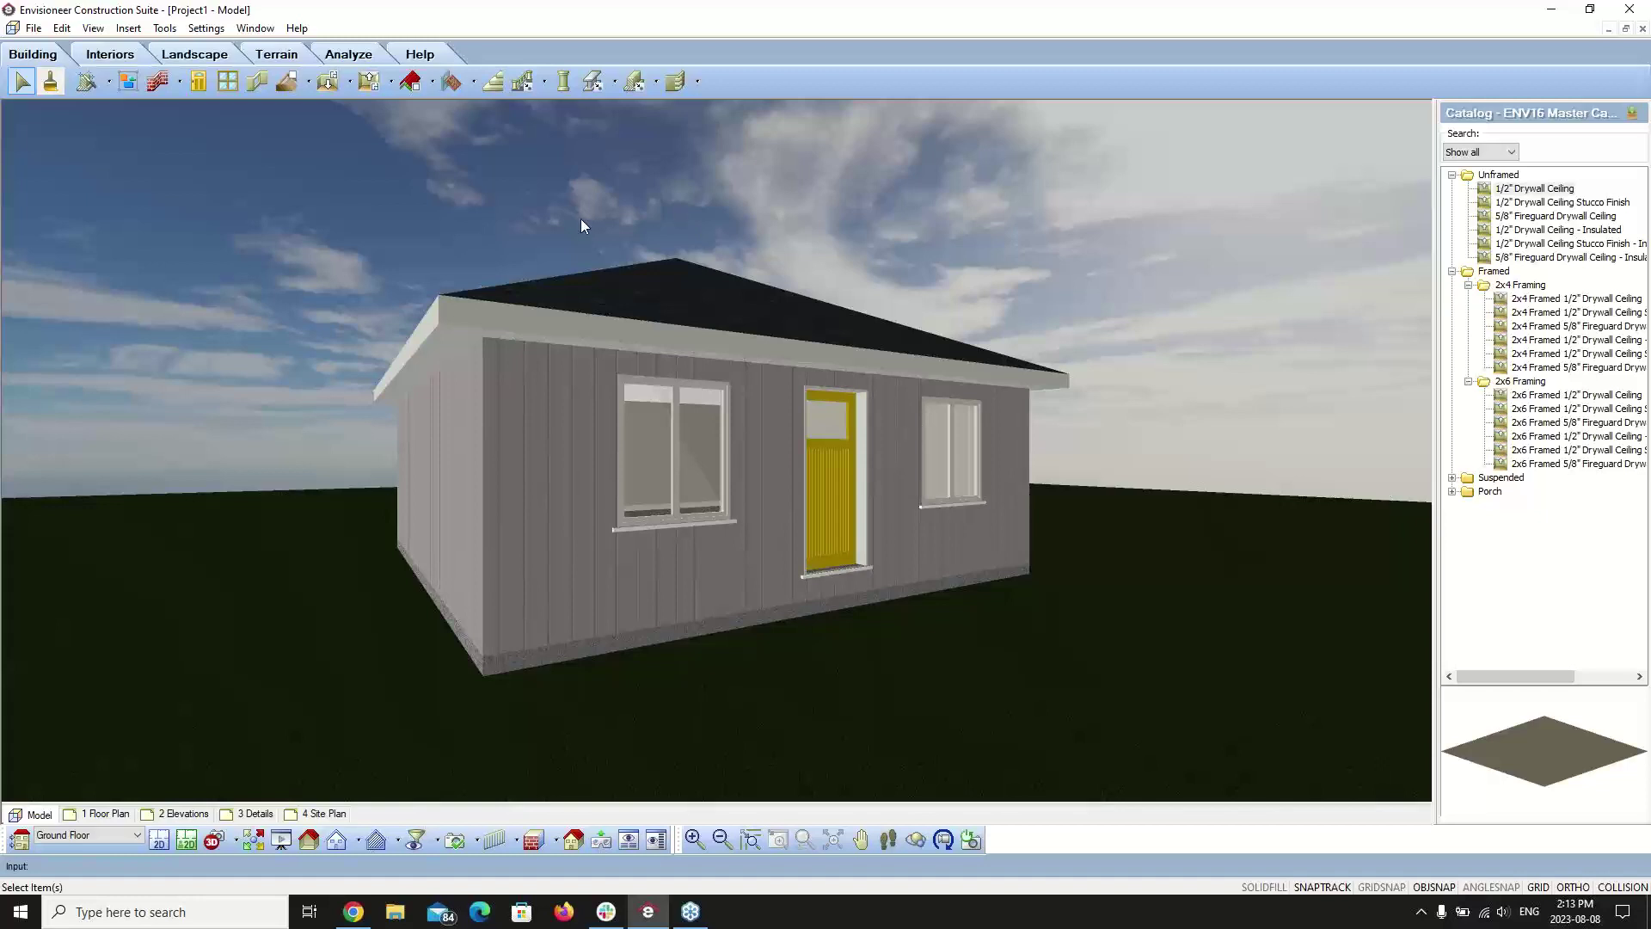
pyautogui.click(34, 28)
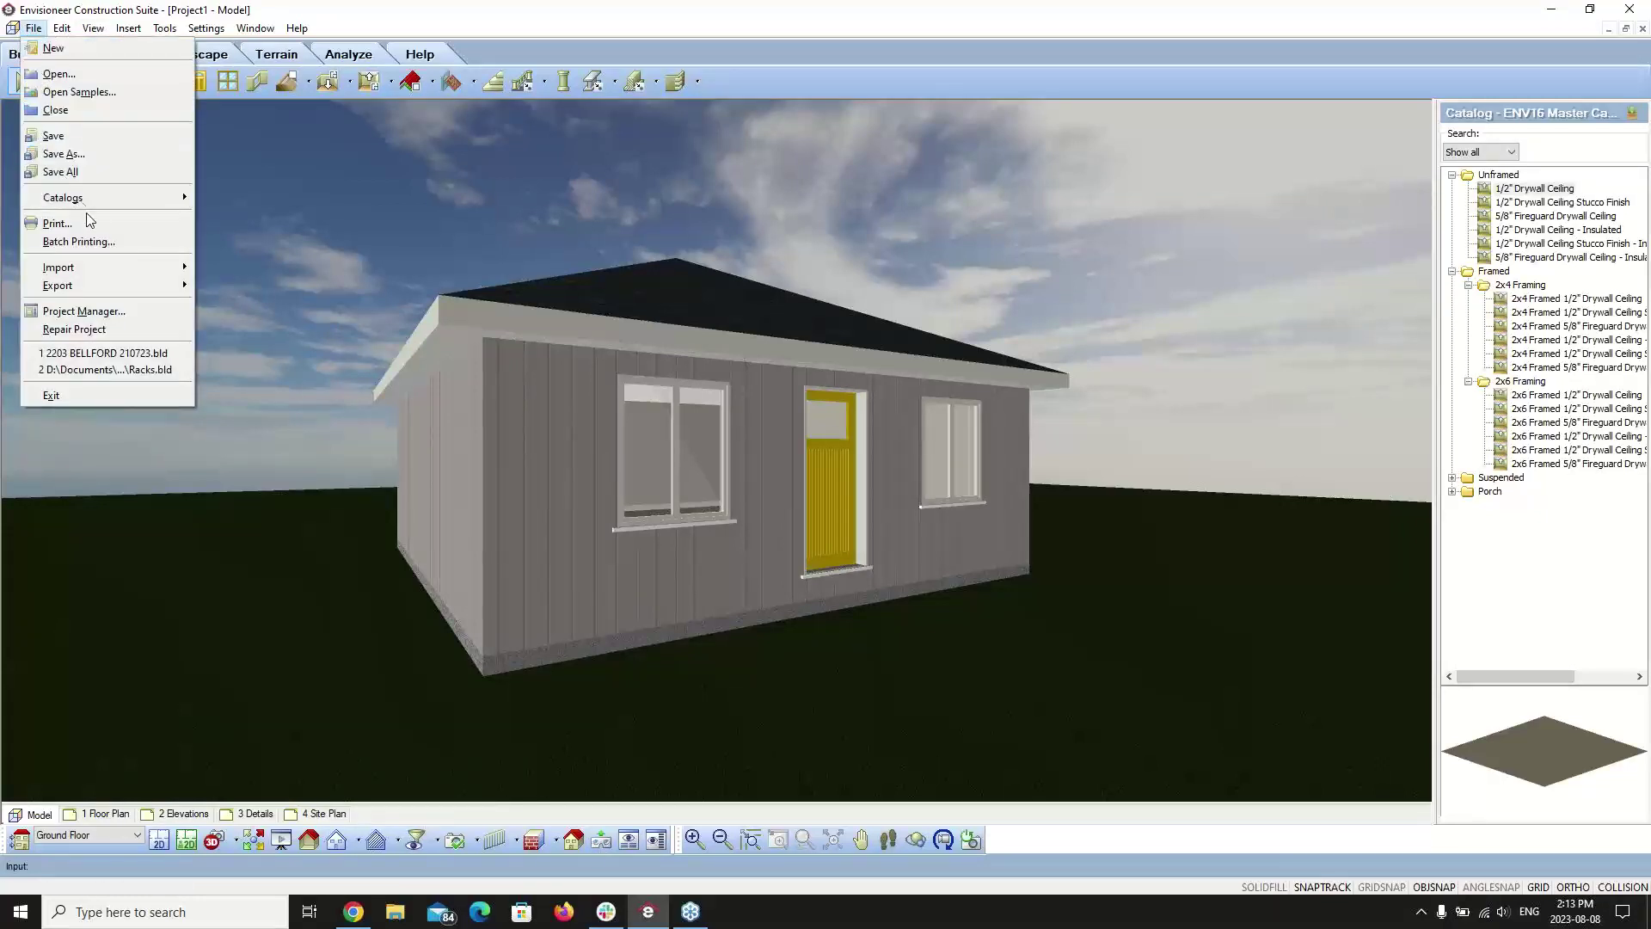
pyautogui.moveTo(92, 210)
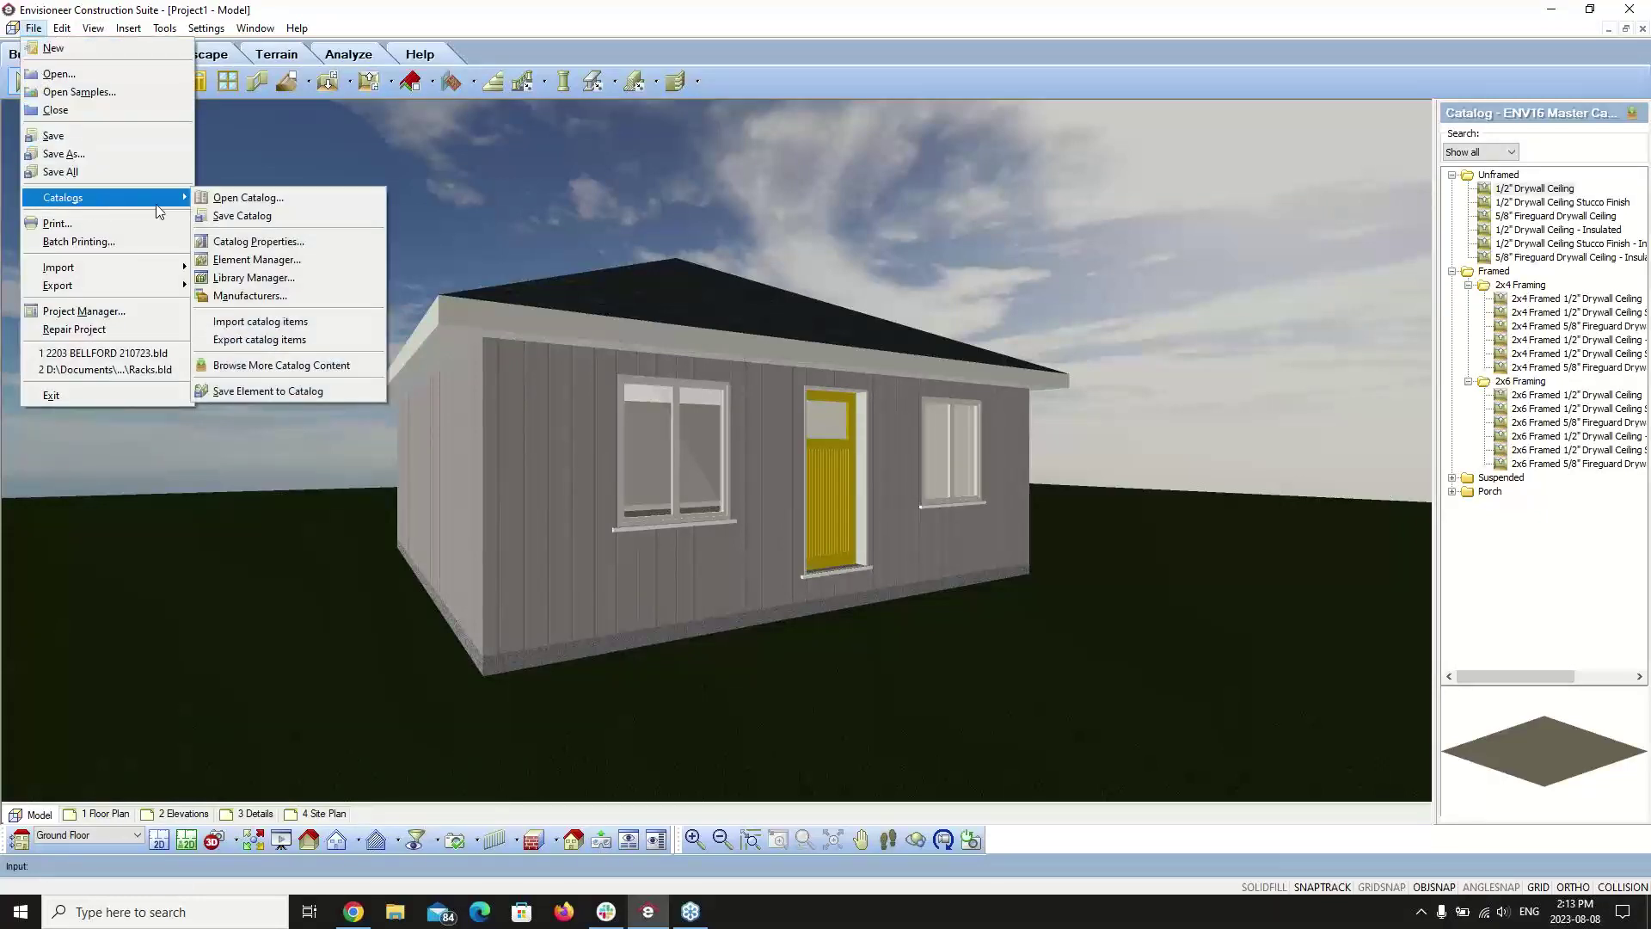
pyautogui.click(239, 280)
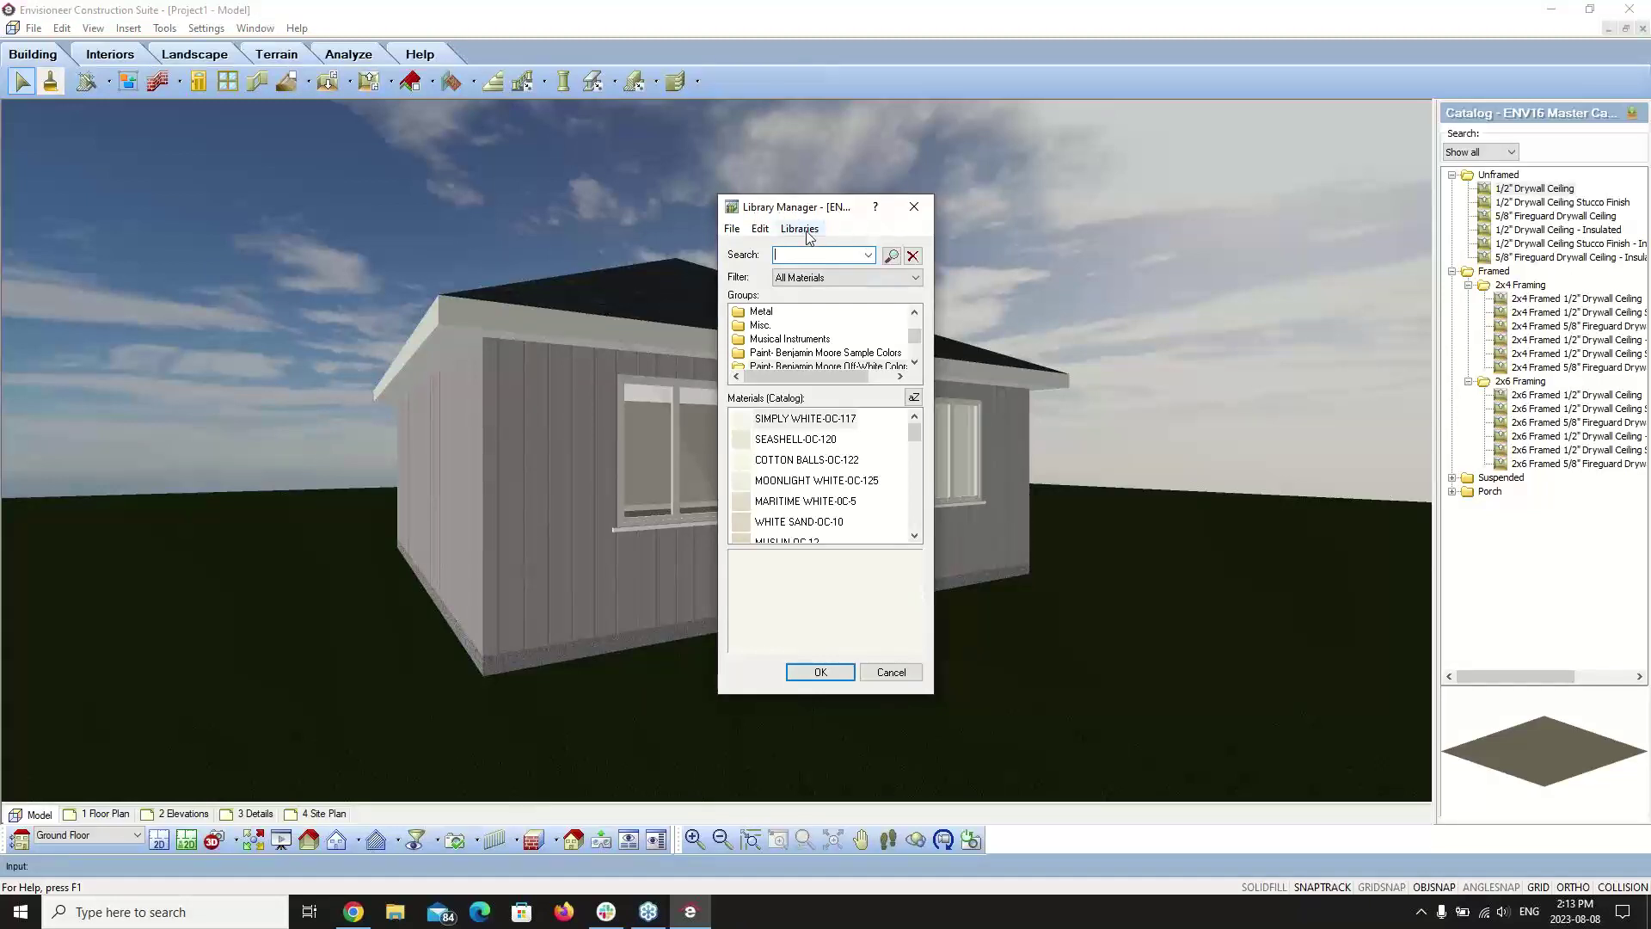
pyautogui.click(806, 228)
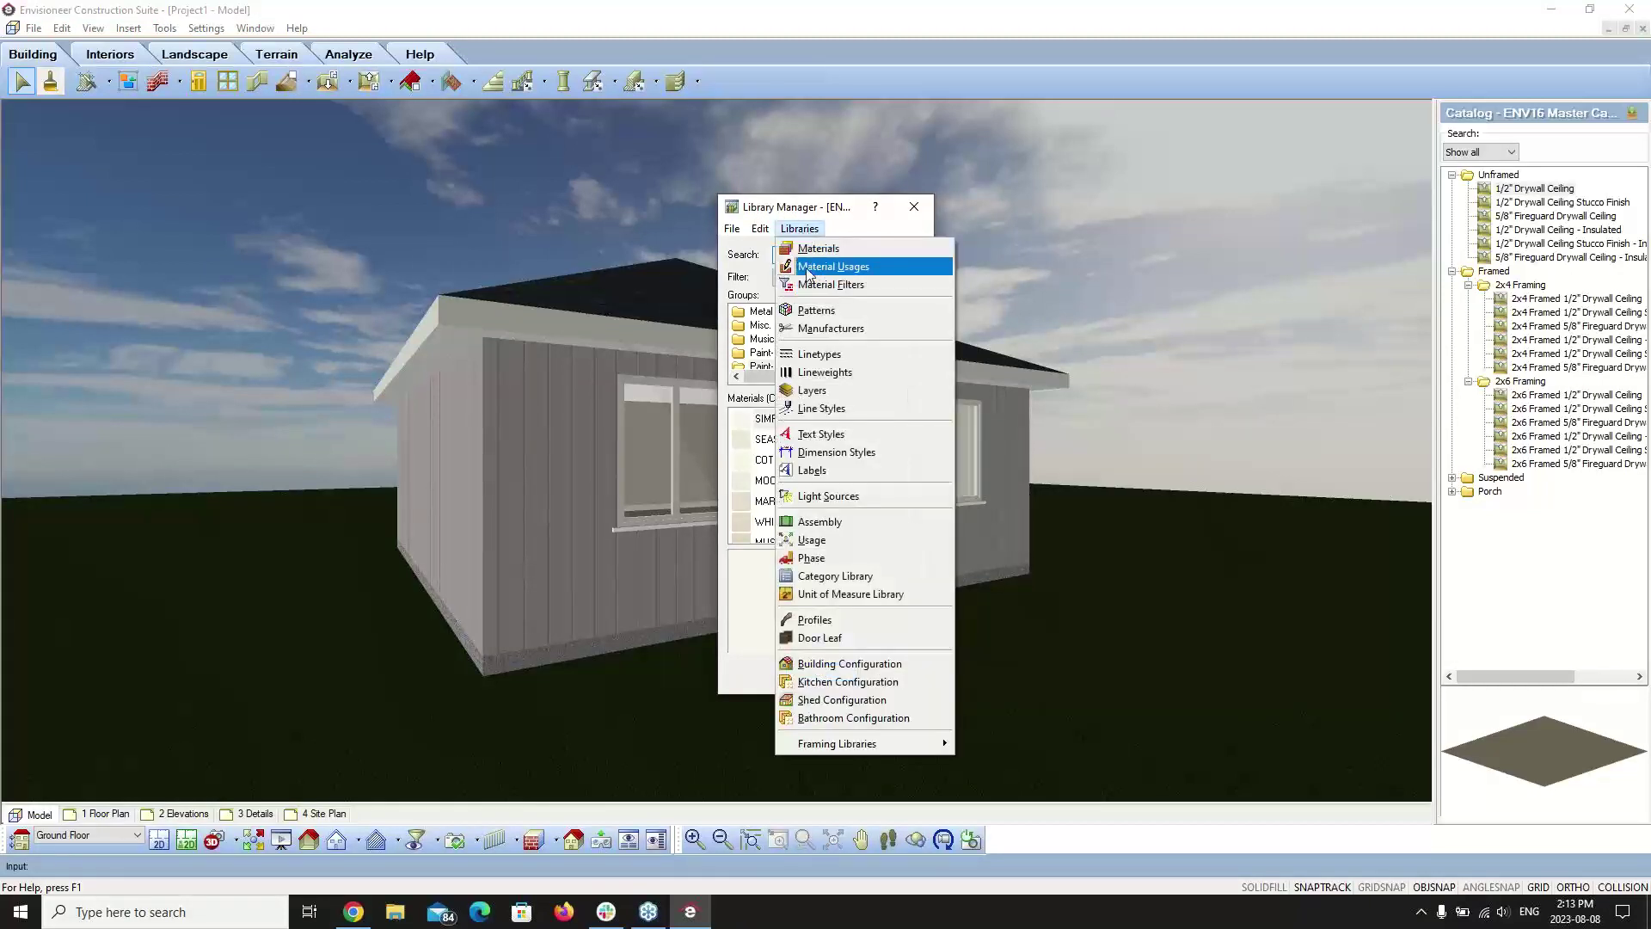
pyautogui.click(815, 250)
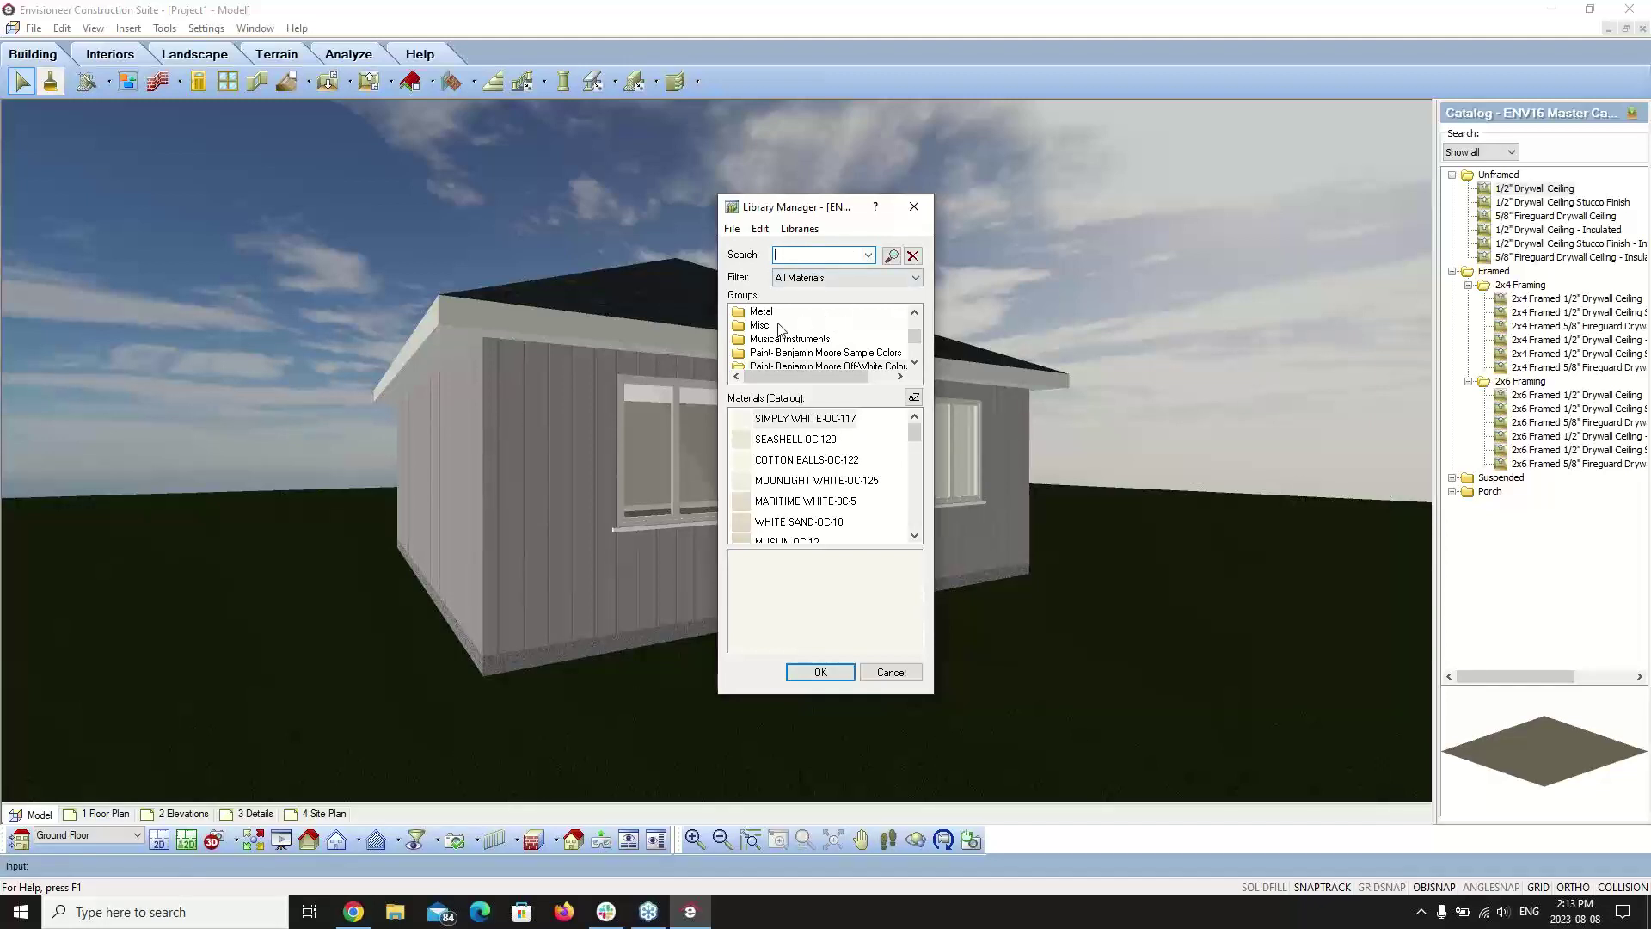
# - Add a material to the Wood Panels group based on Wood Panel Decking and name it Board N Batten Blue
pyautogui.scroll(-5, 780, 328)
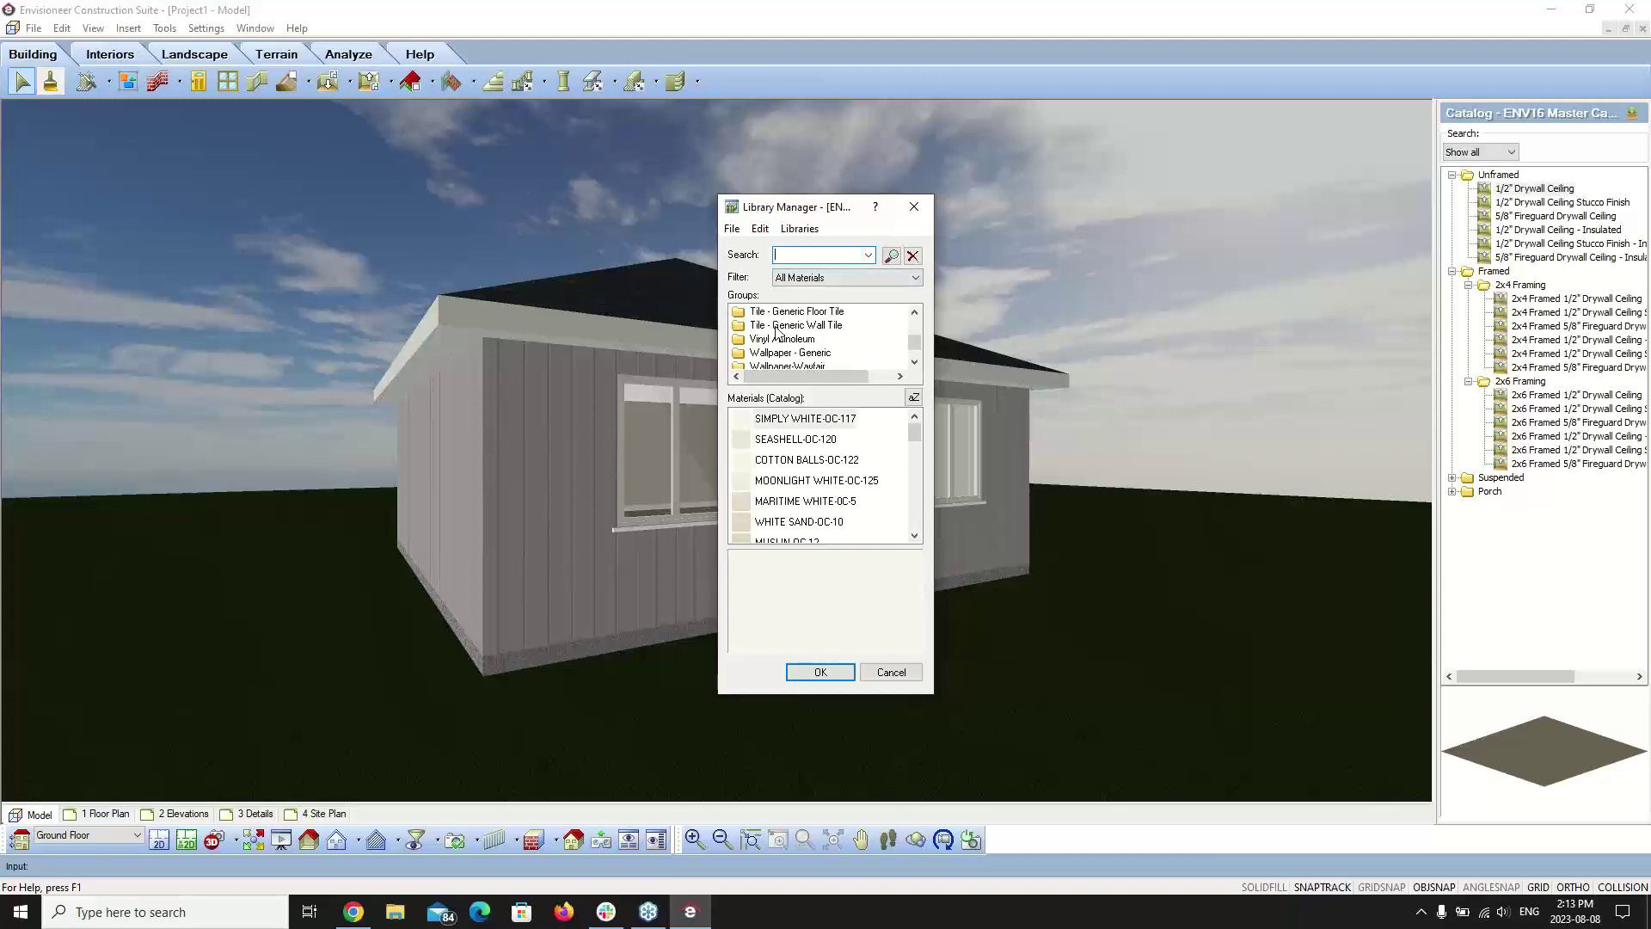
pyautogui.click(783, 315)
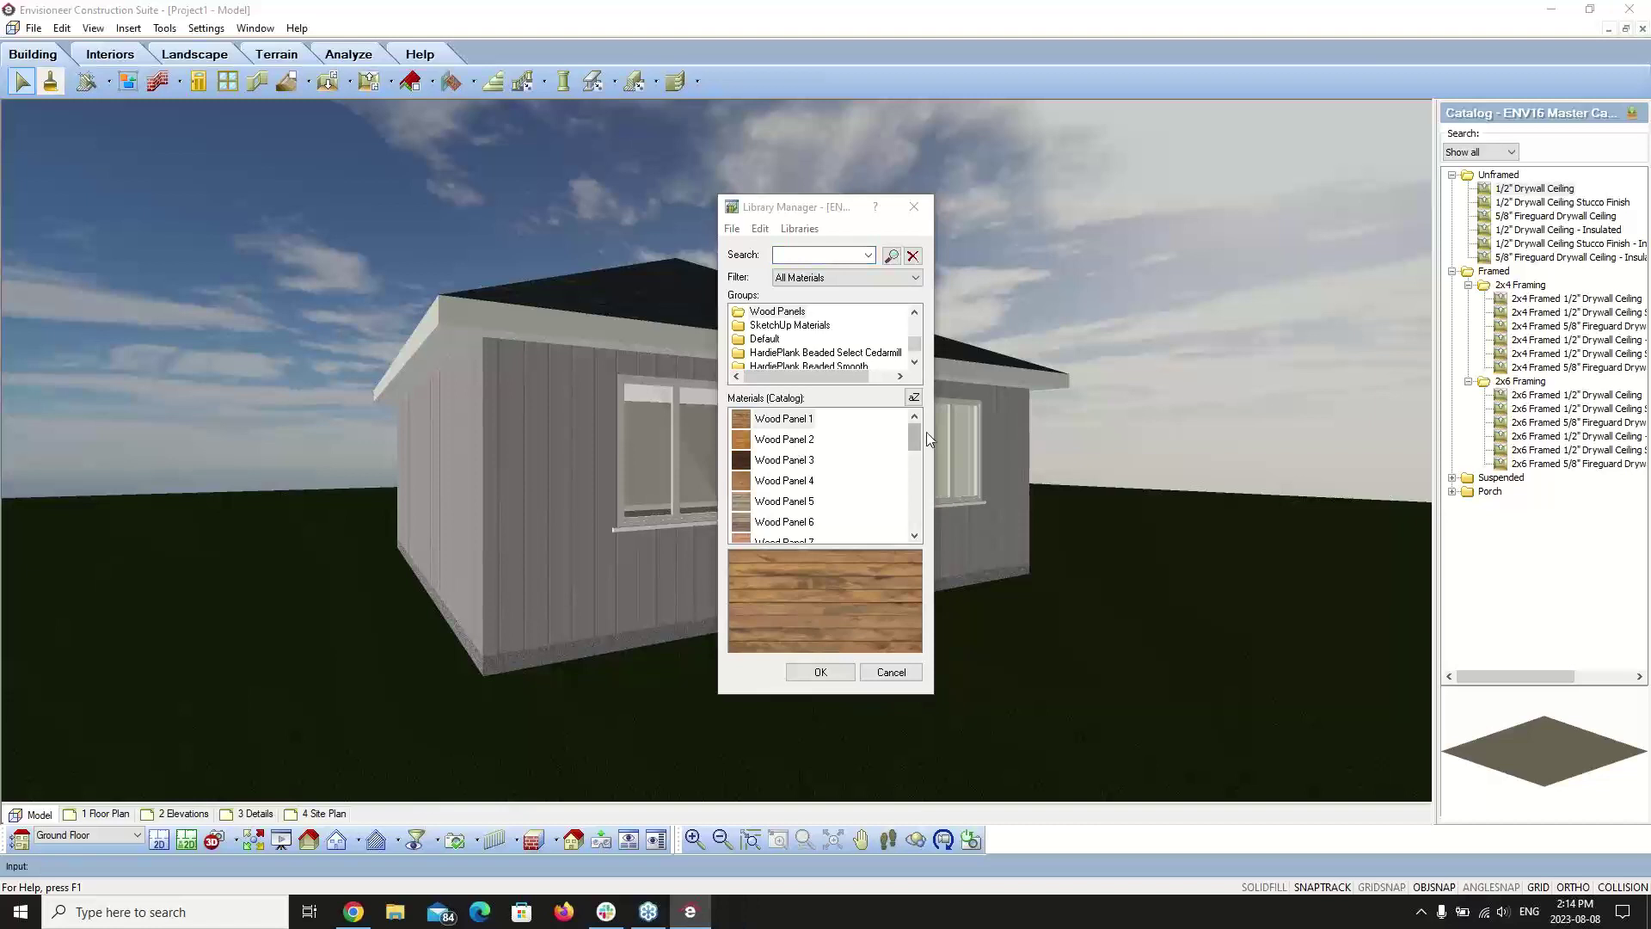
pyautogui.moveTo(924, 435); pyautogui.dragTo(924, 532)
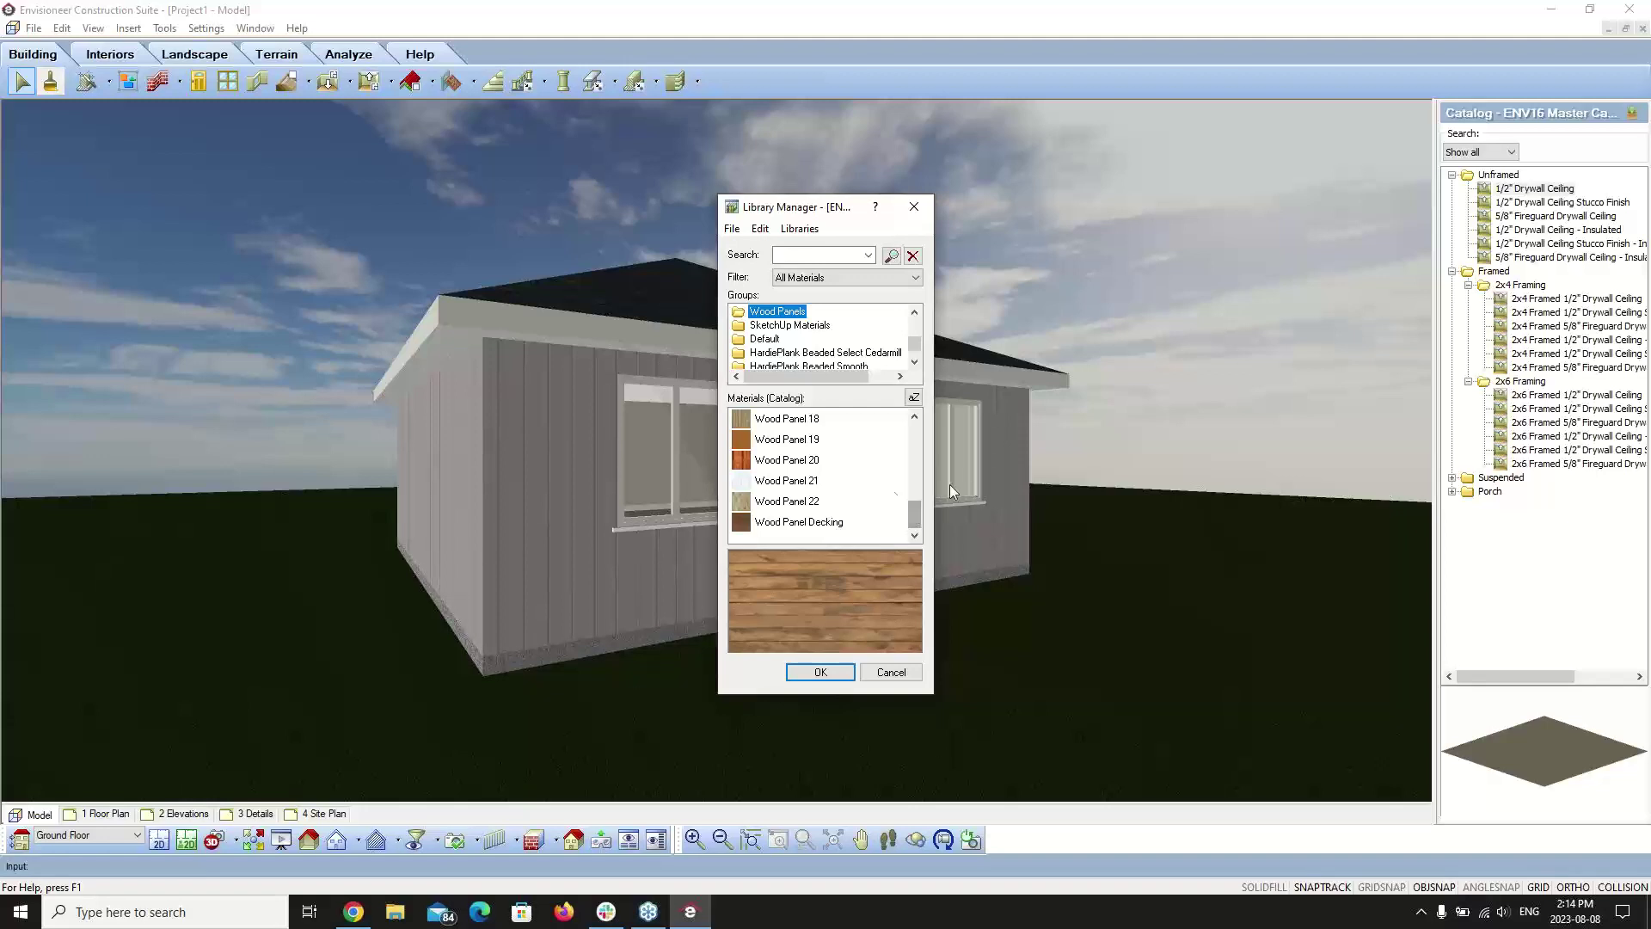
pyautogui.click(788, 525)
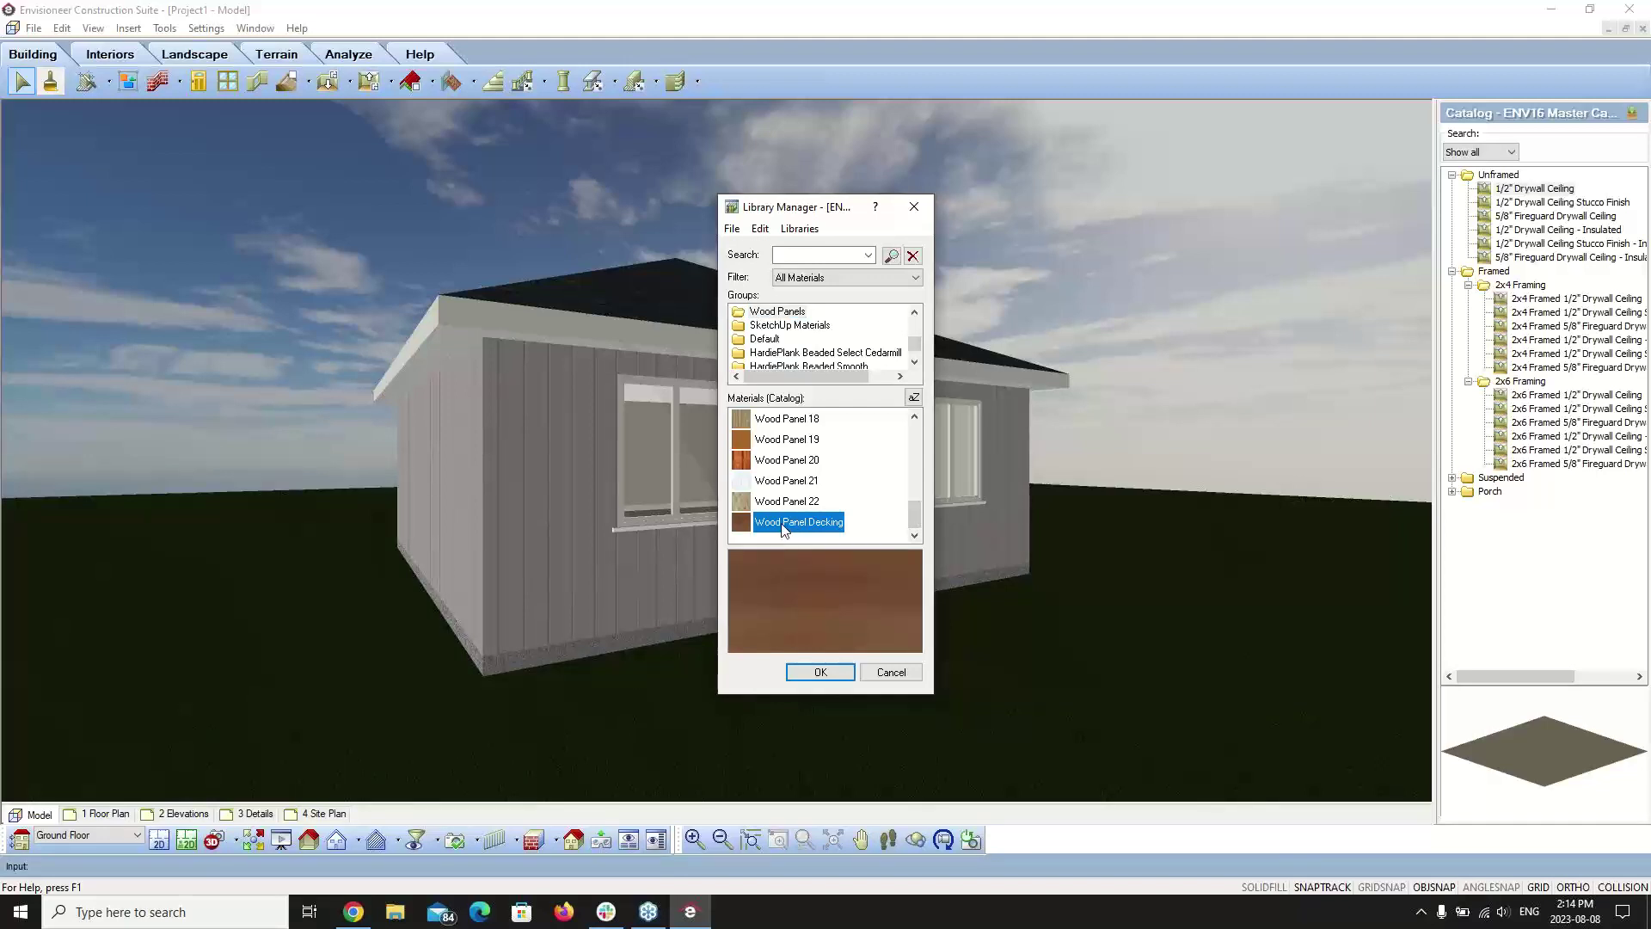
pyautogui.rightClick(783, 529)
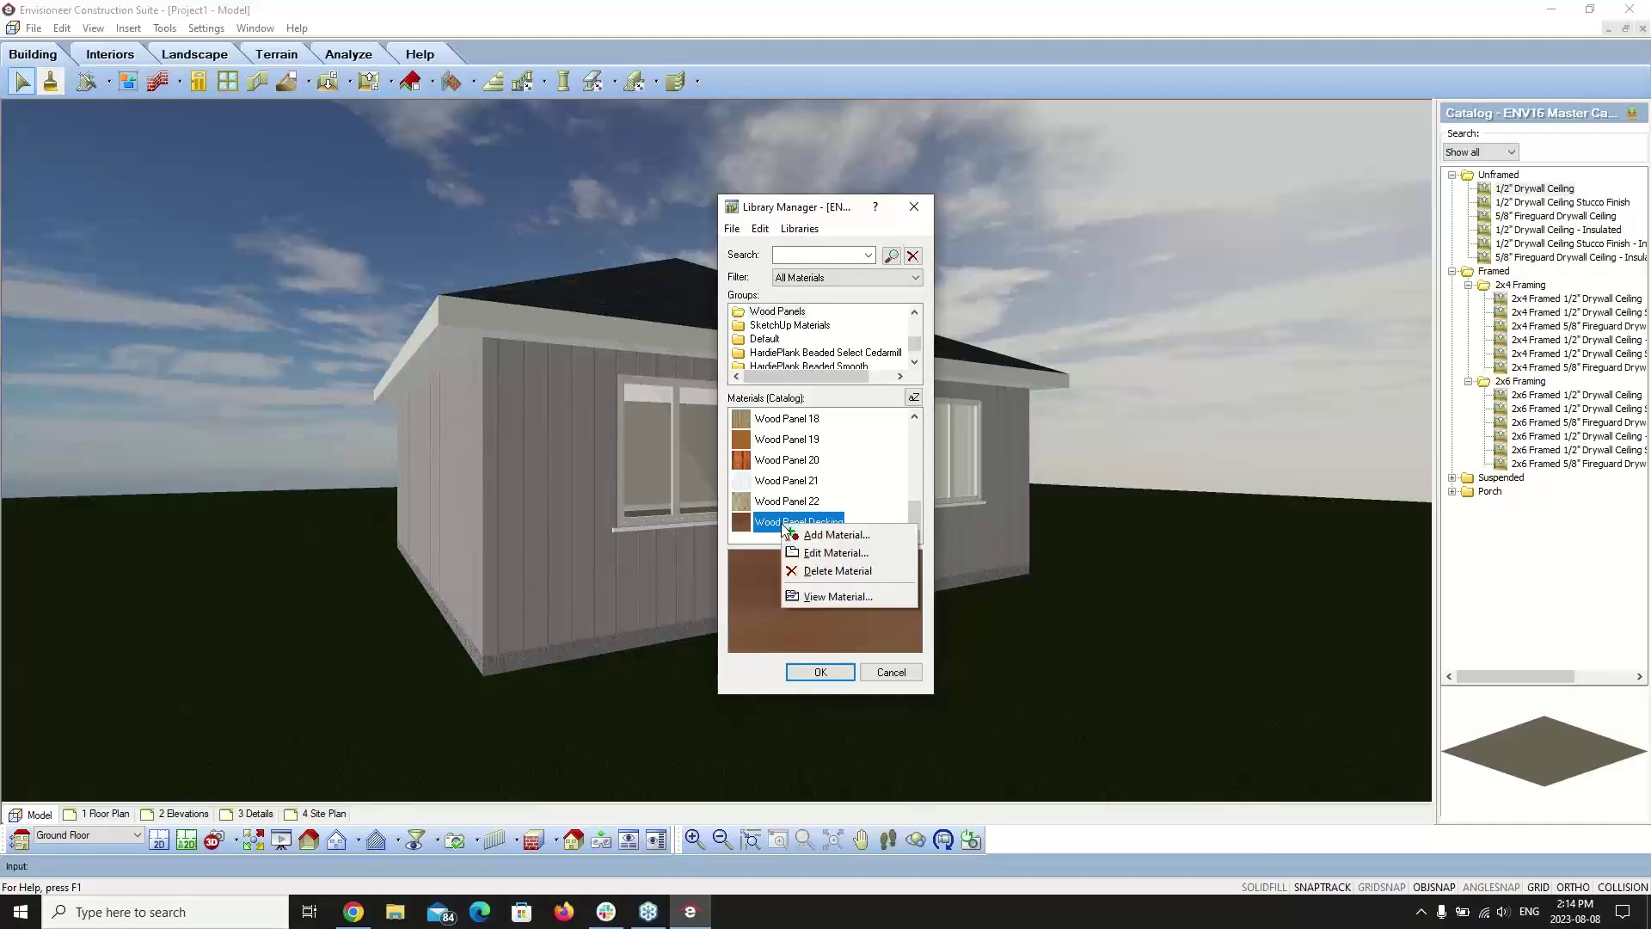
pyautogui.click(833, 535)
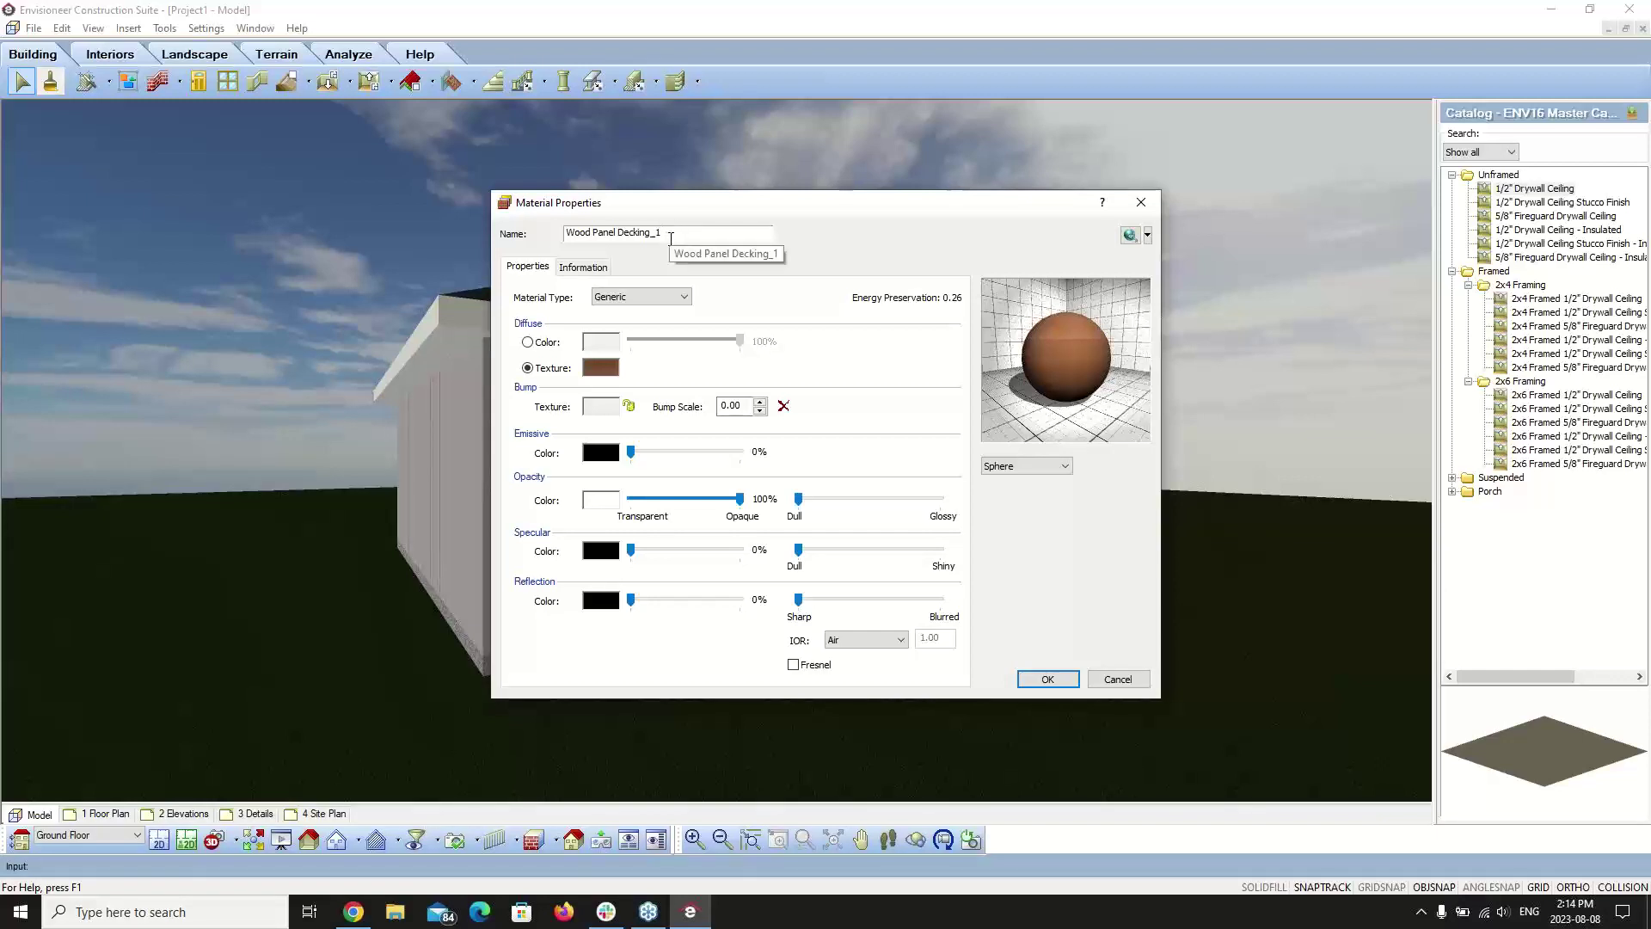
pyautogui.moveTo(671, 238); pyautogui.dragTo(493, 260)
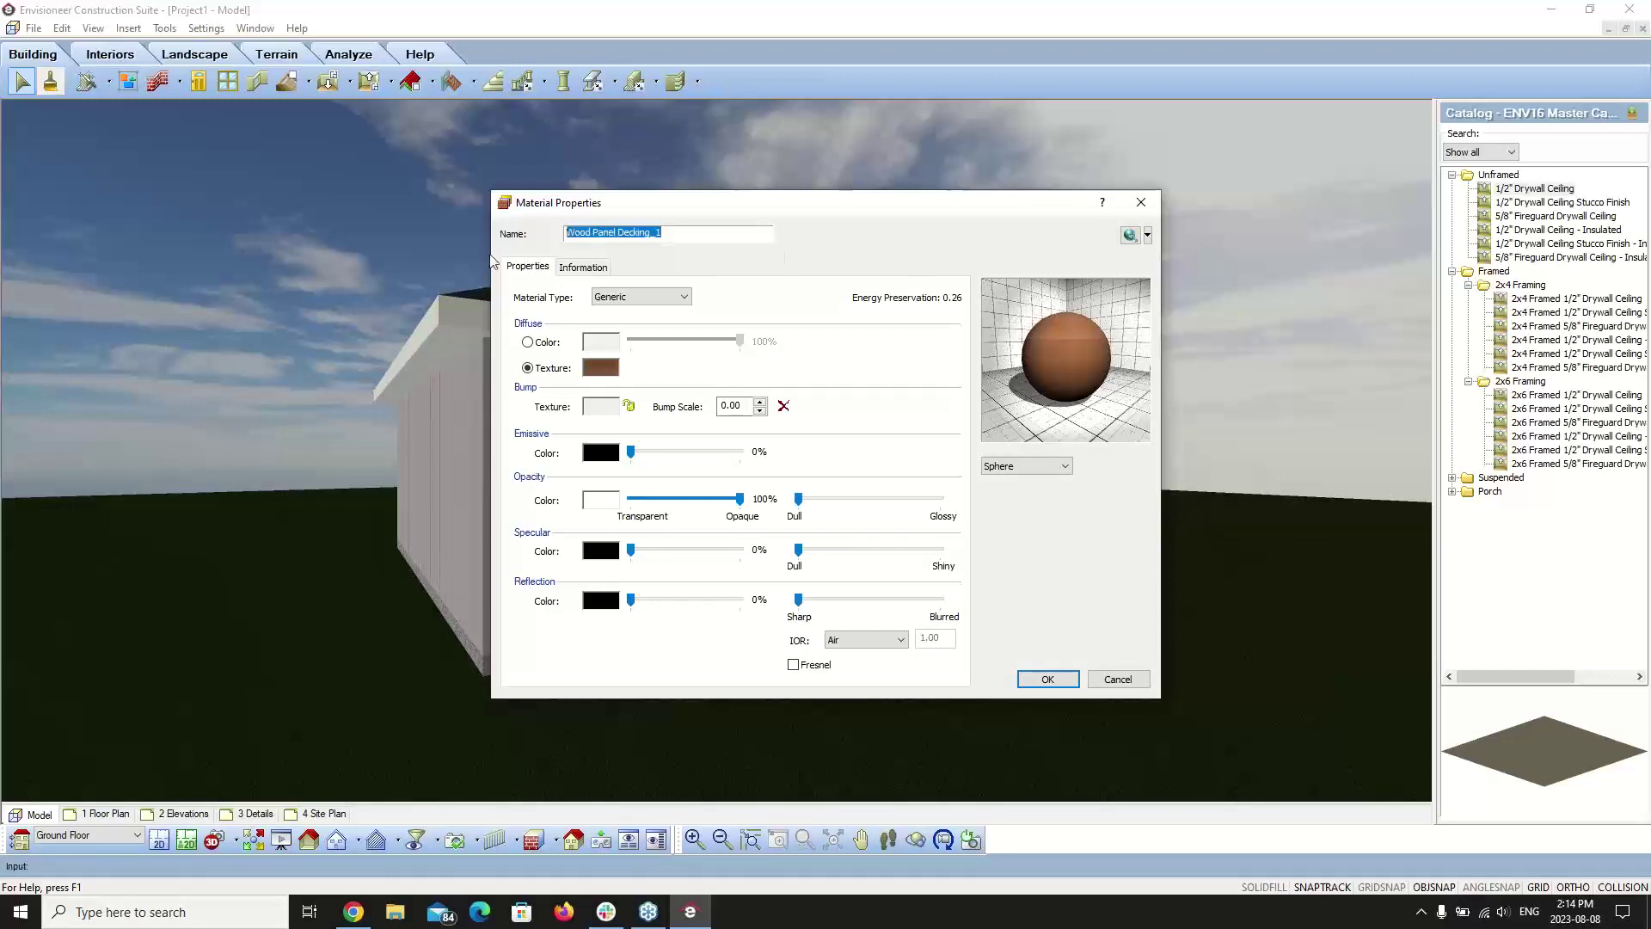
pyautogui.write('Board N Batten Blue')
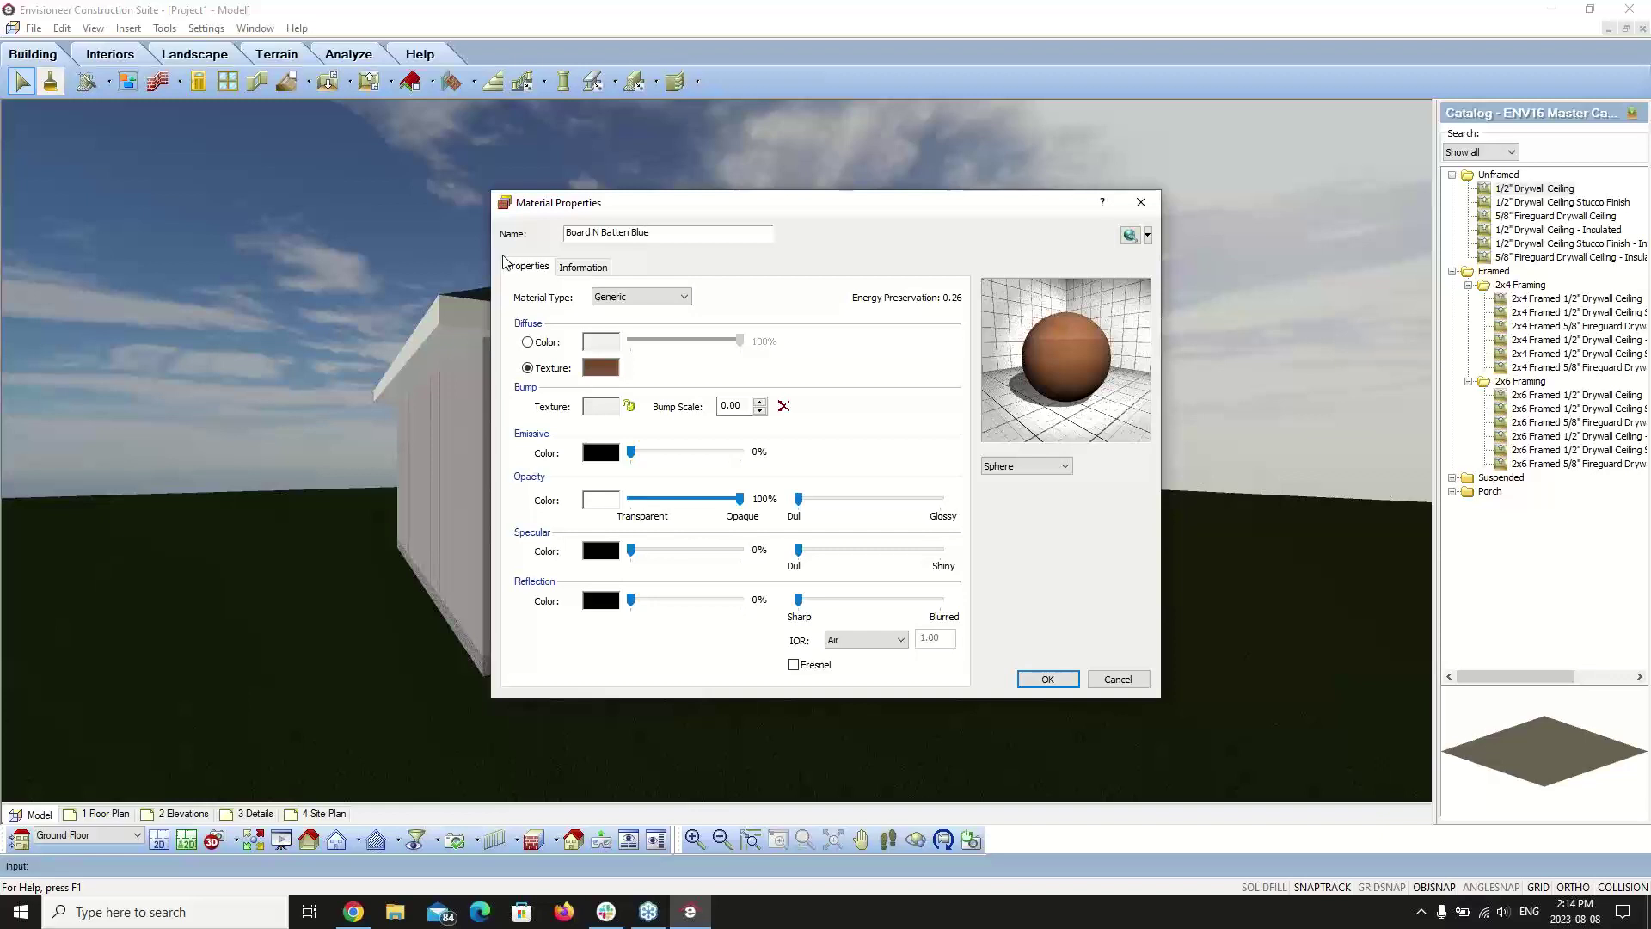
# - Start replacing the material's diffuse texture image and browse to the Textures folder in C:\ProgramData\Cadsoft\Envisioneer 16
pyautogui.click(601, 368)
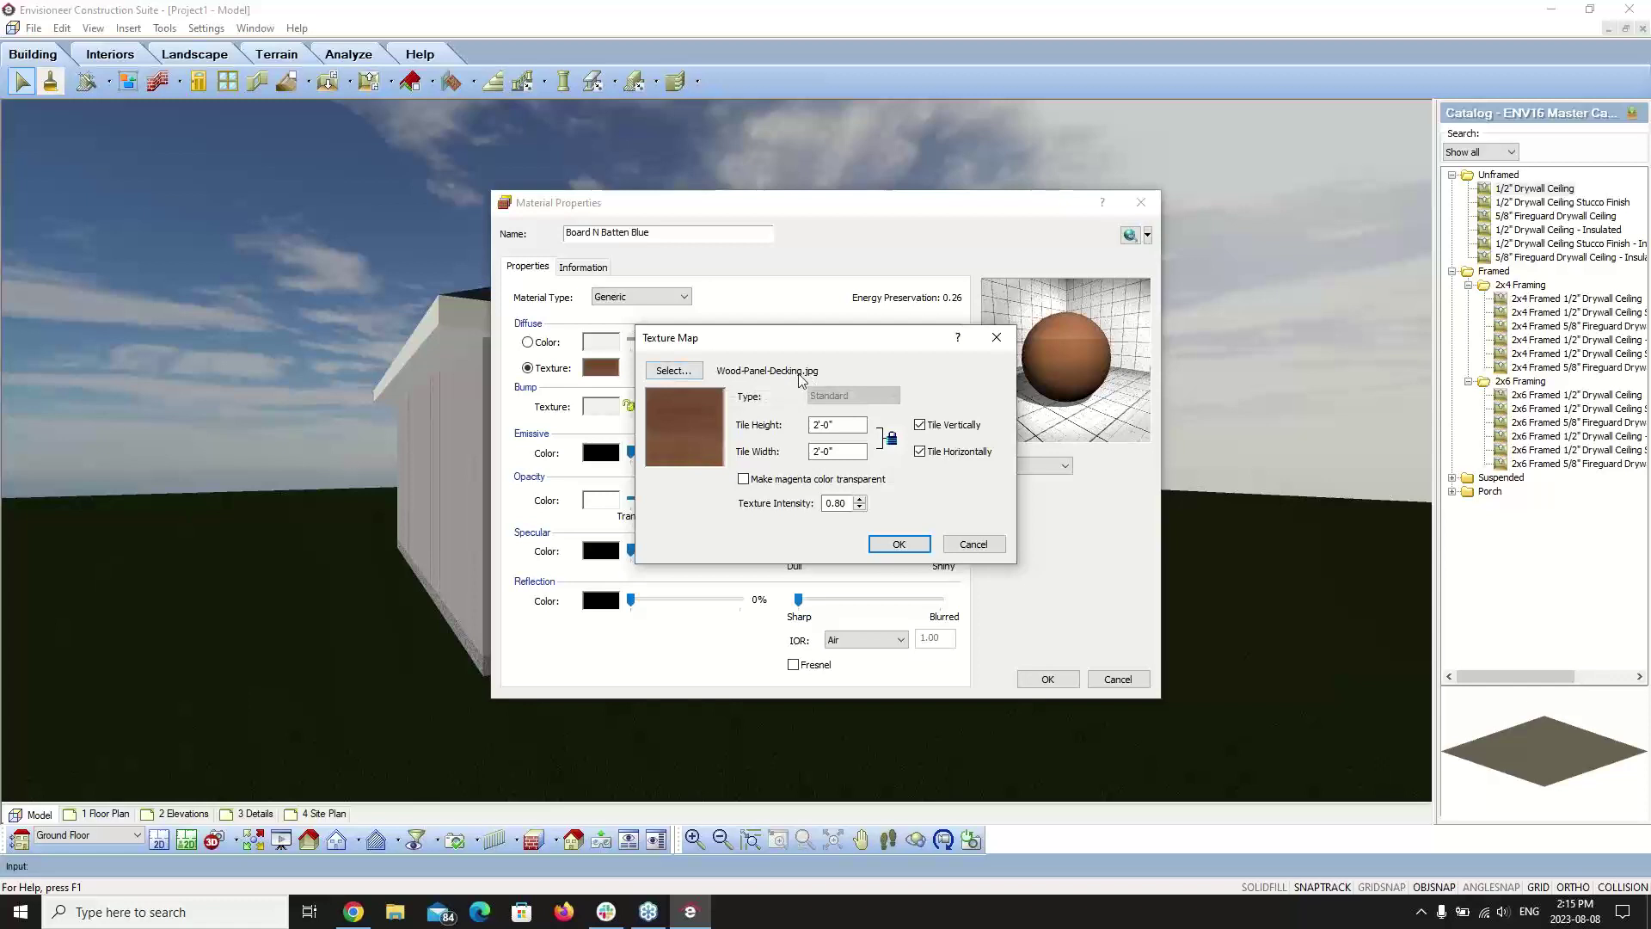
pyautogui.click(688, 372)
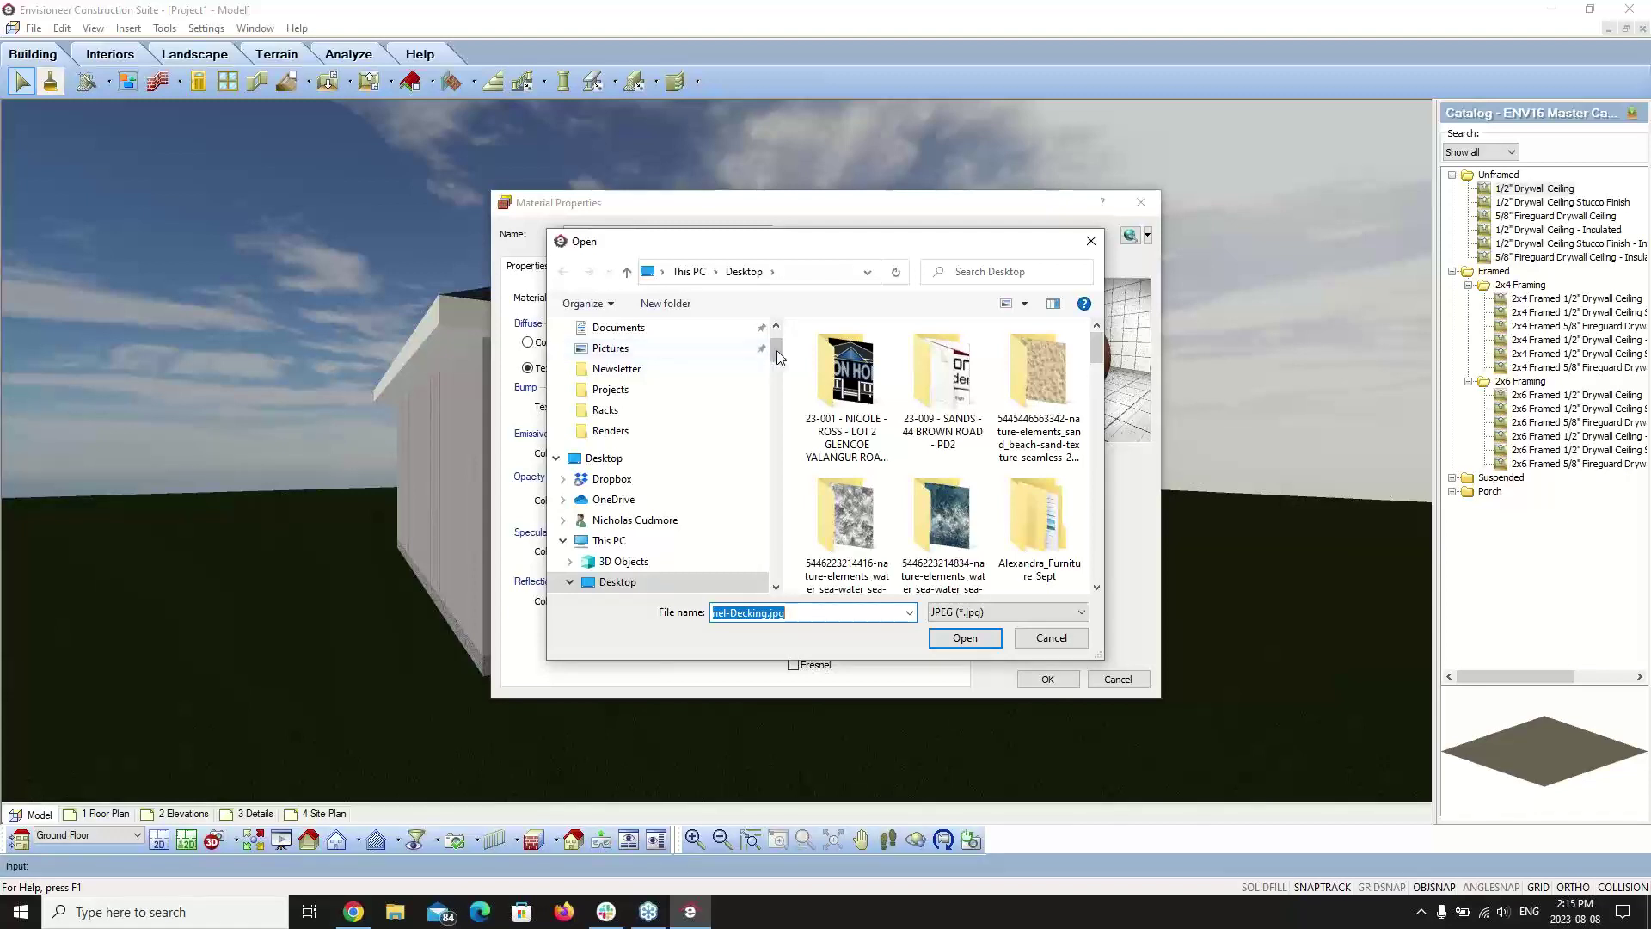
pyautogui.click(609, 541)
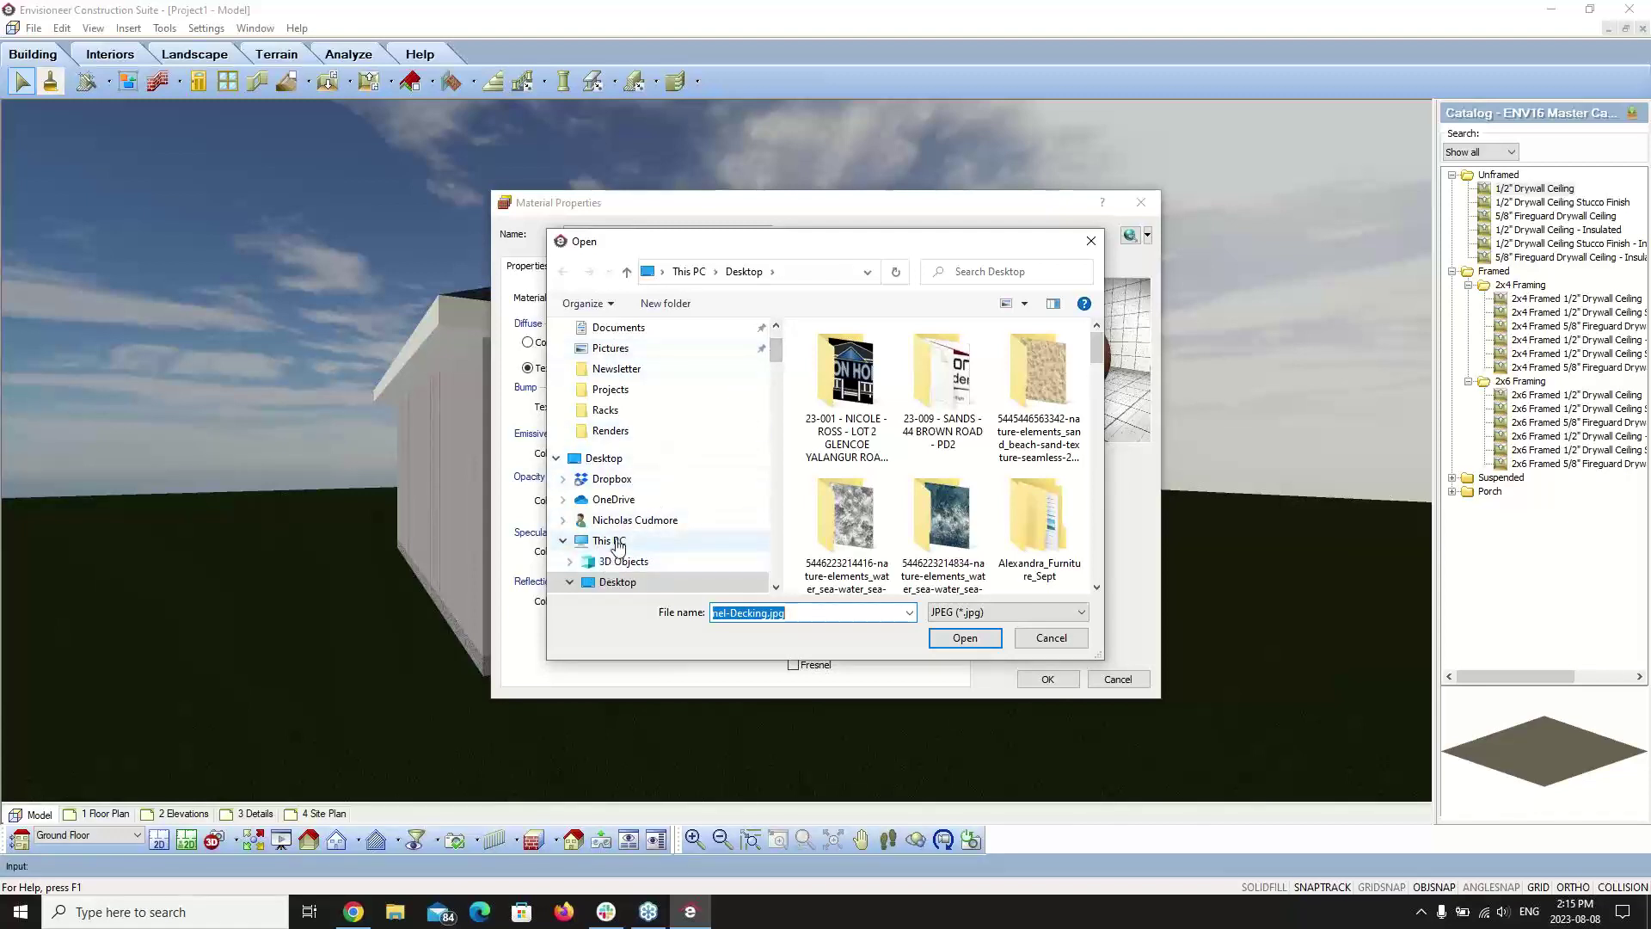
pyautogui.scroll(-3, 887, 421)
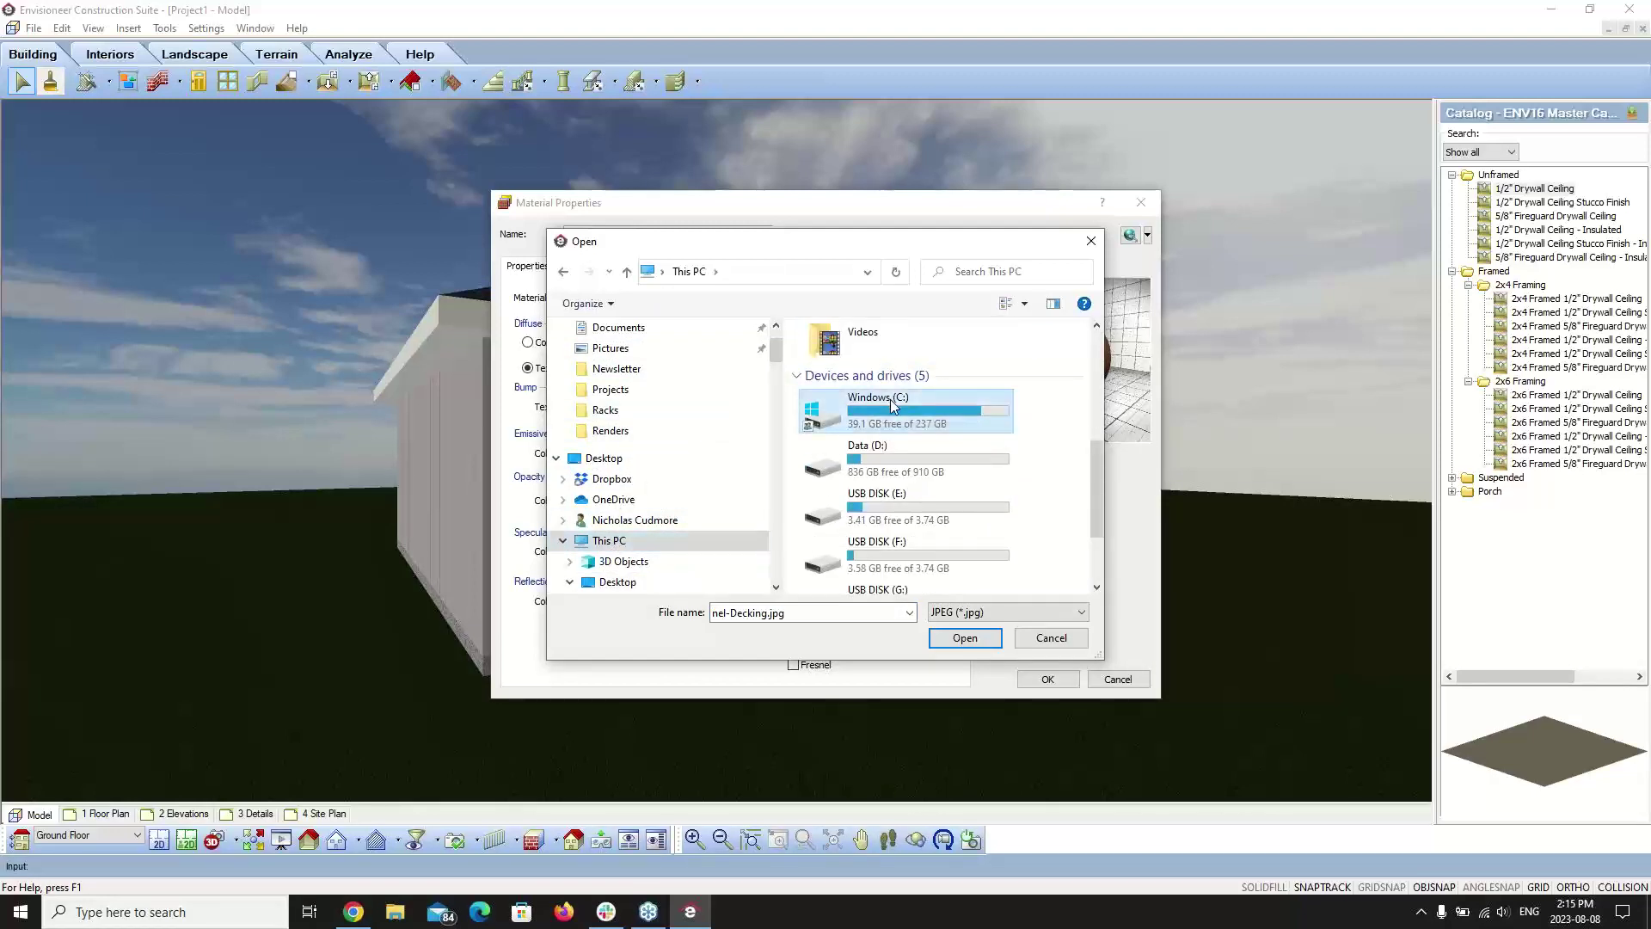
pyautogui.doubleClick(890, 400)
pyautogui.scroll(-1, 841, 444)
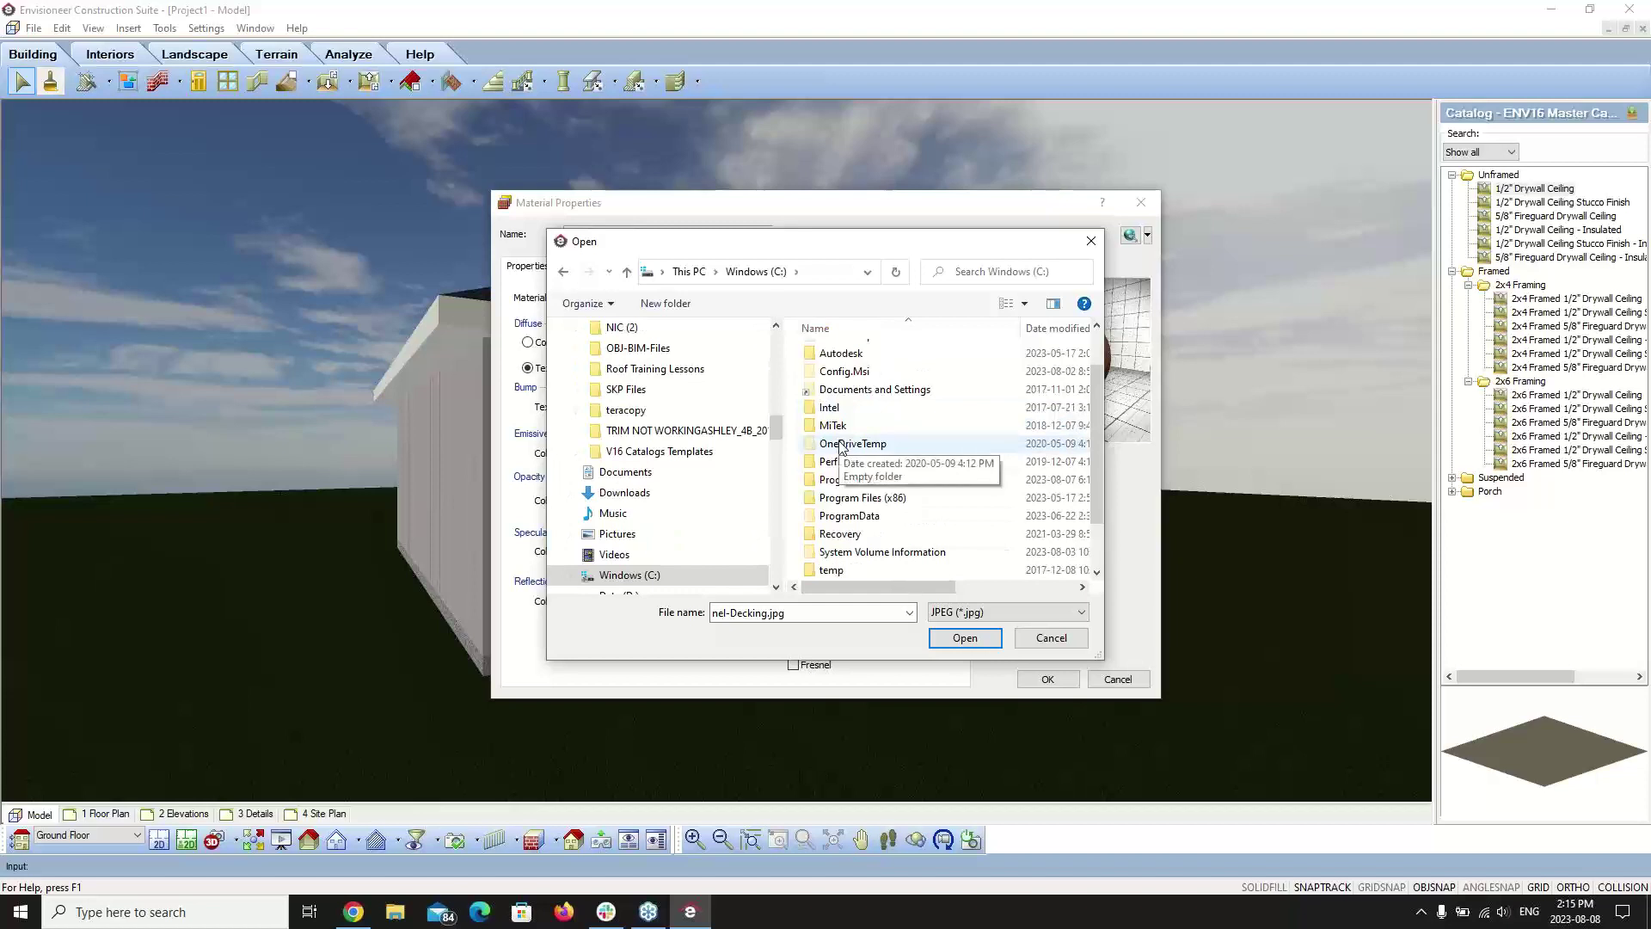
pyautogui.scroll(-1, 842, 448)
pyautogui.doubleClick(843, 465)
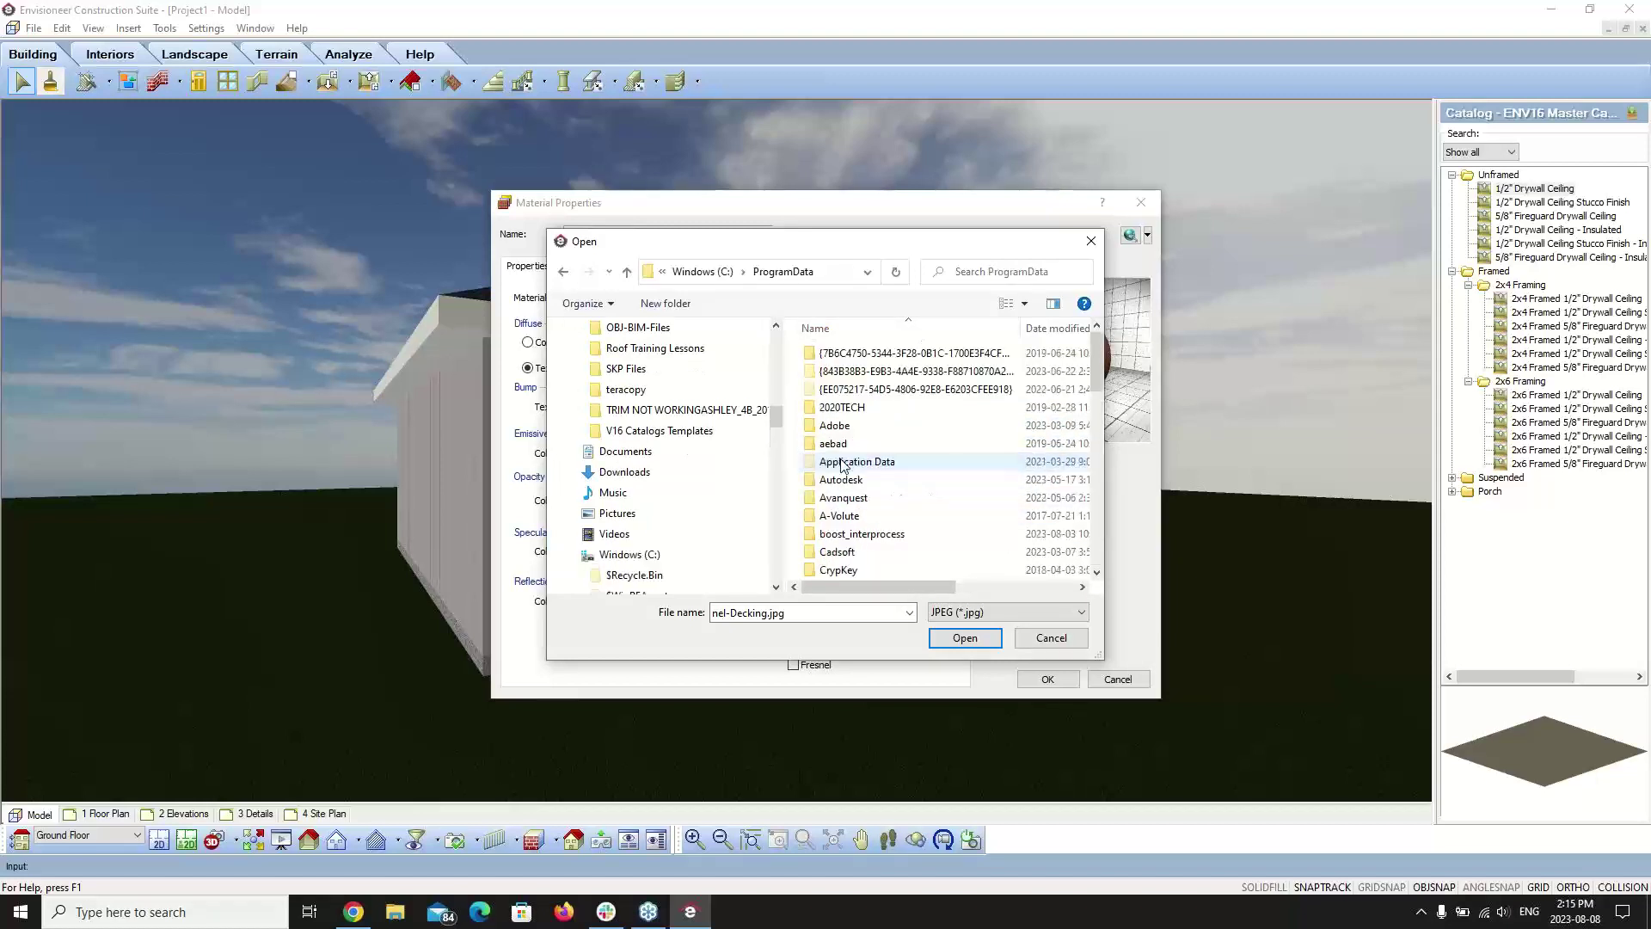
pyautogui.scroll(-1, 843, 534)
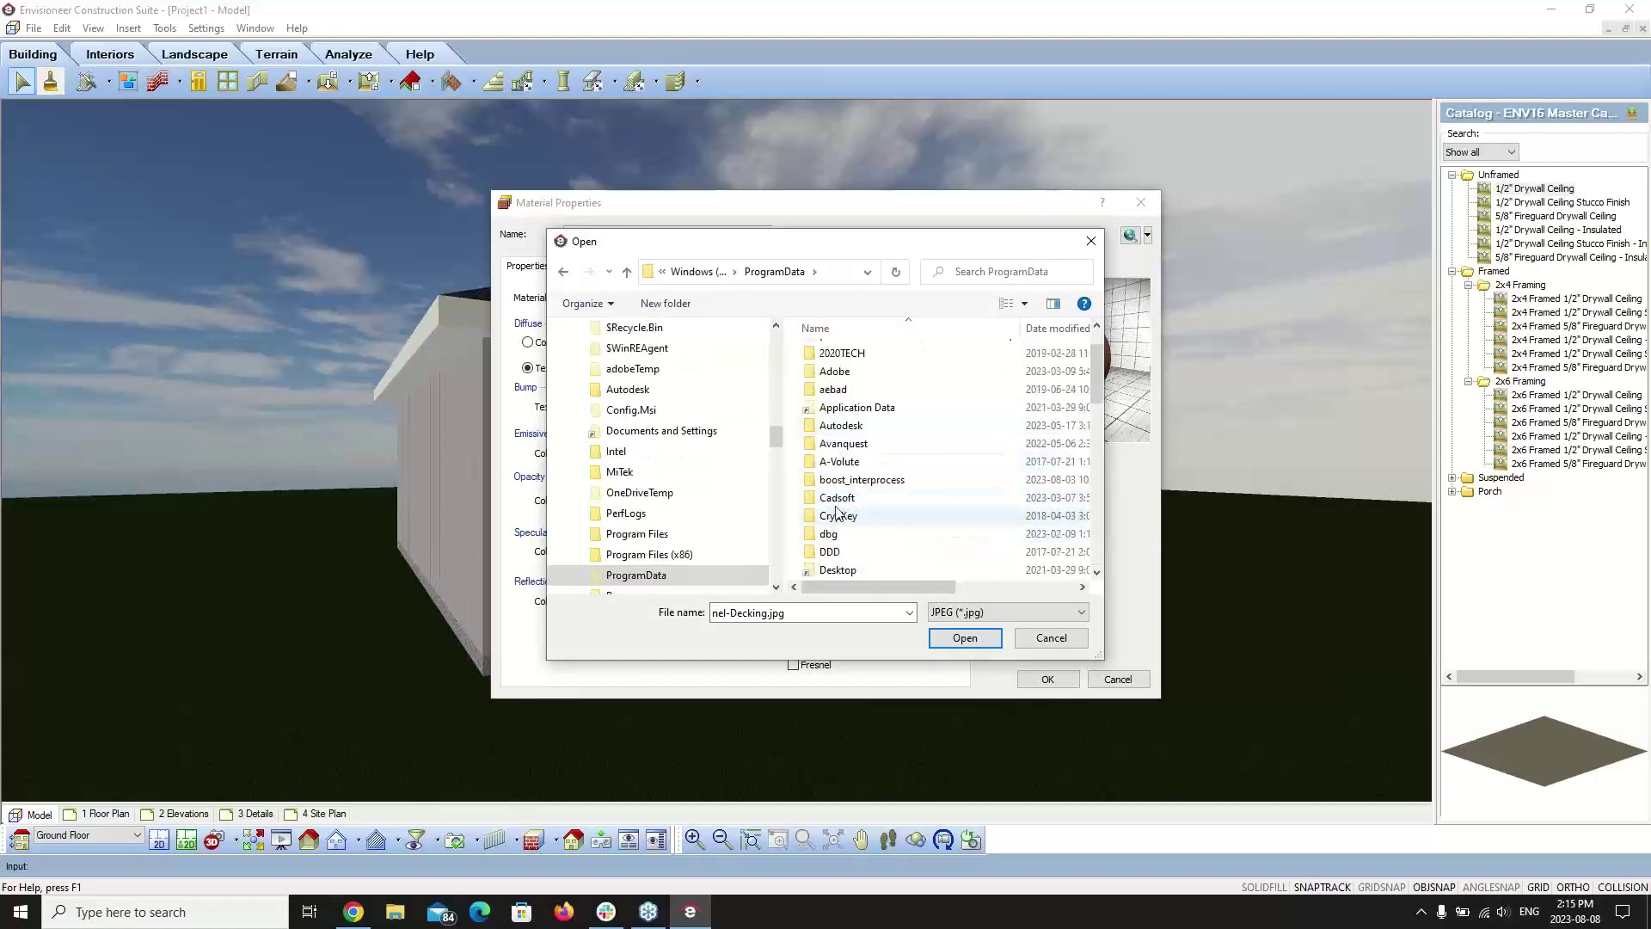
pyautogui.doubleClick(839, 498)
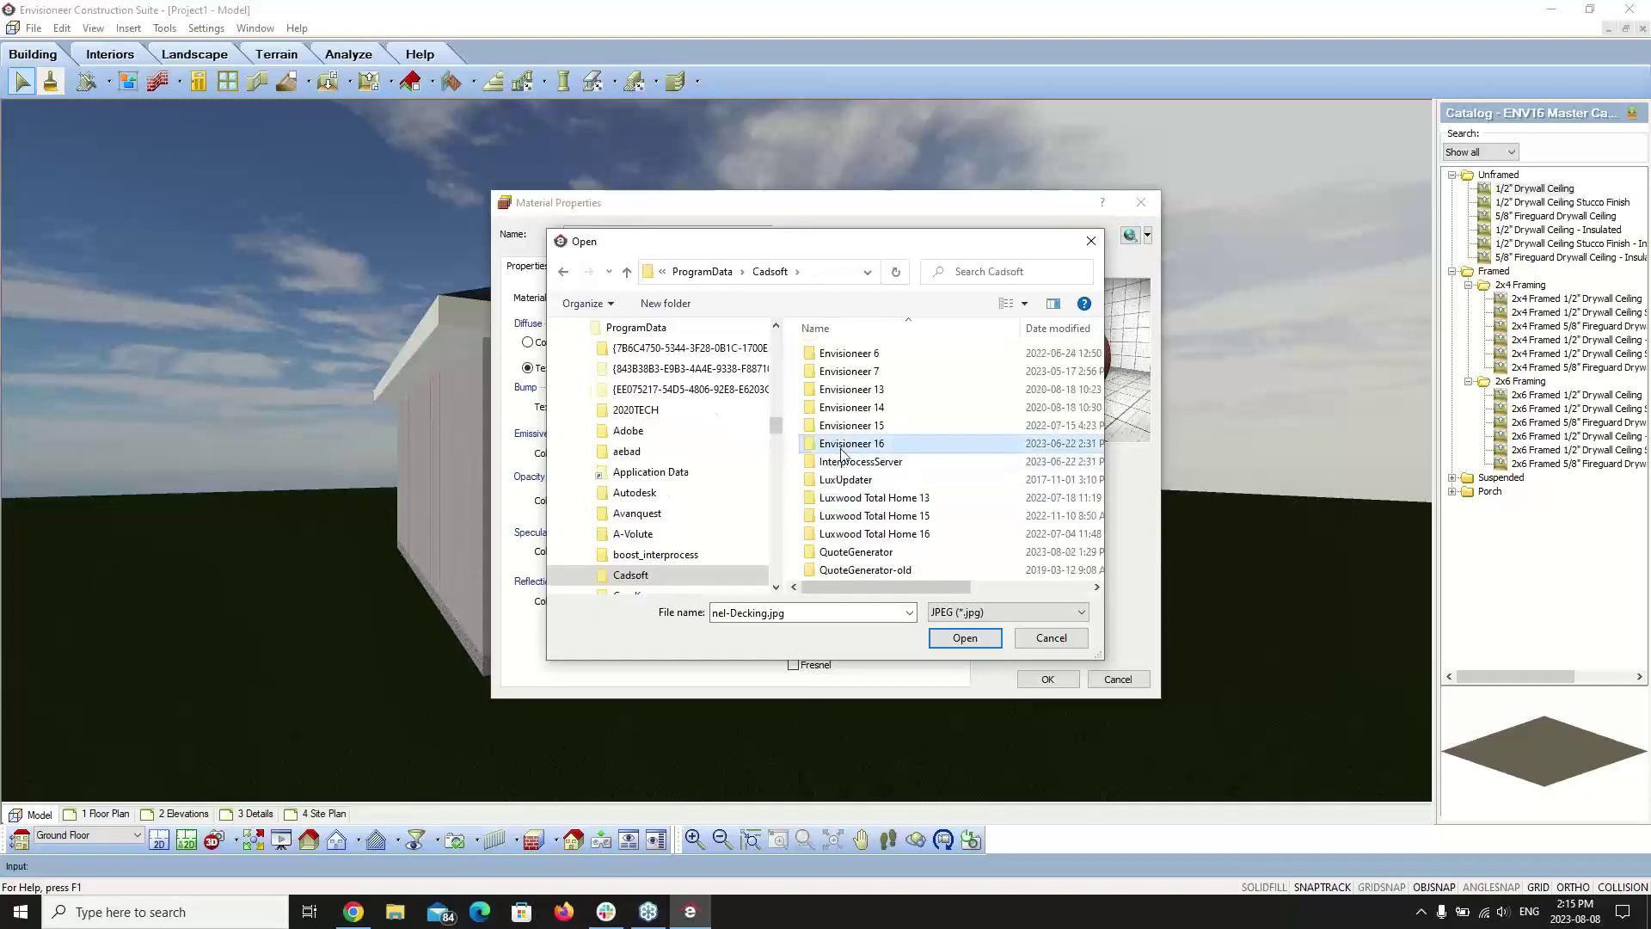
pyautogui.doubleClick(839, 444)
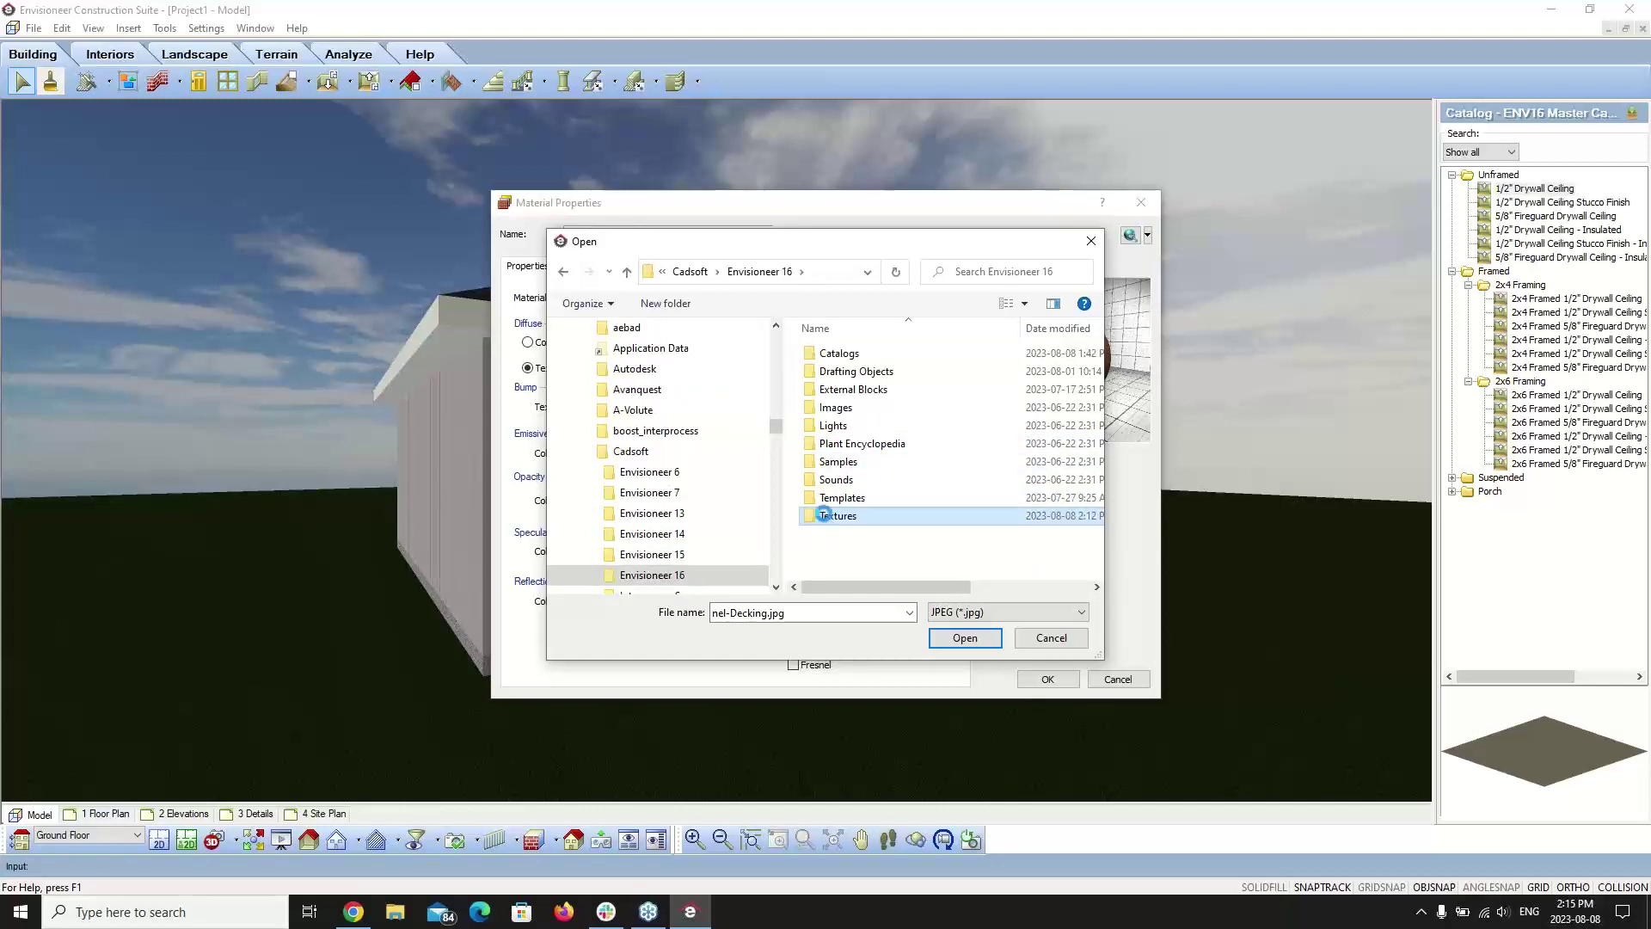
pyautogui.doubleClick(835, 516)
pyautogui.doubleClick(797, 611)
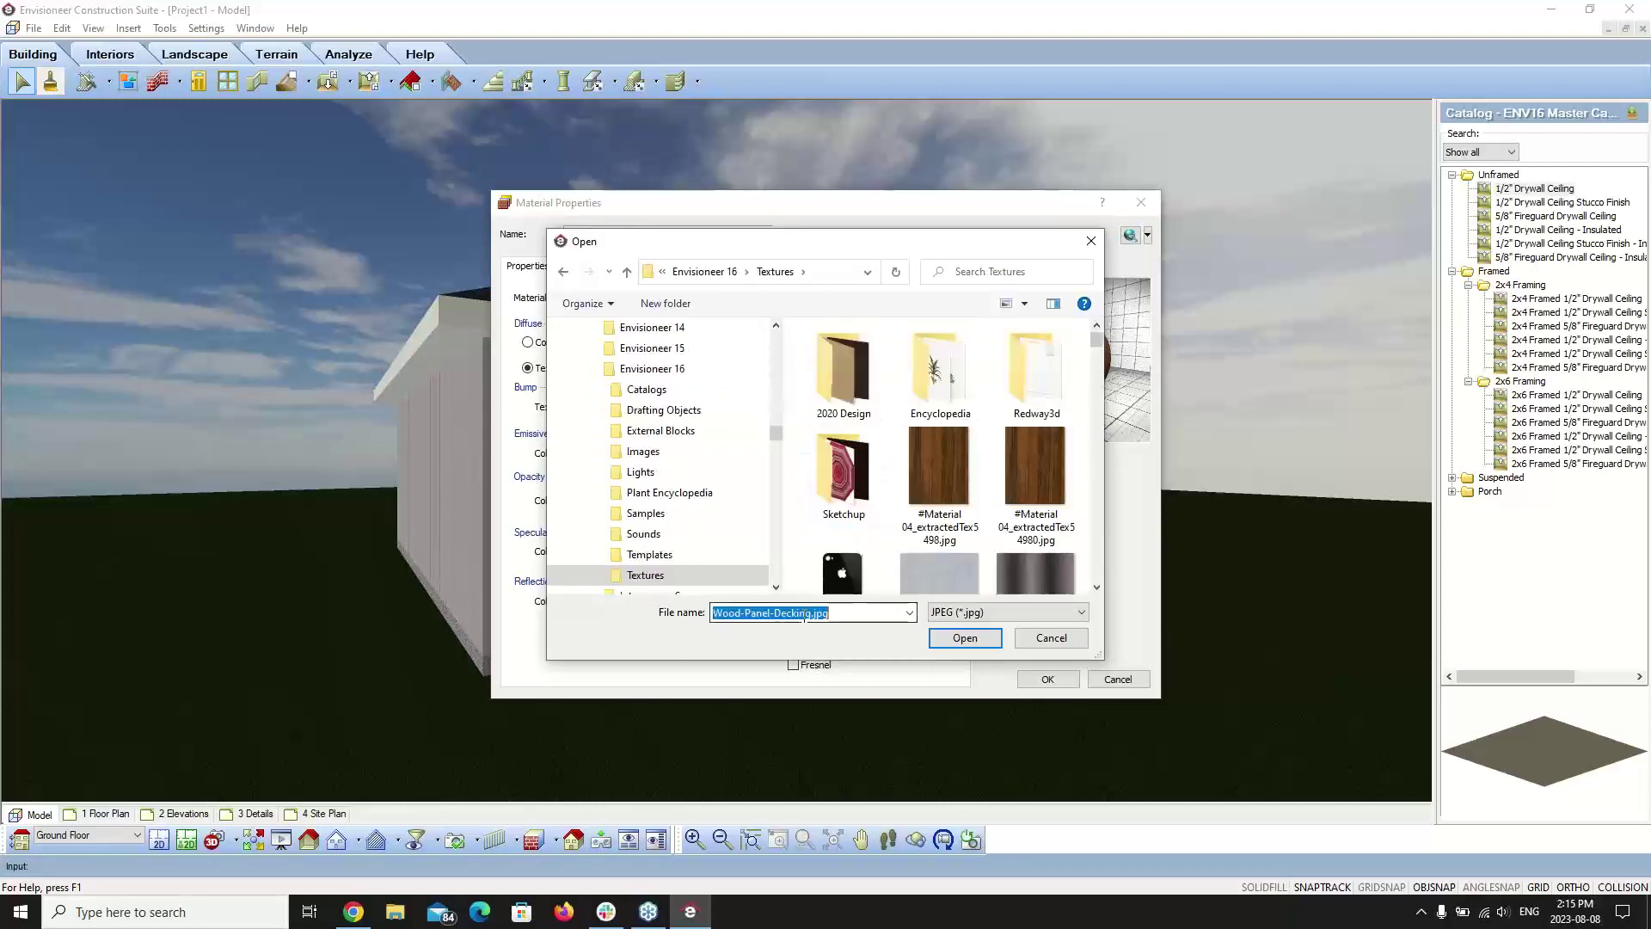
pyautogui.write('blue')
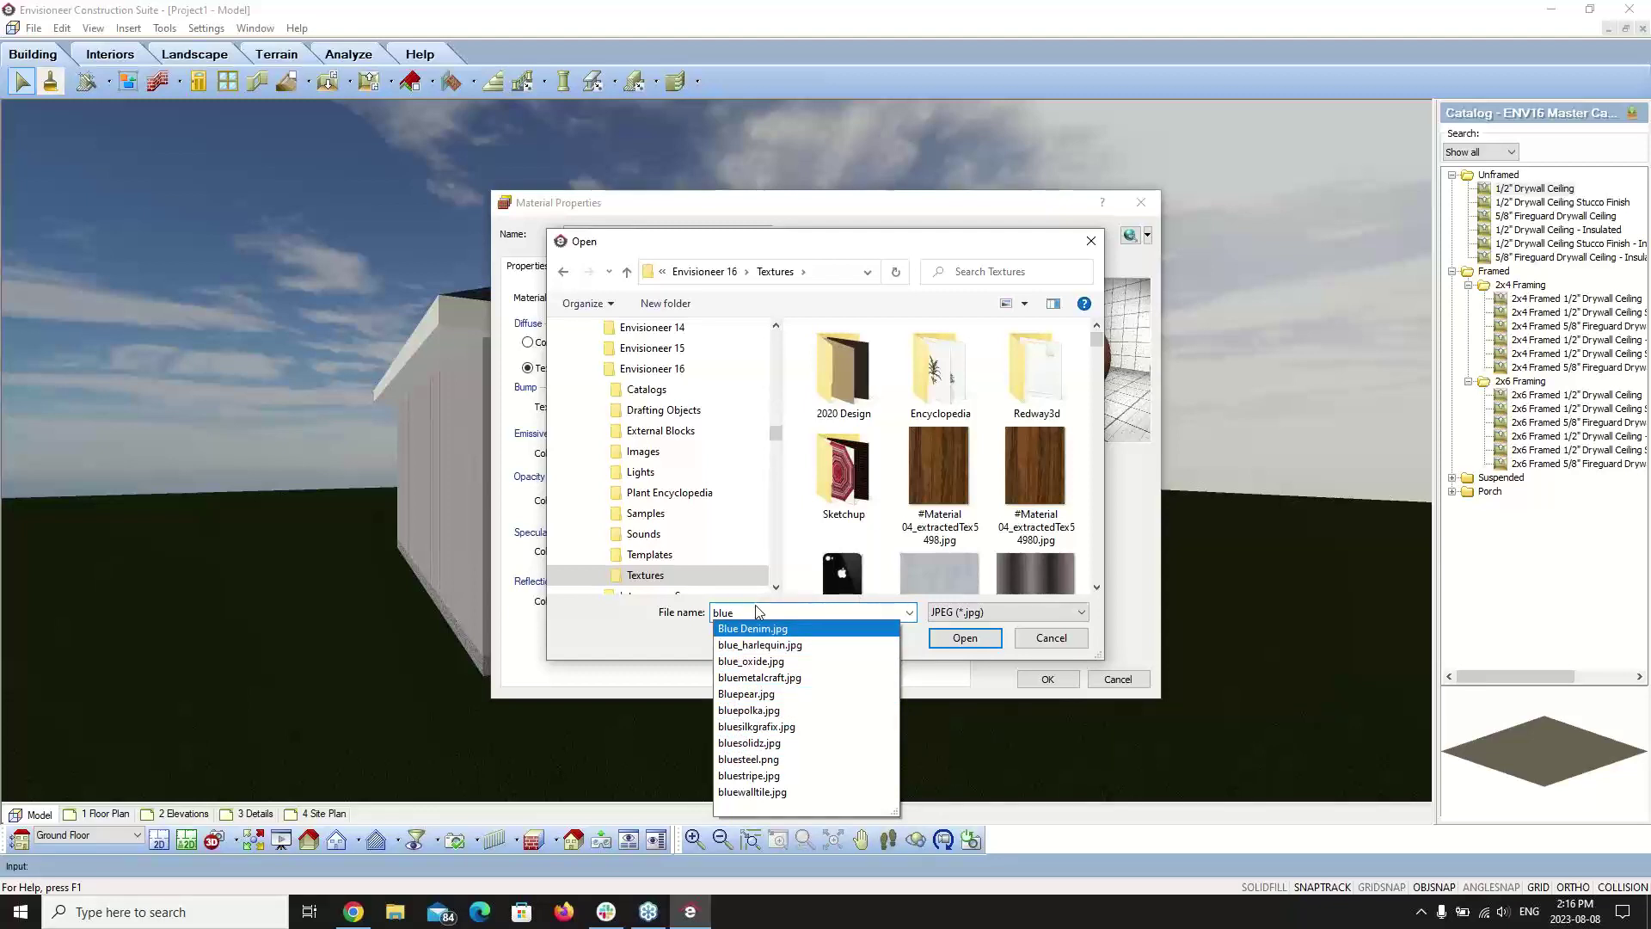
pyautogui.press('BackSpace')
pyautogui.press('BackSpace')
pyautogui.press('BackSpace')
pyautogui.press('BackSpace')
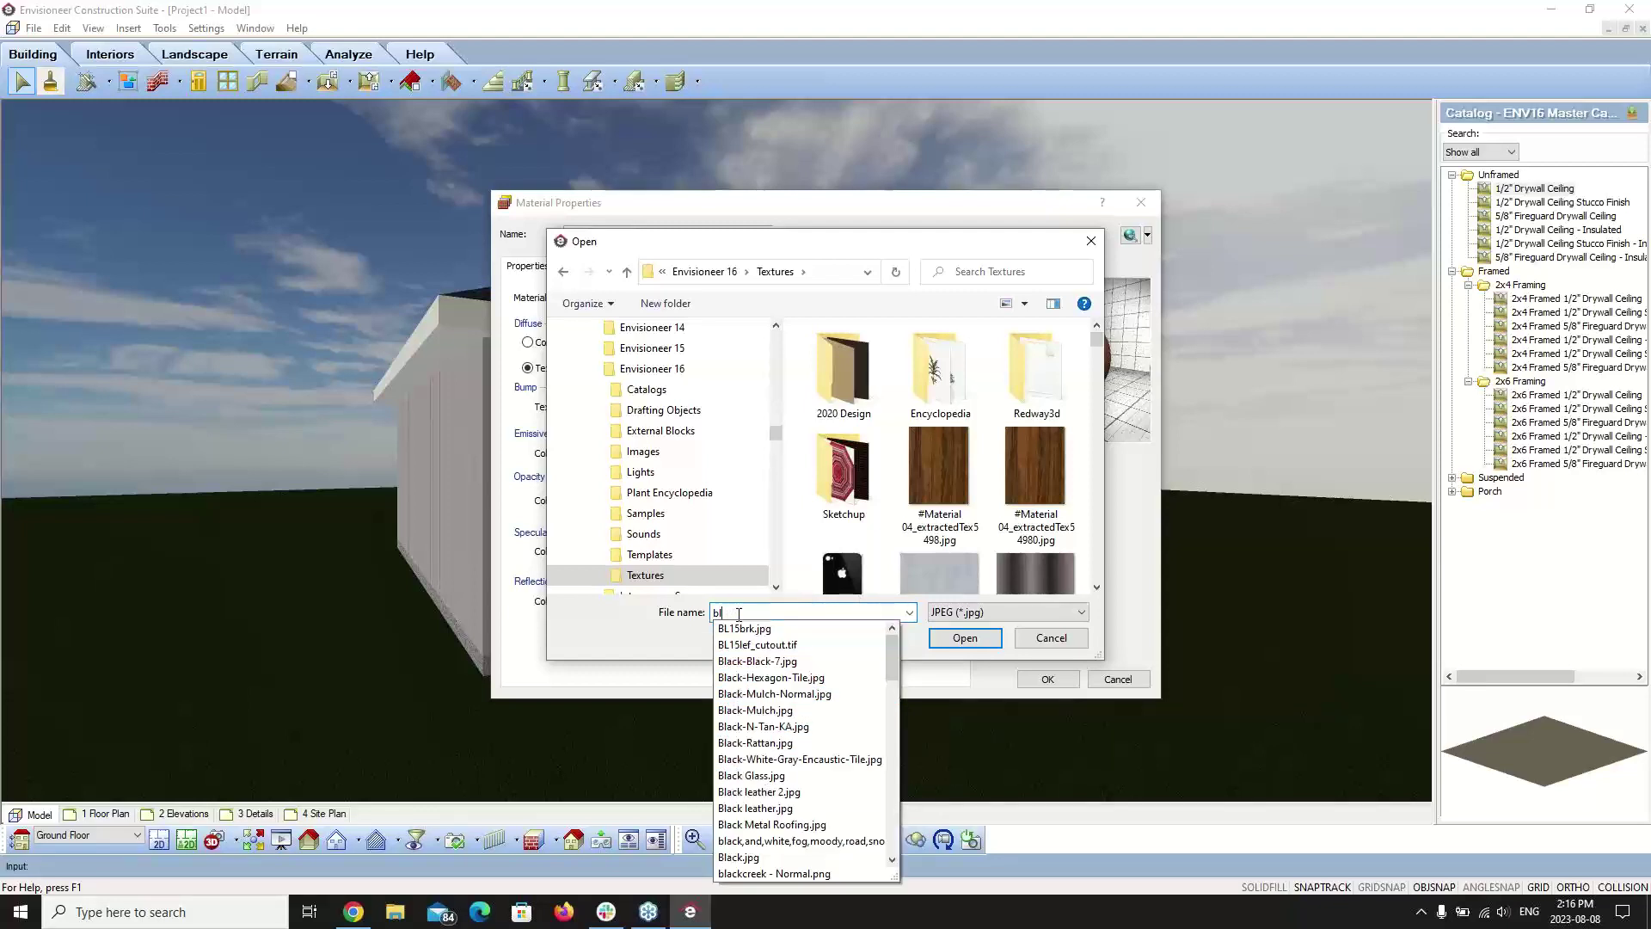
pyautogui.write('board')
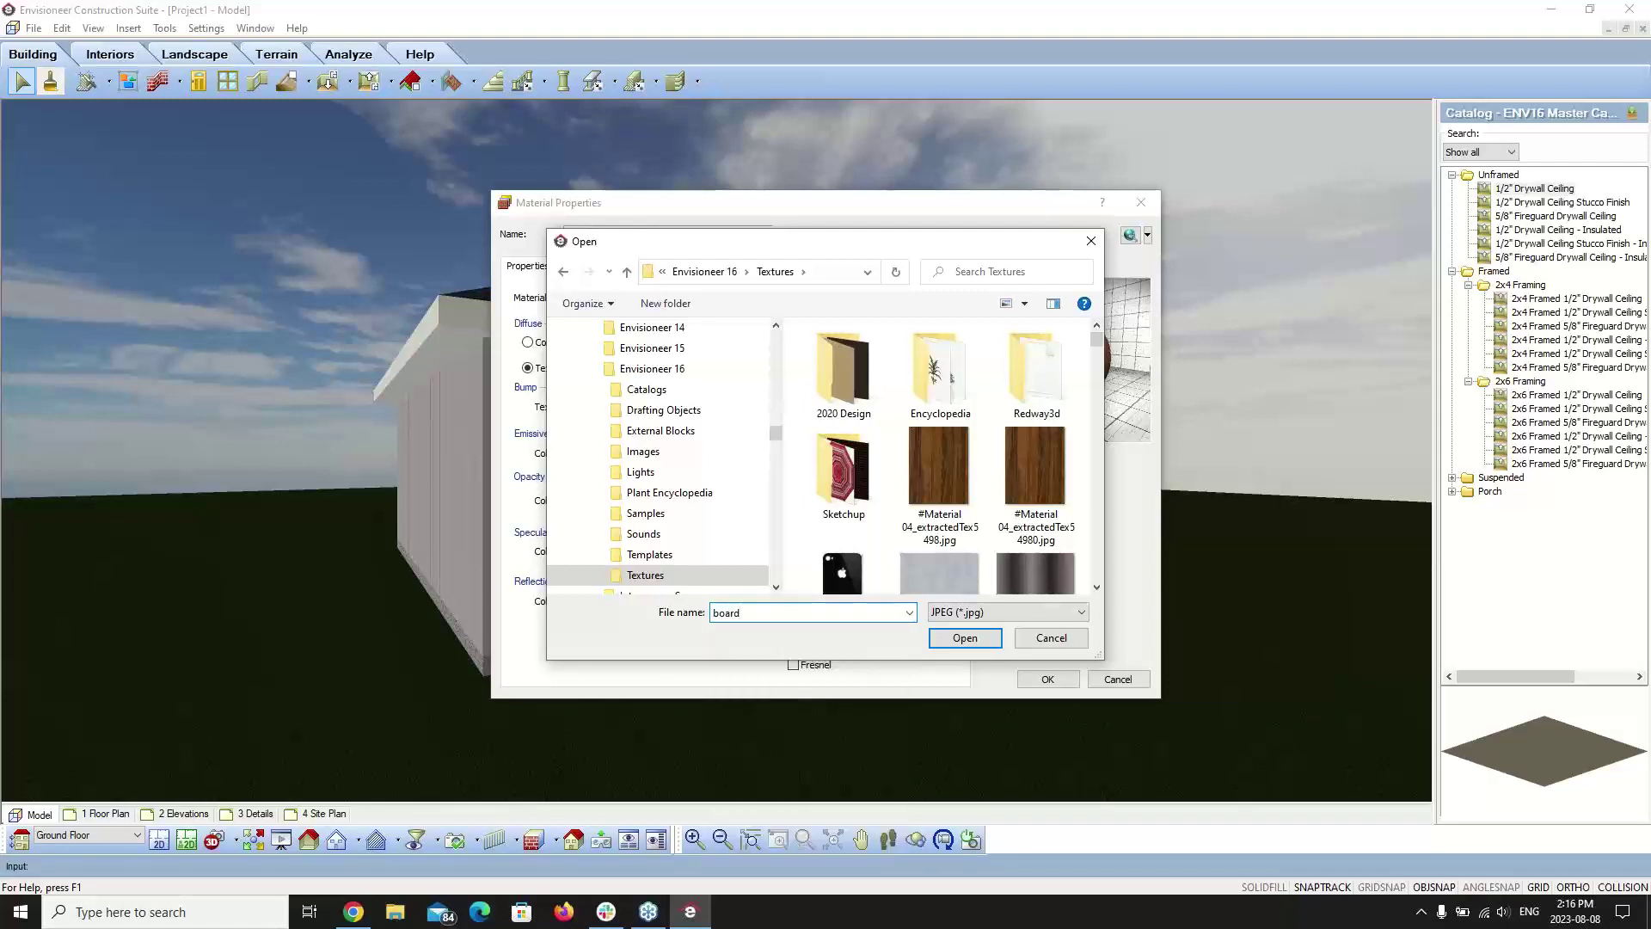
pyautogui.press('BackSpace')
pyautogui.press('BackSpace')
pyautogui.press('BackSpace')
pyautogui.press('BackSpace')
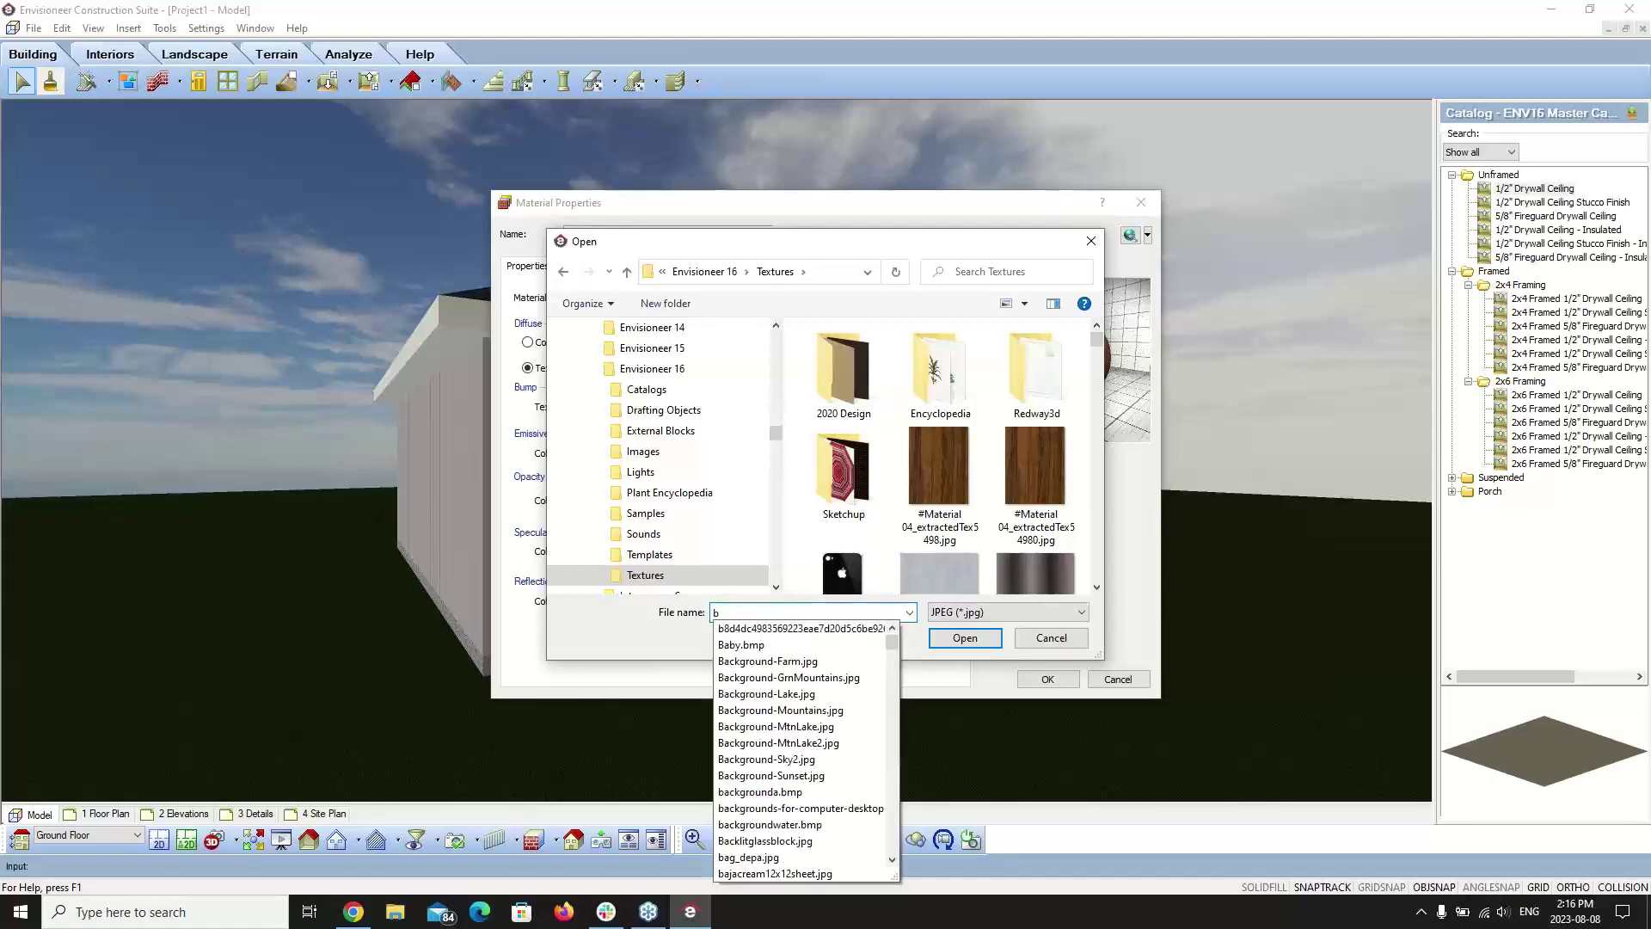
# - Load BnB-Blue.jpeg from the Textures folder as the diffuse texture image
pyautogui.write('nb')
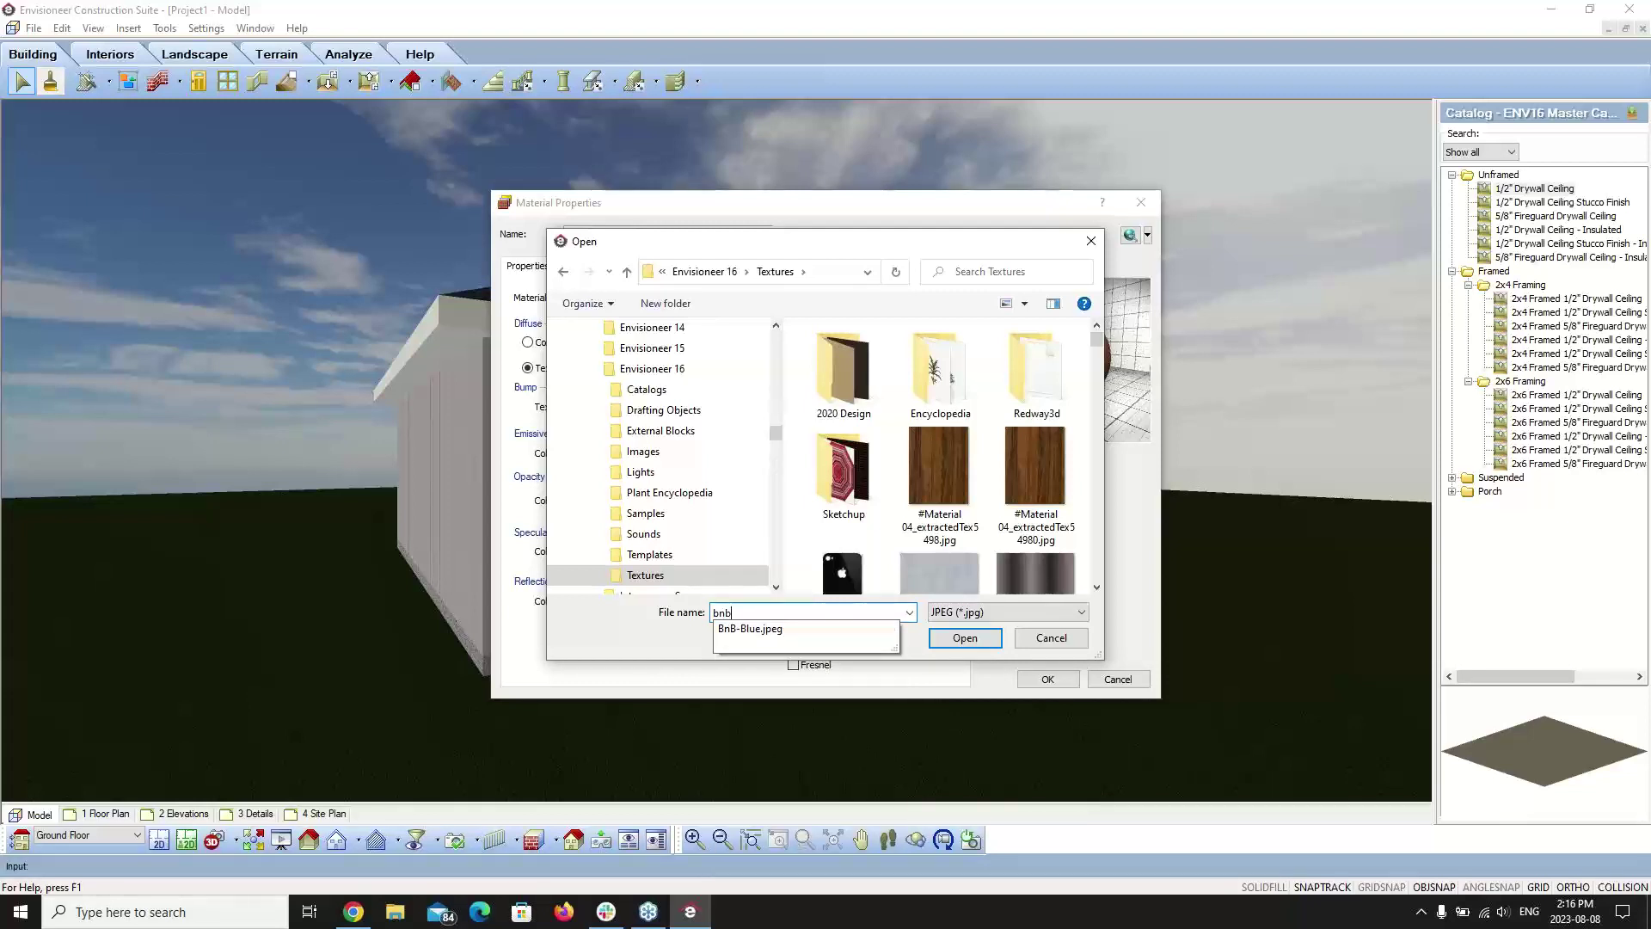
pyautogui.click(748, 630)
pyautogui.click(965, 637)
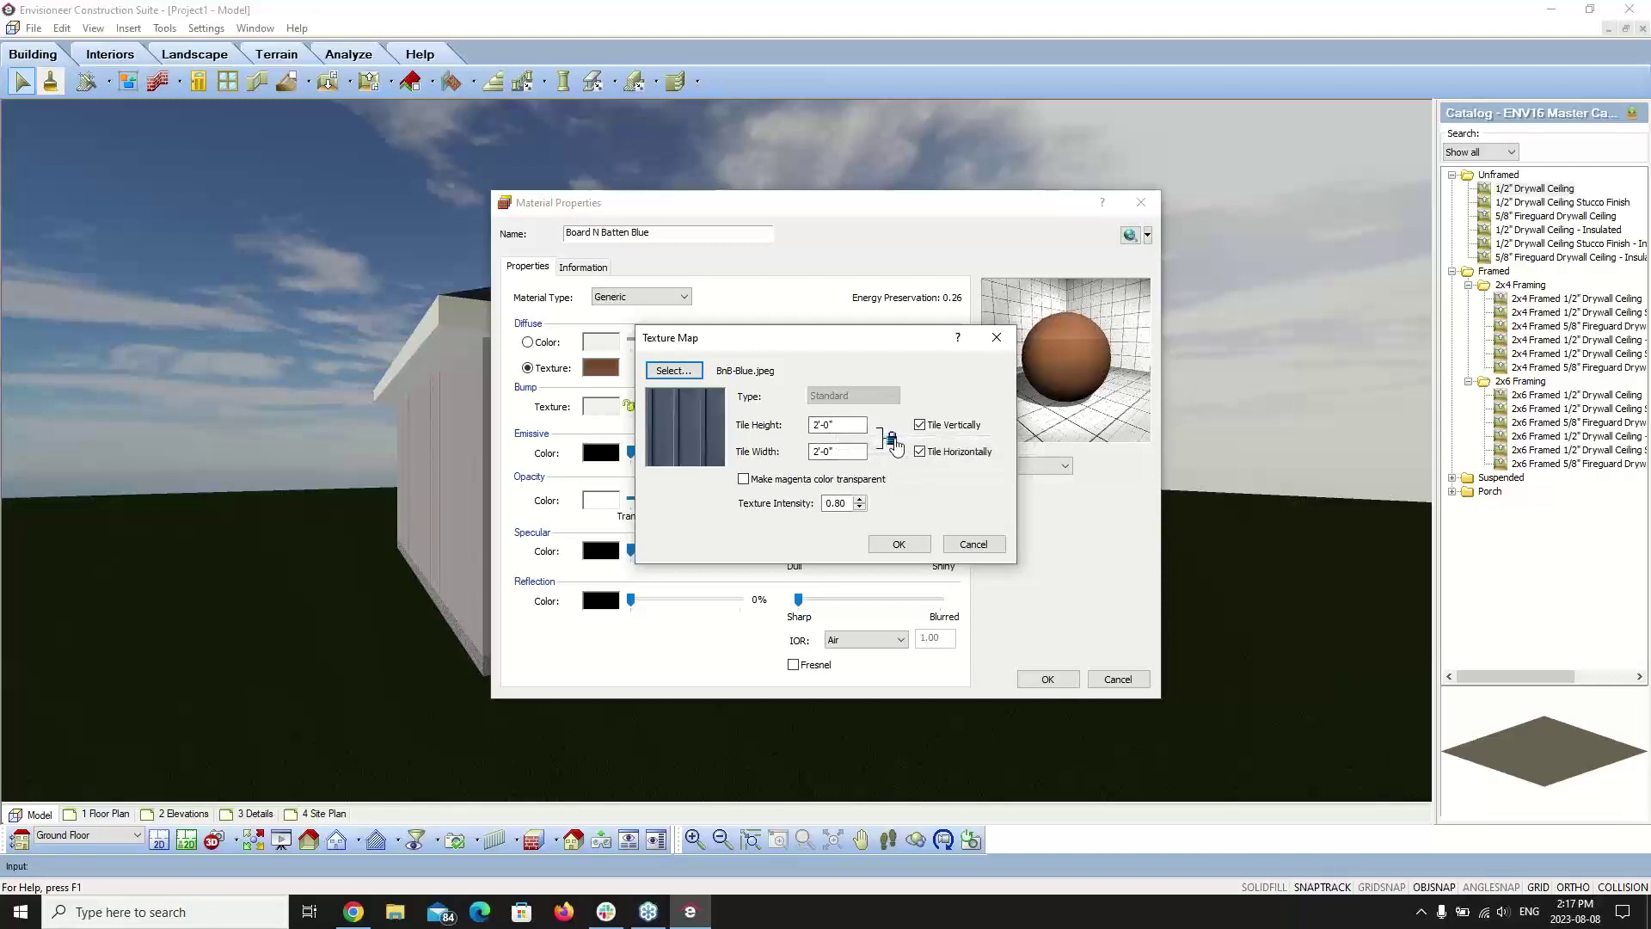
# - Unlink the diffuse texture's tile height from its width, set the tile height to 10'-0", and accept the texture map
pyautogui.click(892, 440)
pyautogui.doubleClick(843, 425)
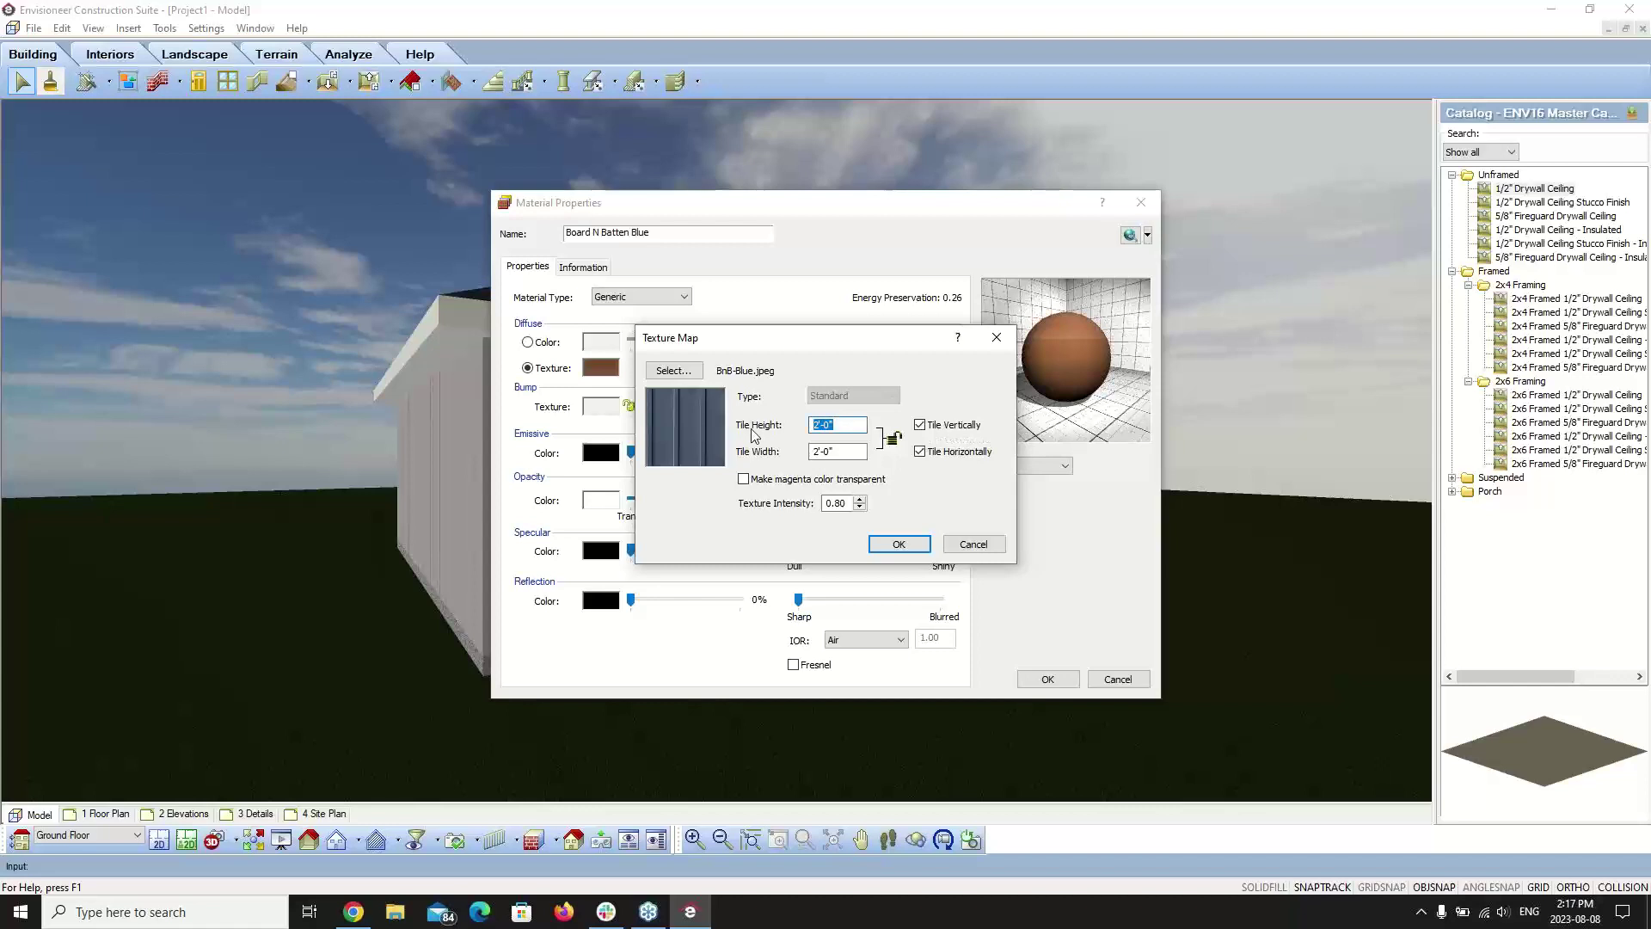
pyautogui.write("8'")
pyautogui.click(839, 451)
pyautogui.click(820, 424)
pyautogui.press('BackSpace')
pyautogui.write('10')
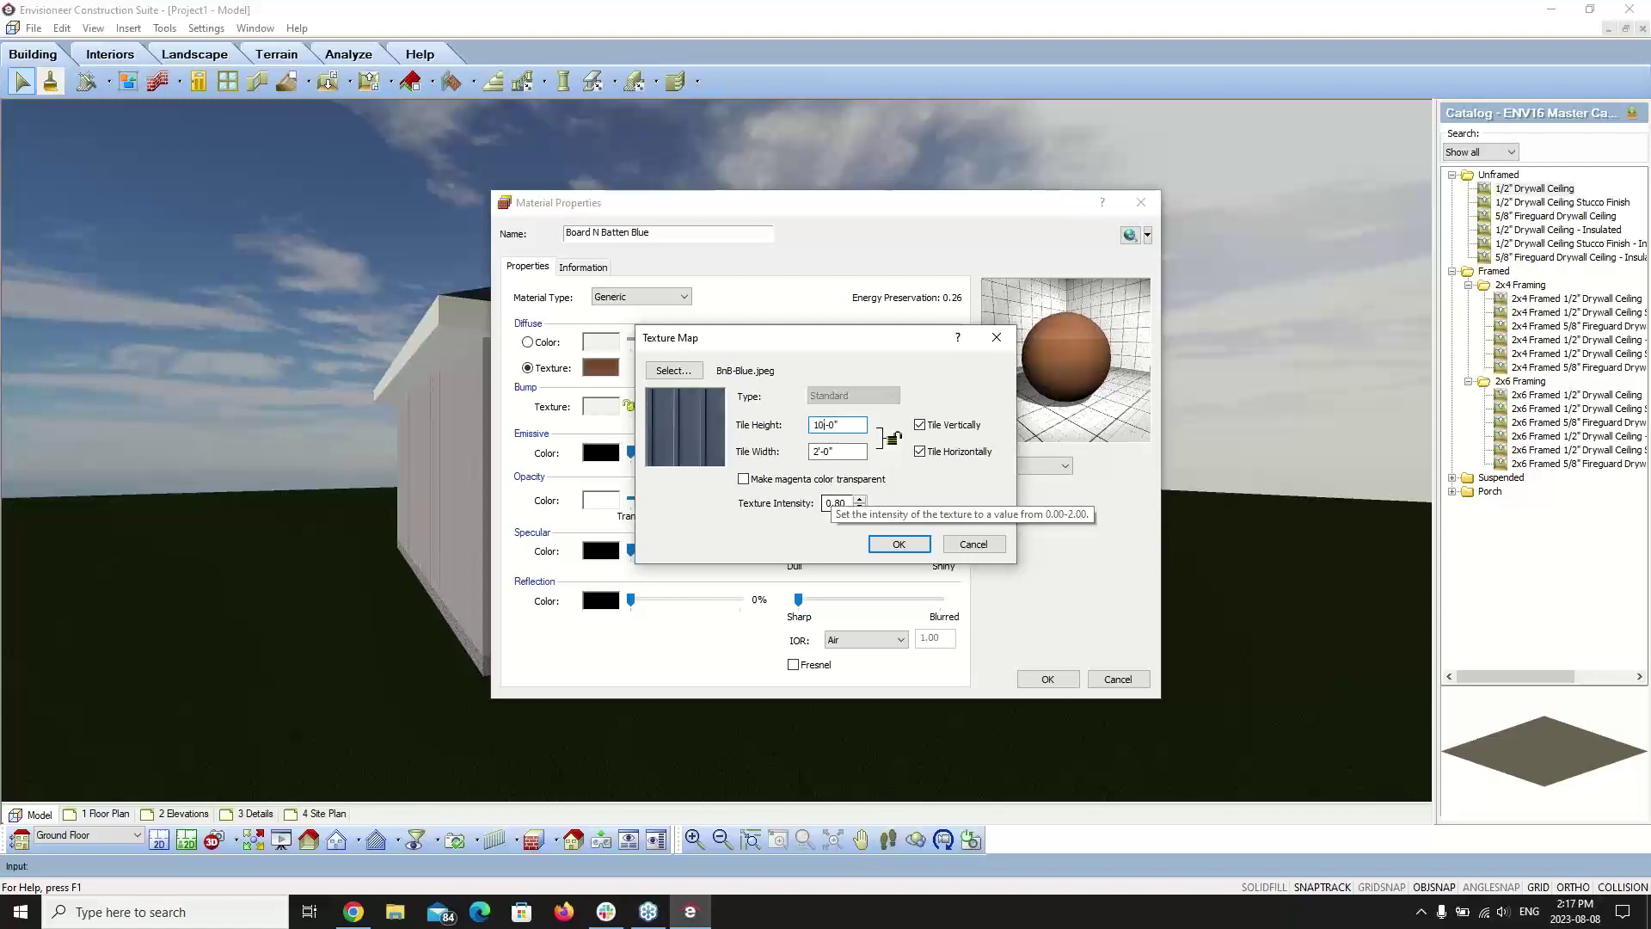
pyautogui.click(842, 458)
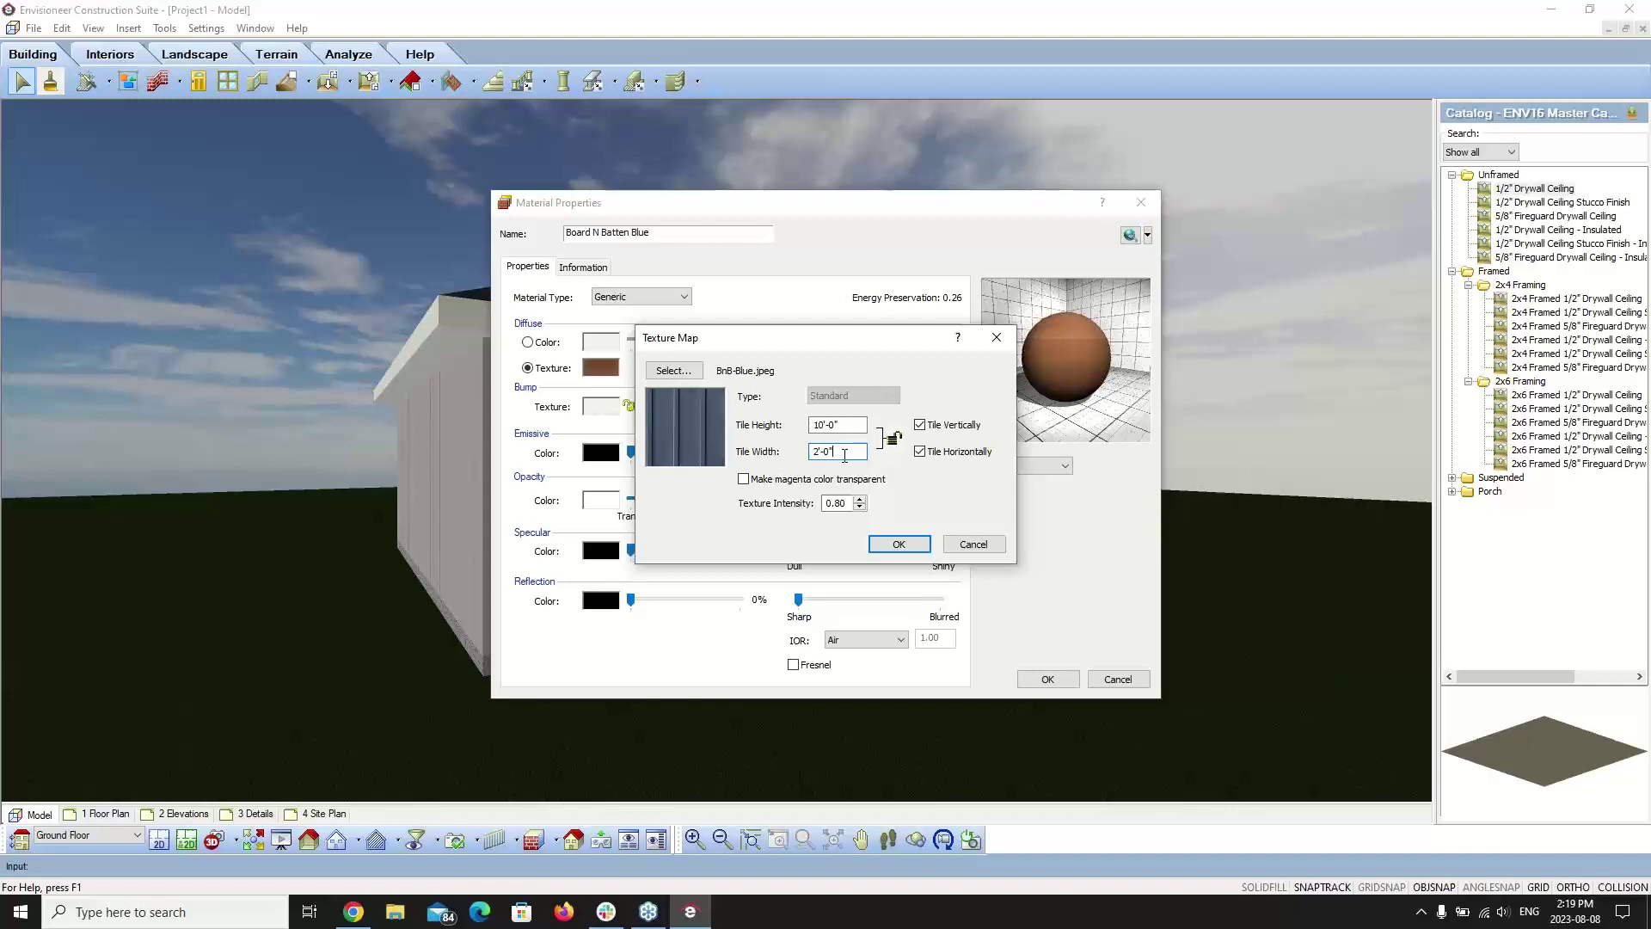
pyautogui.click(898, 543)
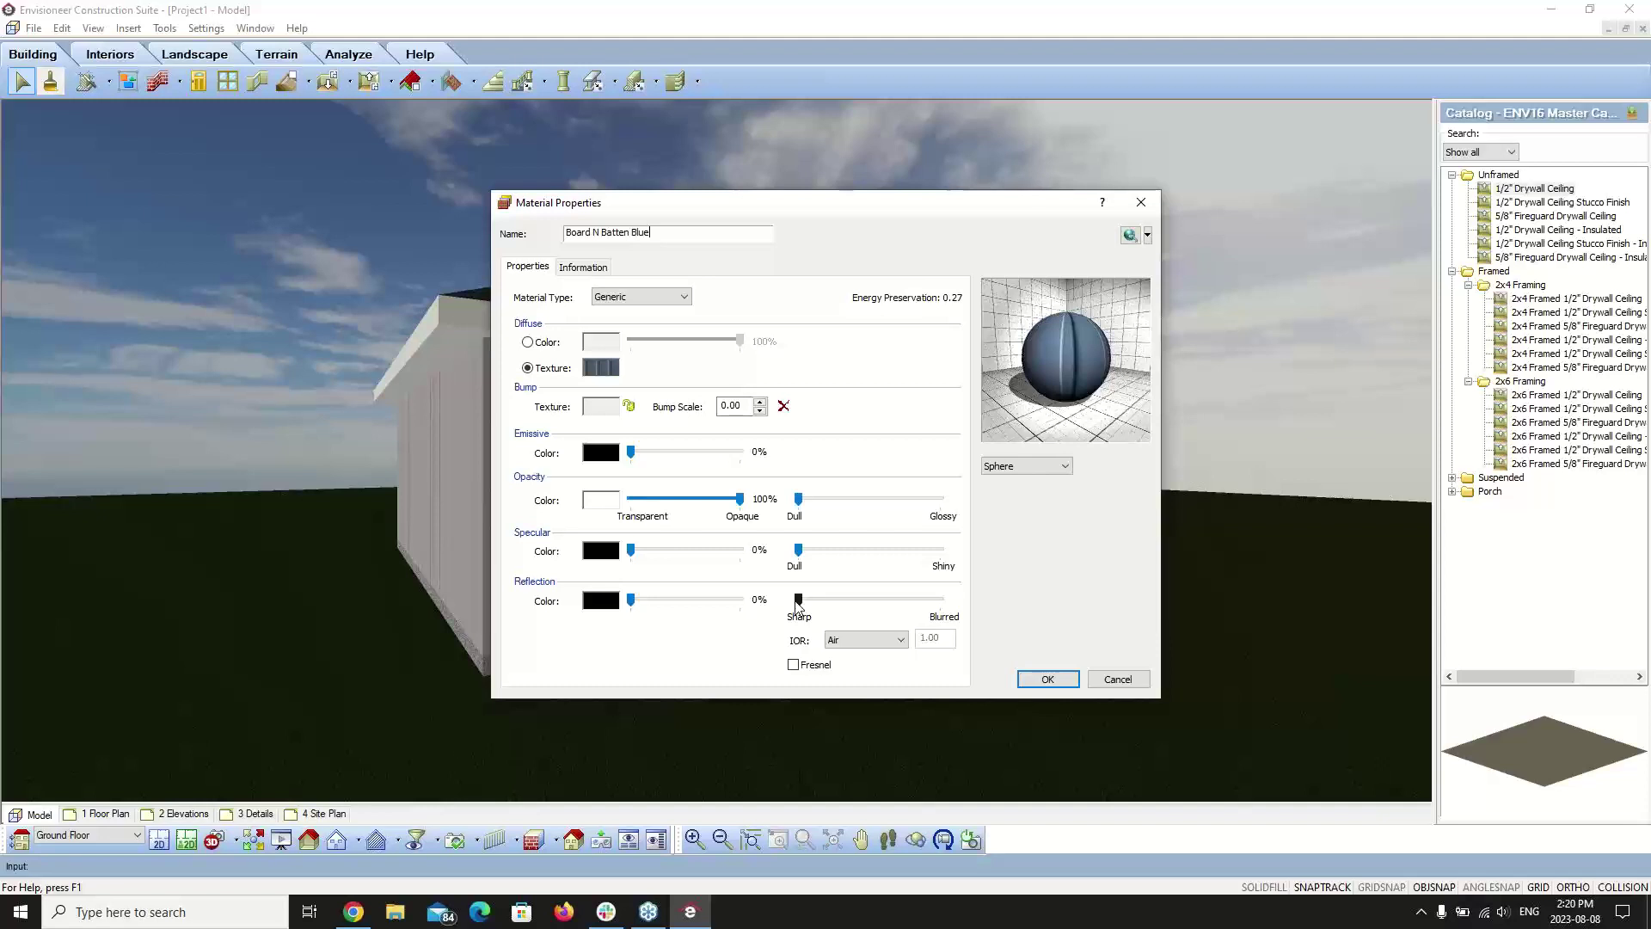
# - Load BnB-Blue.jpeg from the Textures folder as the material's bump texture image
pyautogui.click(593, 411)
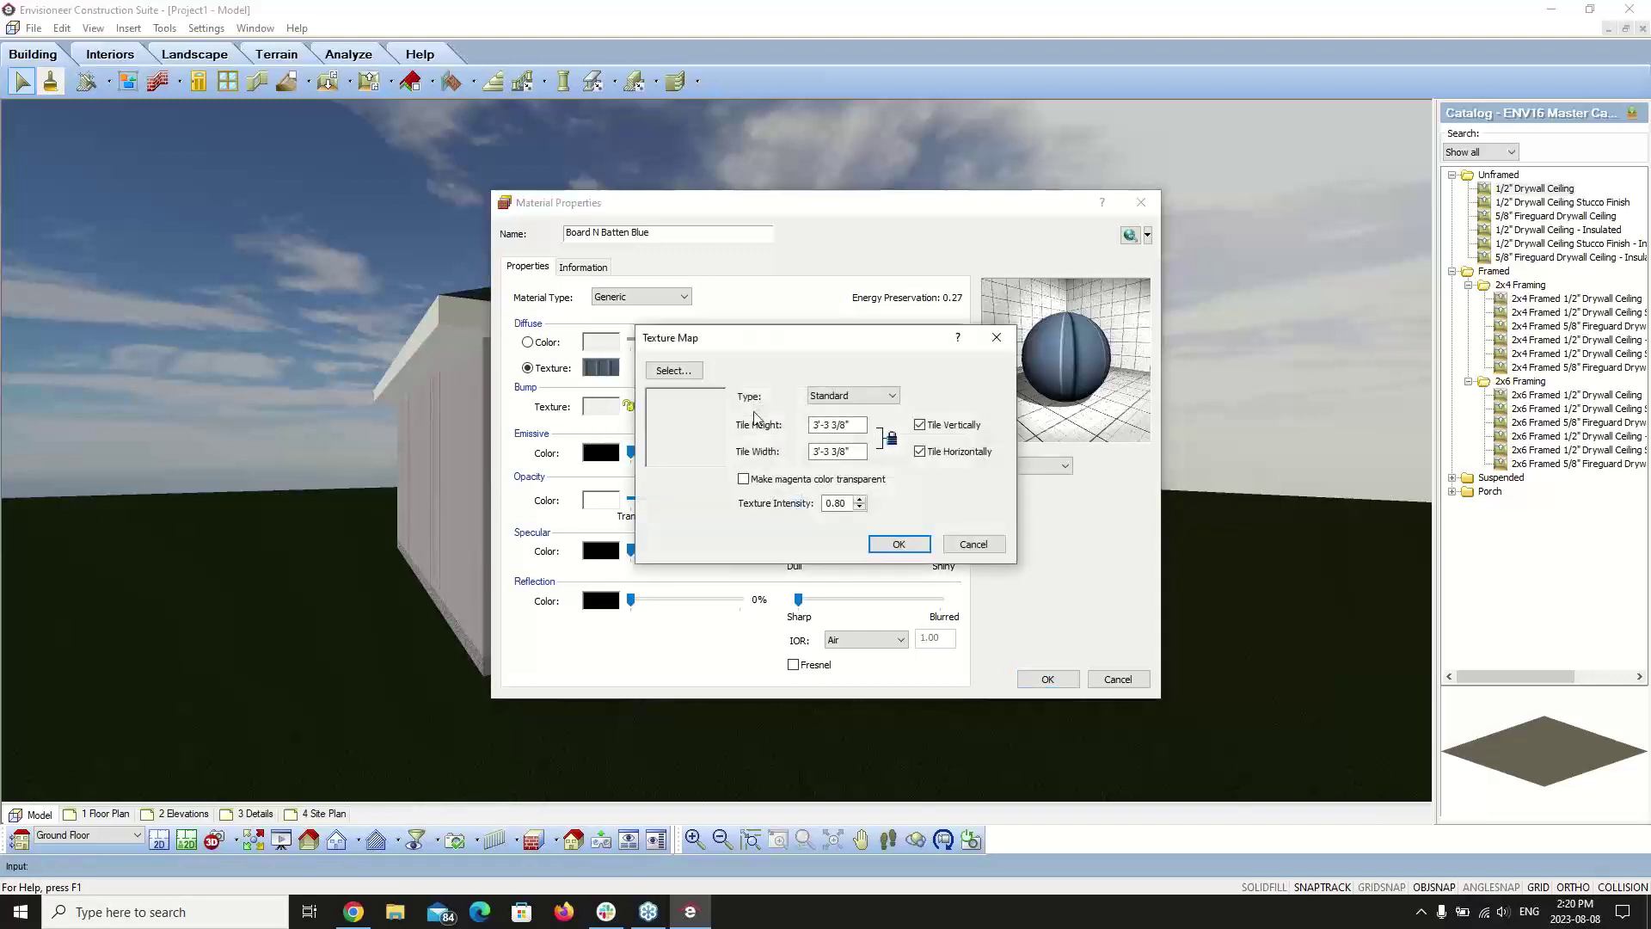
pyautogui.click(678, 372)
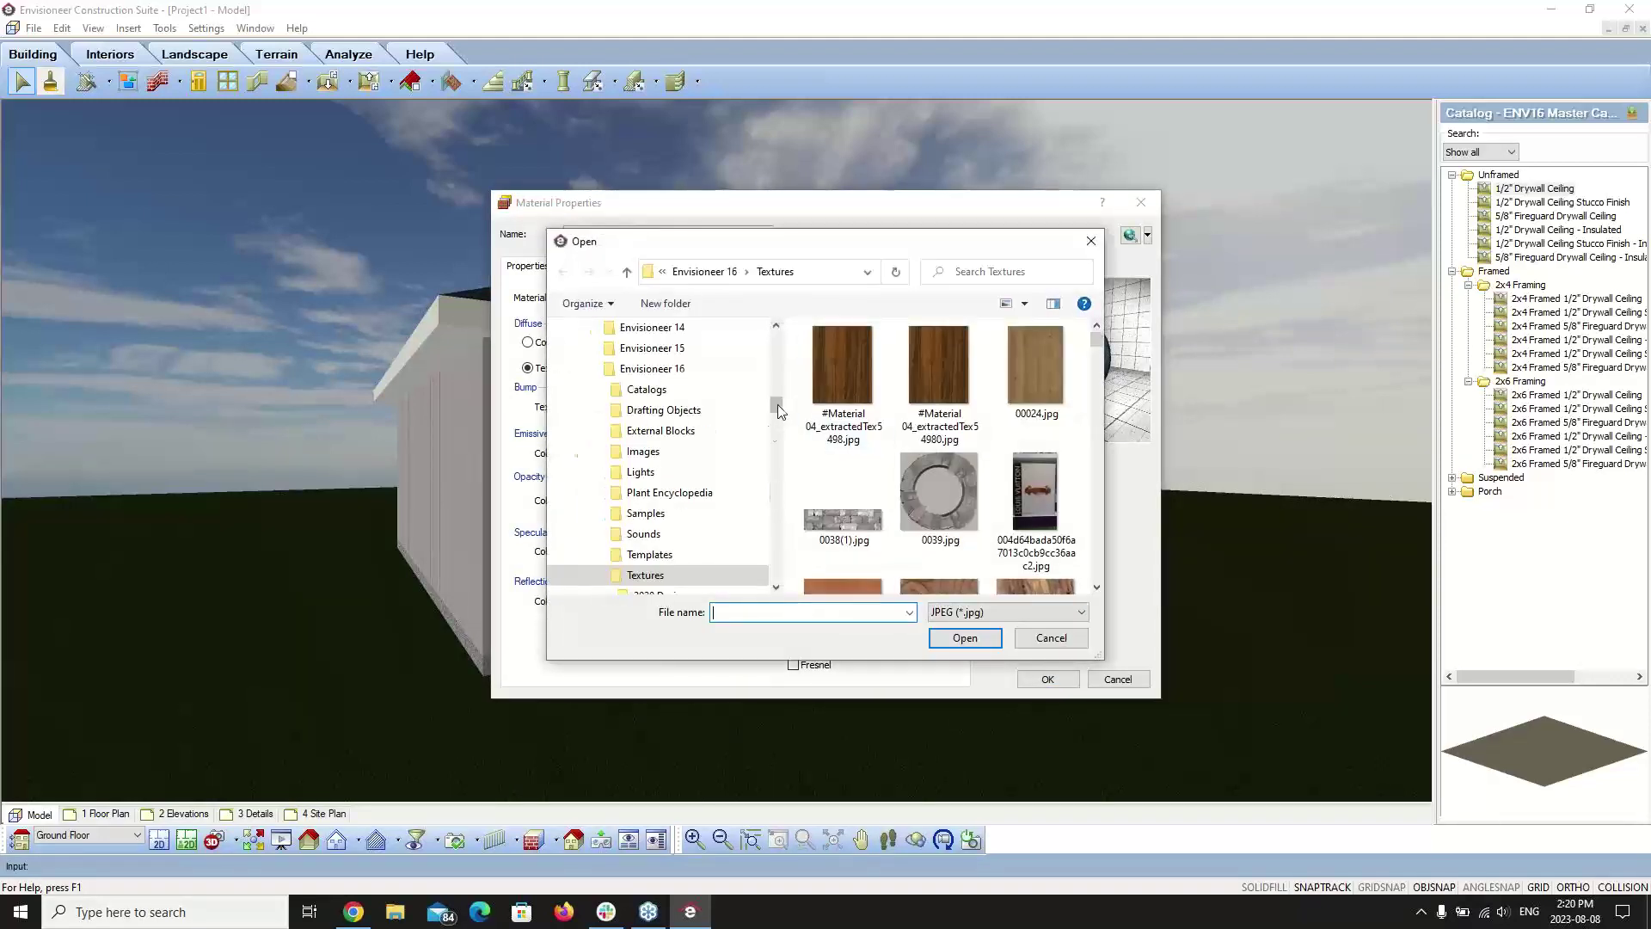
pyautogui.scroll(-5, 838, 383)
pyautogui.click(837, 383)
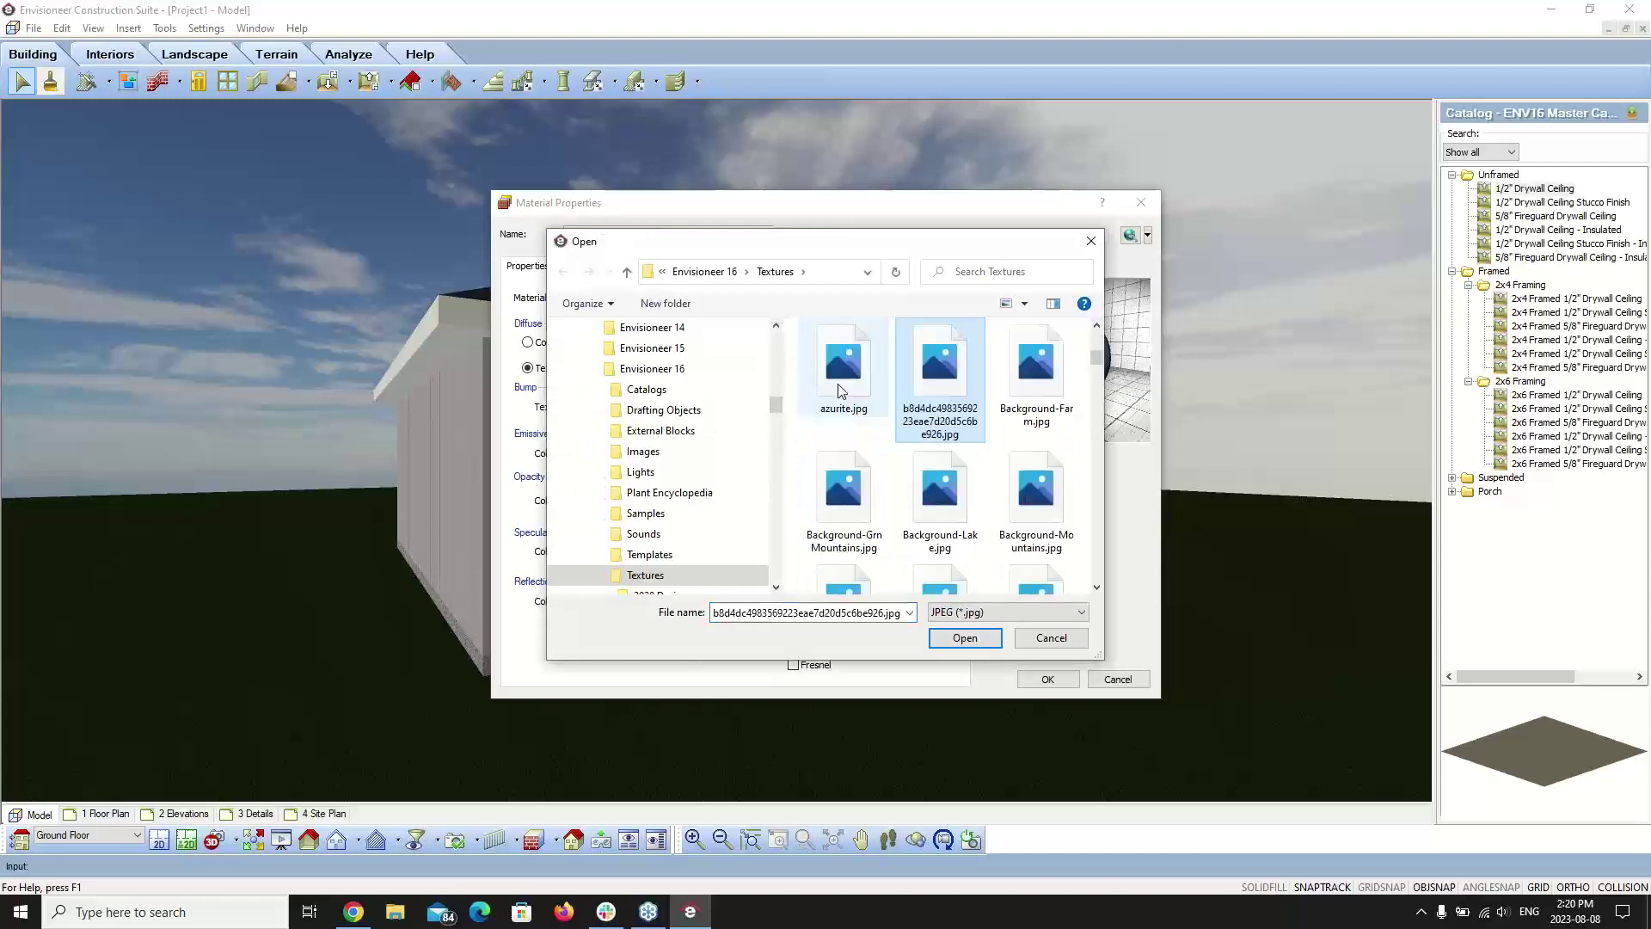
pyautogui.scroll(-3, 838, 384)
pyautogui.click(837, 384)
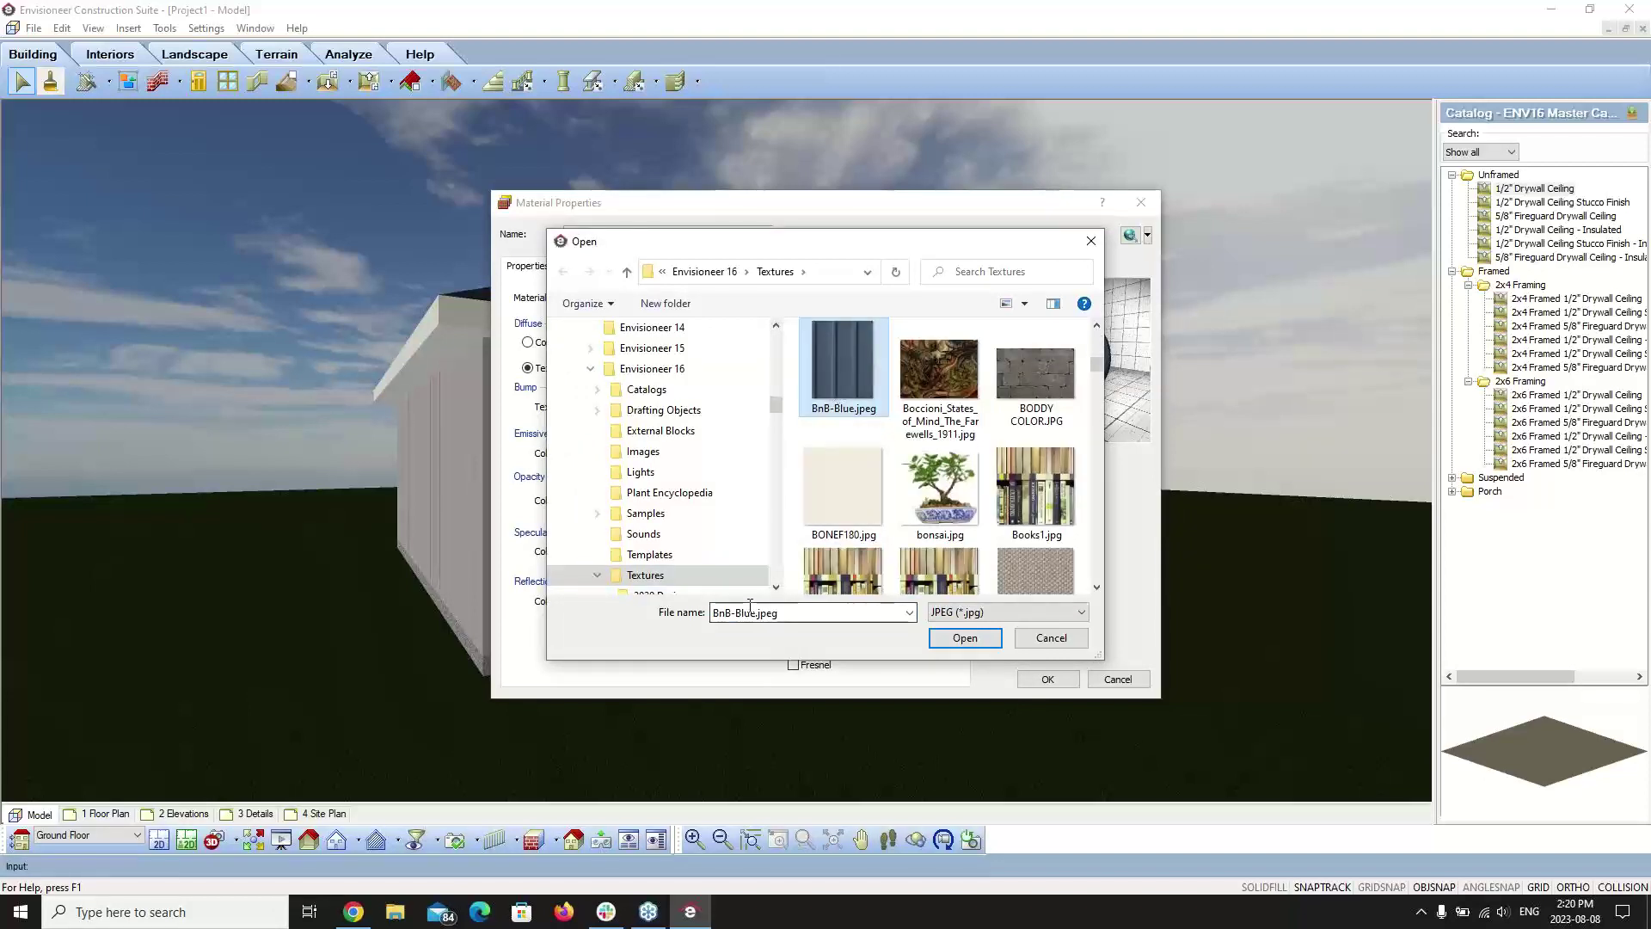
pyautogui.click(965, 639)
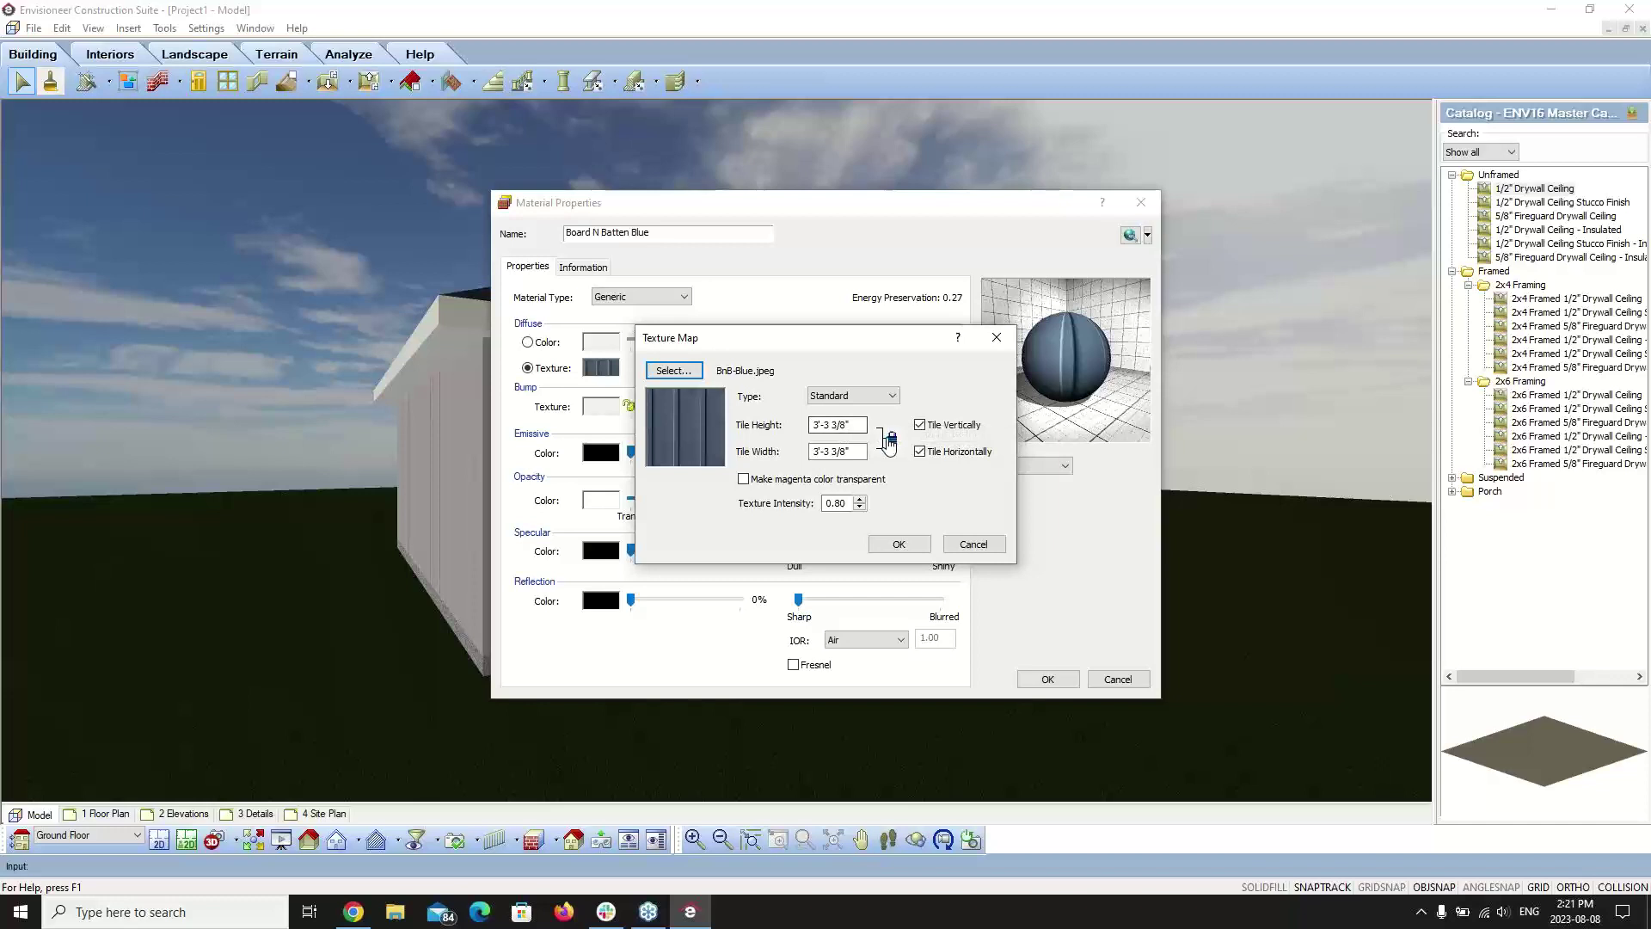
# - Unlink the bump texture's tile dimensions, set tile height 10'-0" and tile width 2'-0", keep the Standard type, and accept the map
pyautogui.click(855, 424)
pyautogui.moveTo(855, 423); pyautogui.dragTo(824, 460)
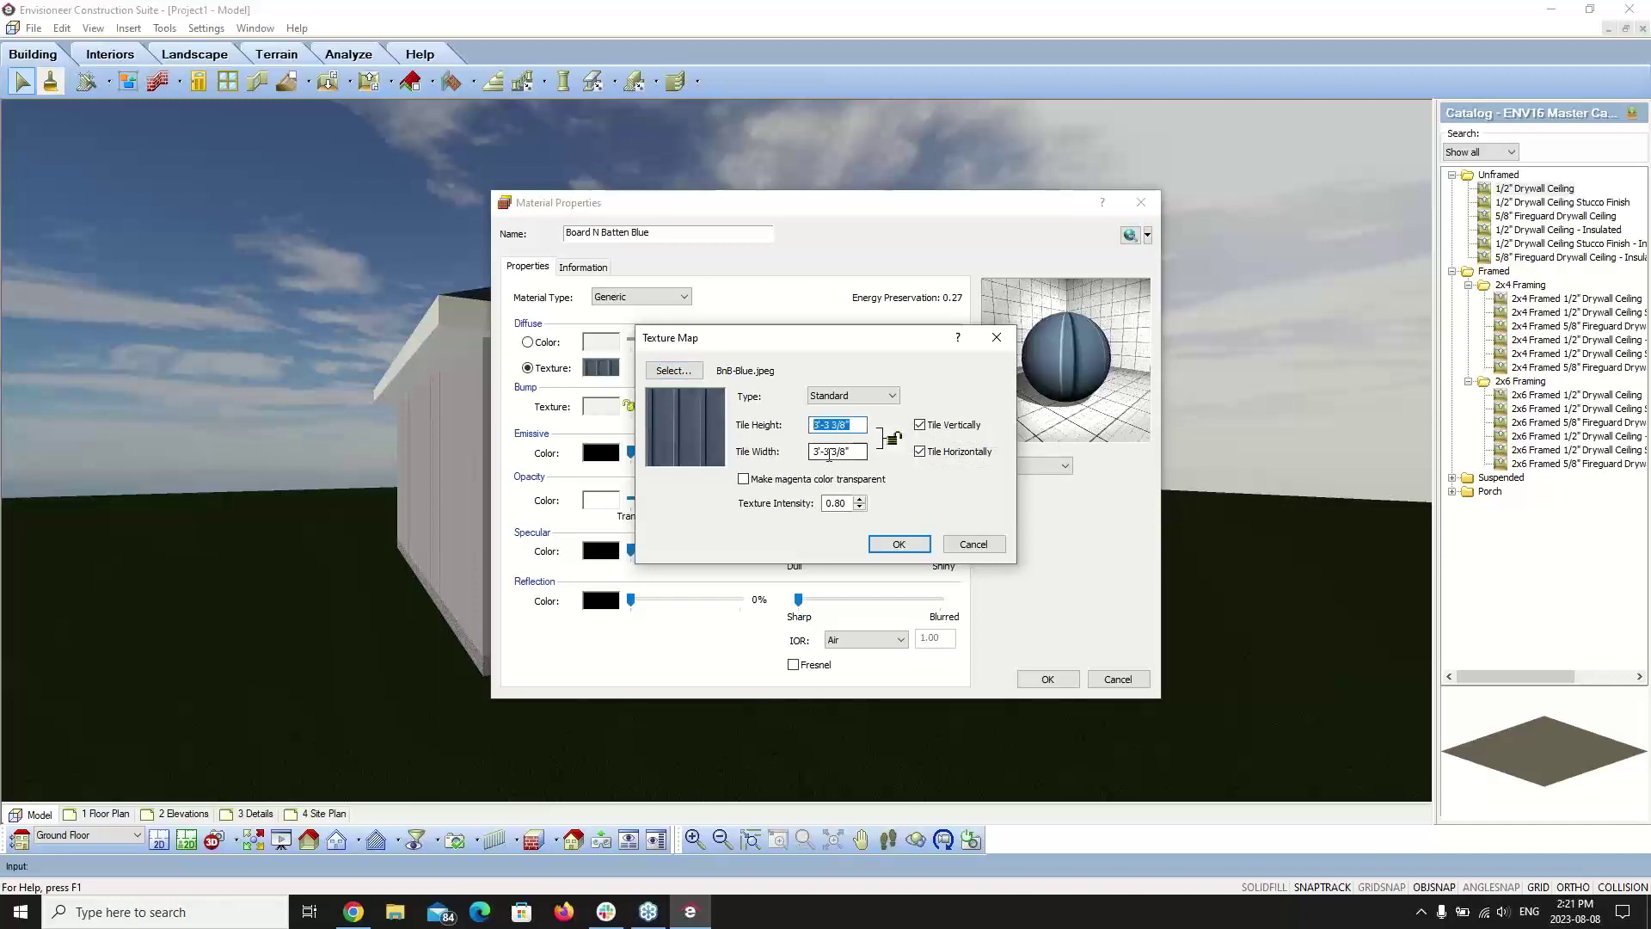
pyautogui.write("10'-0")
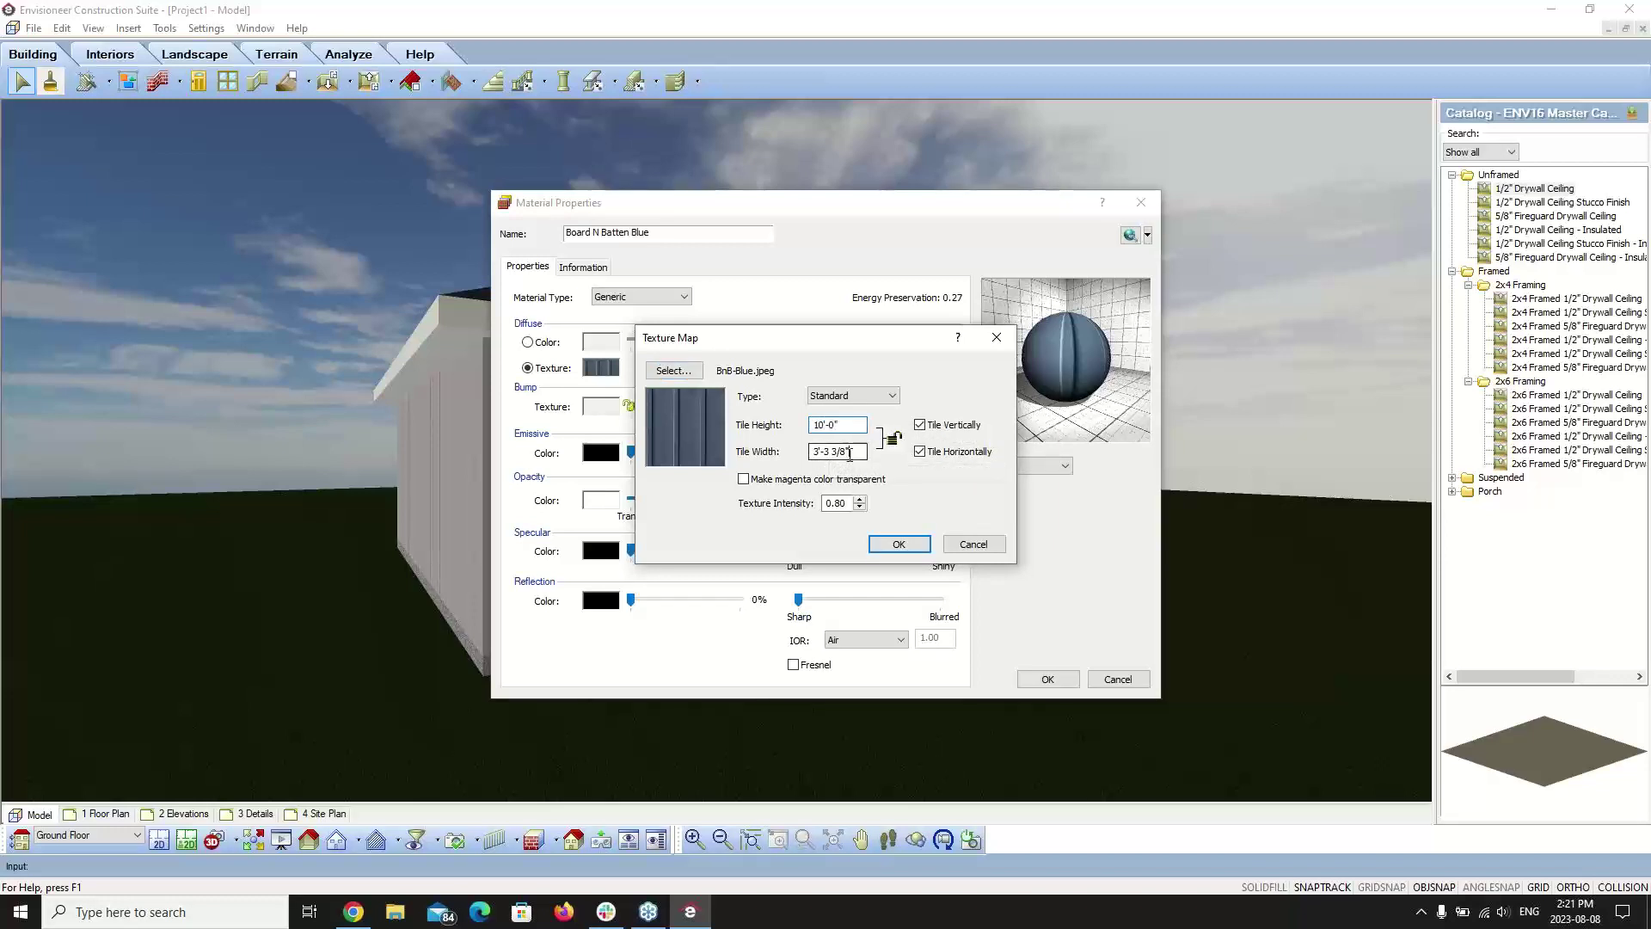
pyautogui.press('Tab')
pyautogui.write('2')
pyautogui.click(851, 427)
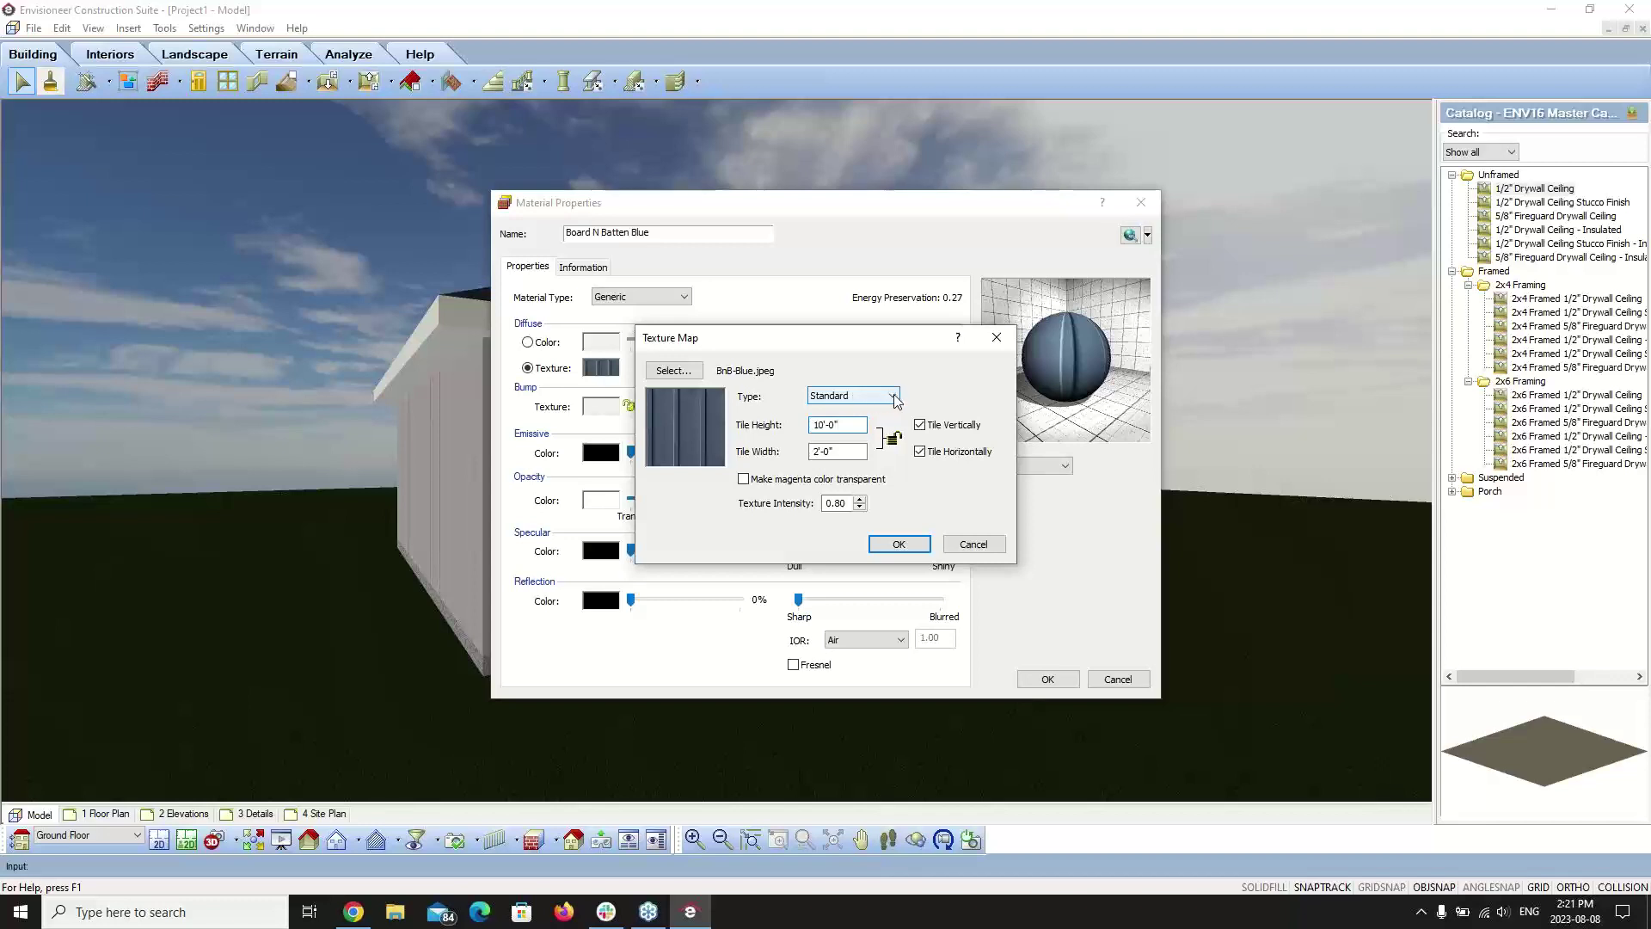
pyautogui.click(893, 396)
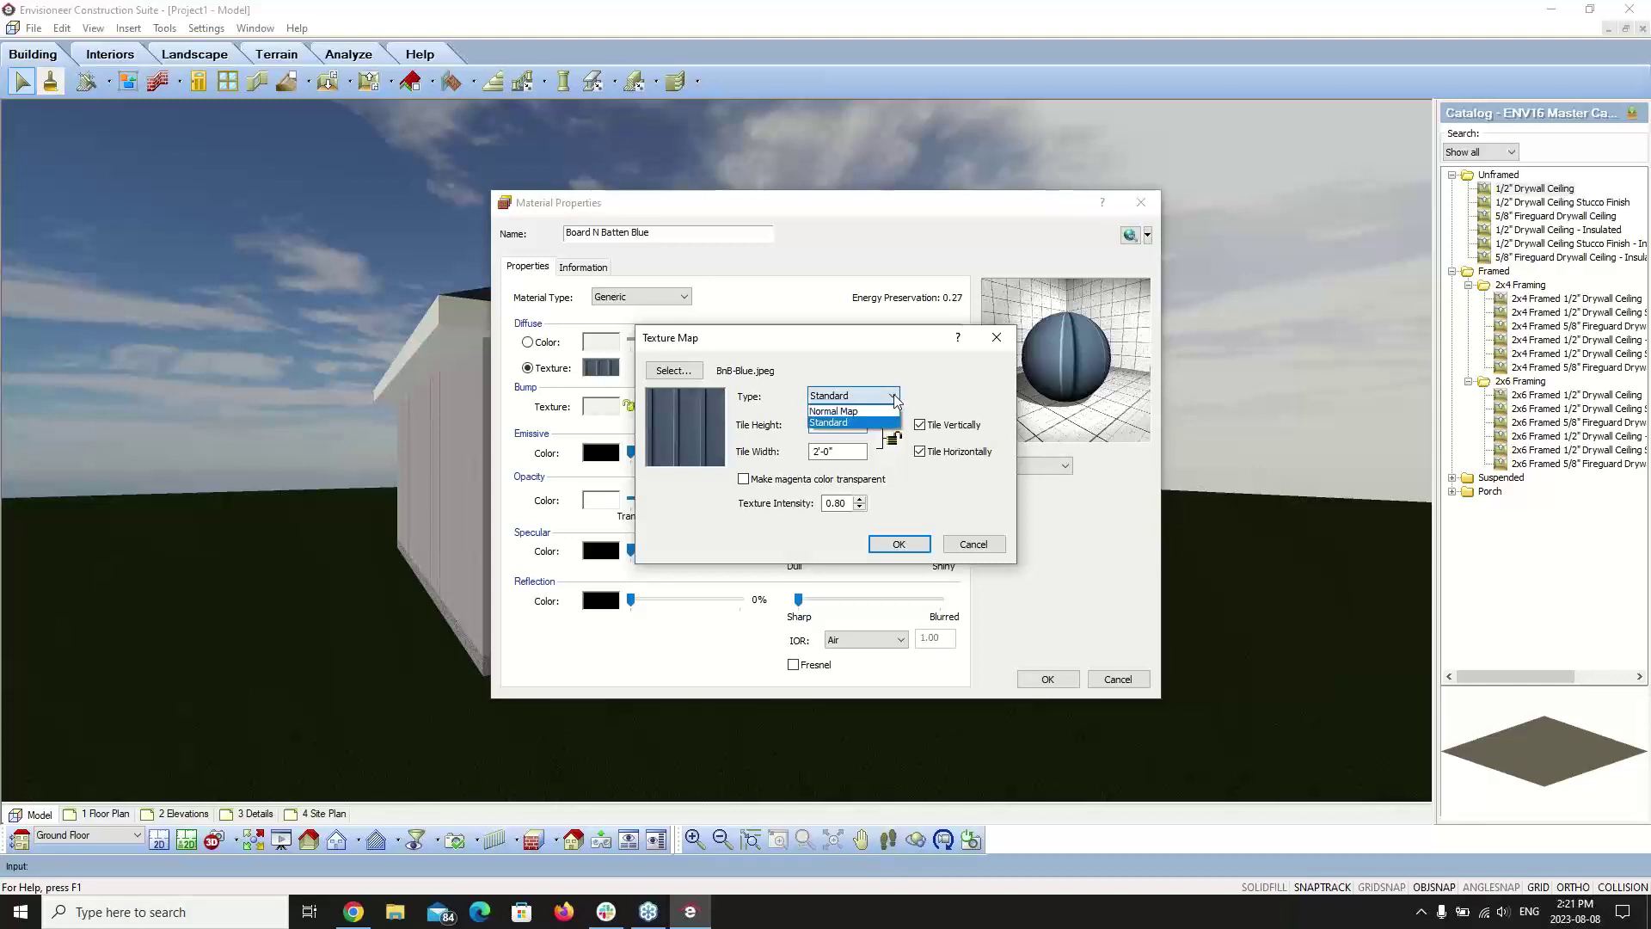
pyautogui.click(842, 422)
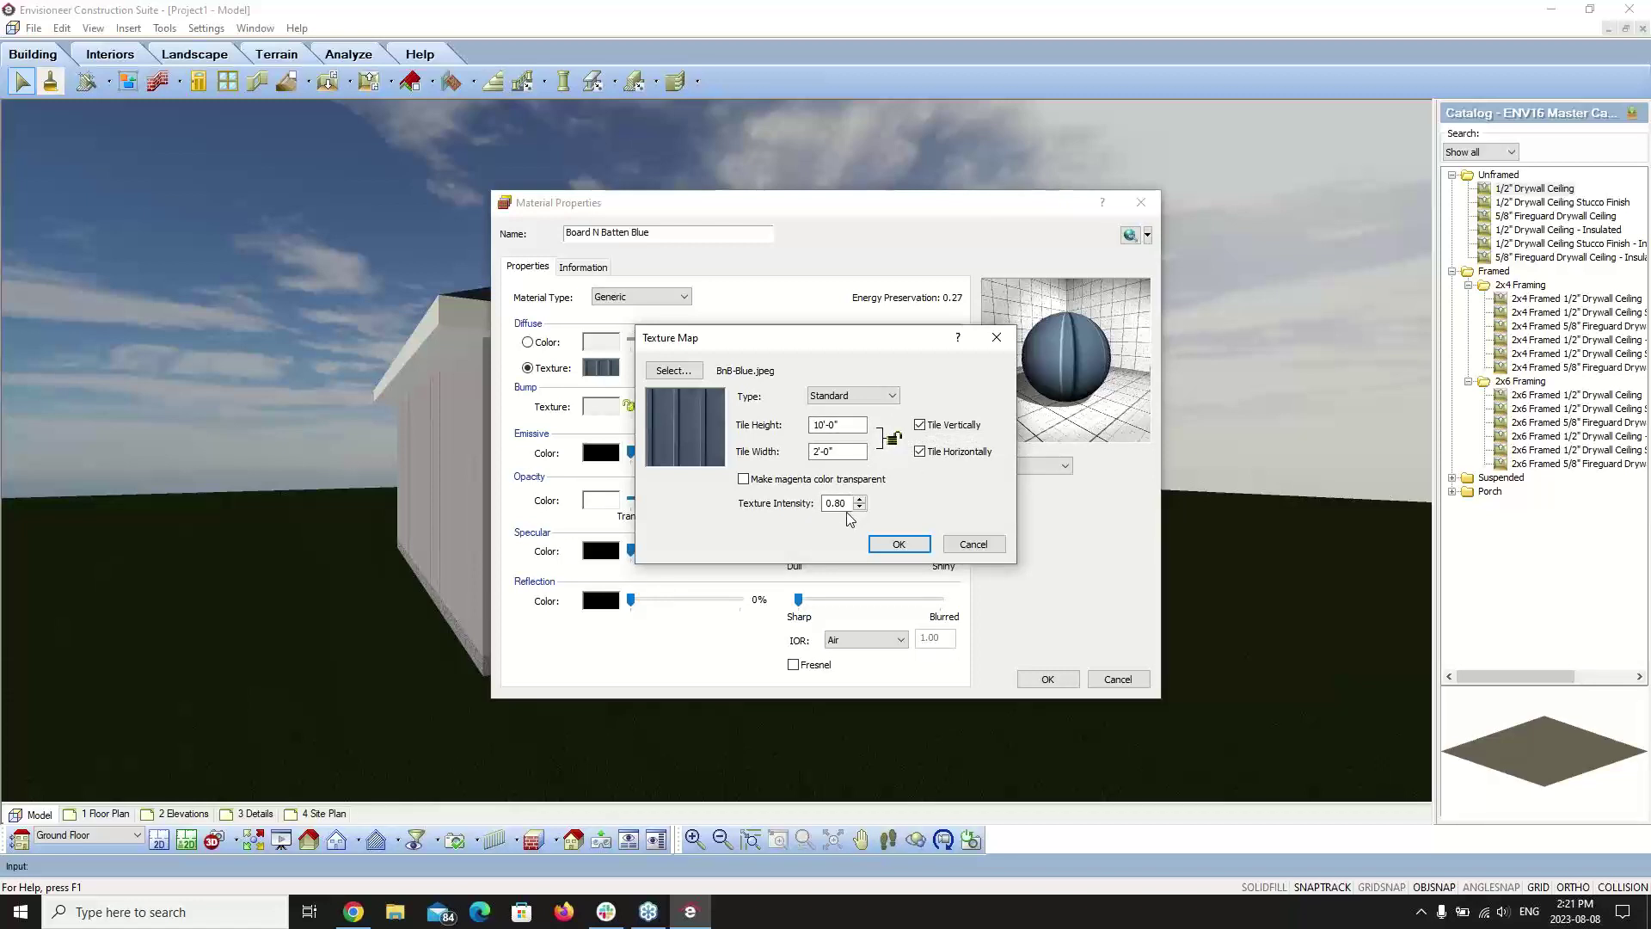
pyautogui.click(898, 544)
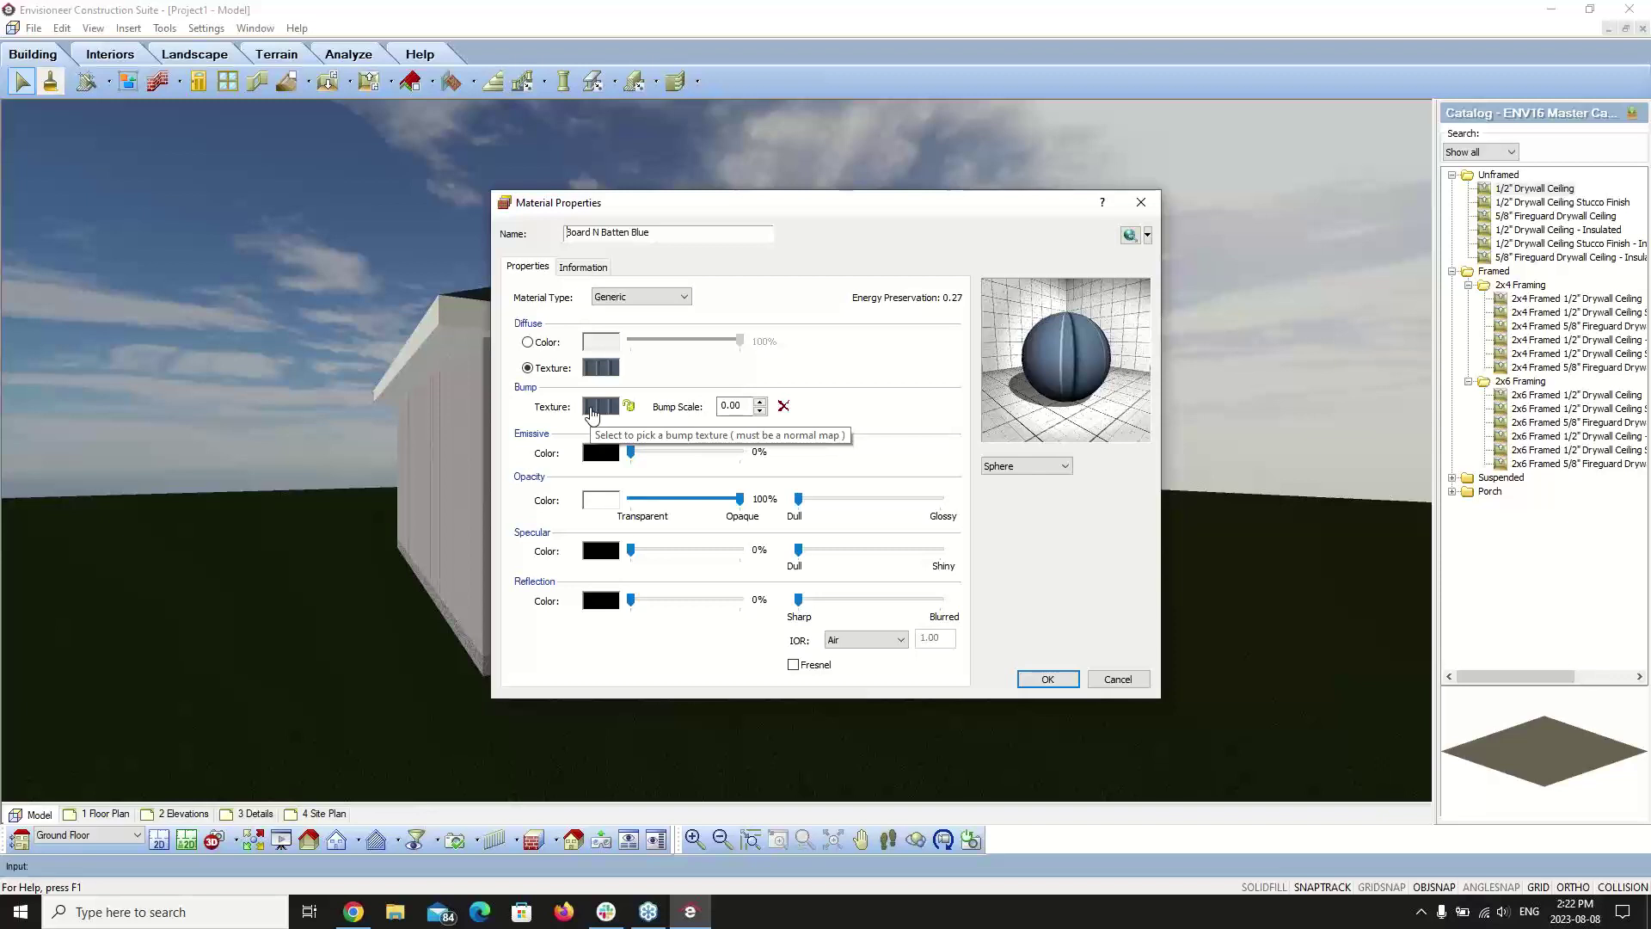
# - Set the material's bump scale to 3.00
pyautogui.click(761, 404)
pyautogui.click(759, 403)
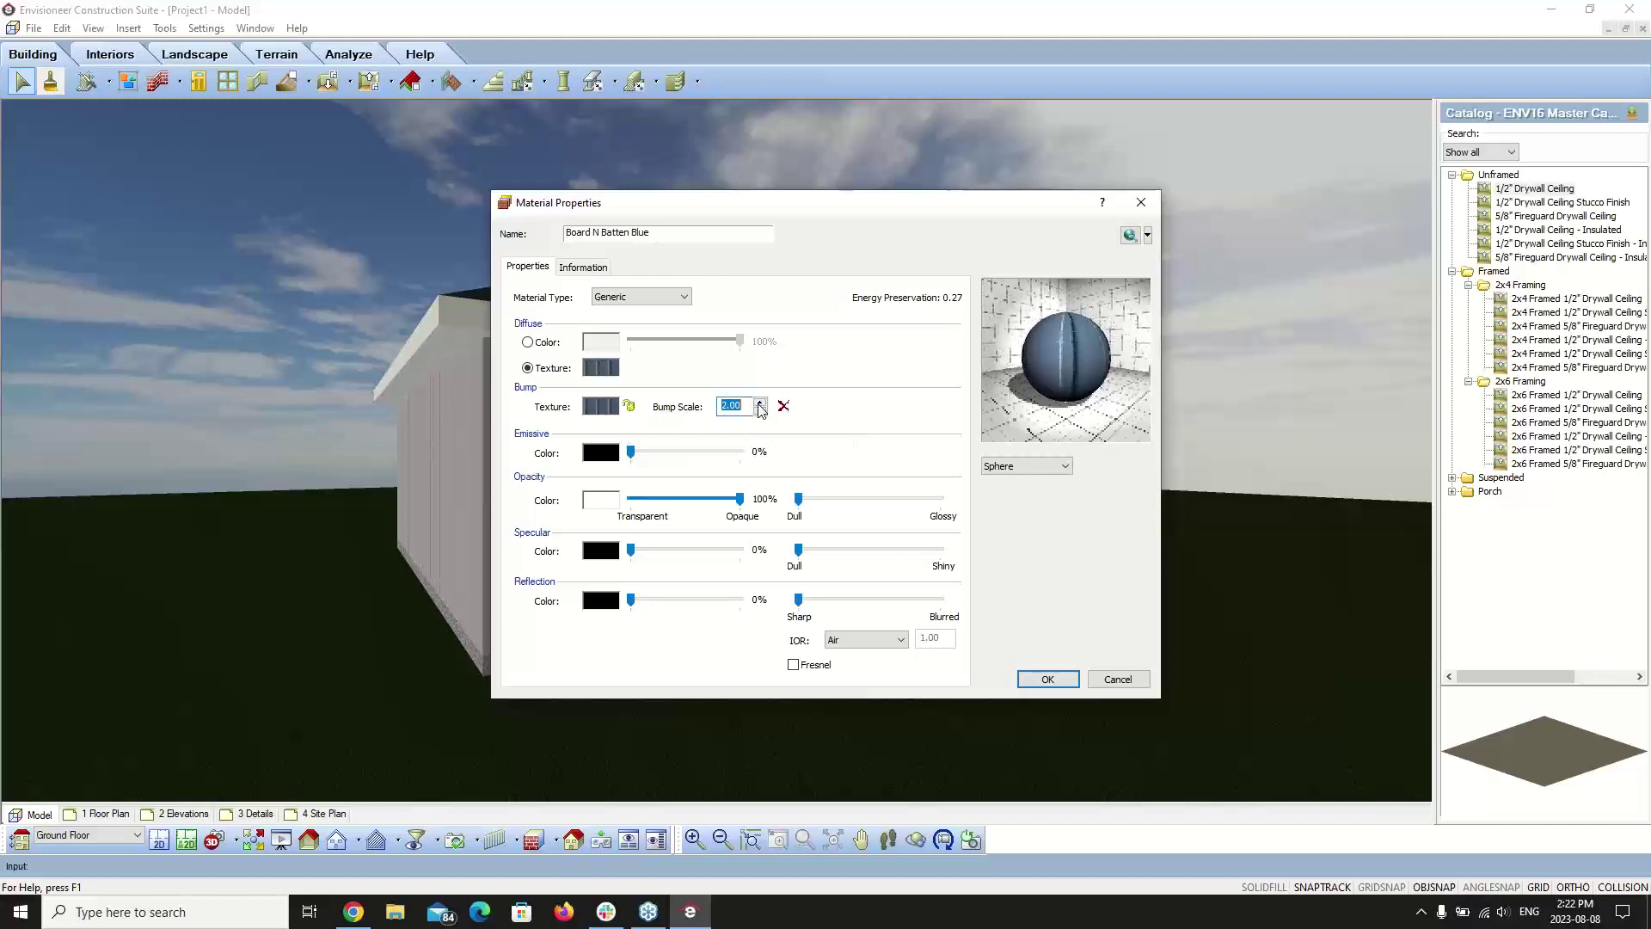
pyautogui.click(759, 403)
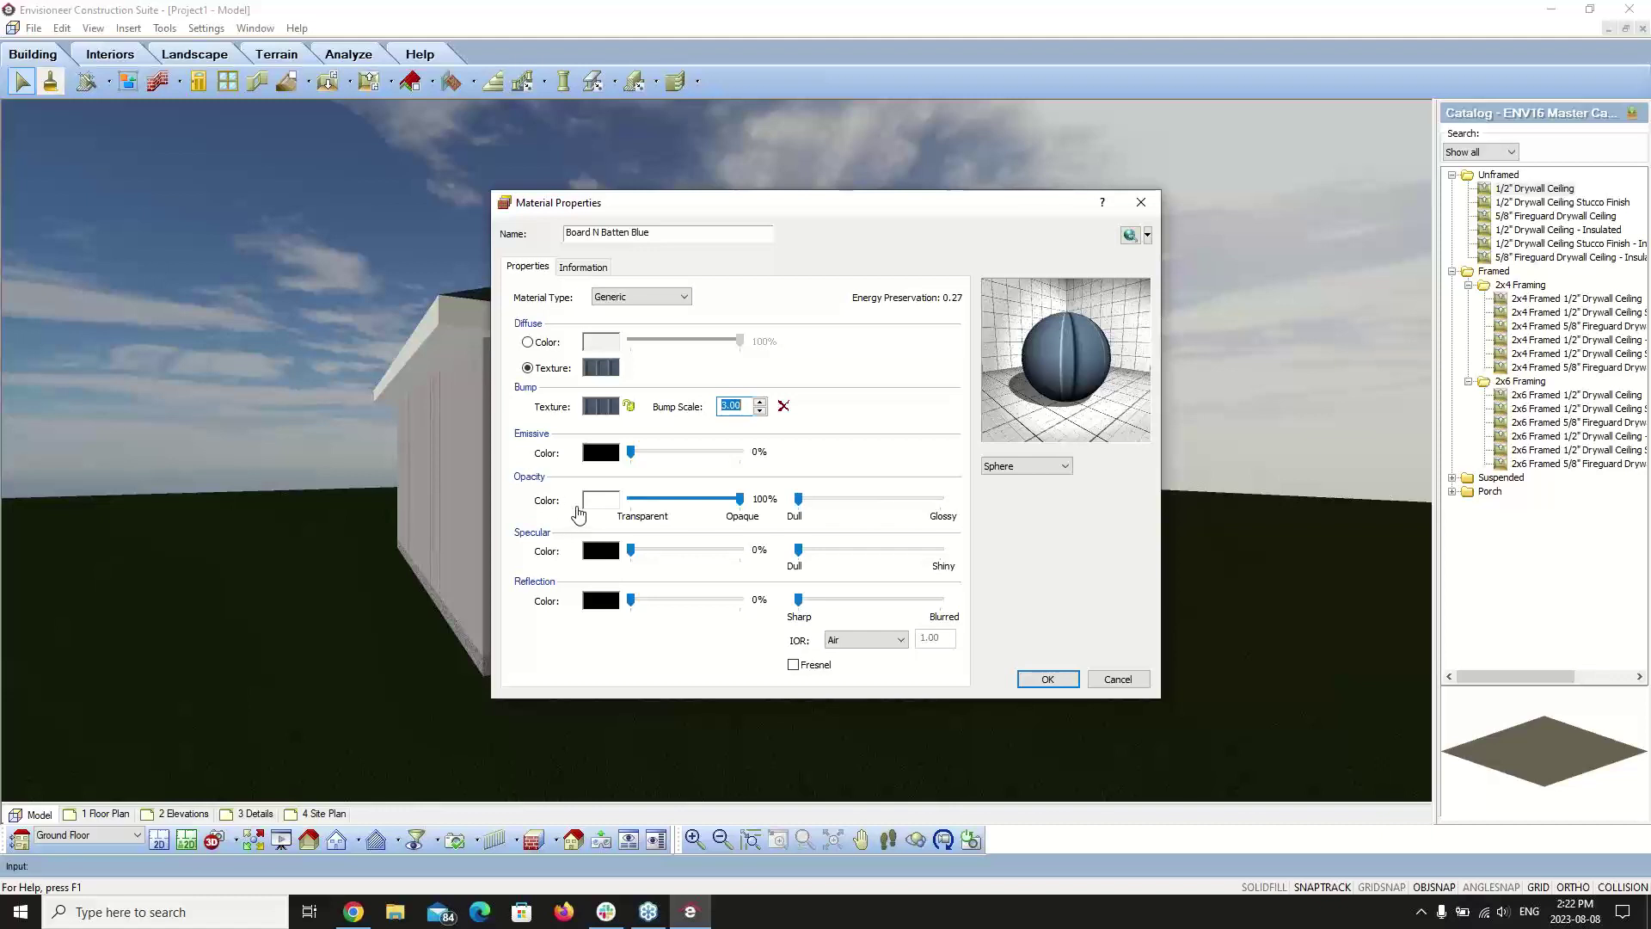
# - Review the Board N Batten Blue material's opacity, its available IOR choices and its Information page
pyautogui.click(741, 501)
pyautogui.click(894, 643)
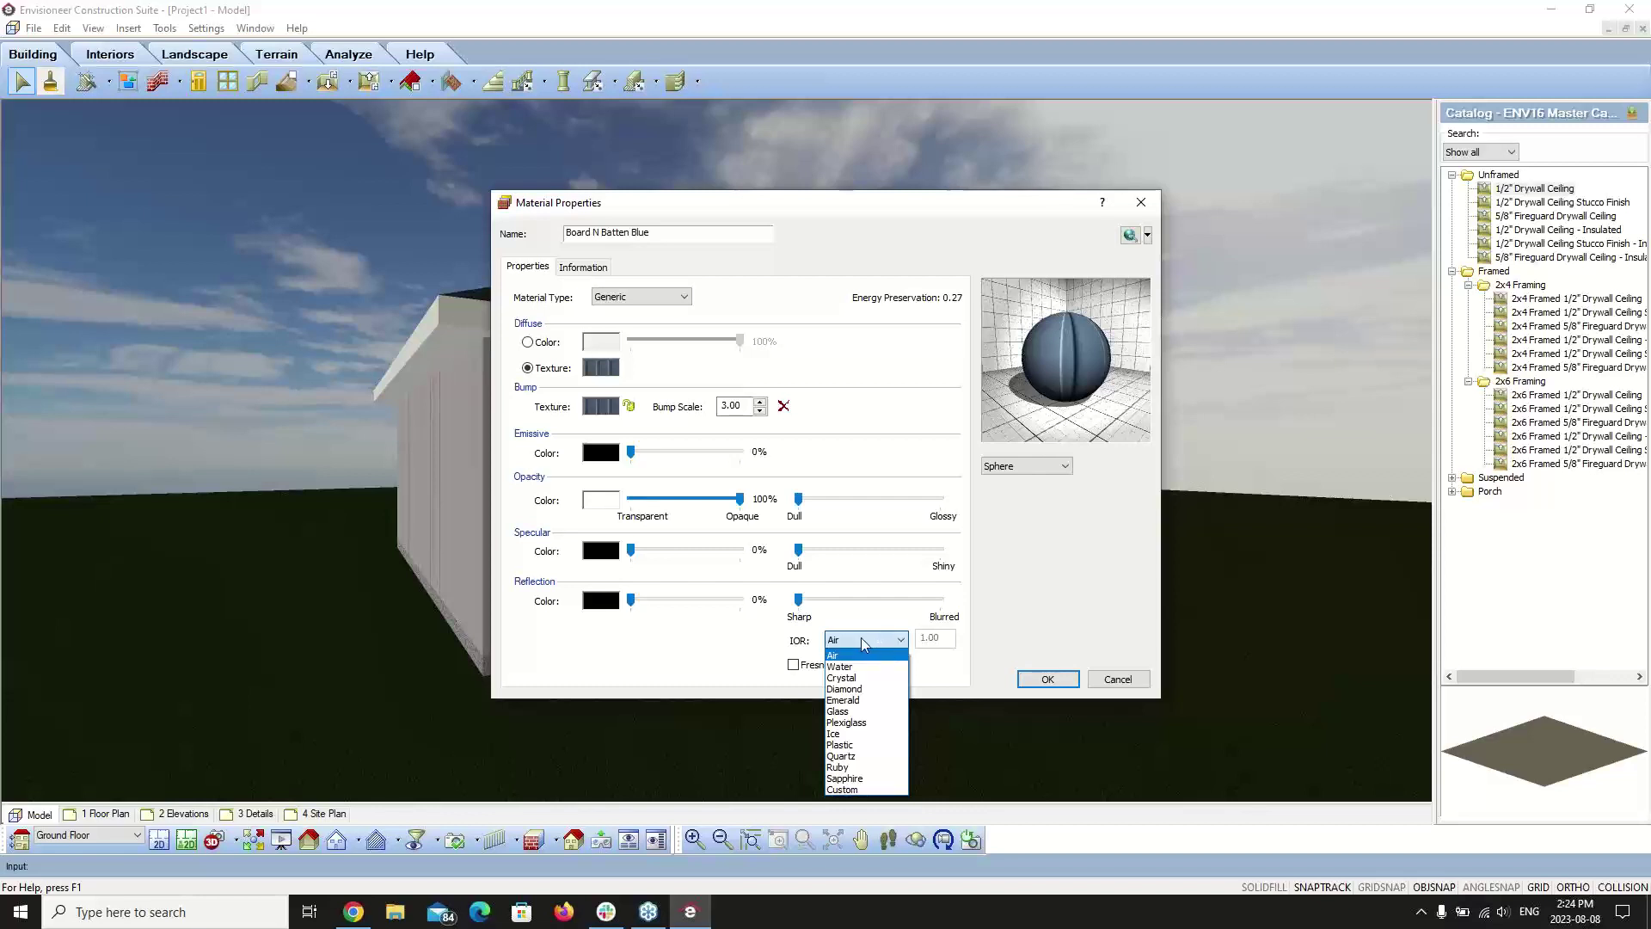
pyautogui.click(786, 651)
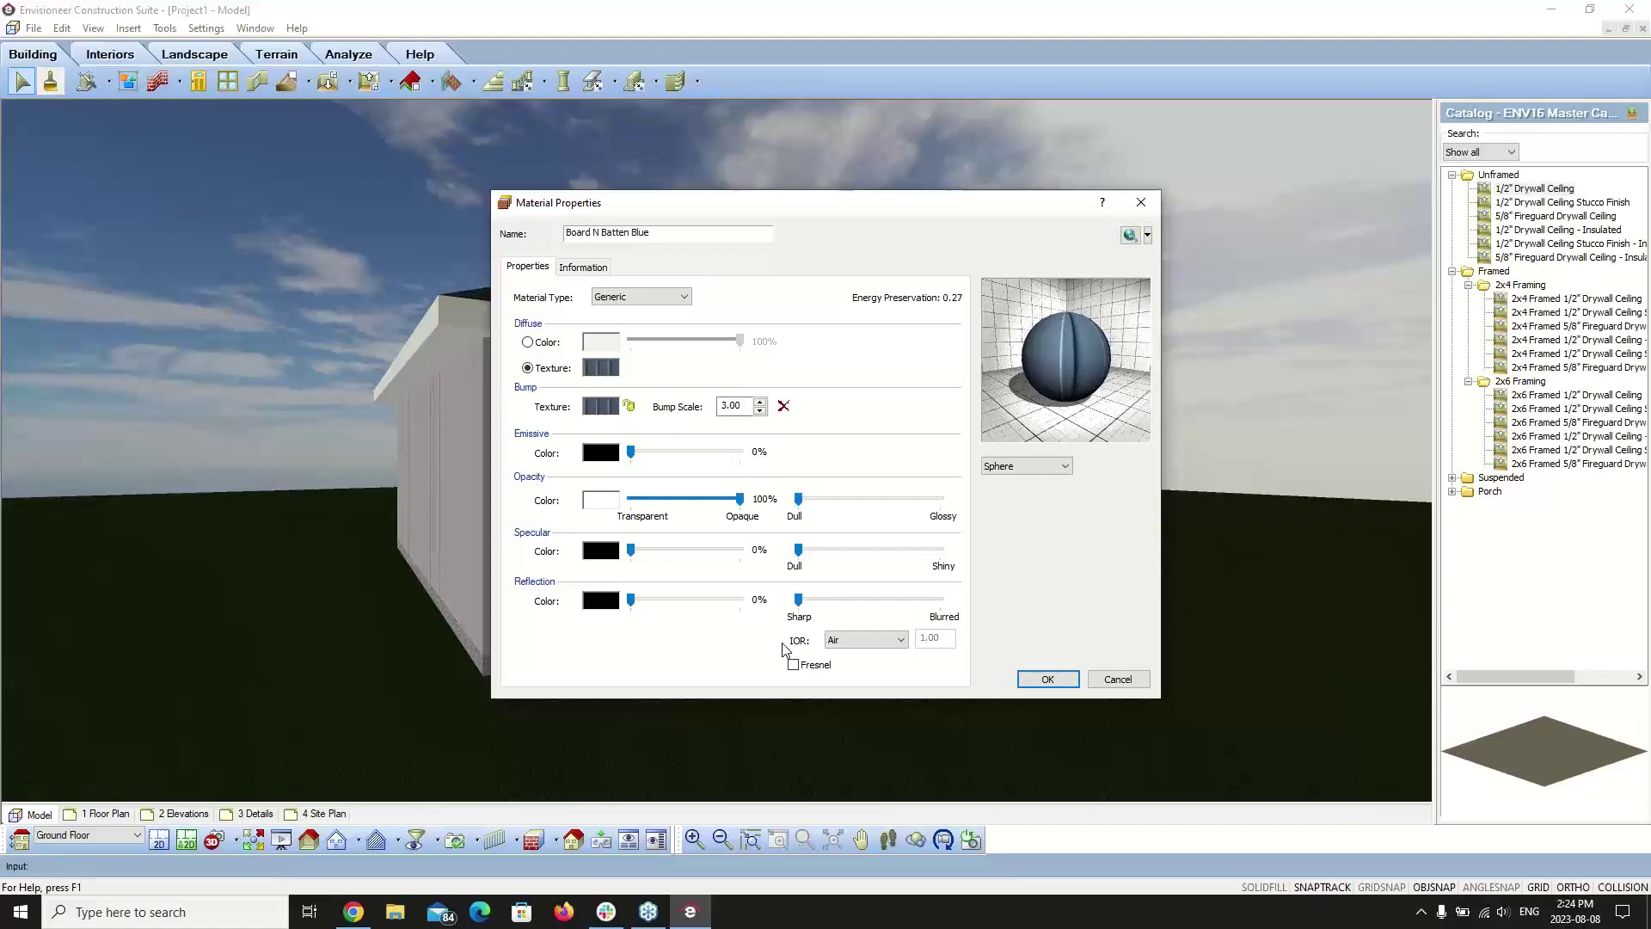
pyautogui.click(585, 266)
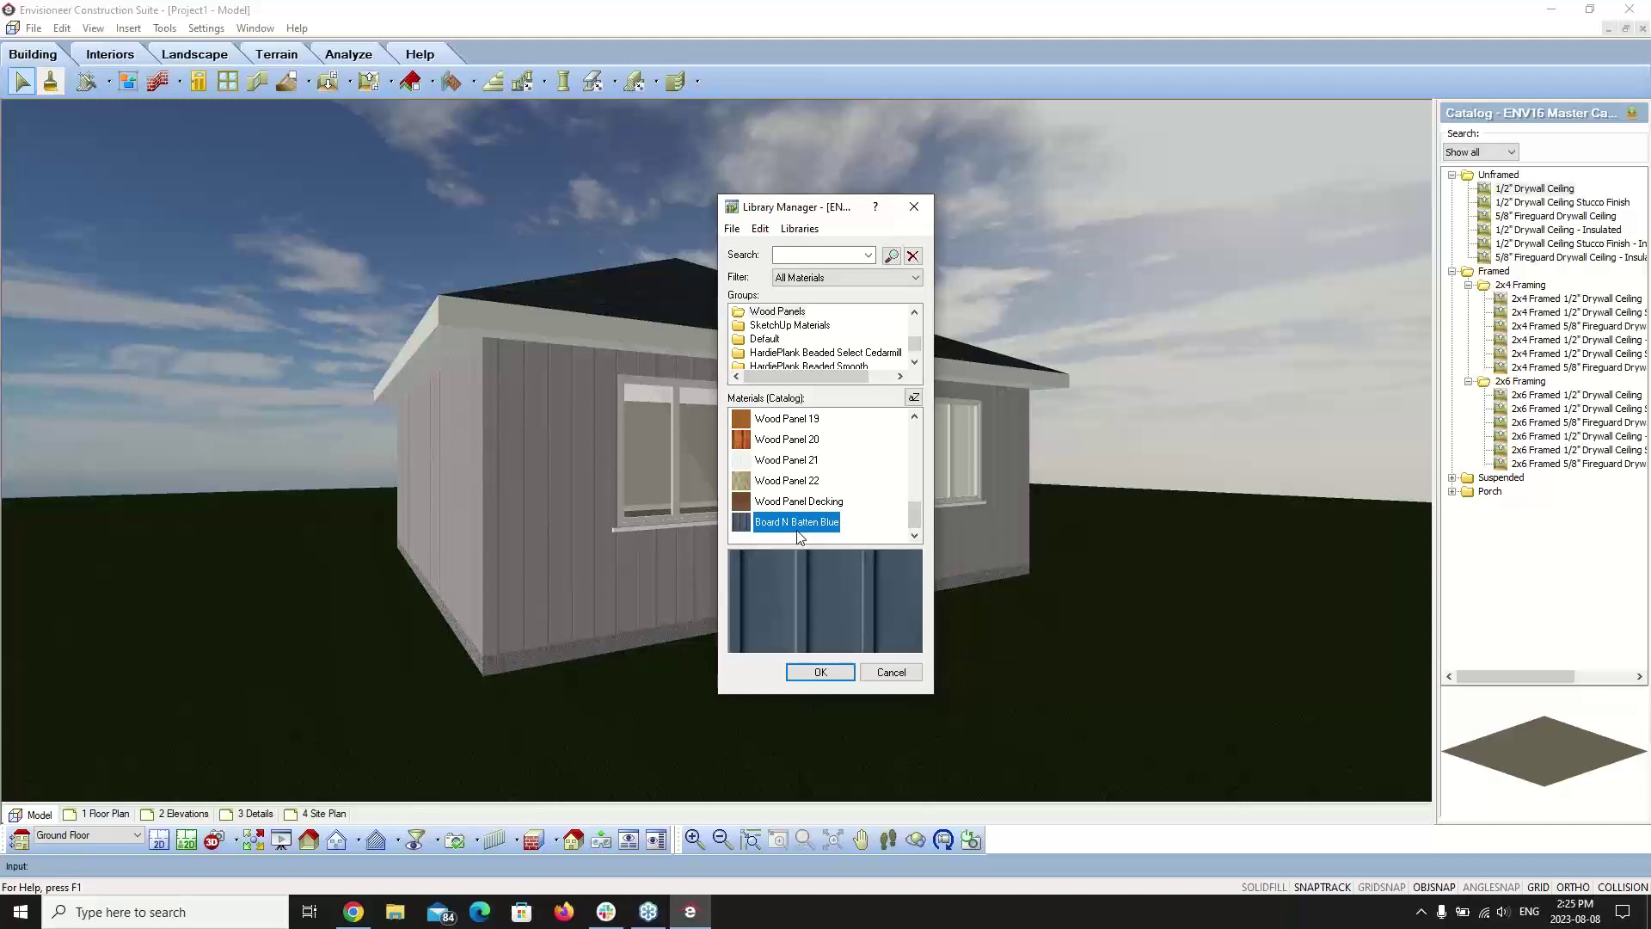
# - Browse the library to the Decorative Doors - Wood - ODL group and open the properties of Decorative Wood Door 19
pyautogui.scroll(3, 821, 338)
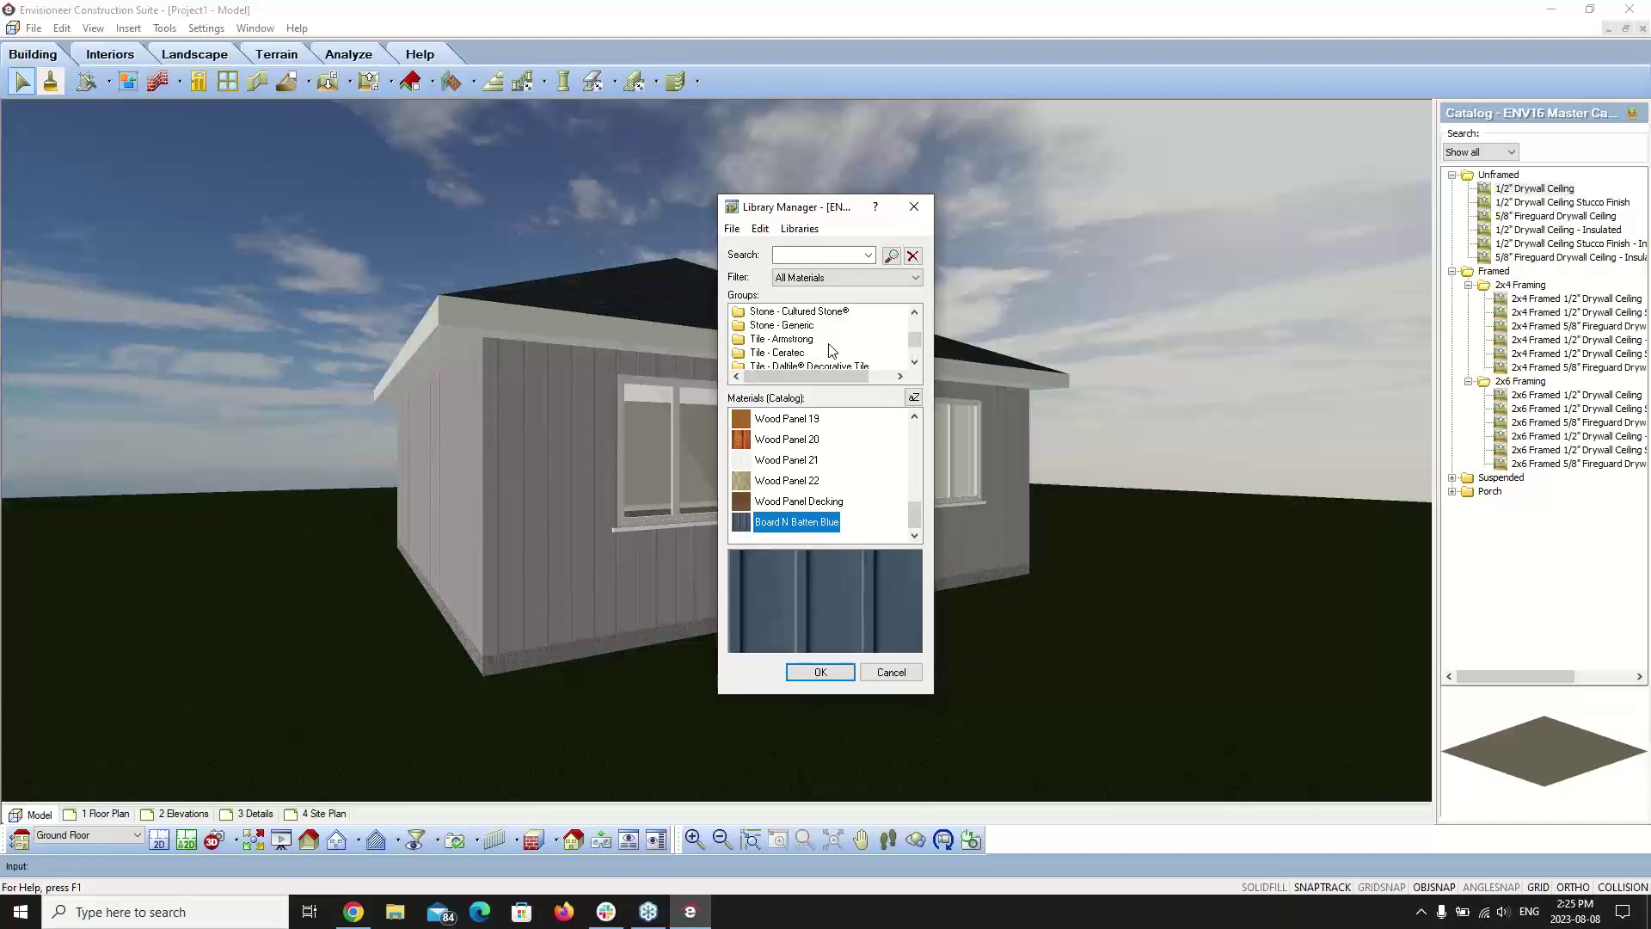
pyautogui.scroll(-1, 821, 338)
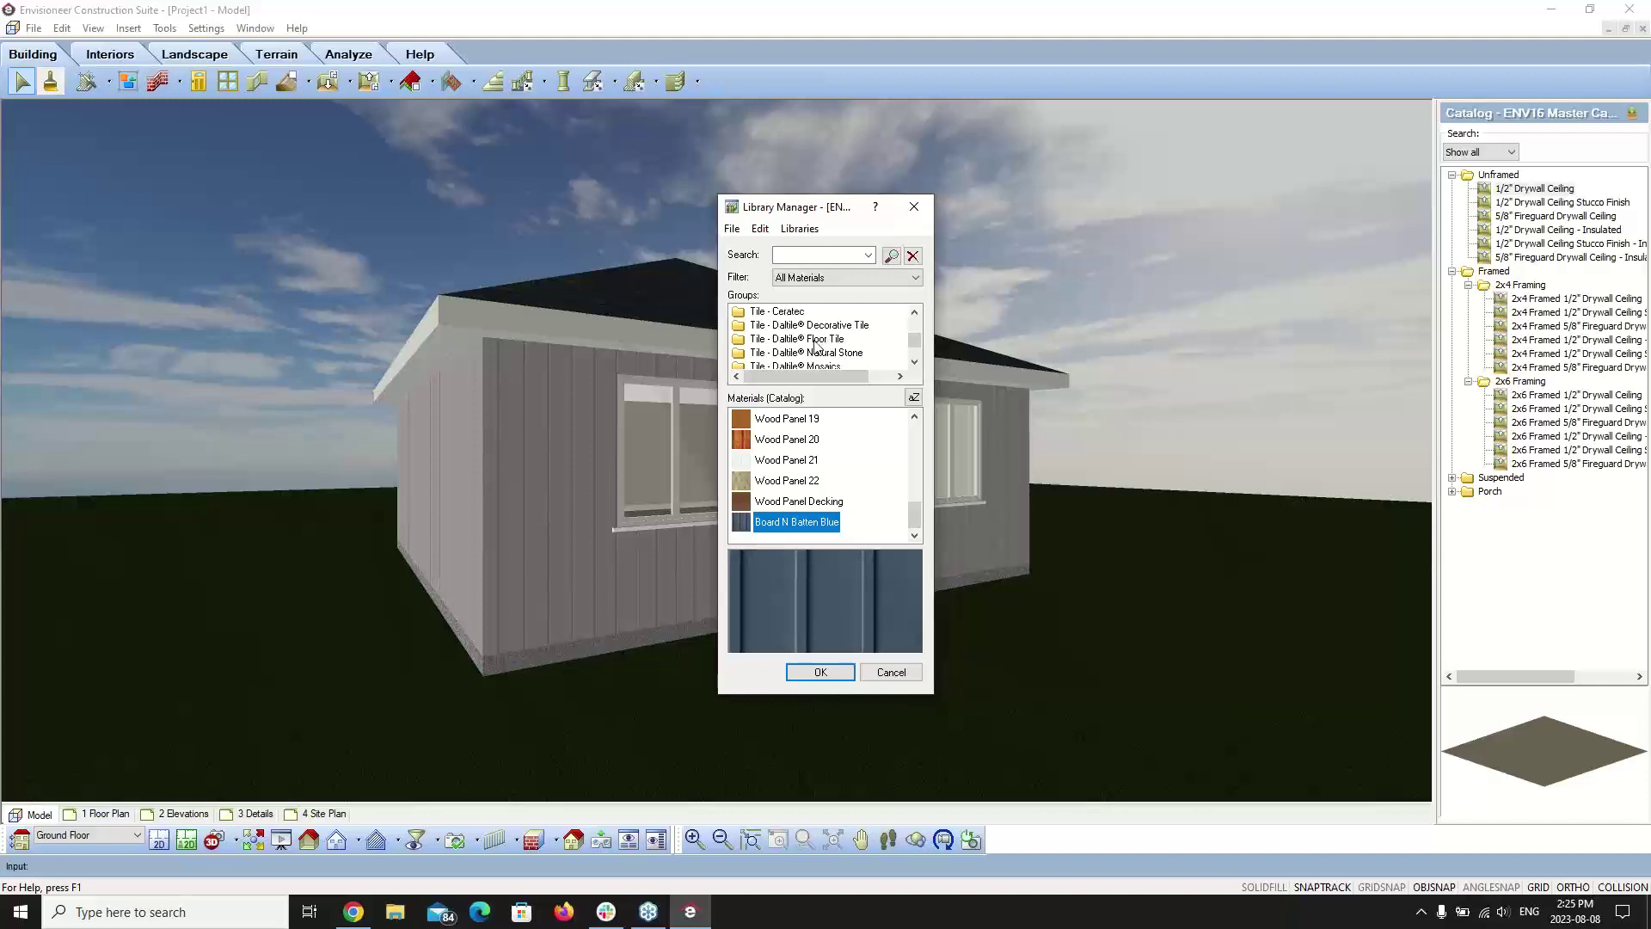
pyautogui.scroll(10, 817, 344)
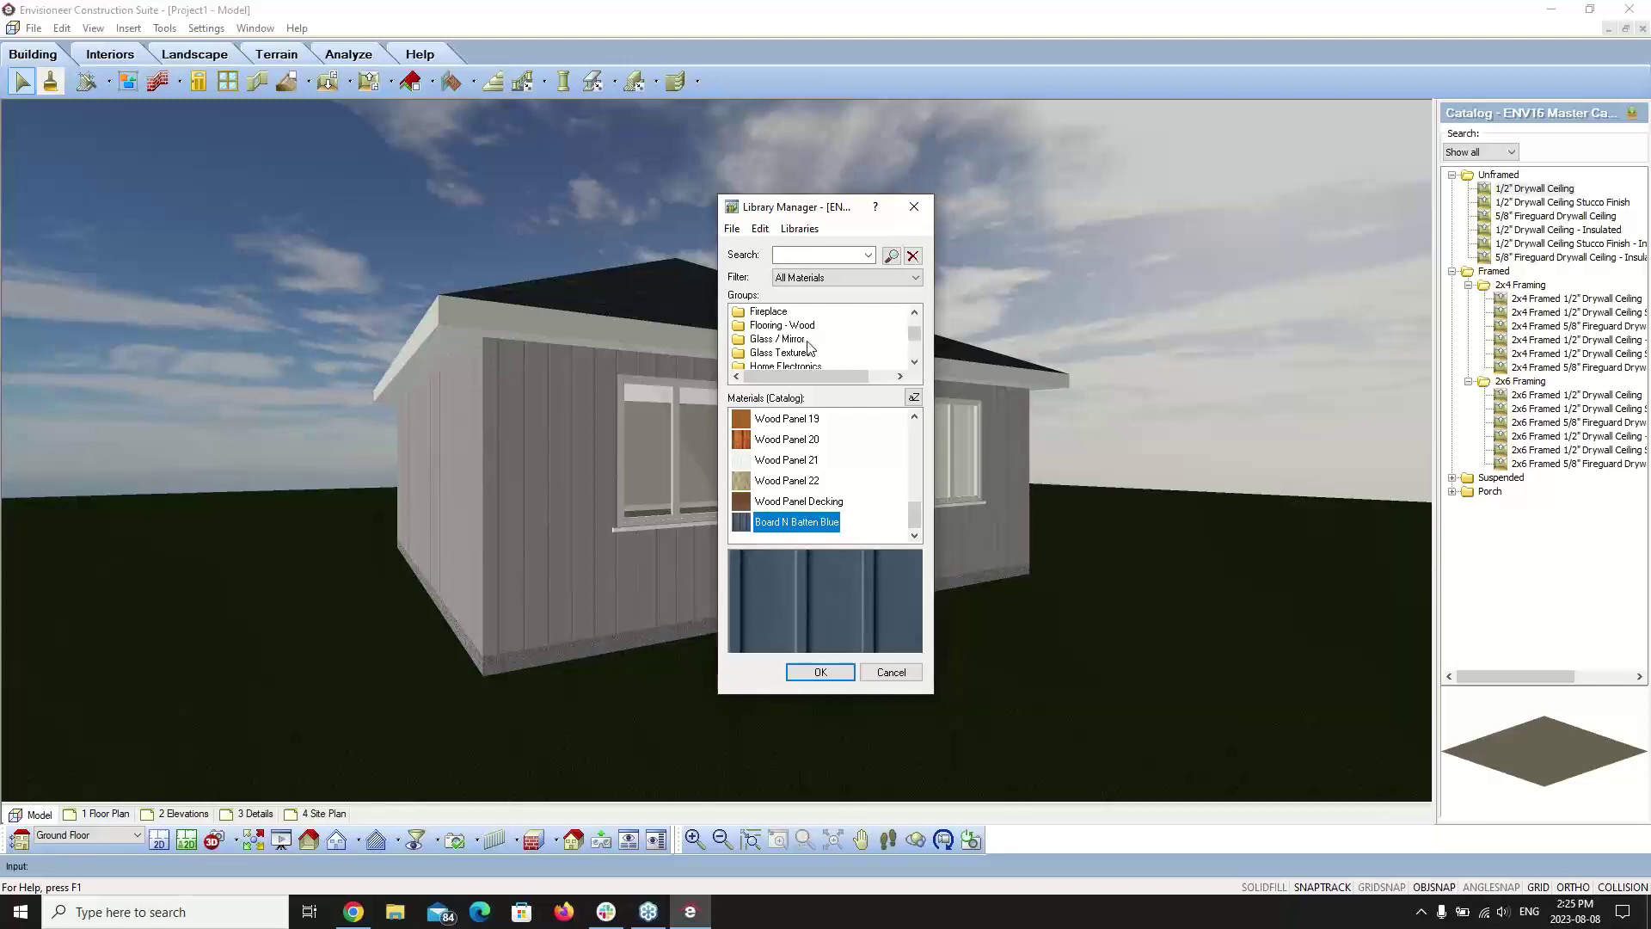
pyautogui.scroll(-4, 808, 347)
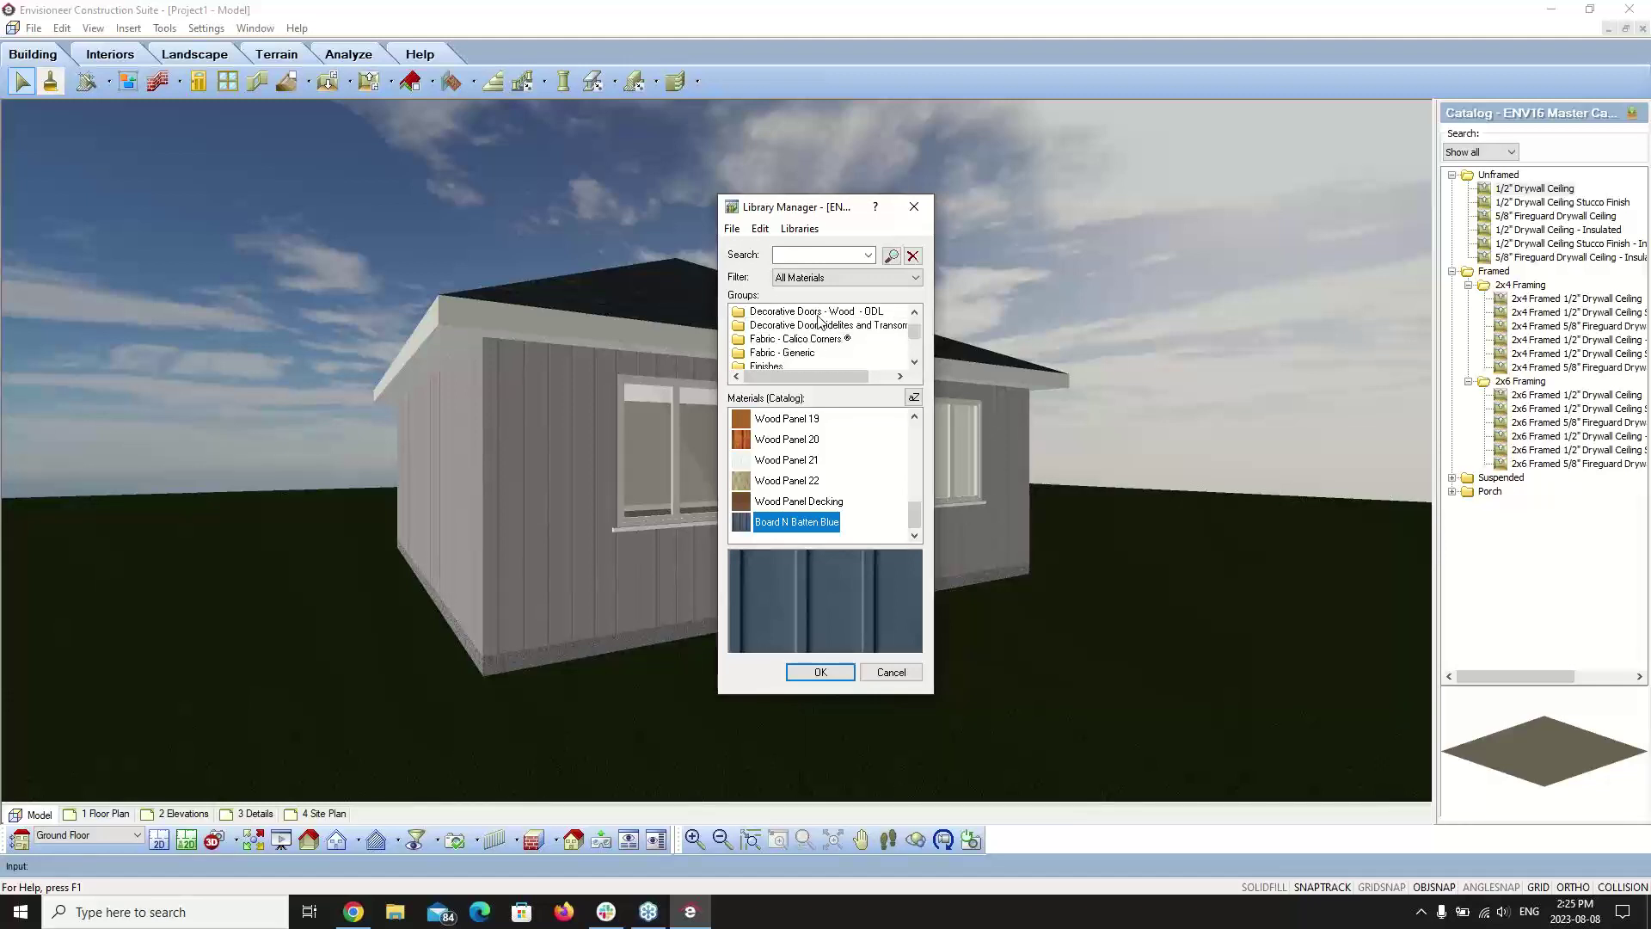
pyautogui.click(815, 313)
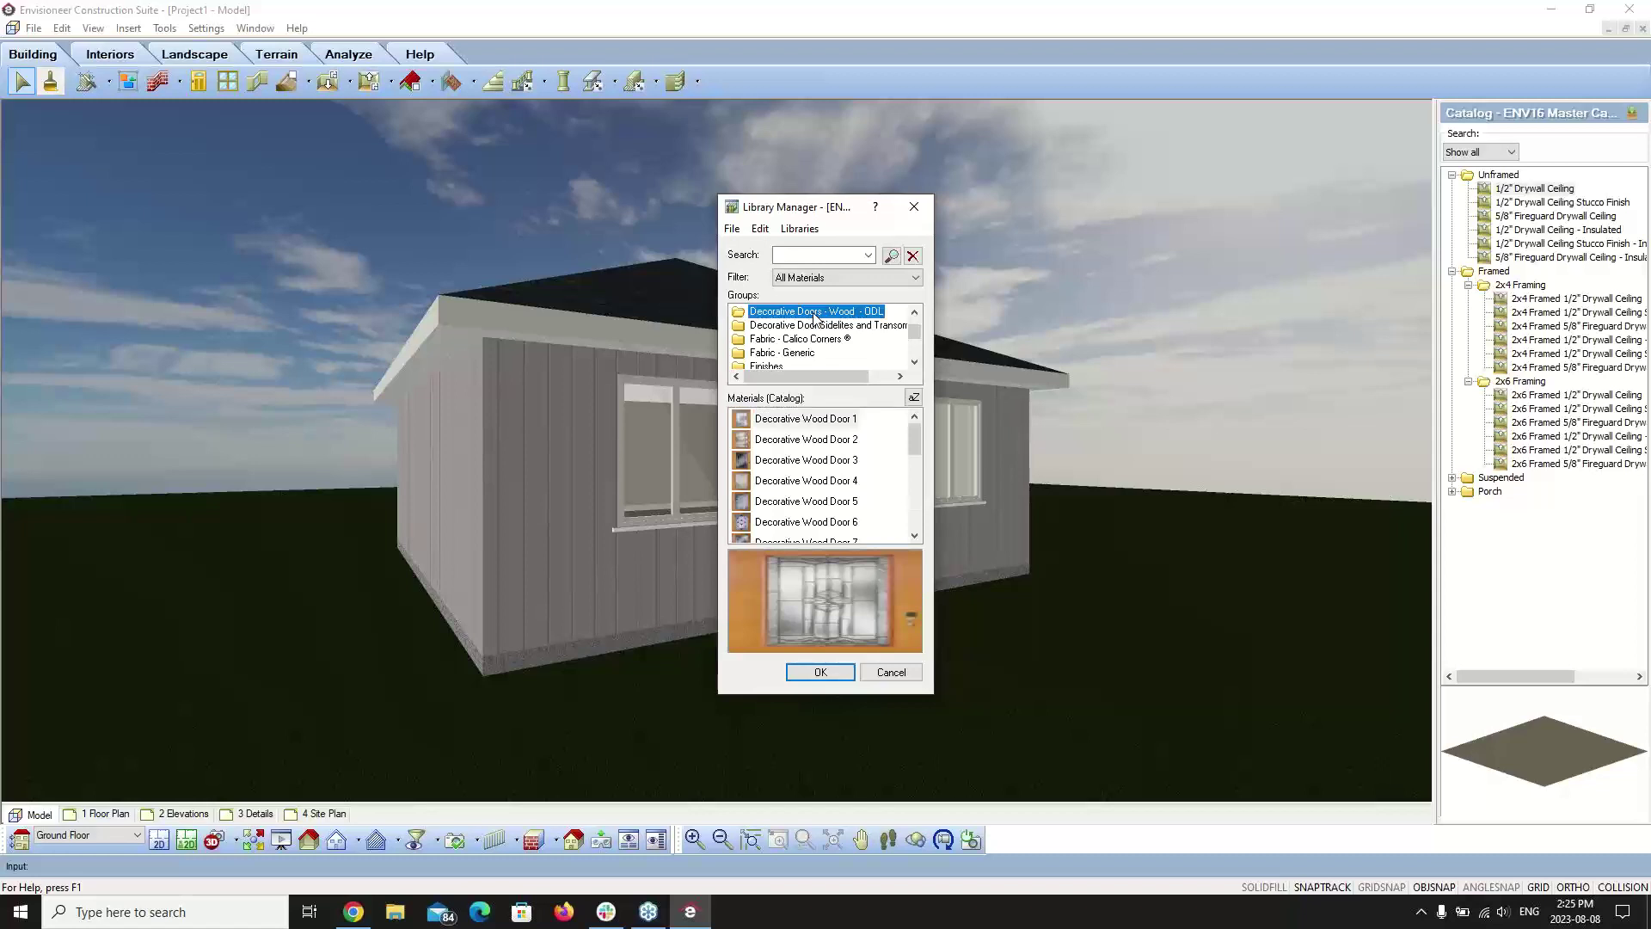
pyautogui.click(798, 422)
pyautogui.scroll(-5, 797, 433)
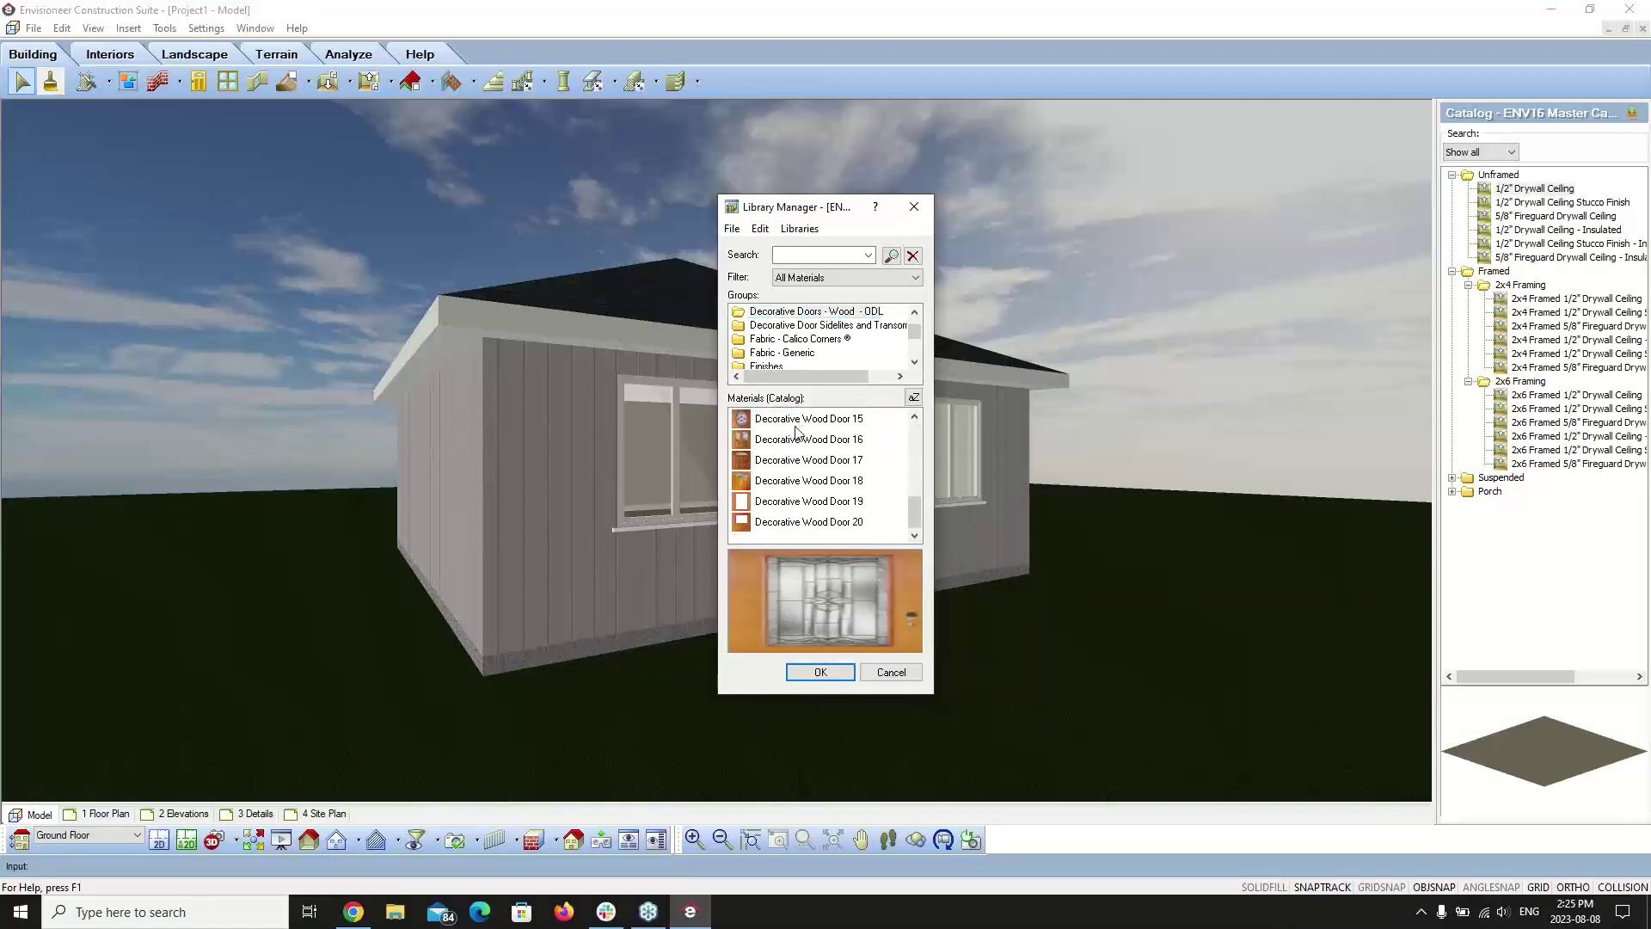
pyautogui.click(801, 502)
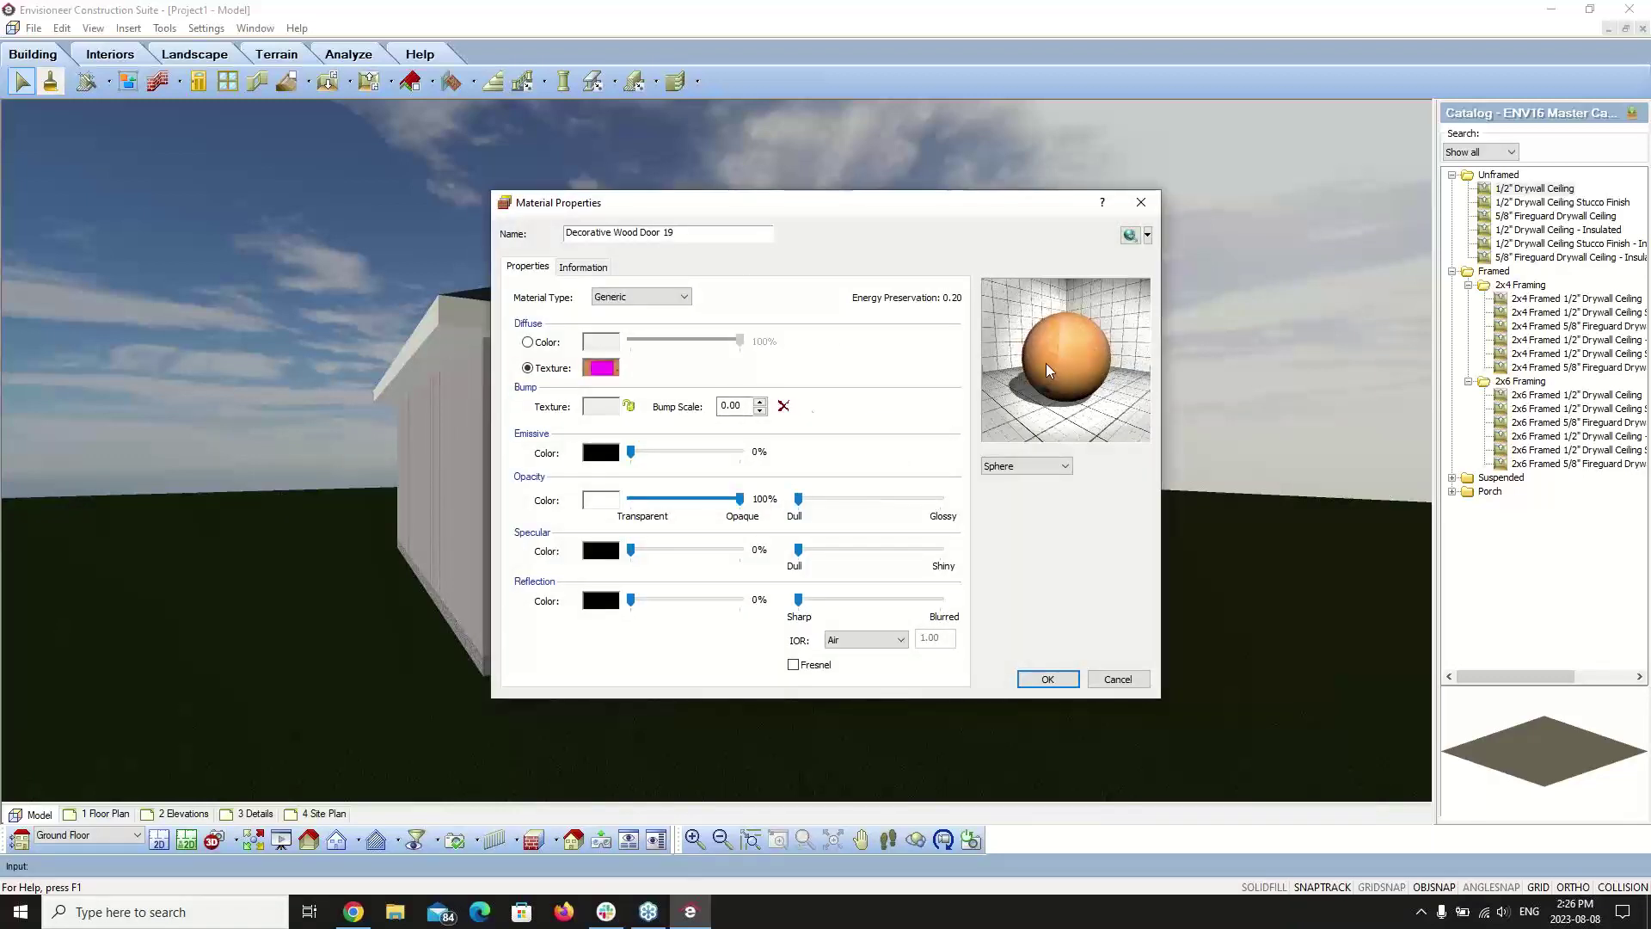
# - Inspect the magenta transparency option in the door material's diffuse texture map and close the map settings
pyautogui.click(609, 370)
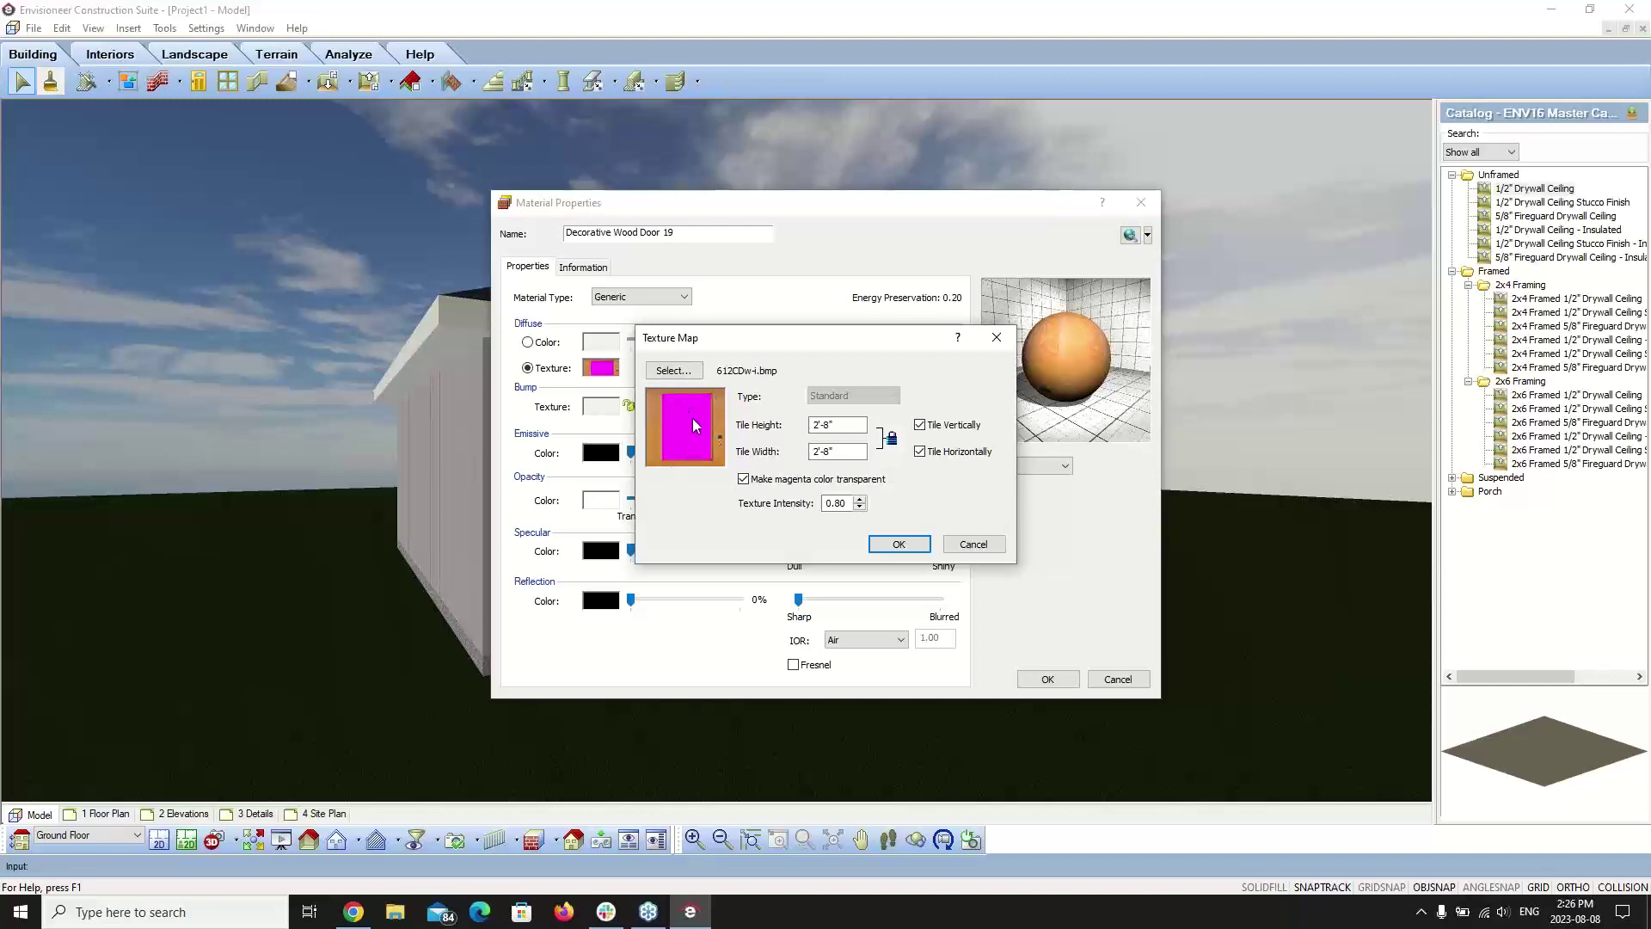
pyautogui.click(744, 480)
pyautogui.click(899, 544)
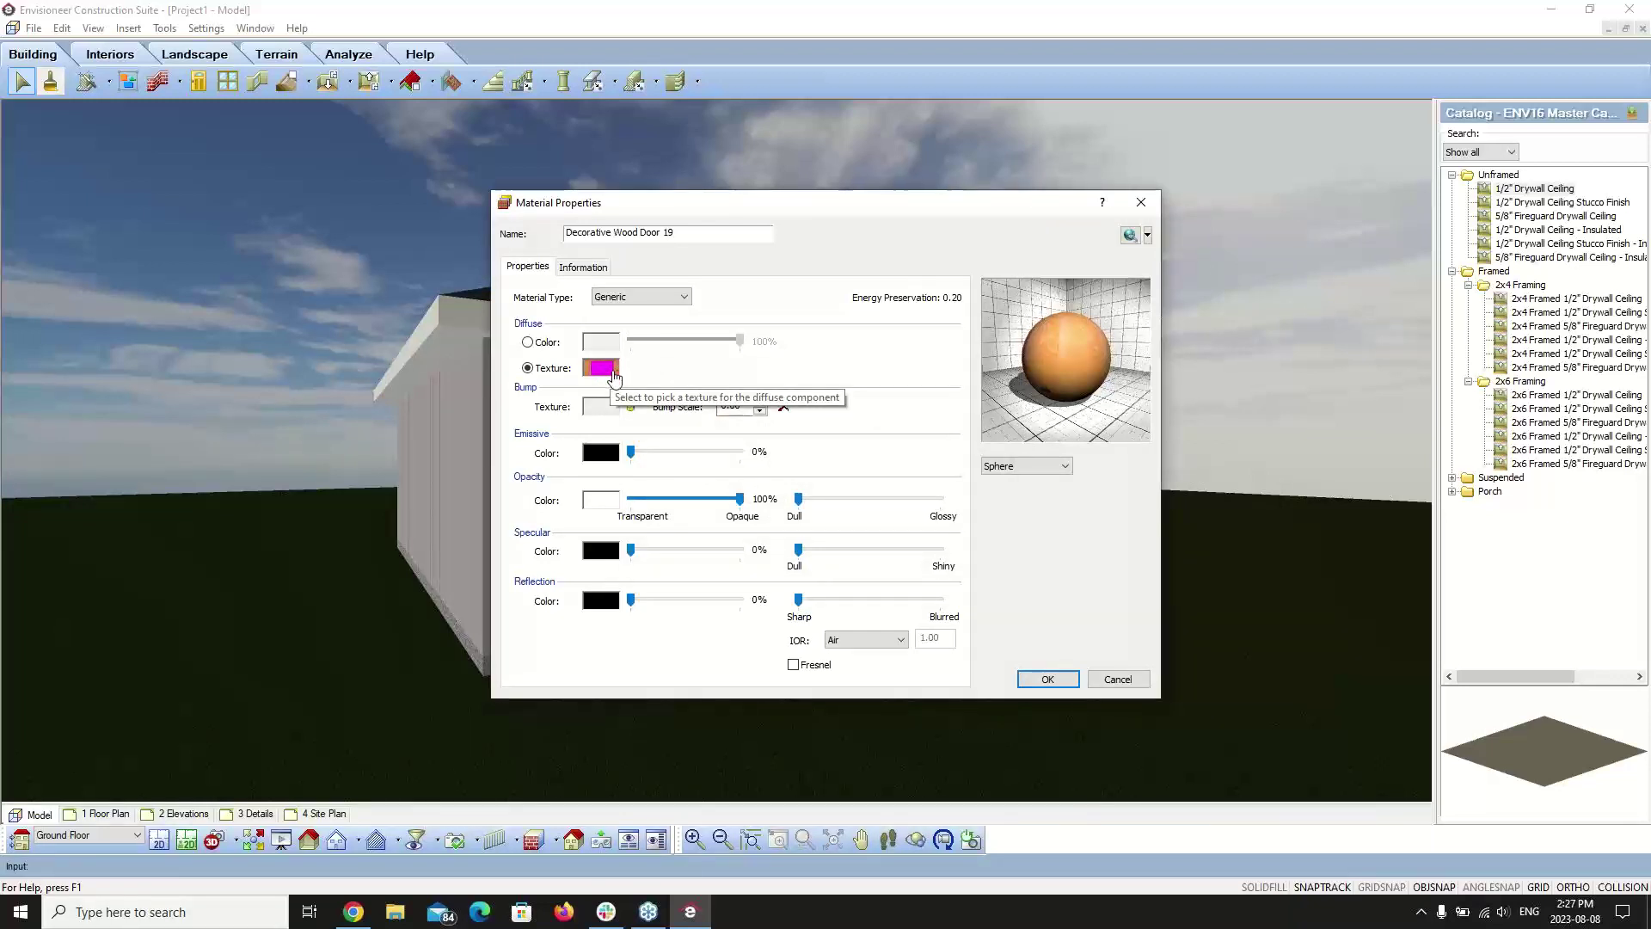
# - Open Paint and draw a rectangle about 477 × 657 px with a smaller one, about 263 × 485 px, inside it
pyautogui.click(232, 915)
pyautogui.write('paint')
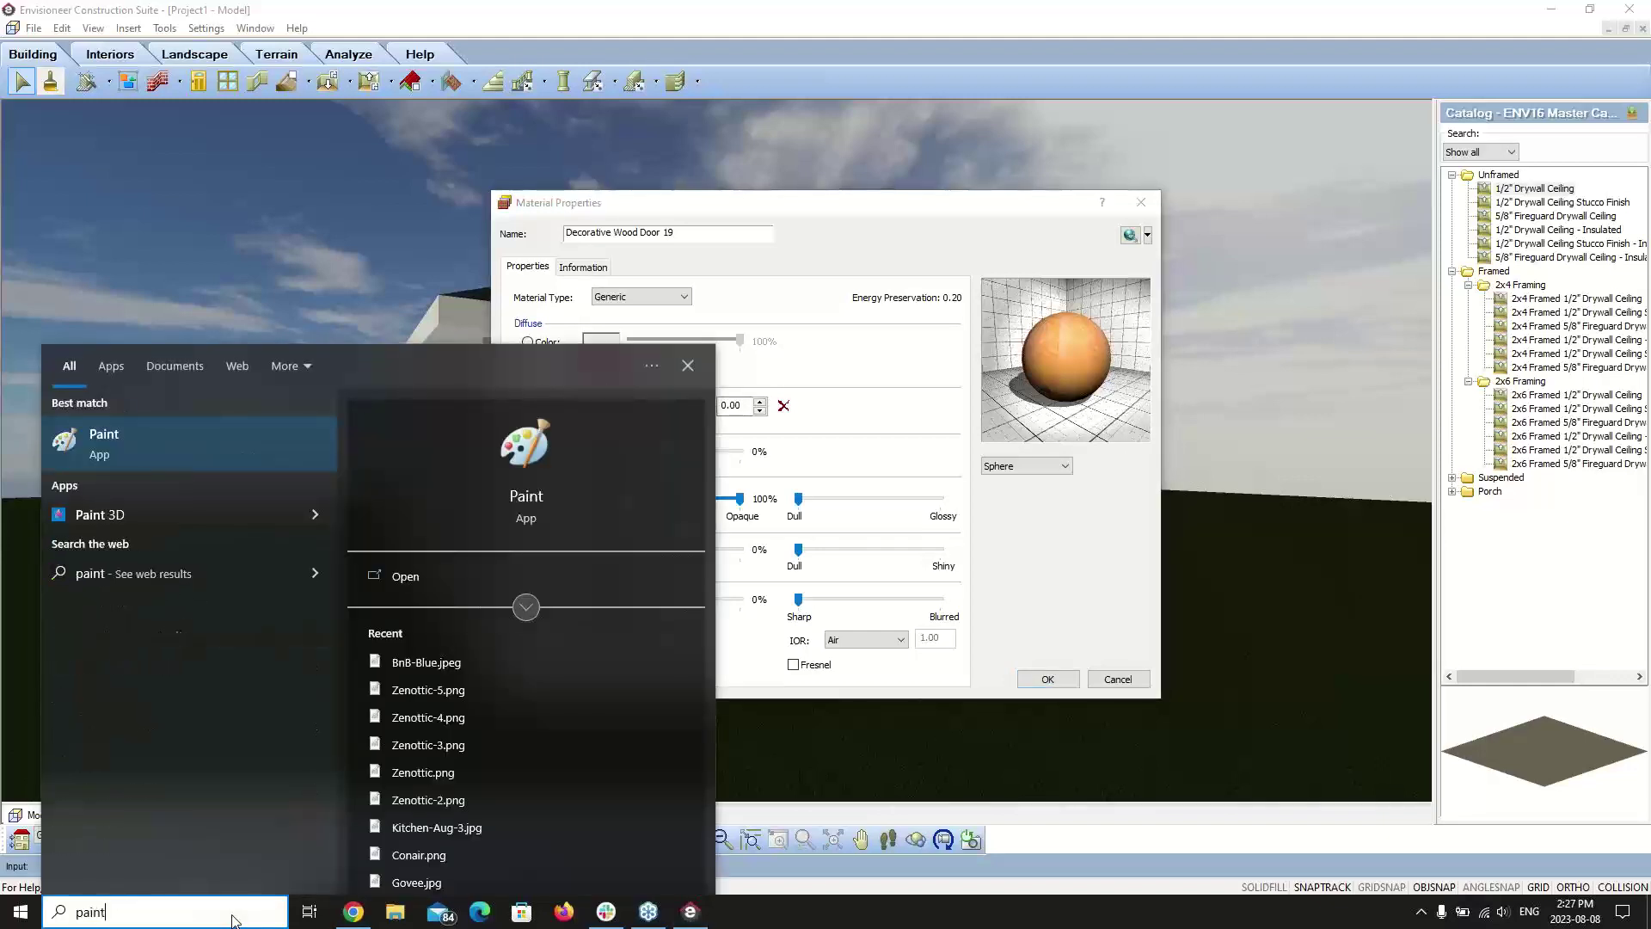
pyautogui.press('Return')
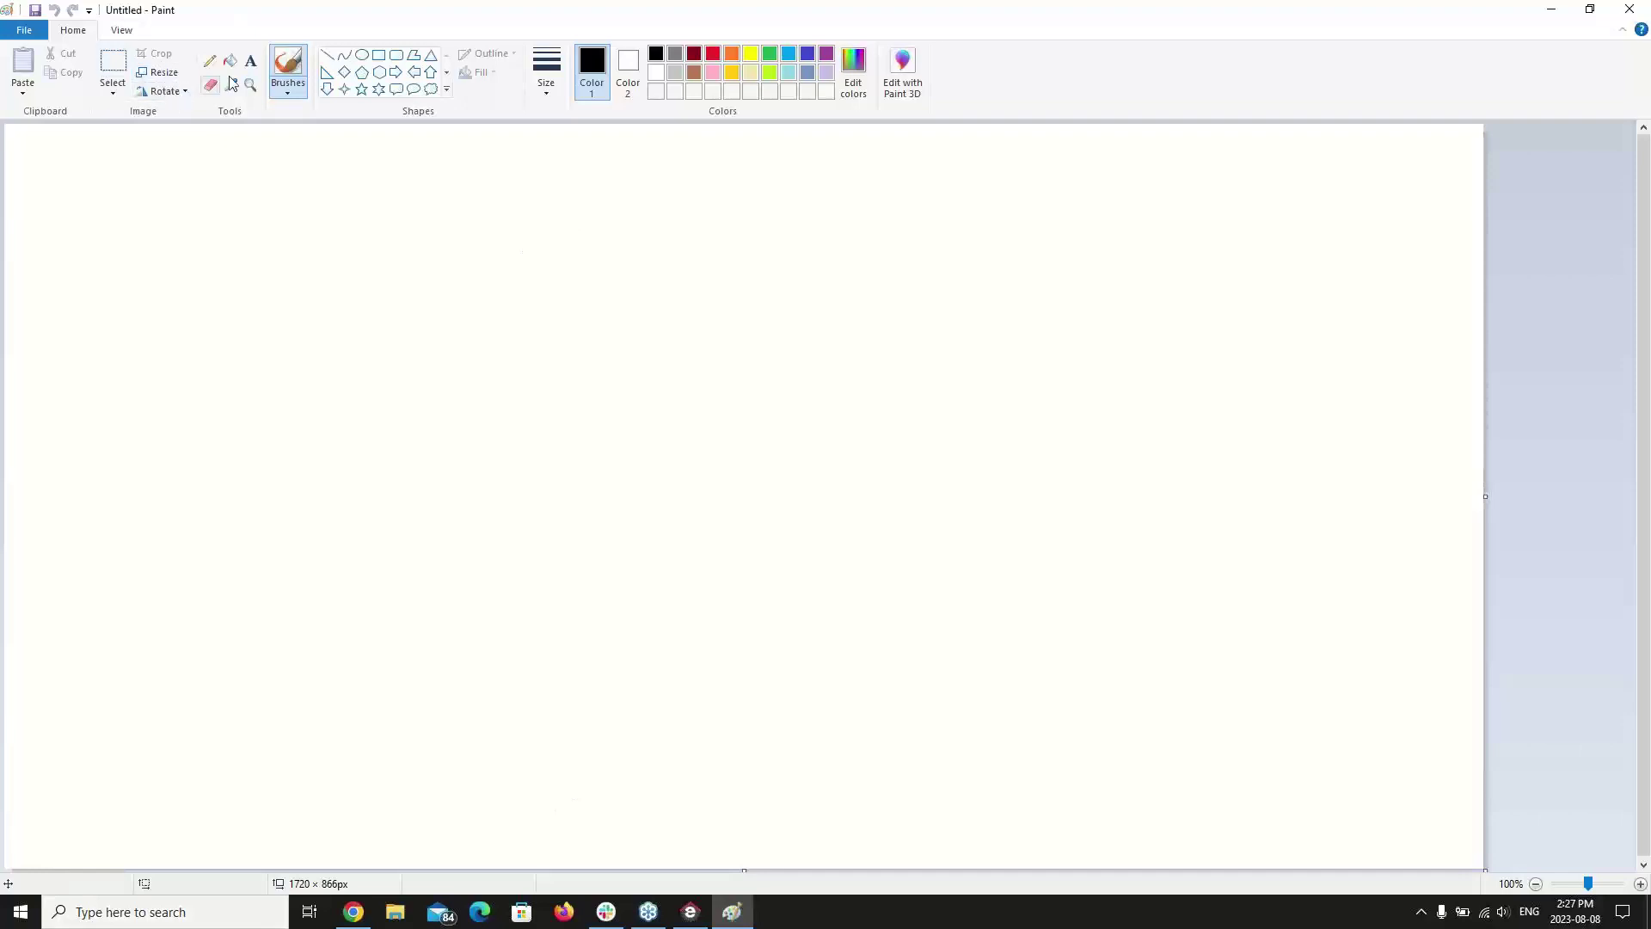
pyautogui.click(378, 55)
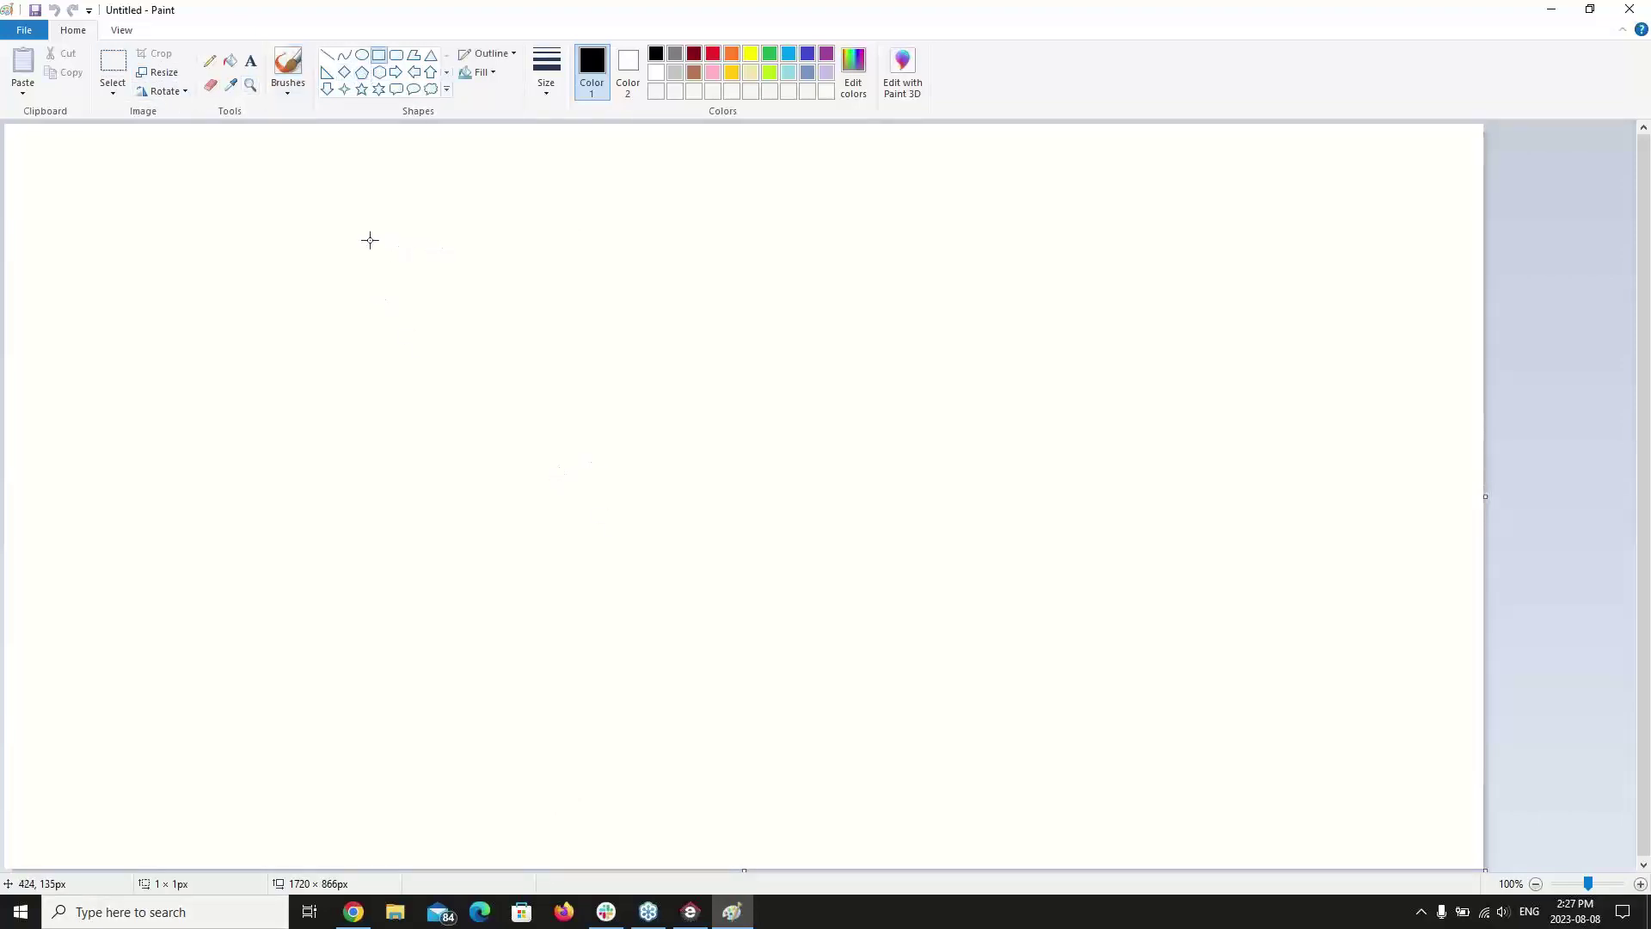
pyautogui.moveTo(370, 240)
pyautogui.mouseDown()
pyautogui.moveTo(846, 653)
pyautogui.moveTo(863, 786)
pyautogui.moveTo(778, 804)
pyautogui.mouseUp()
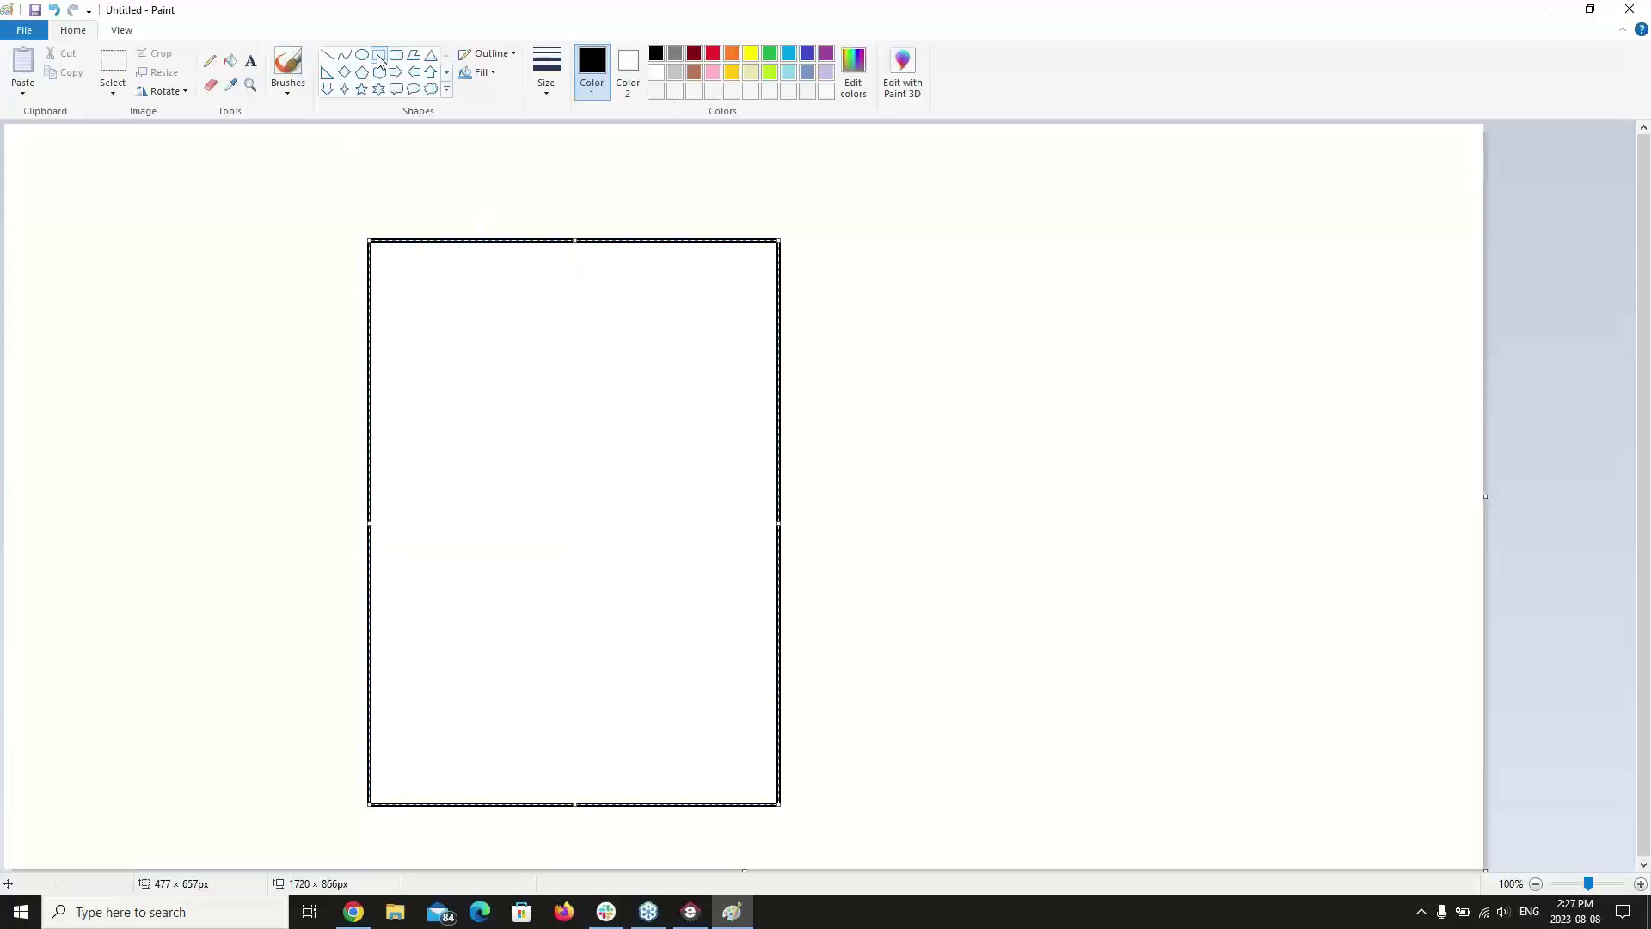
pyautogui.click(258, 216)
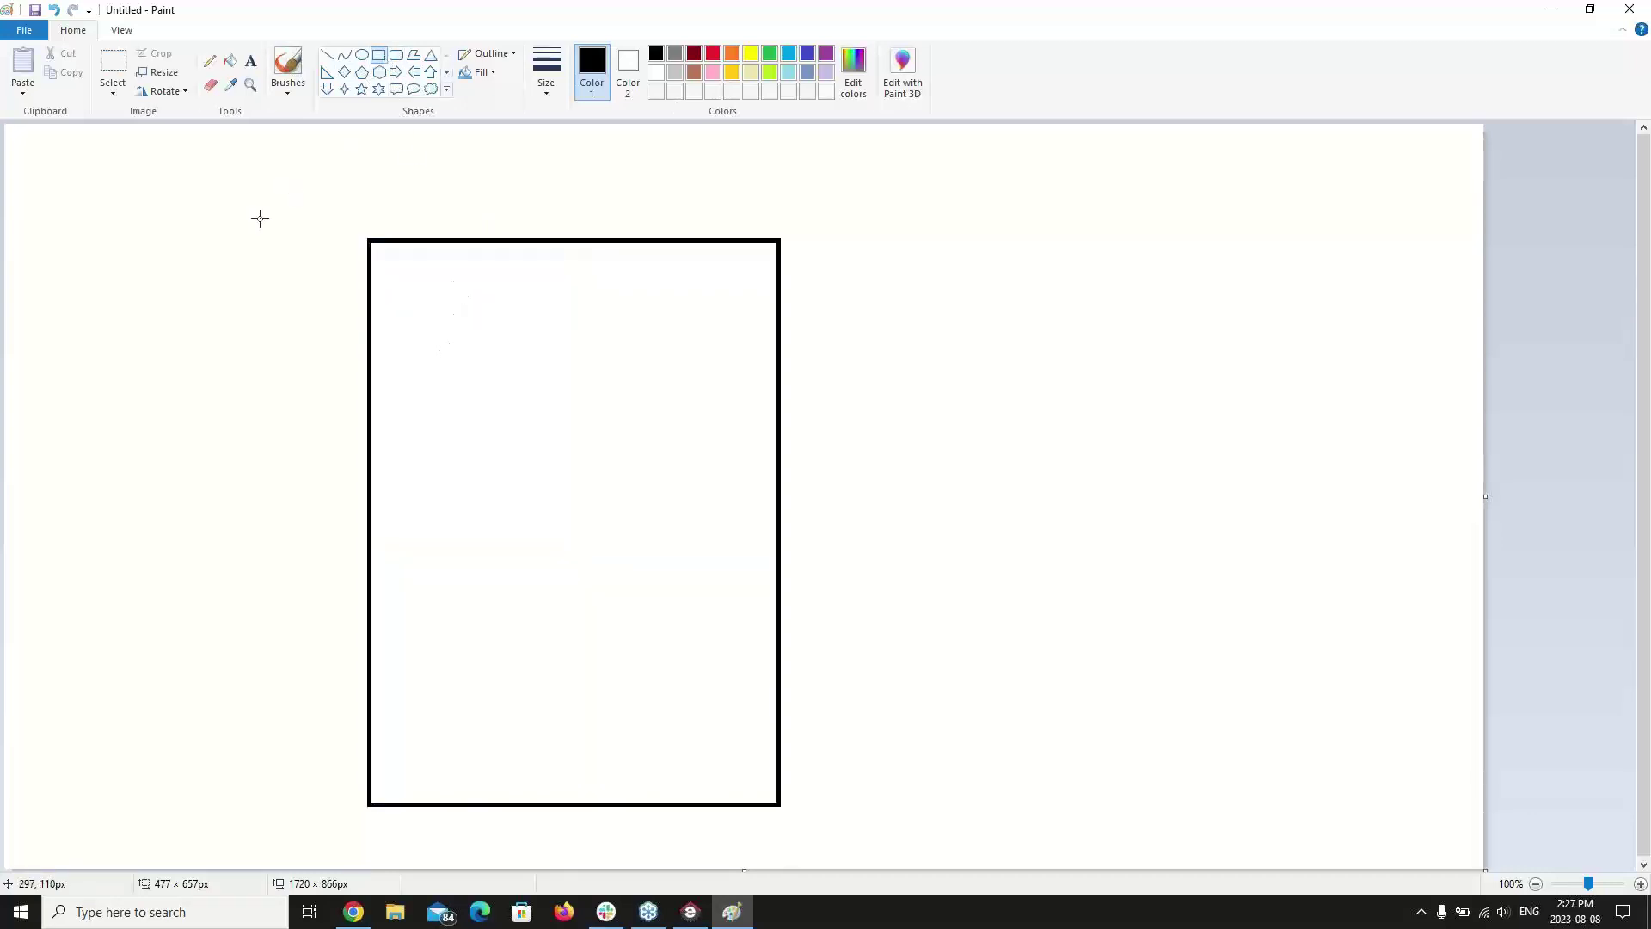
pyautogui.moveTo(465, 312)
pyautogui.mouseDown()
pyautogui.moveTo(482, 605)
pyautogui.moveTo(546, 719)
pyautogui.moveTo(690, 730)
pyautogui.mouseUp()
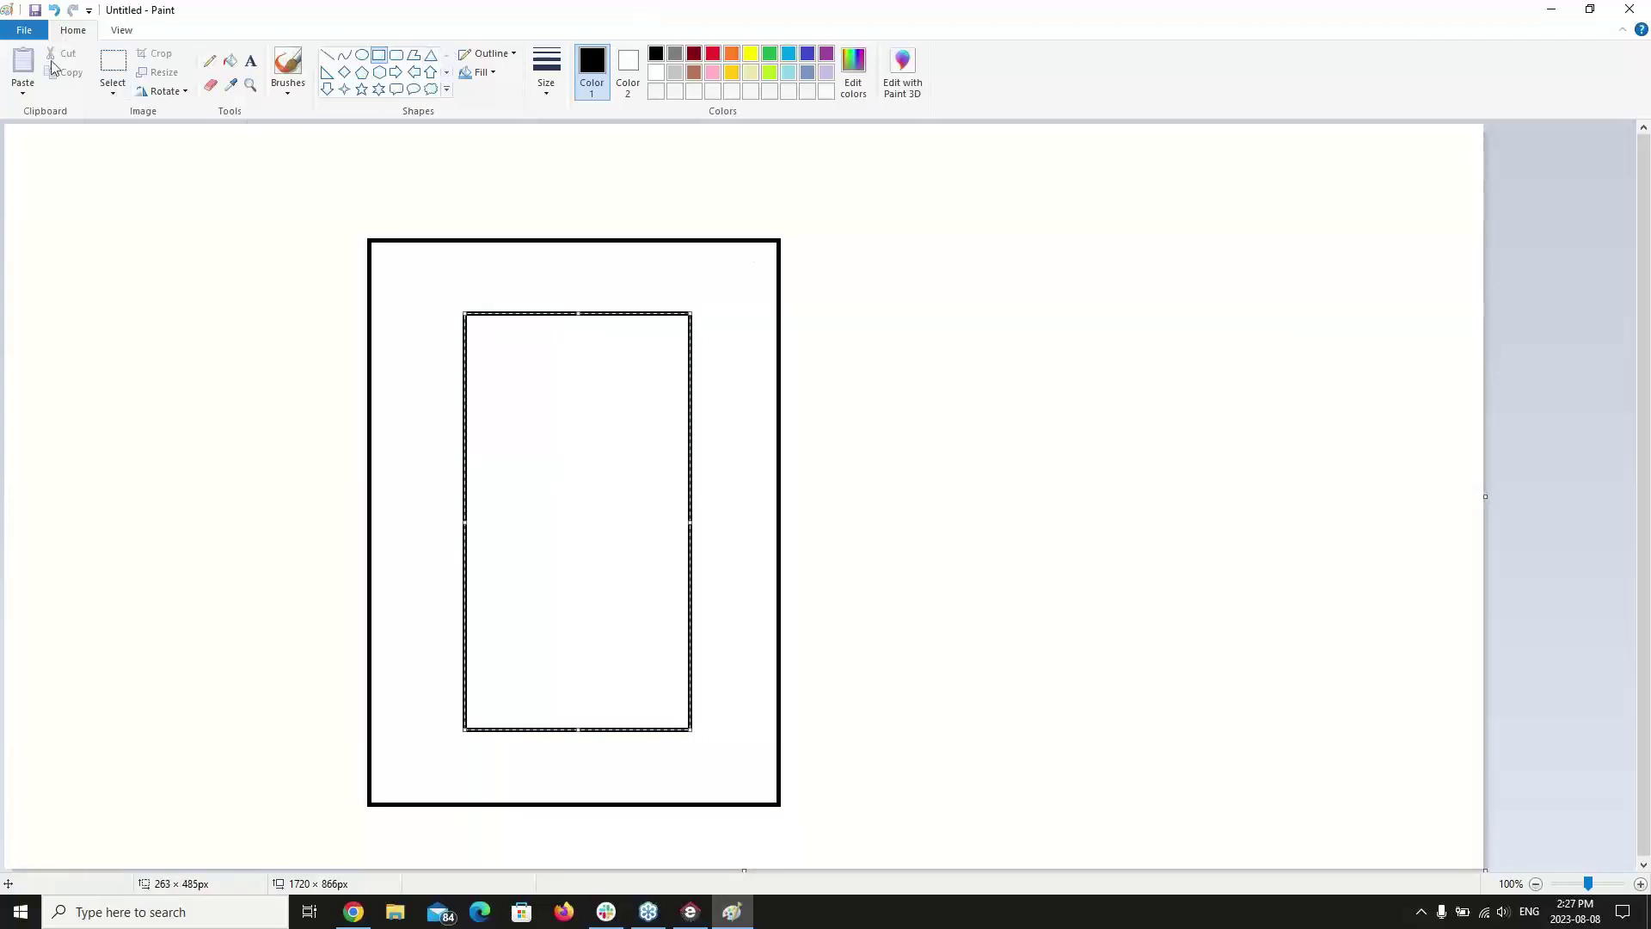
# - Fill the inner rectangle with a custom magenta of red 255, green 0 and blue 255
pyautogui.click(233, 63)
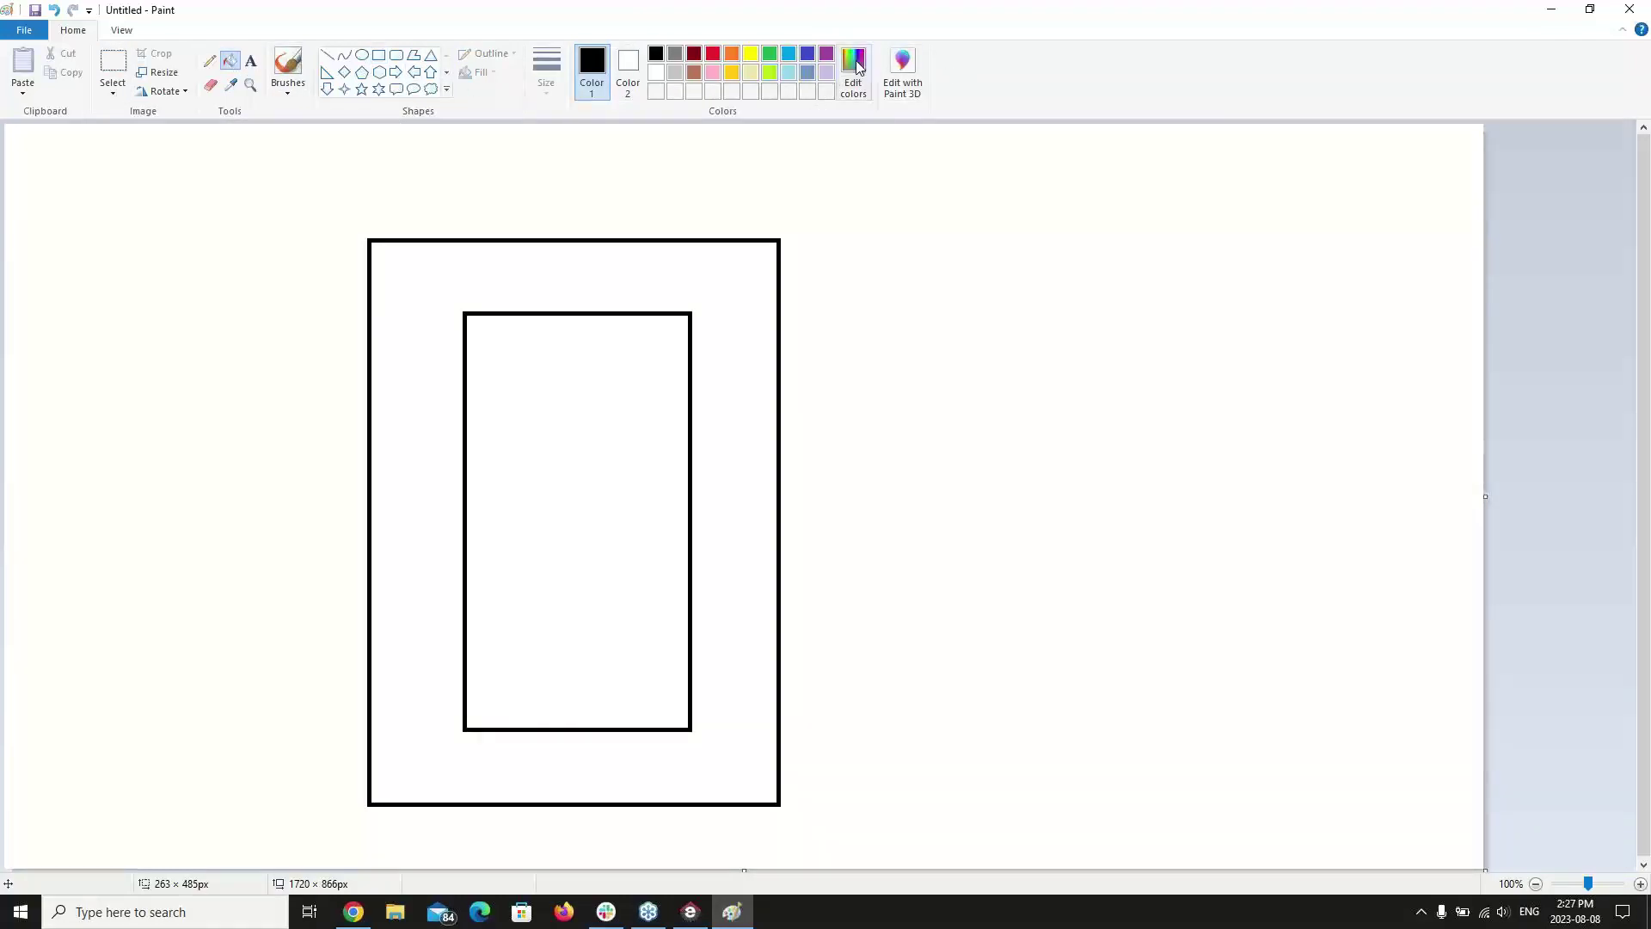
pyautogui.click(855, 69)
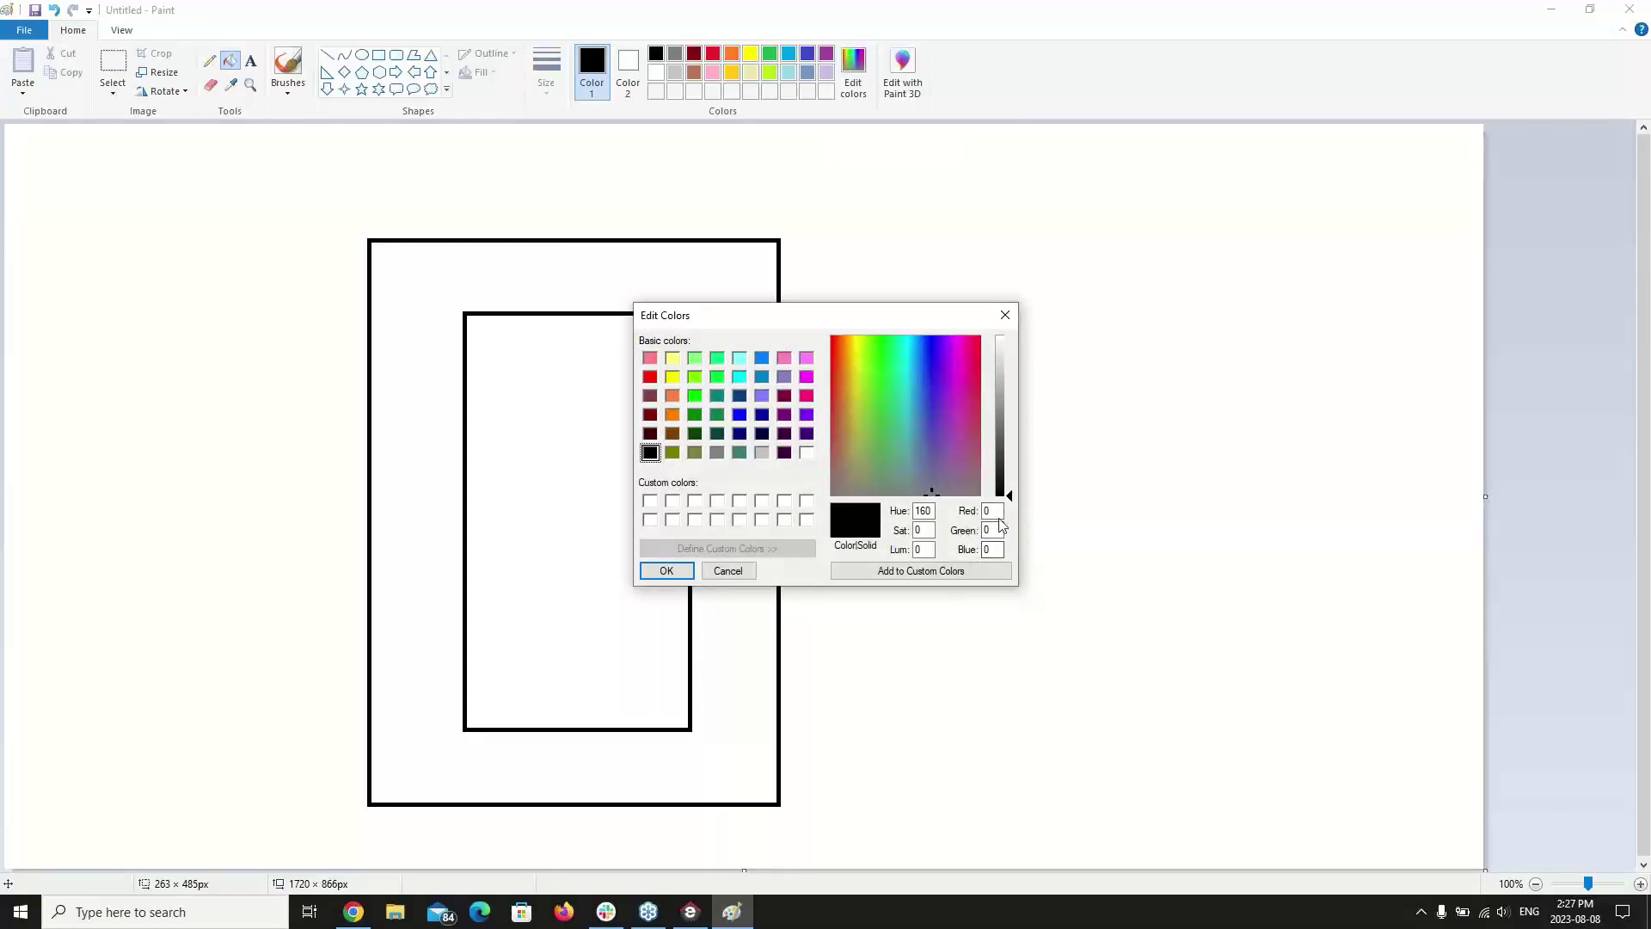
pyautogui.doubleClick(991, 510)
pyautogui.write('255')
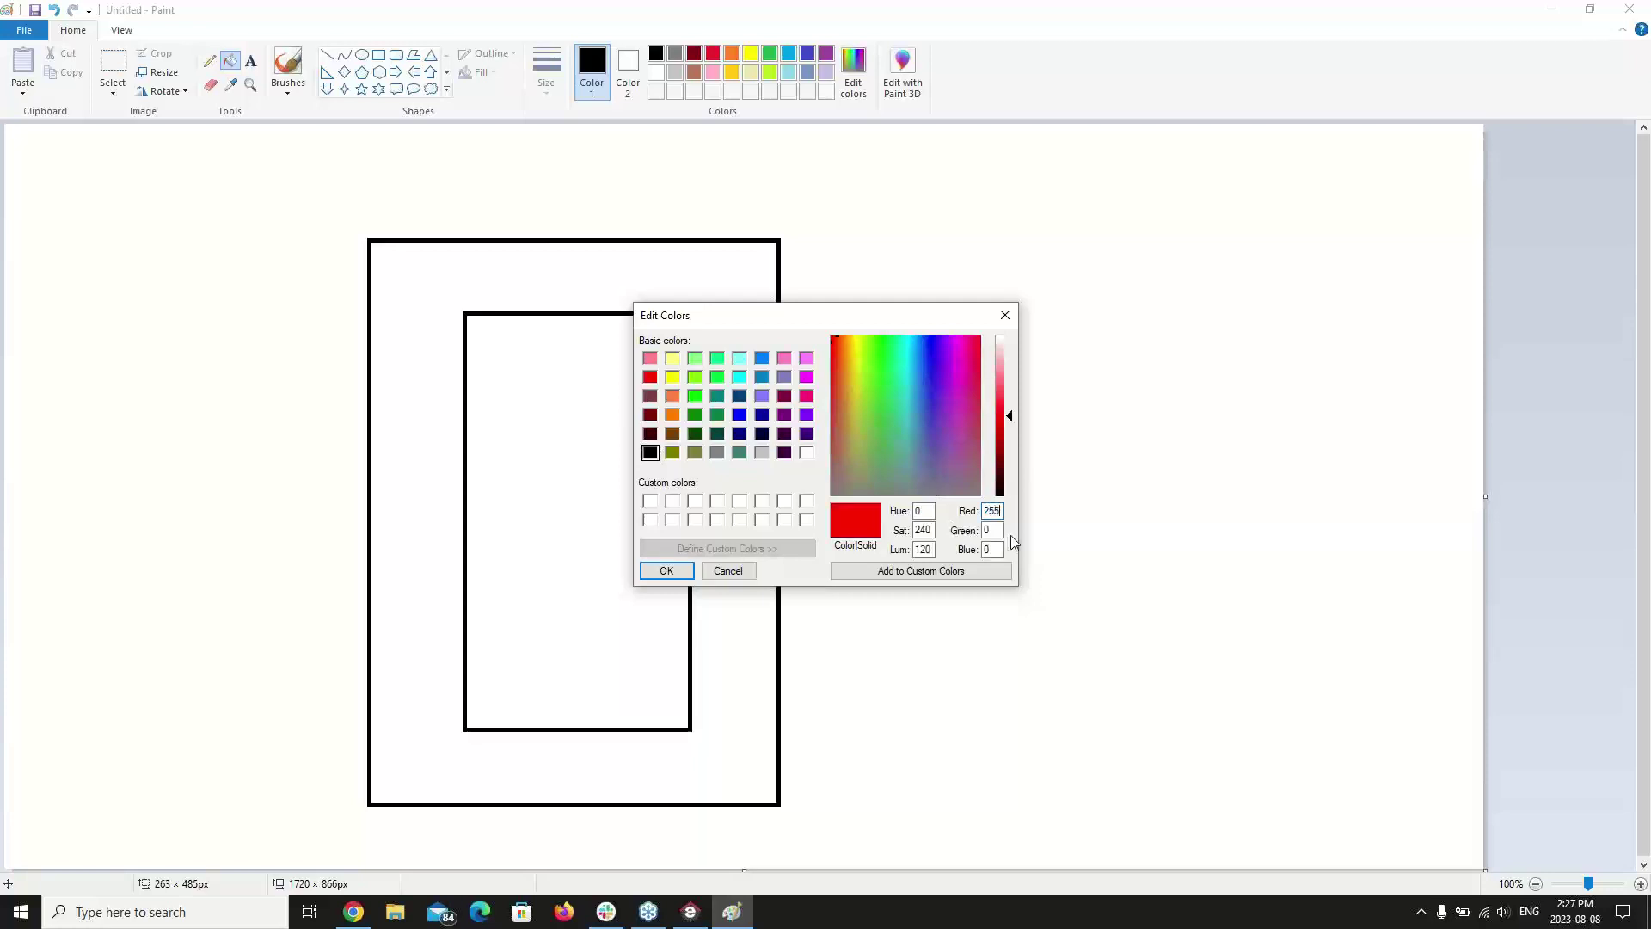
pyautogui.press('Tab')
pyautogui.press('Tab')
pyautogui.write('2')
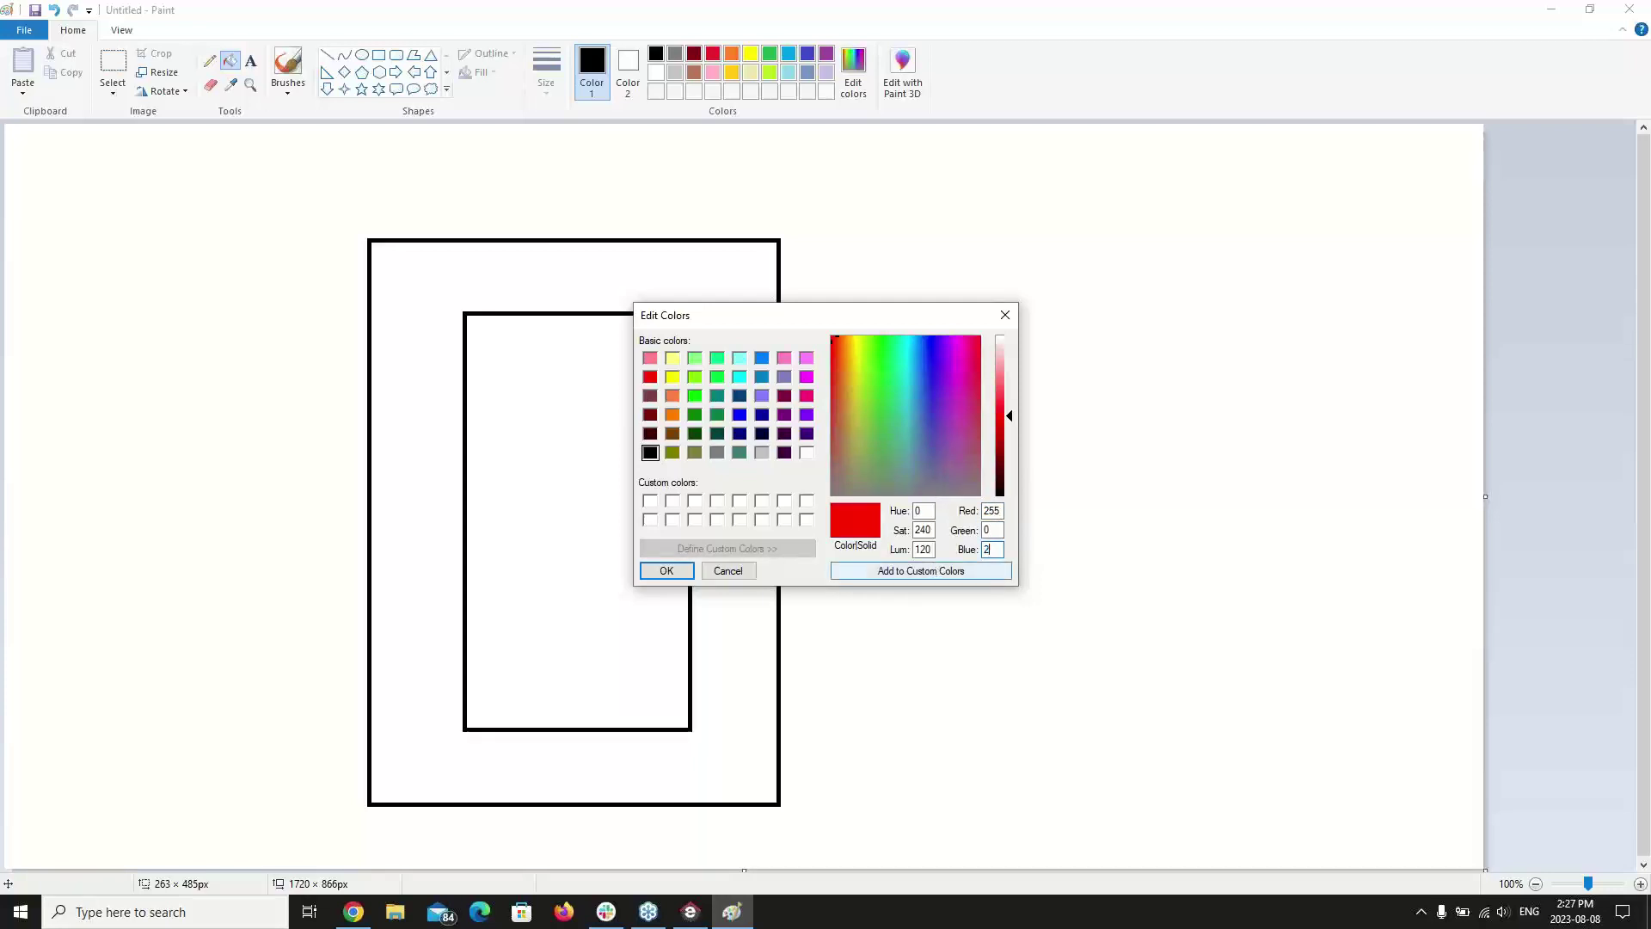
pyautogui.write('55')
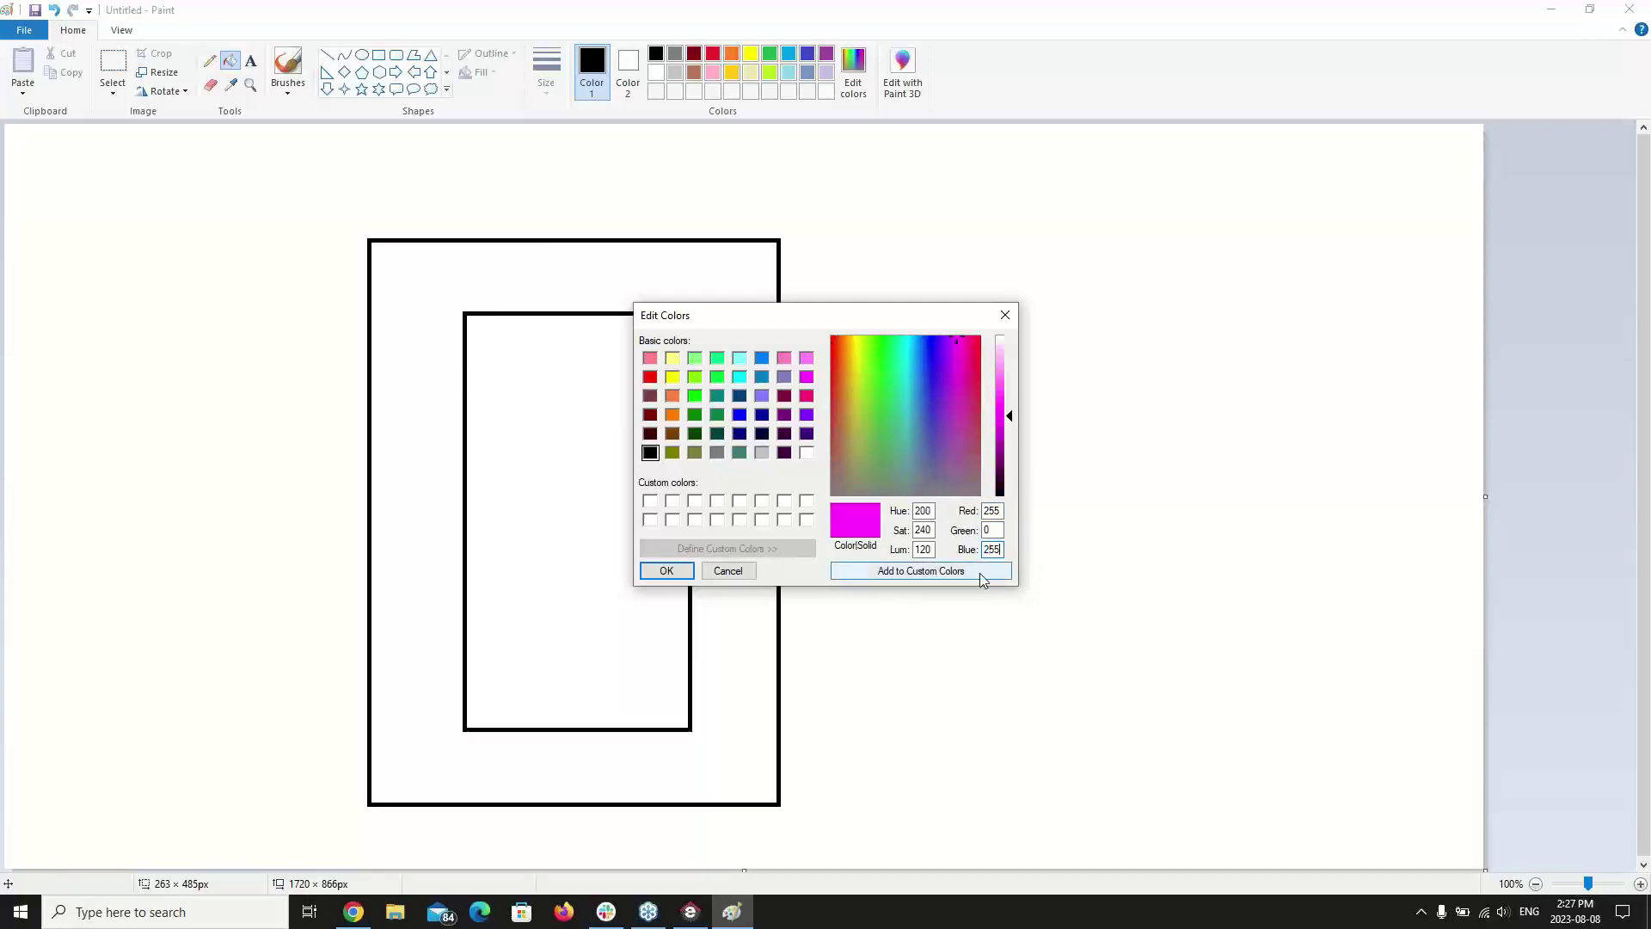
pyautogui.click(667, 571)
pyautogui.click(536, 457)
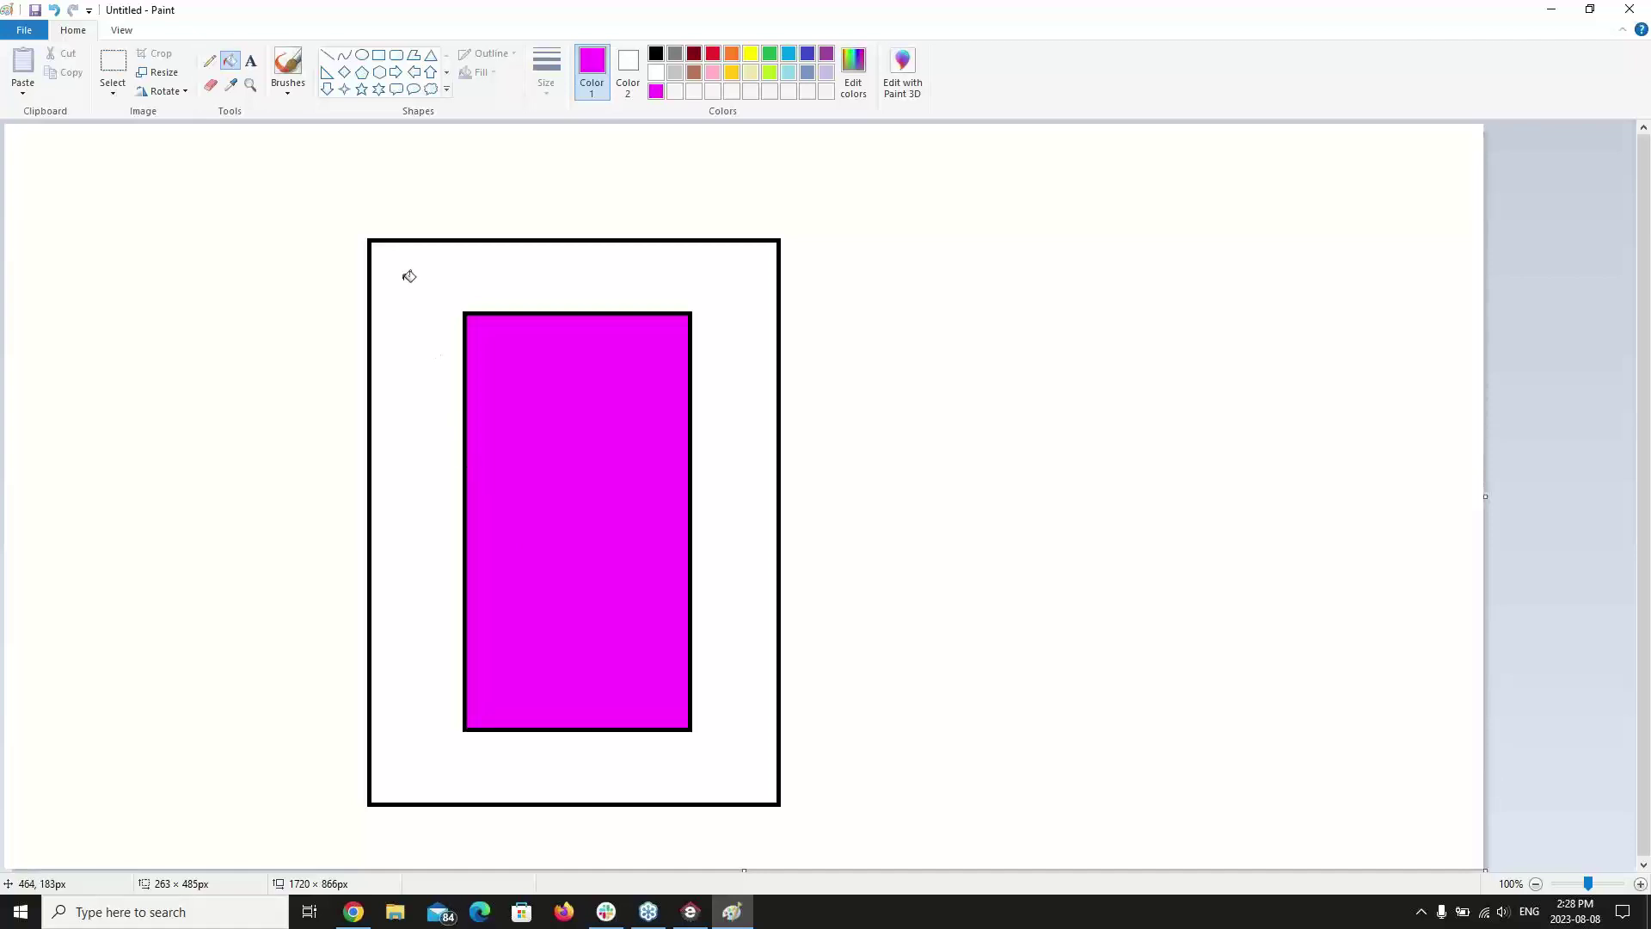
# - Fill the frame between the two rectangles with brown and close Paint without saving the drawing
pyautogui.click(694, 73)
pyautogui.click(378, 427)
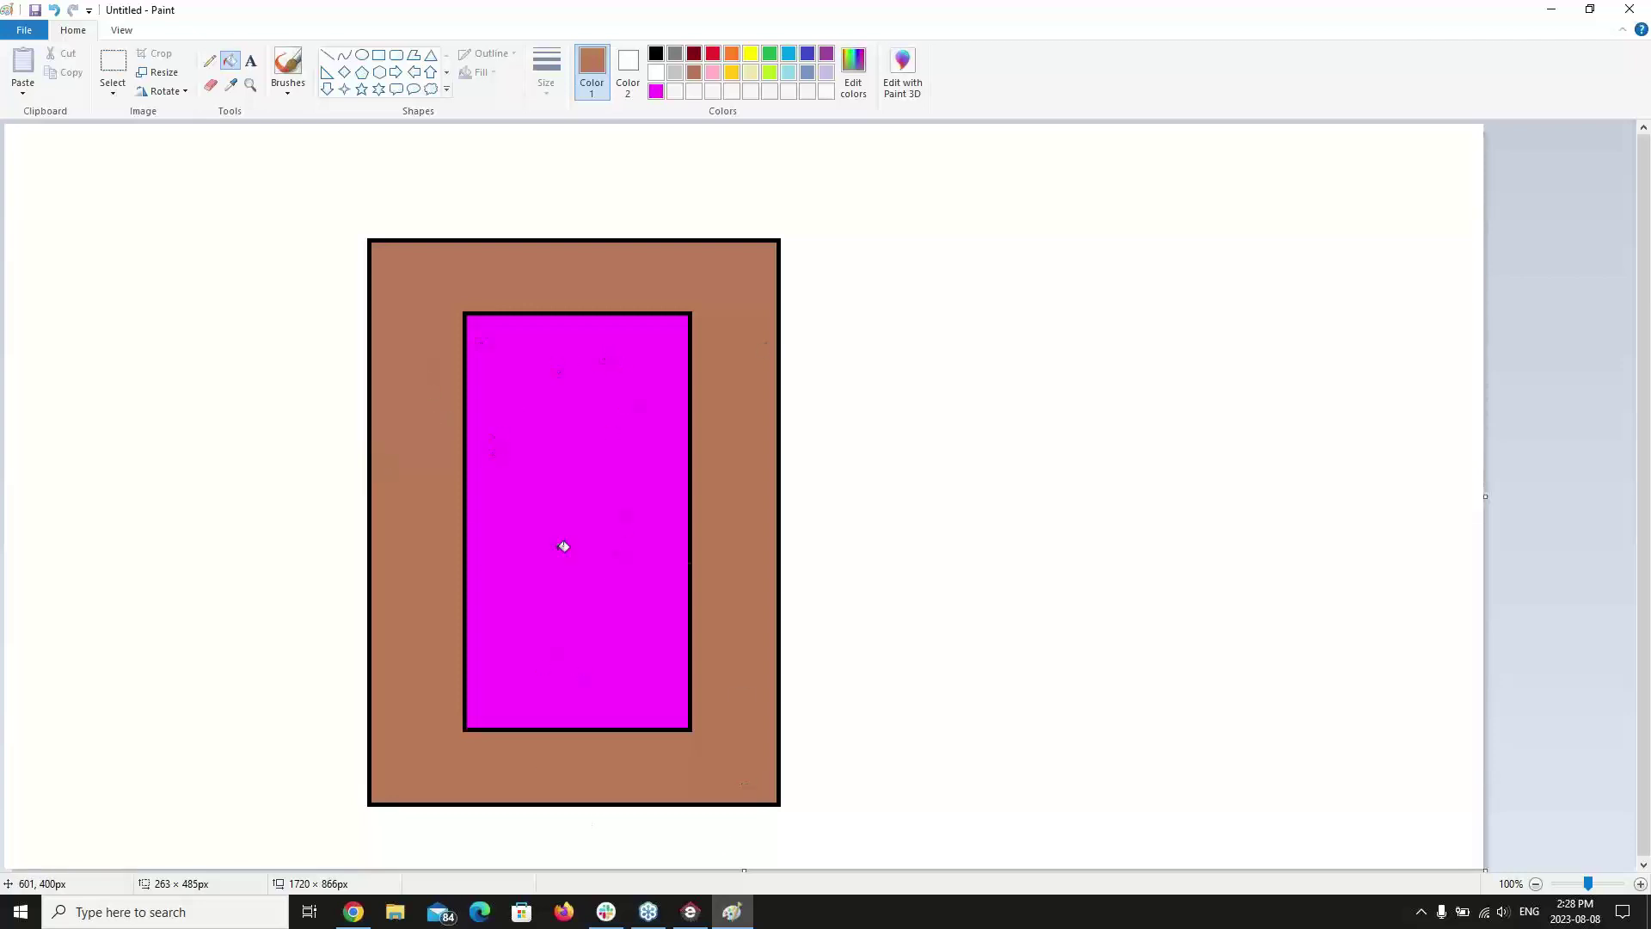
pyautogui.click(1630, 9)
pyautogui.click(854, 456)
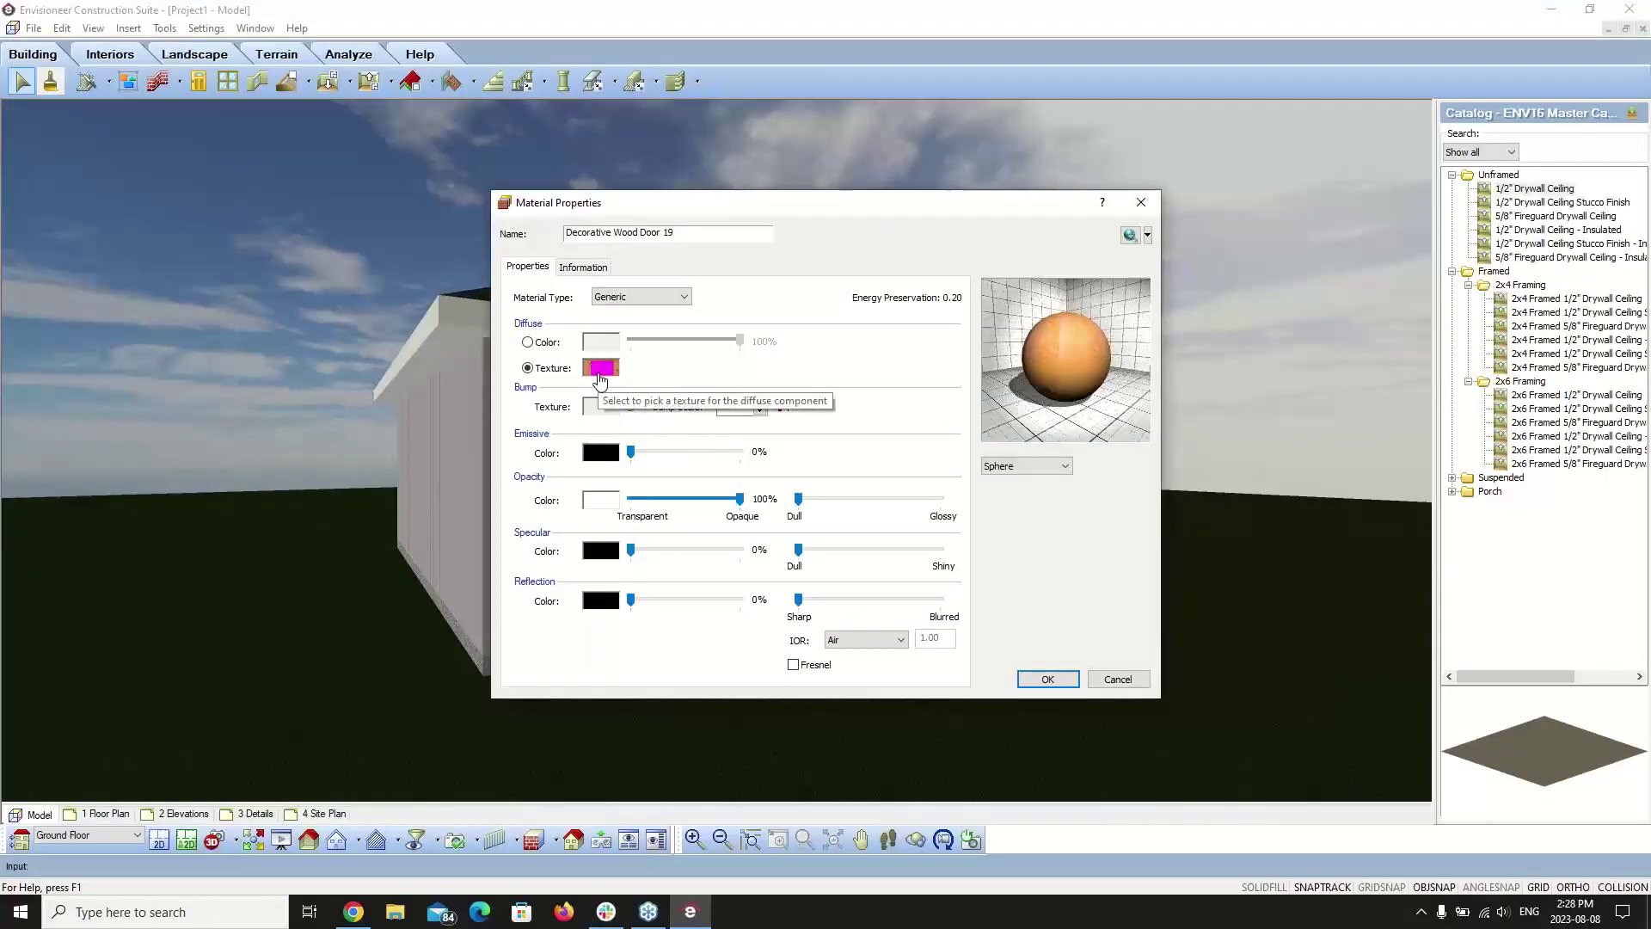
# - Review the magenta transparency option in Decorative Wood Door 19's diffuse texture map and leave the material's properties without changes
pyautogui.click(602, 368)
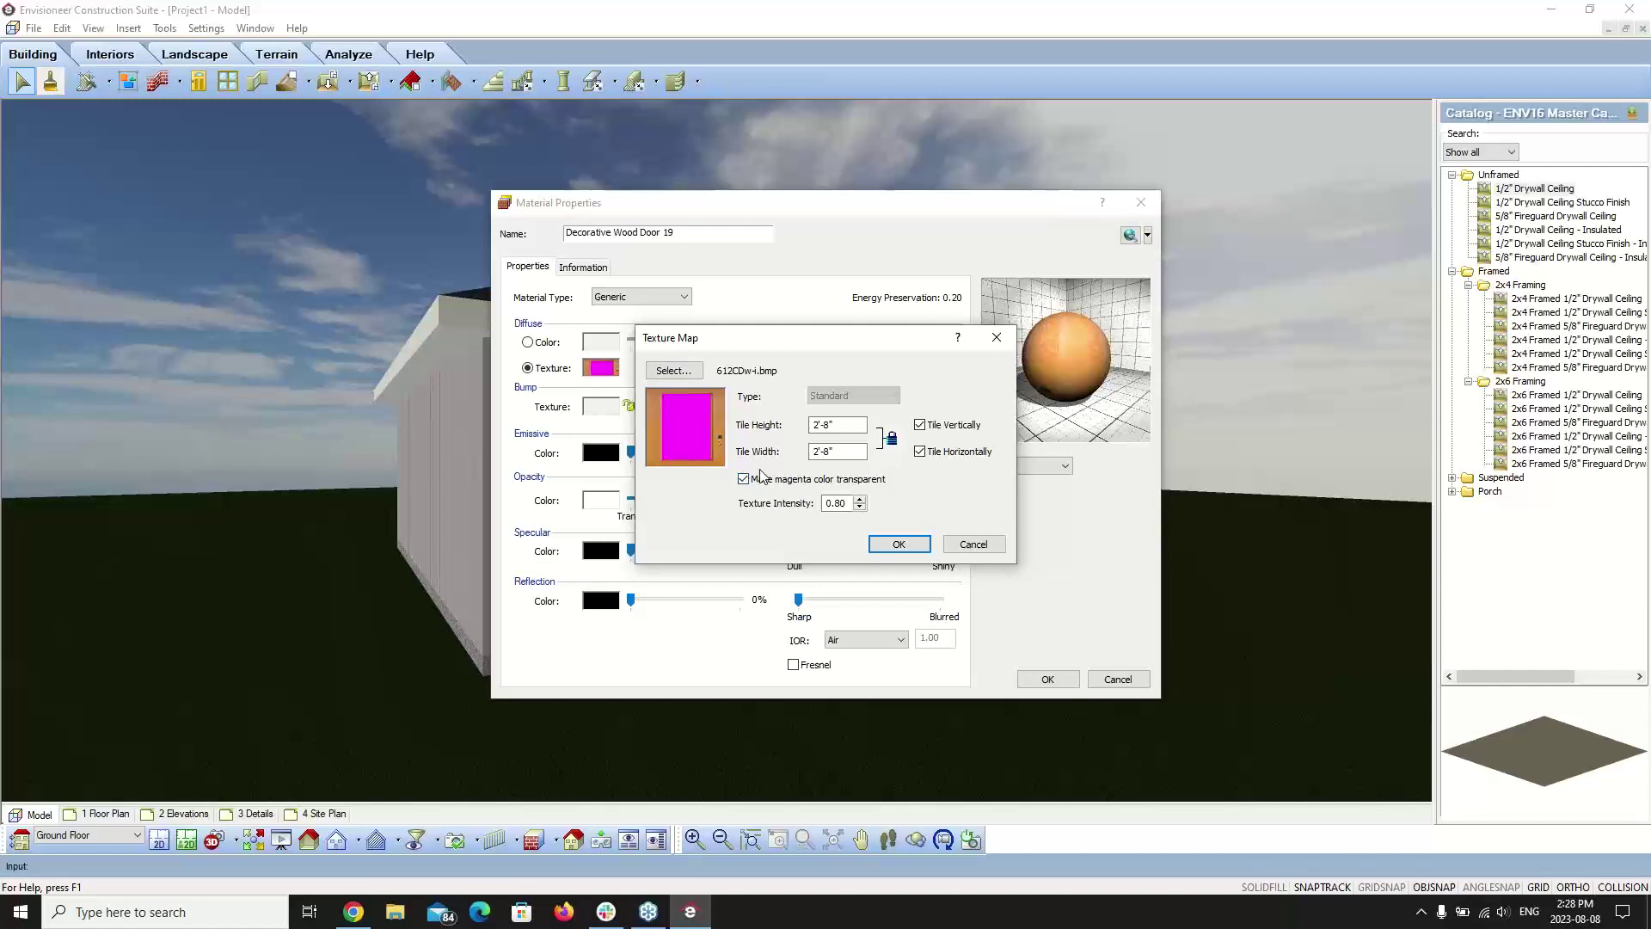
pyautogui.click(980, 545)
pyautogui.click(1118, 680)
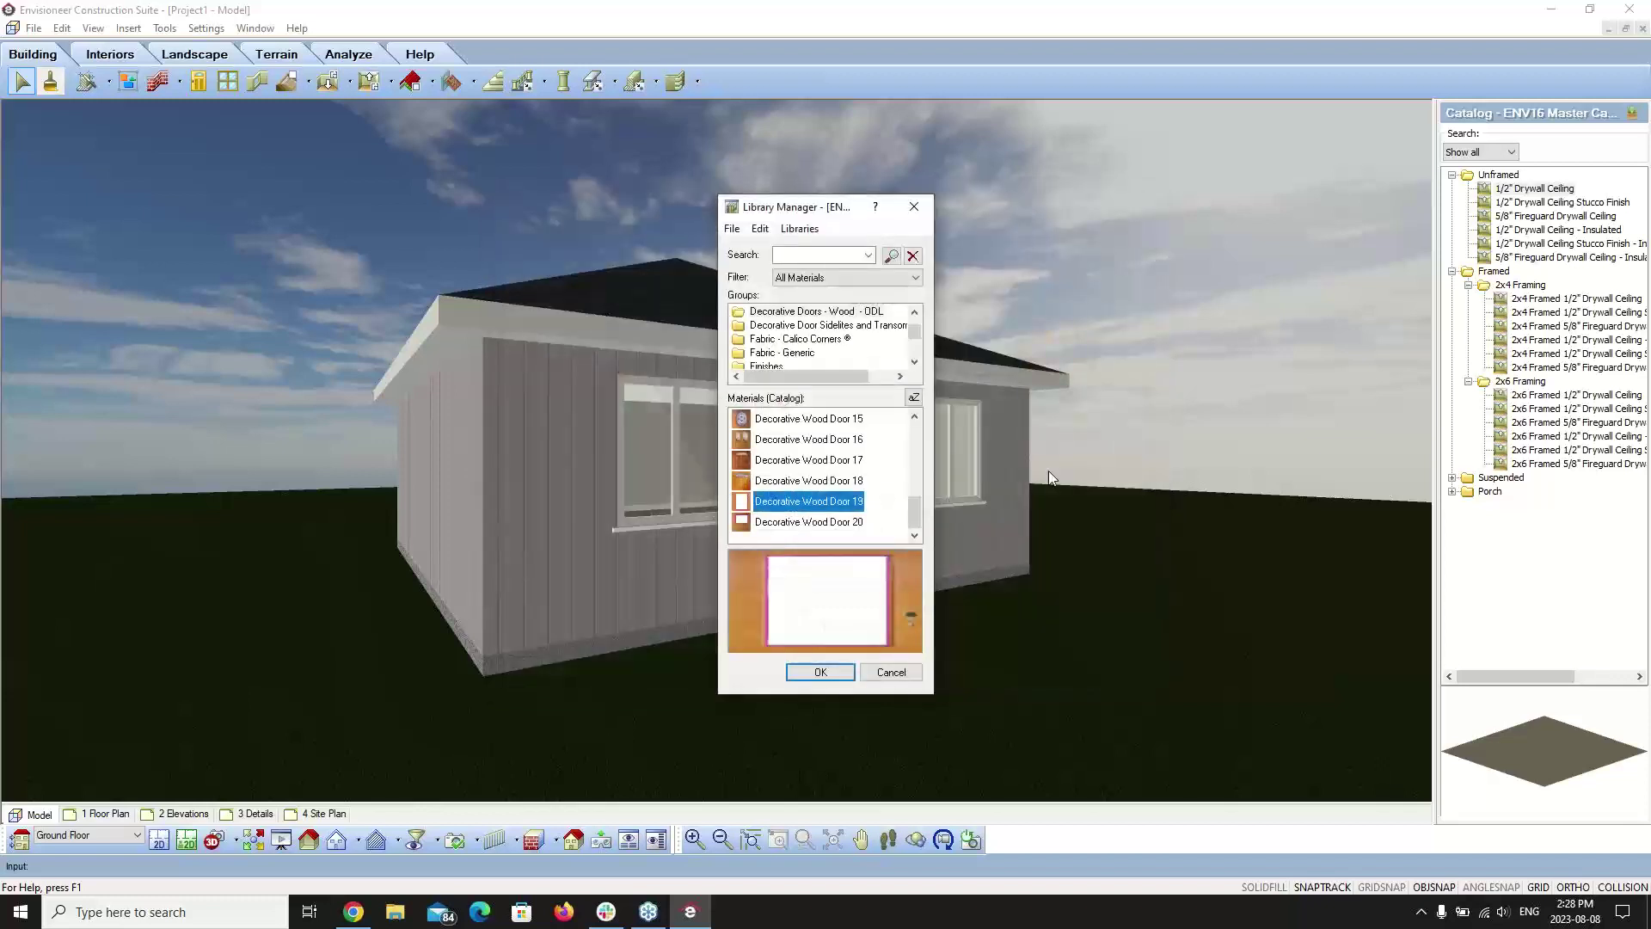
# - Browse the library to the Tile - Generic Wall Tile group, preview 3D Wall Tile Triangle and open the properties of 3D Wall Tile Gouged
pyautogui.scroll(-6, 839, 333)
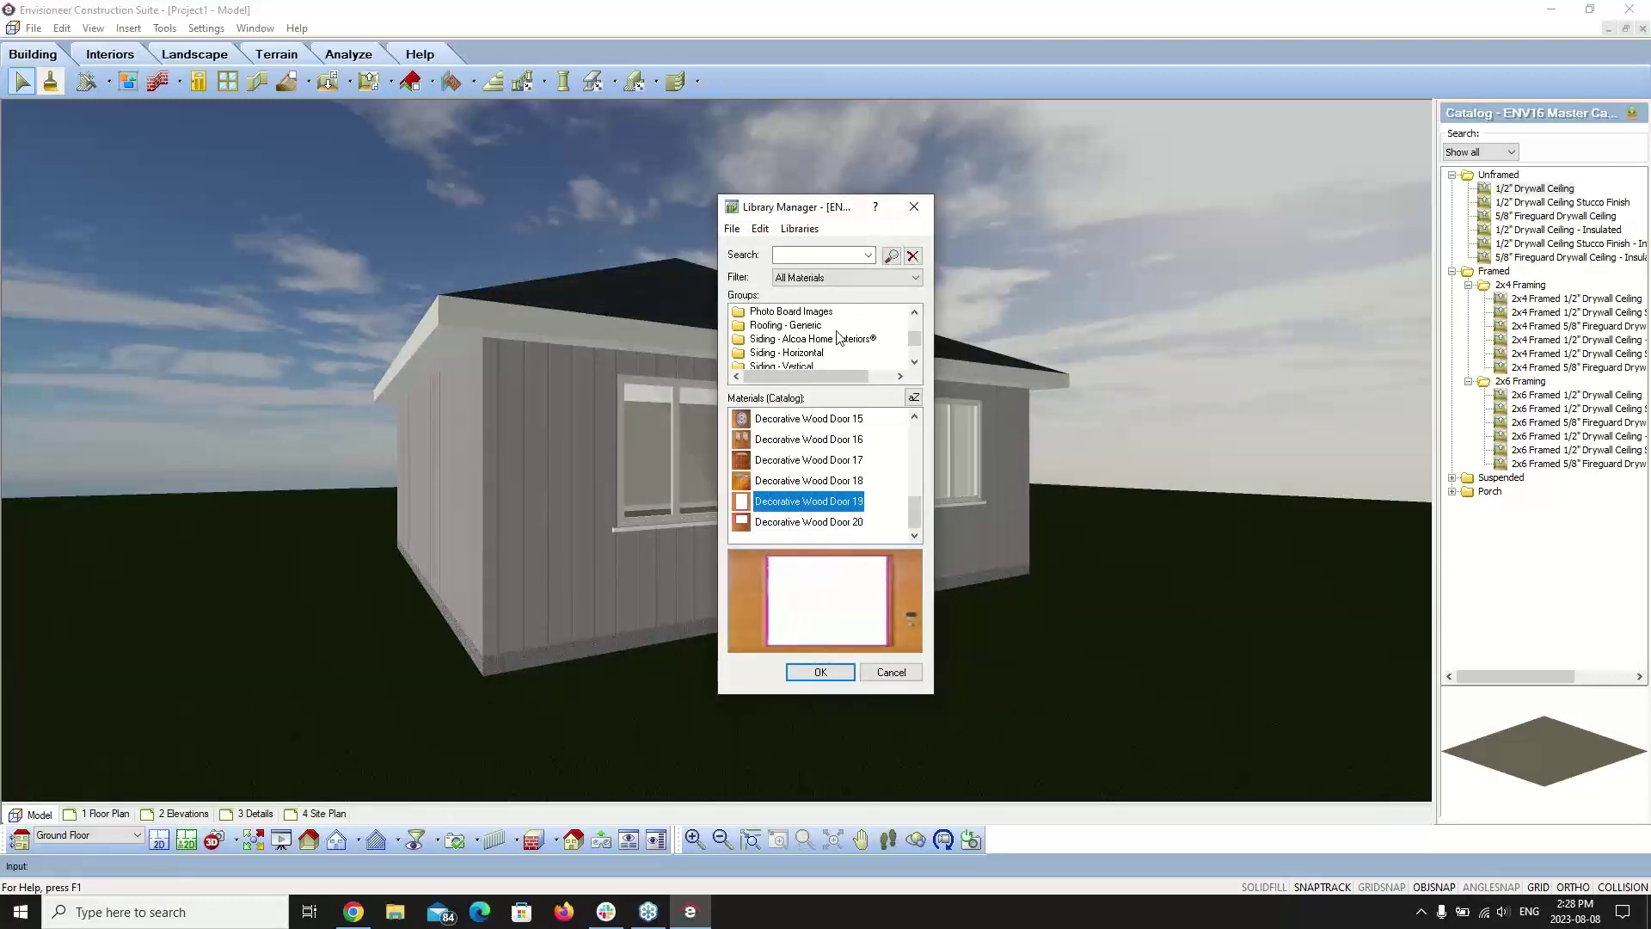
pyautogui.scroll(-3, 839, 336)
pyautogui.scroll(-3, 839, 336)
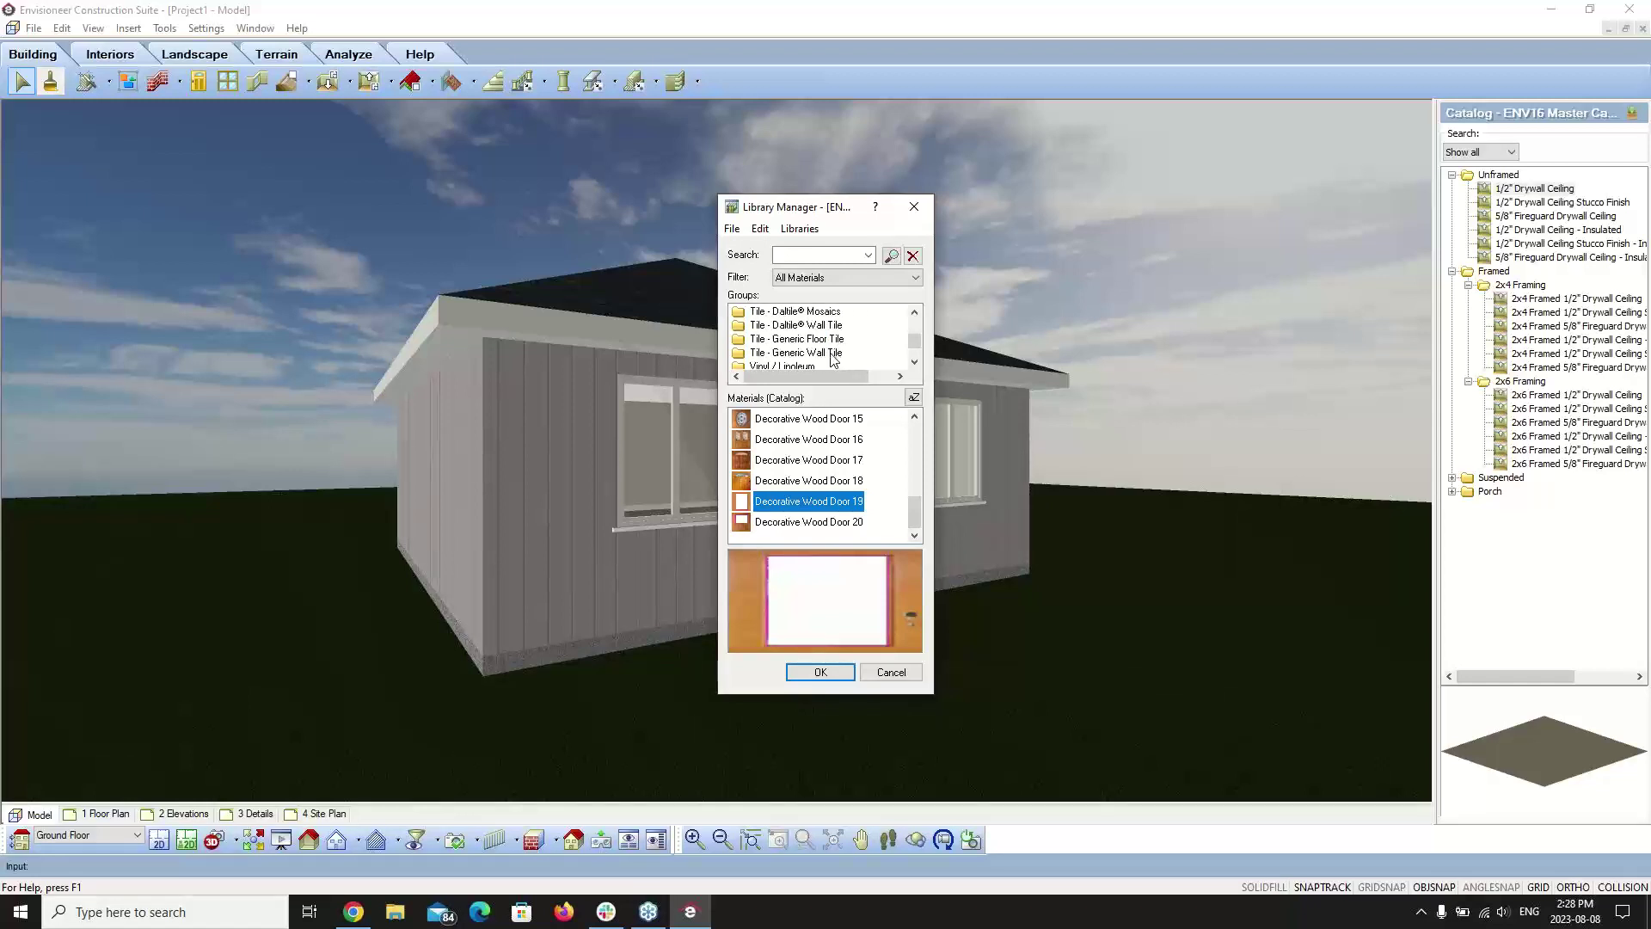
pyautogui.click(832, 354)
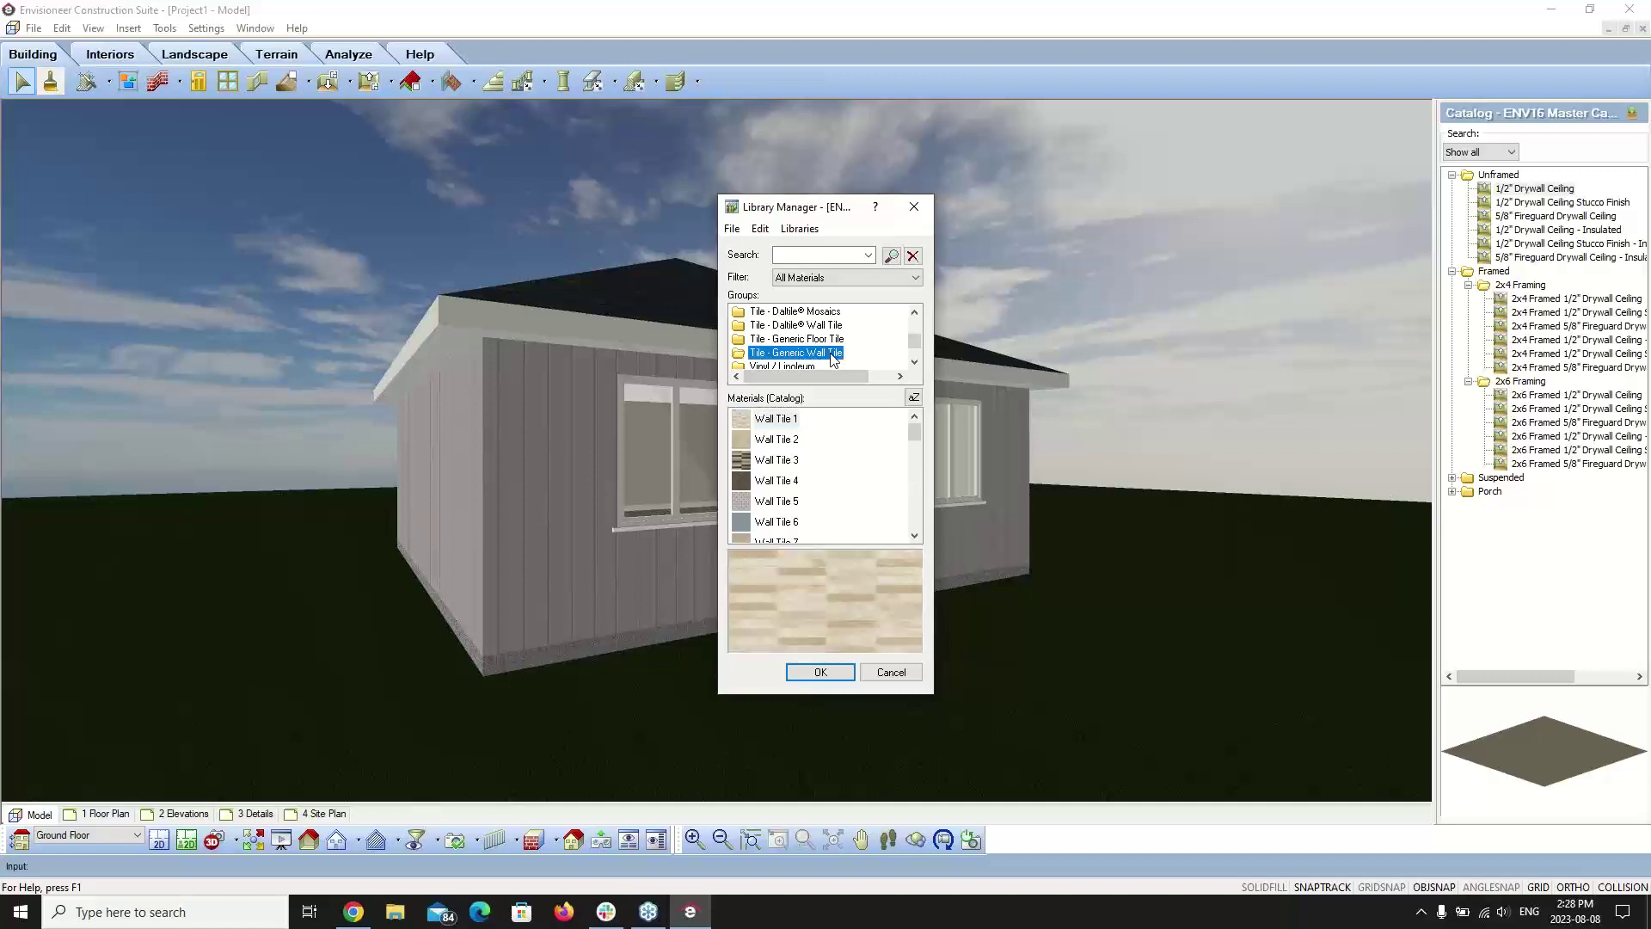
pyautogui.scroll(-6, 861, 472)
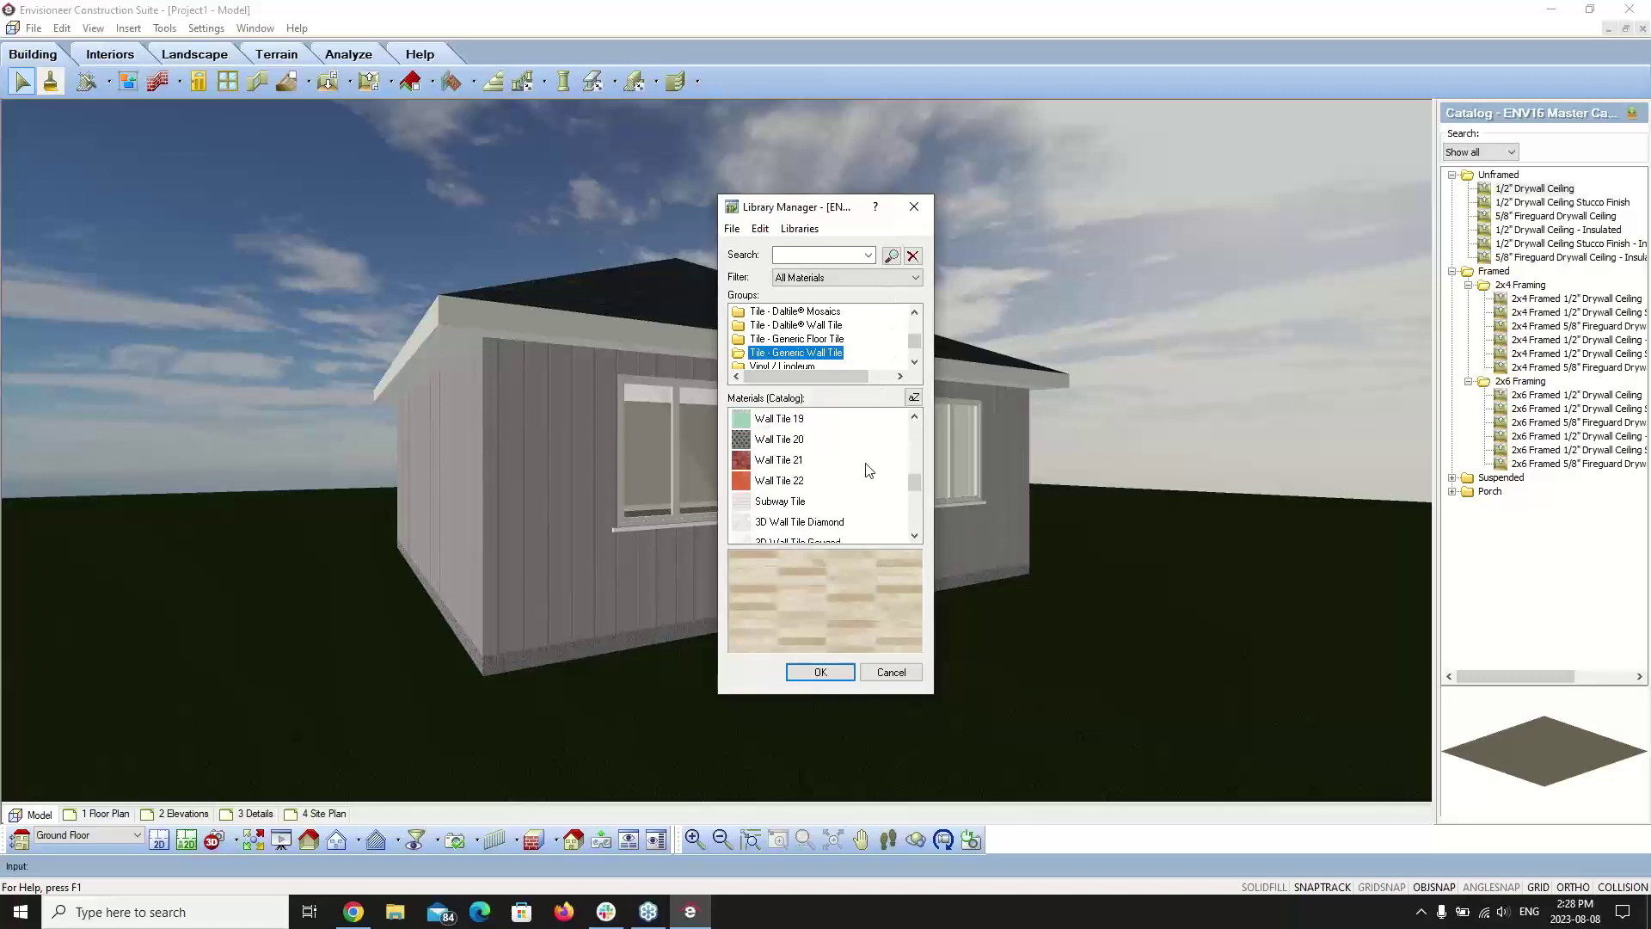
pyautogui.scroll(-2, 867, 470)
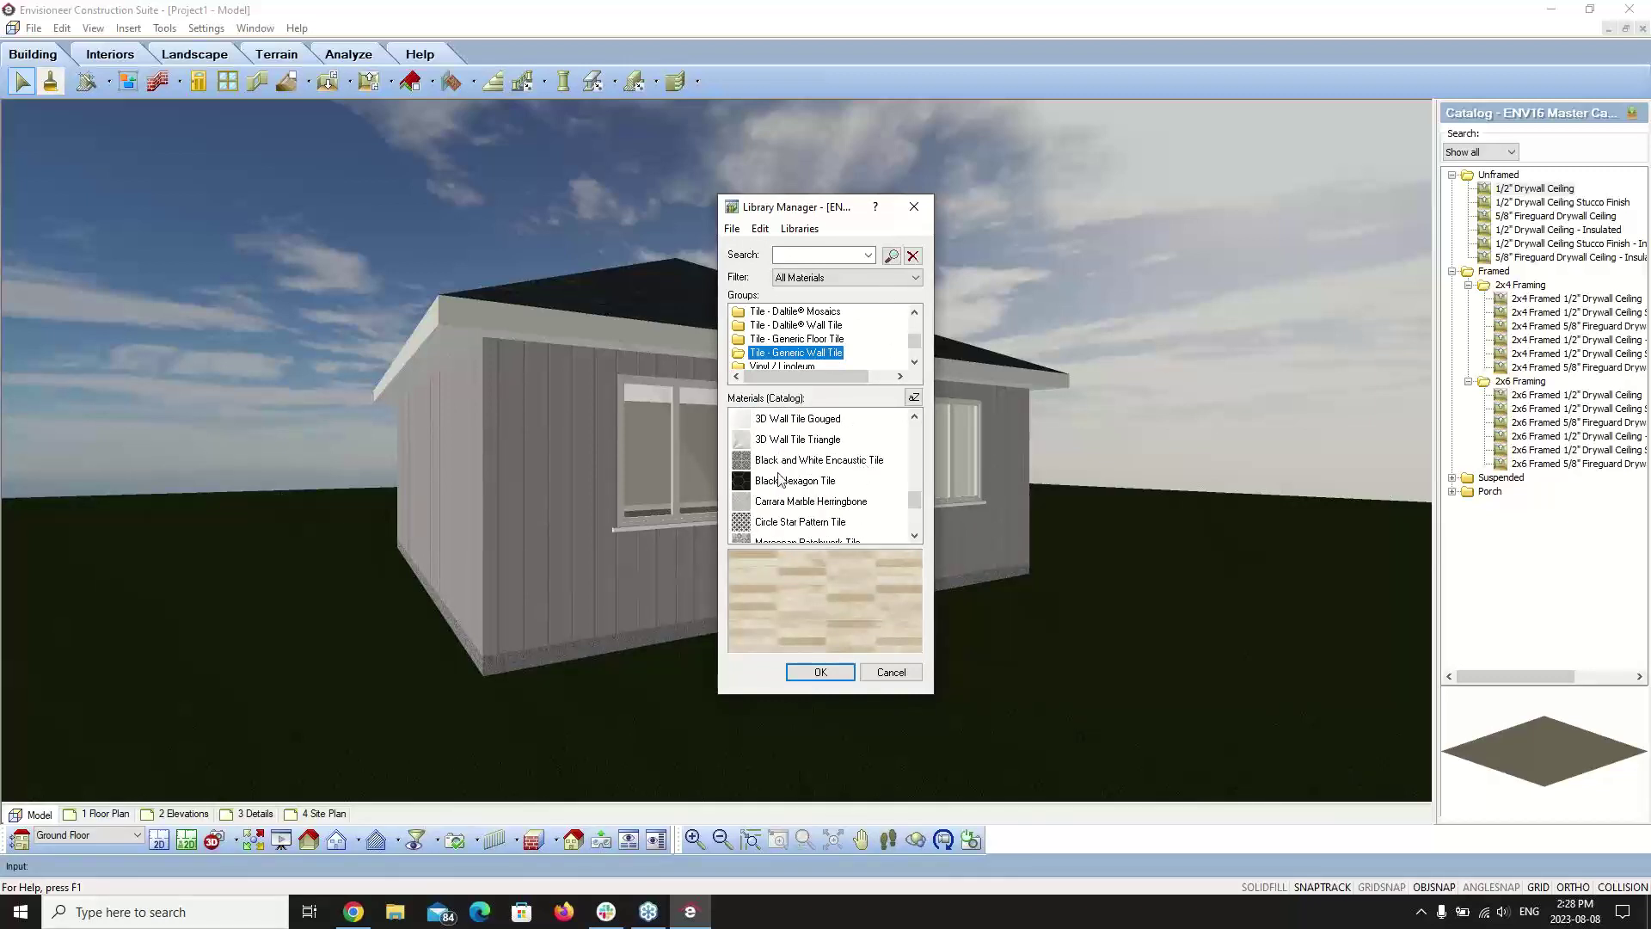
pyautogui.click(757, 441)
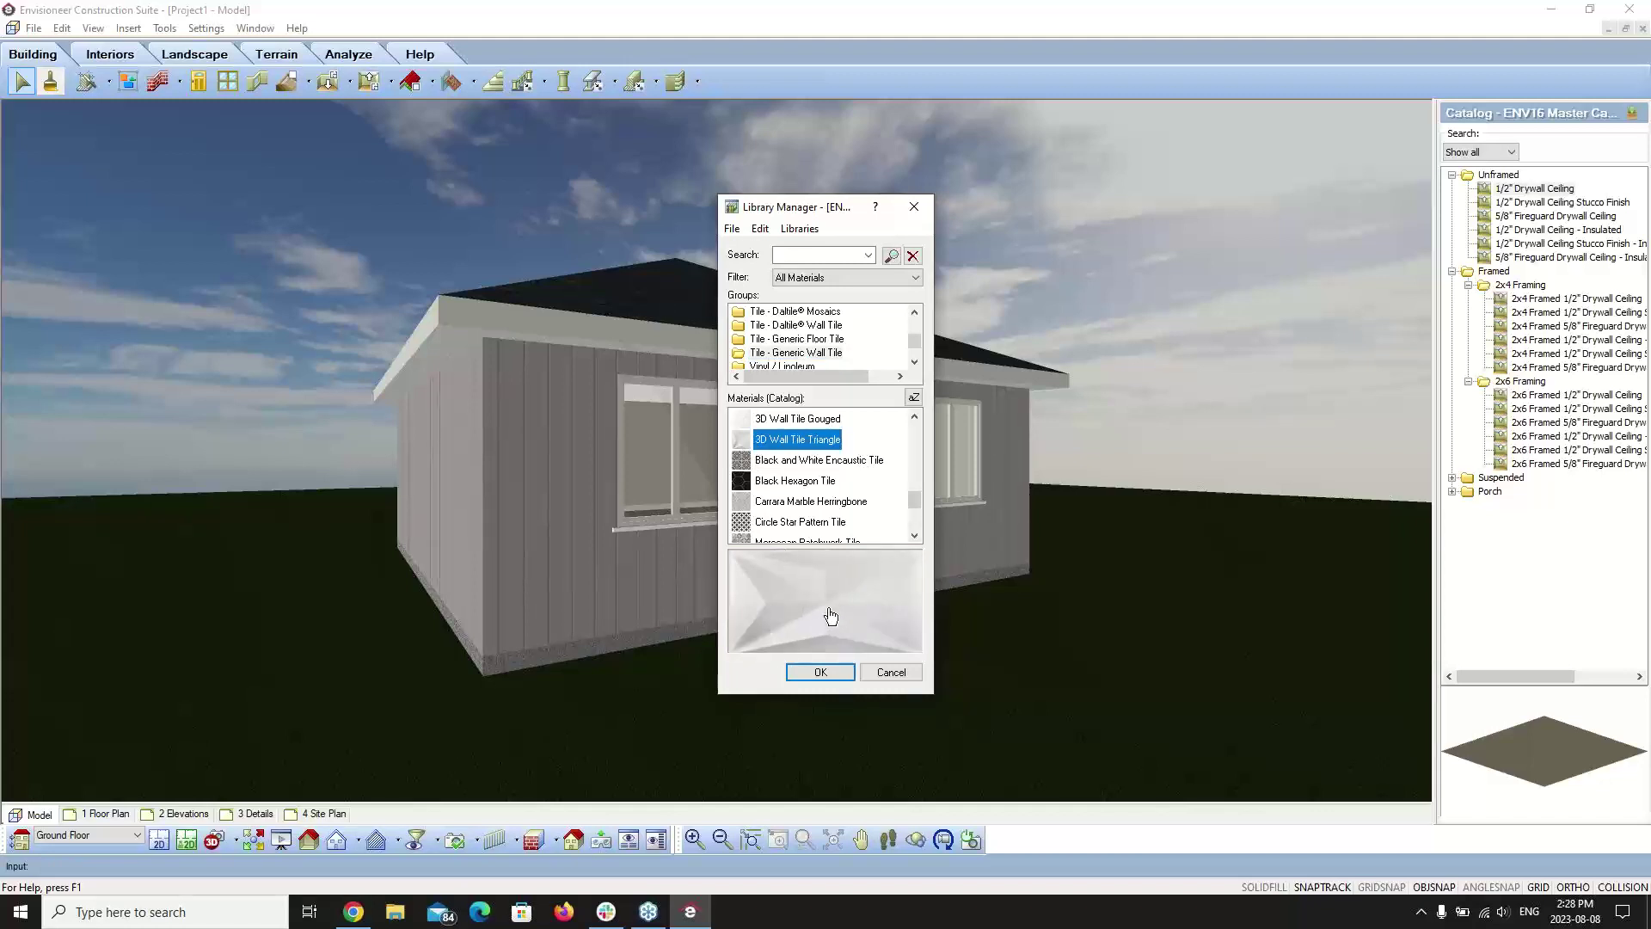
pyautogui.click(741, 420)
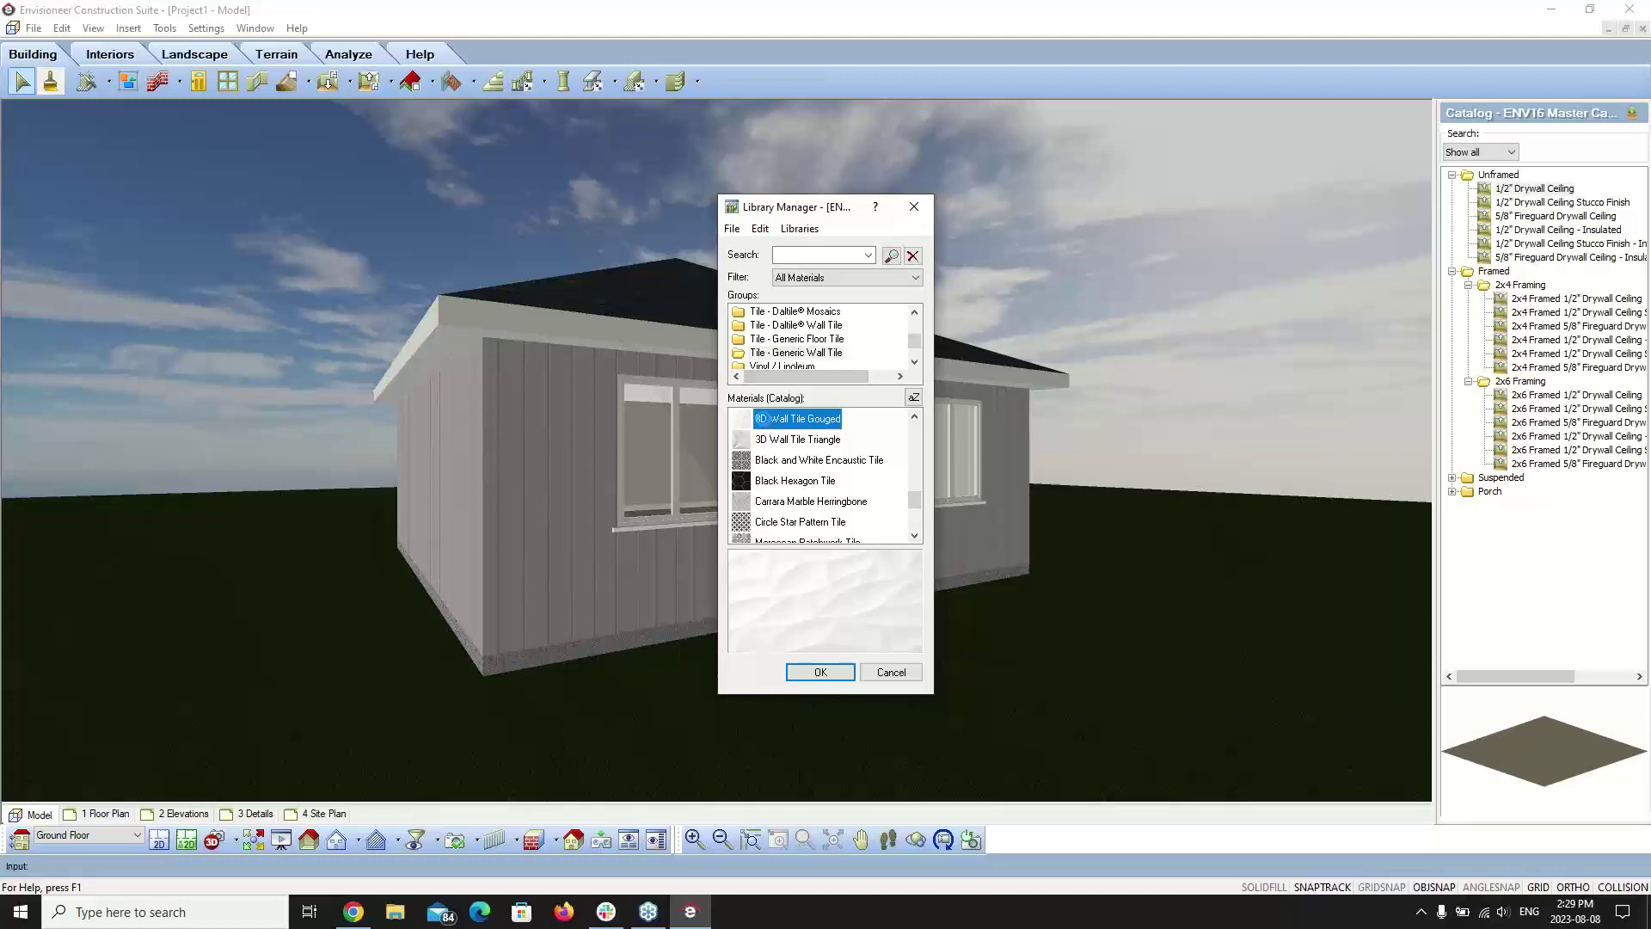
pyautogui.doubleClick(761, 419)
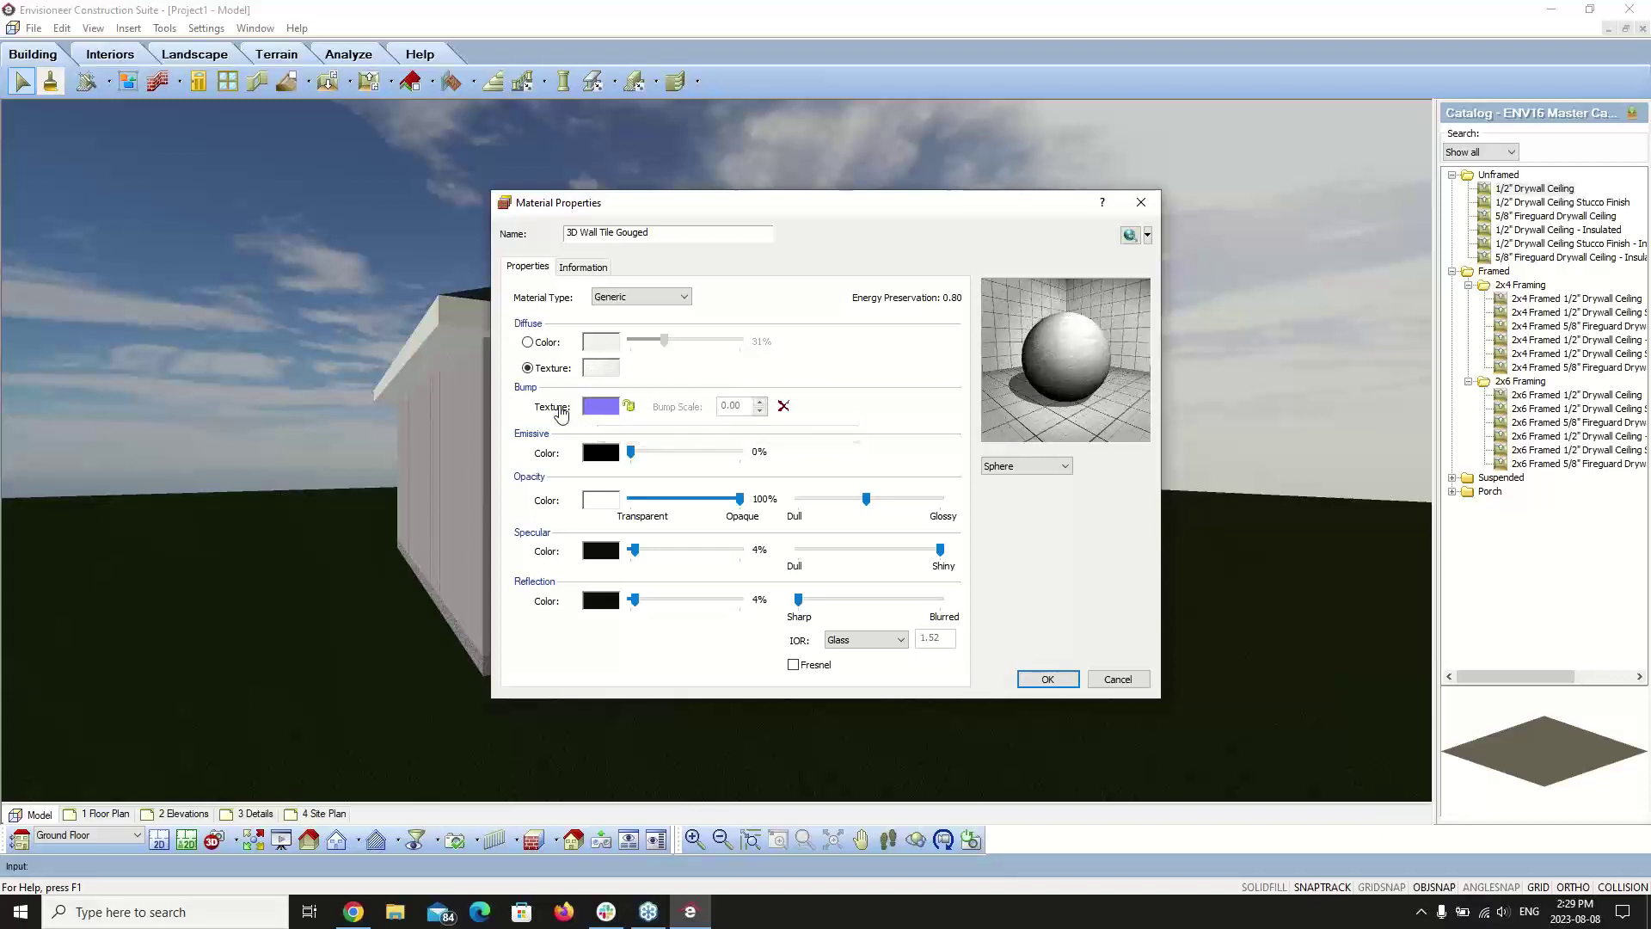
# - Open the tile material's bump texture map, check its image file name among the textures and accept 3D-Wall-Tile-Gouged-Normal.jpg again
pyautogui.click(600, 409)
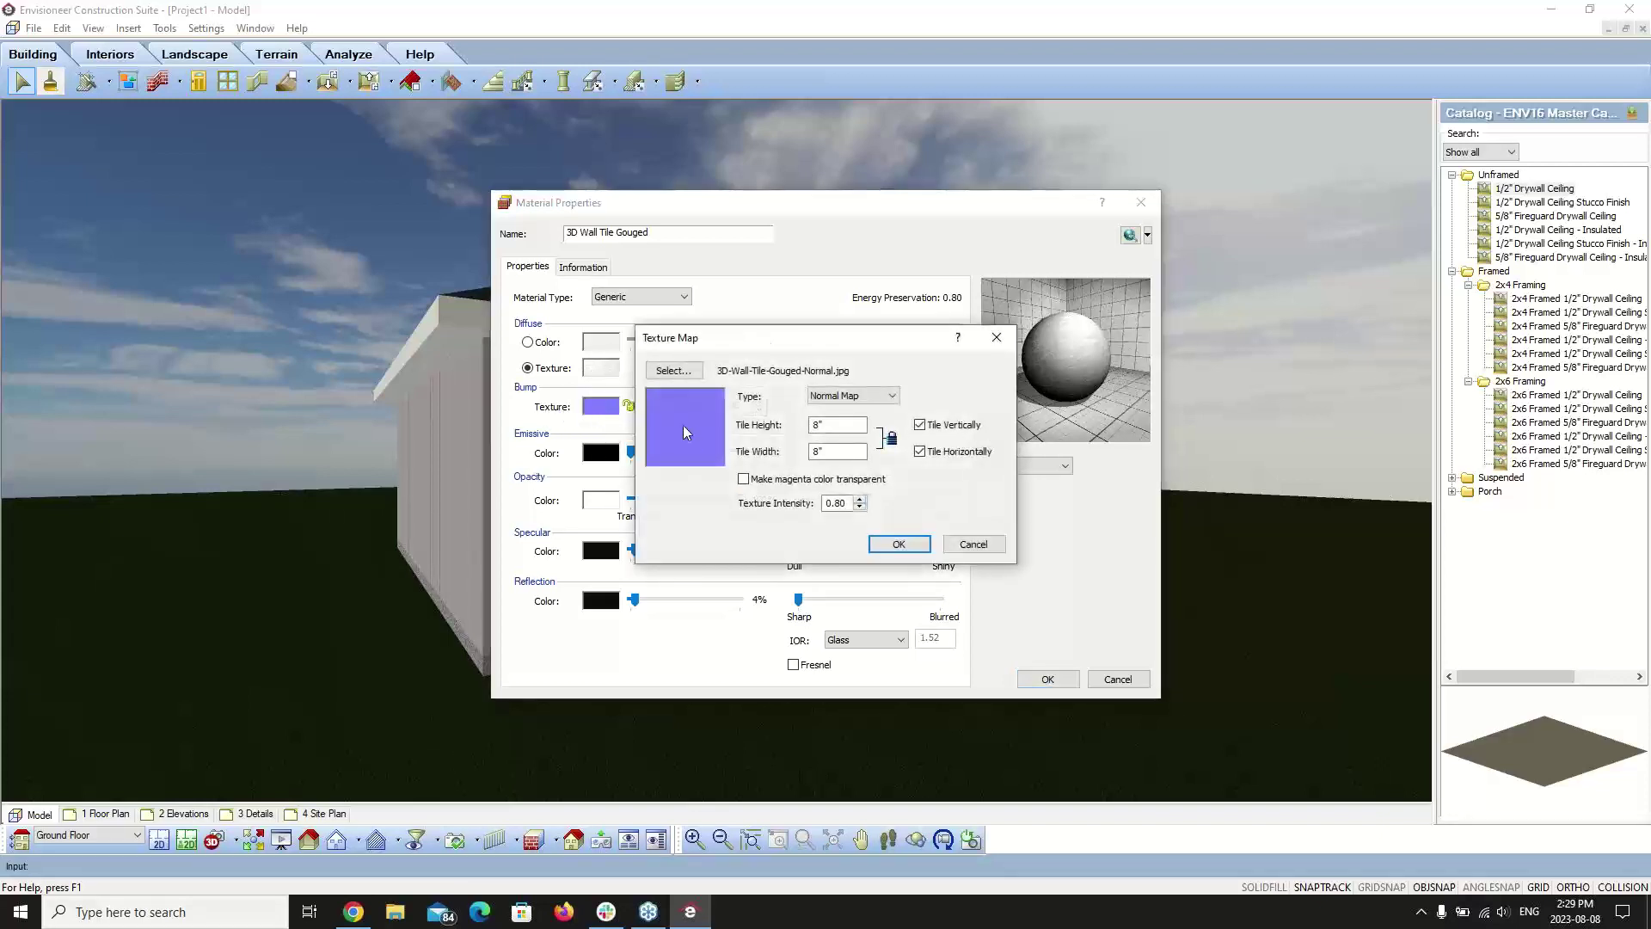
pyautogui.click(680, 373)
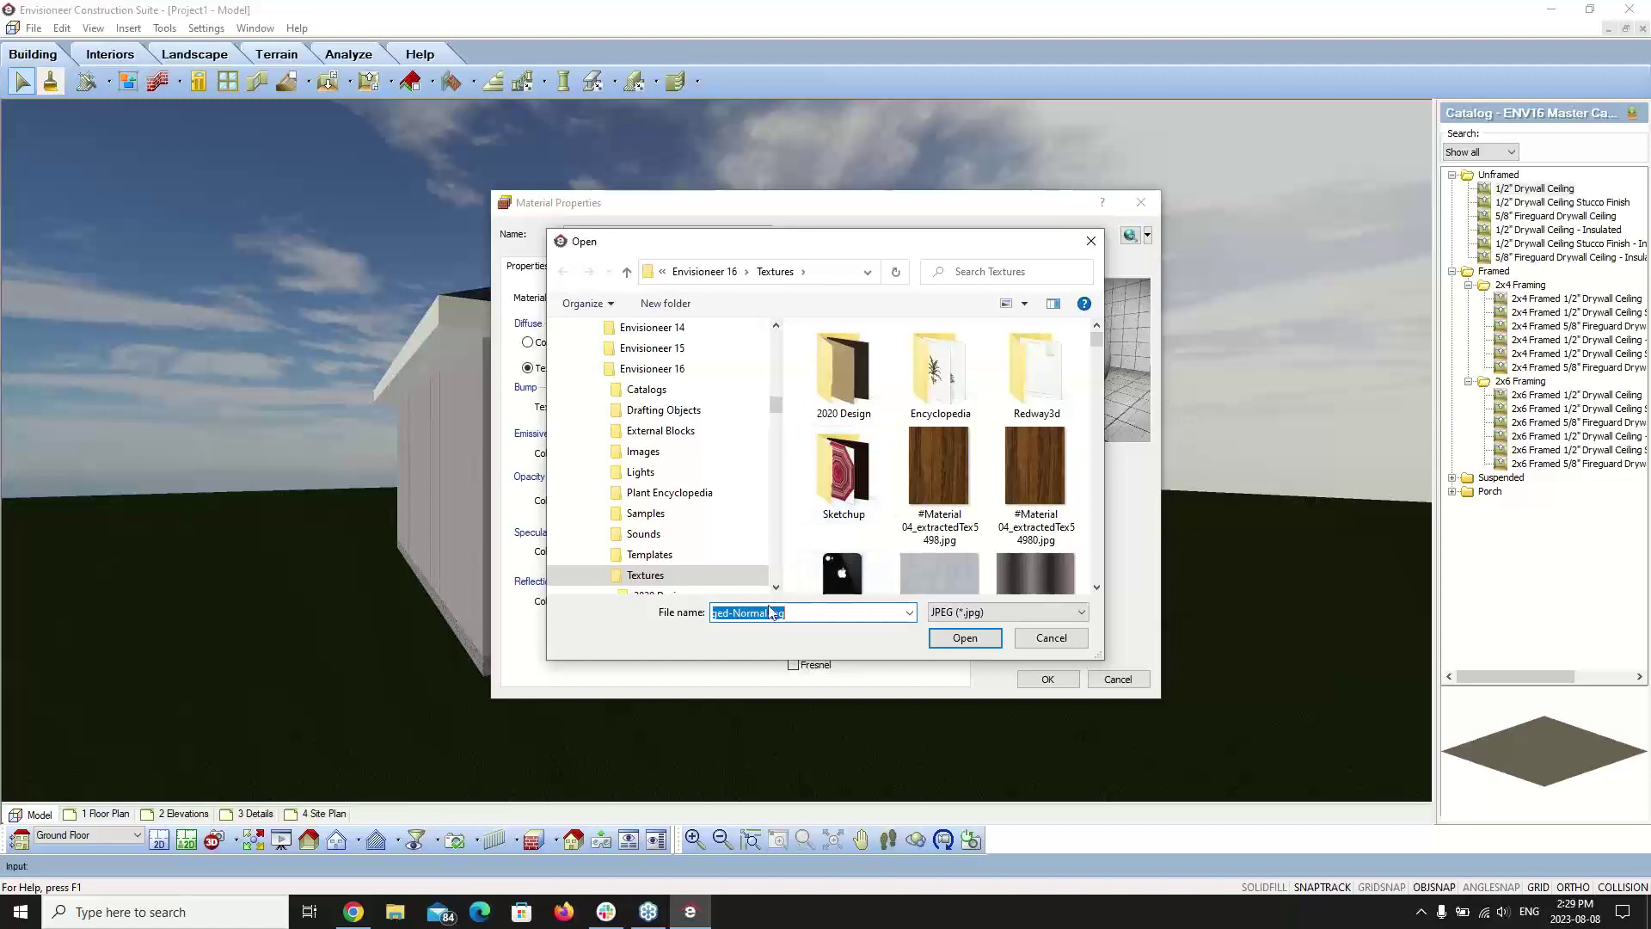
pyautogui.click(795, 613)
pyautogui.press('Home')
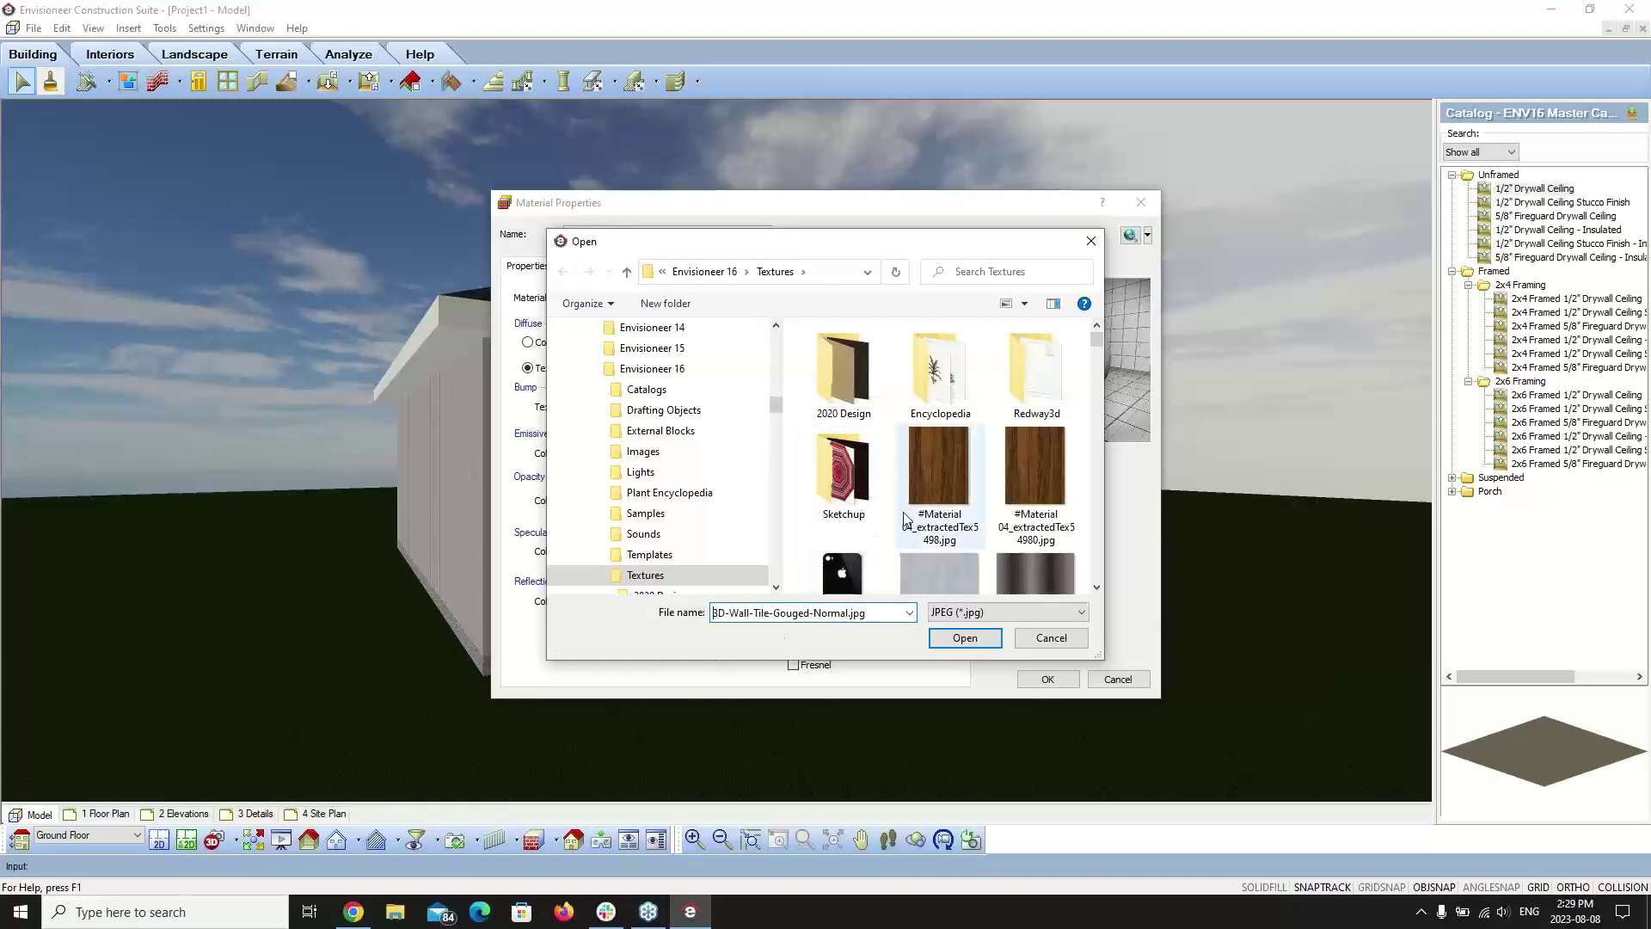
pyautogui.scroll(-1, 961, 511)
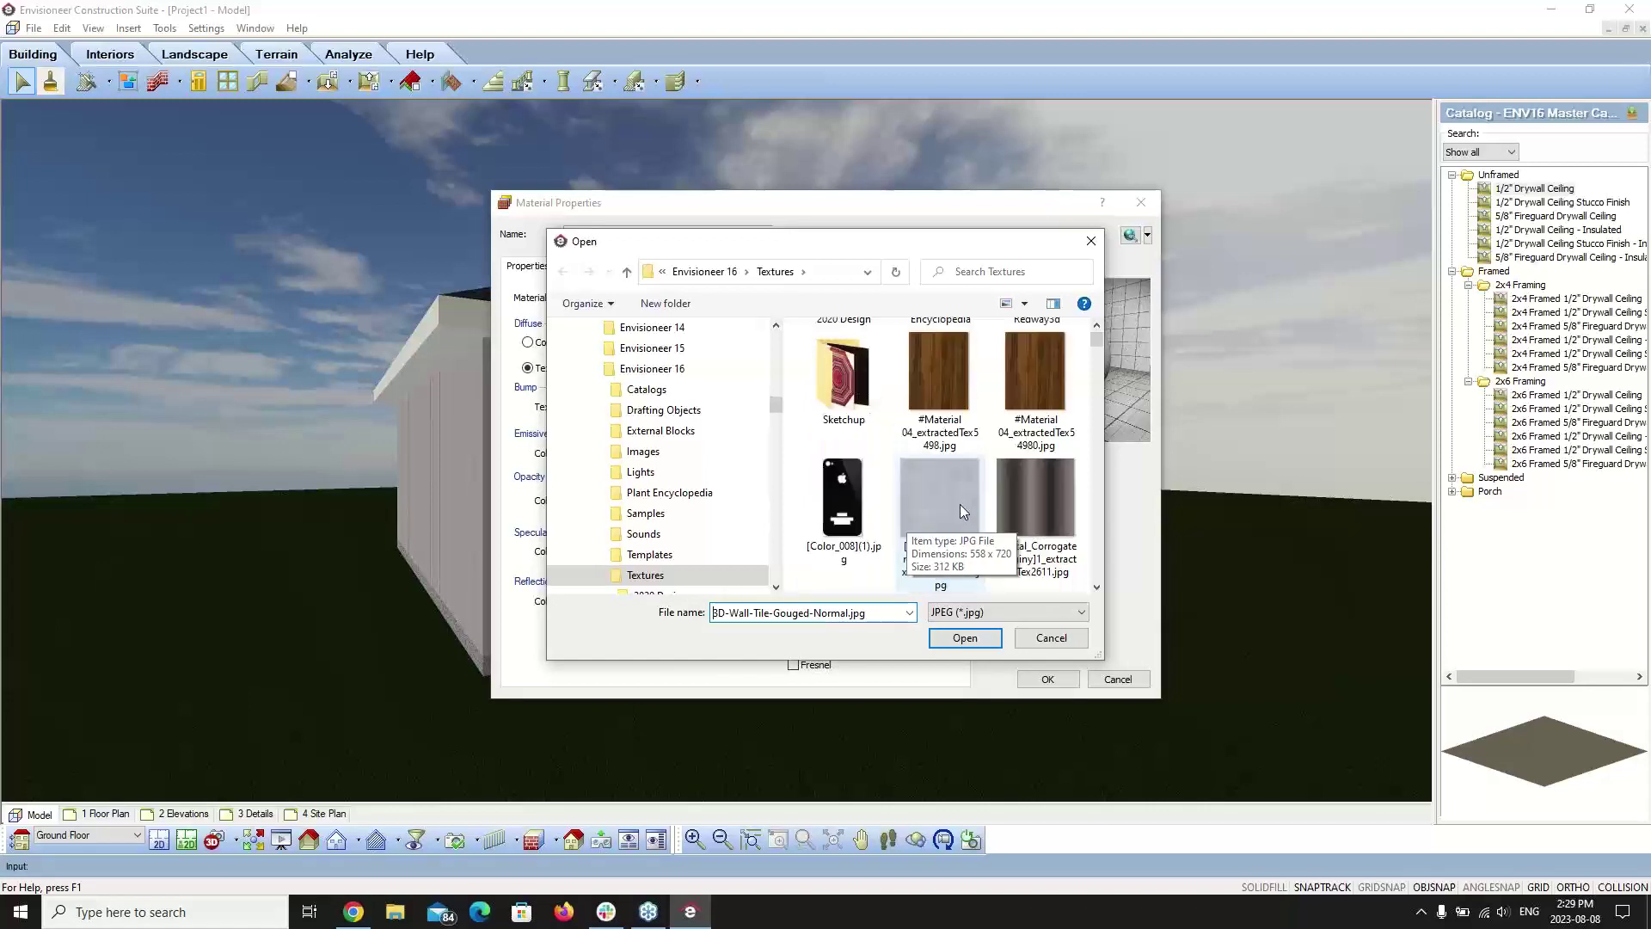
pyautogui.scroll(-2, 960, 504)
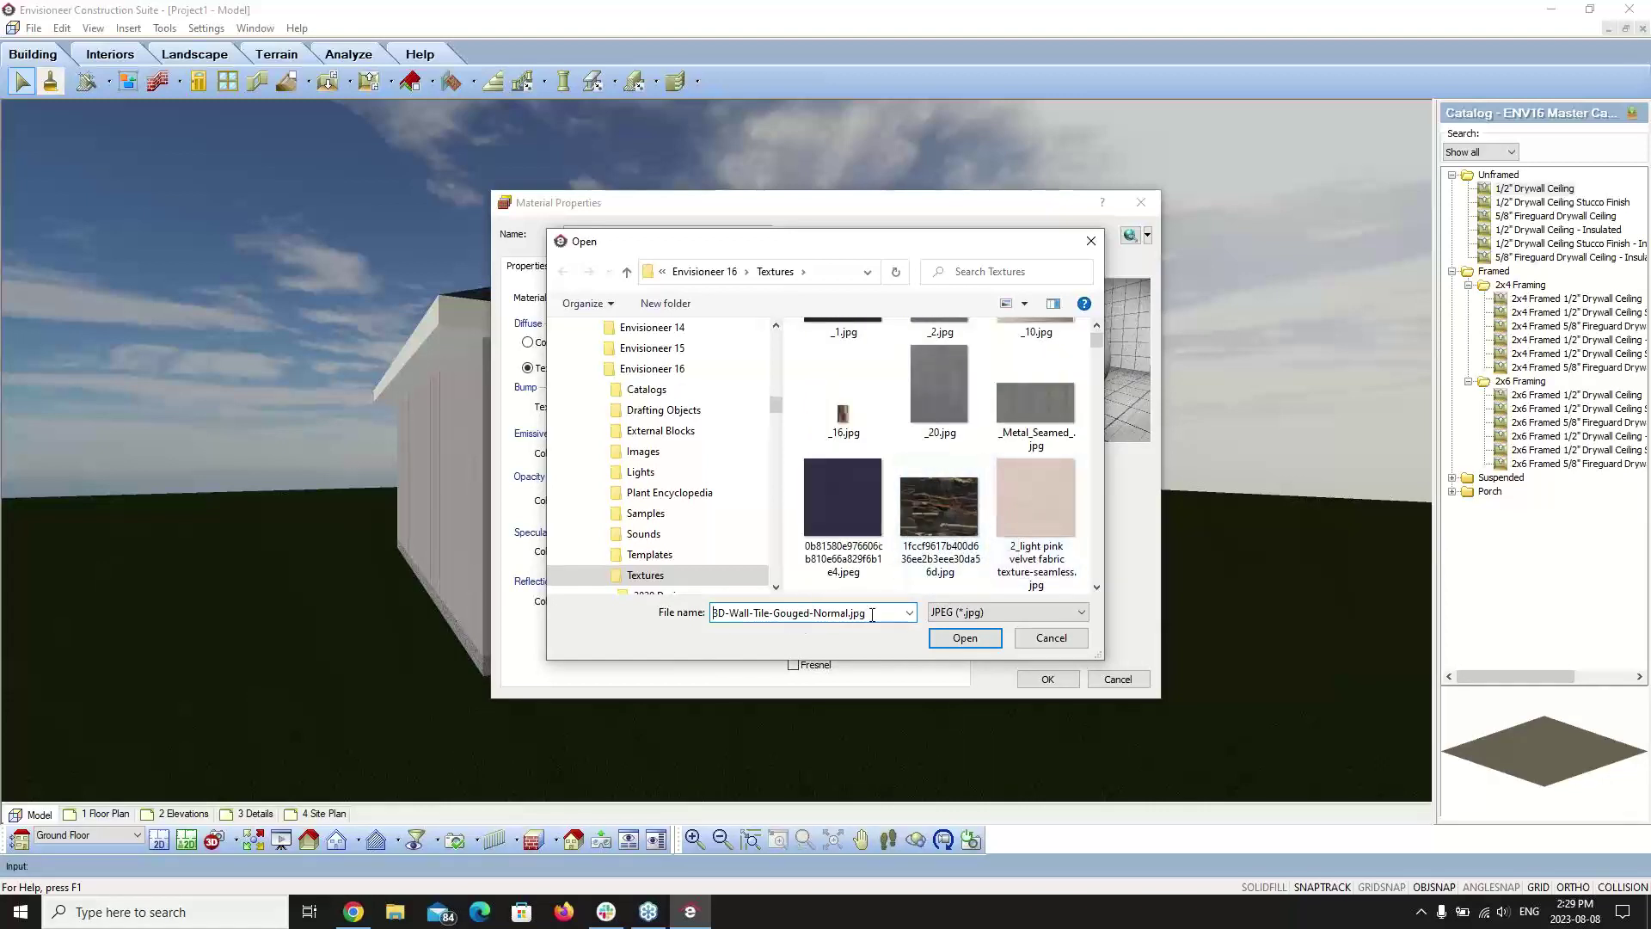
pyautogui.press('Return')
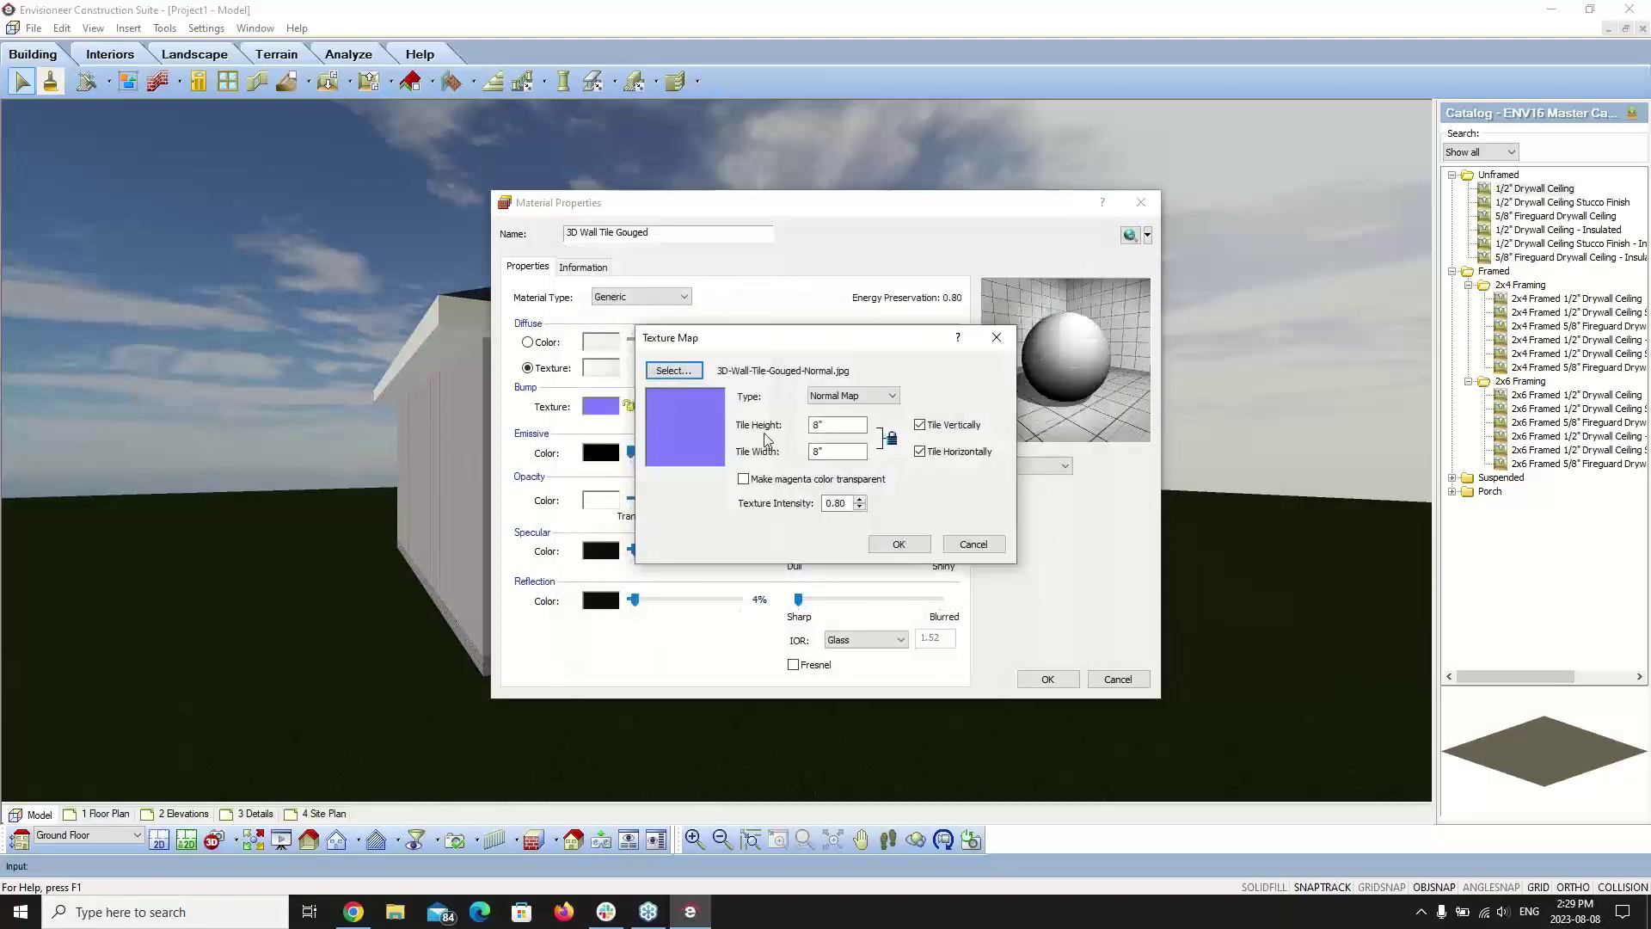
# - Find 3D-Wall-Tile-Gouged-Normal.jpg in the Textures folder, view it in Paint and close Paint
pyautogui.click(673, 370)
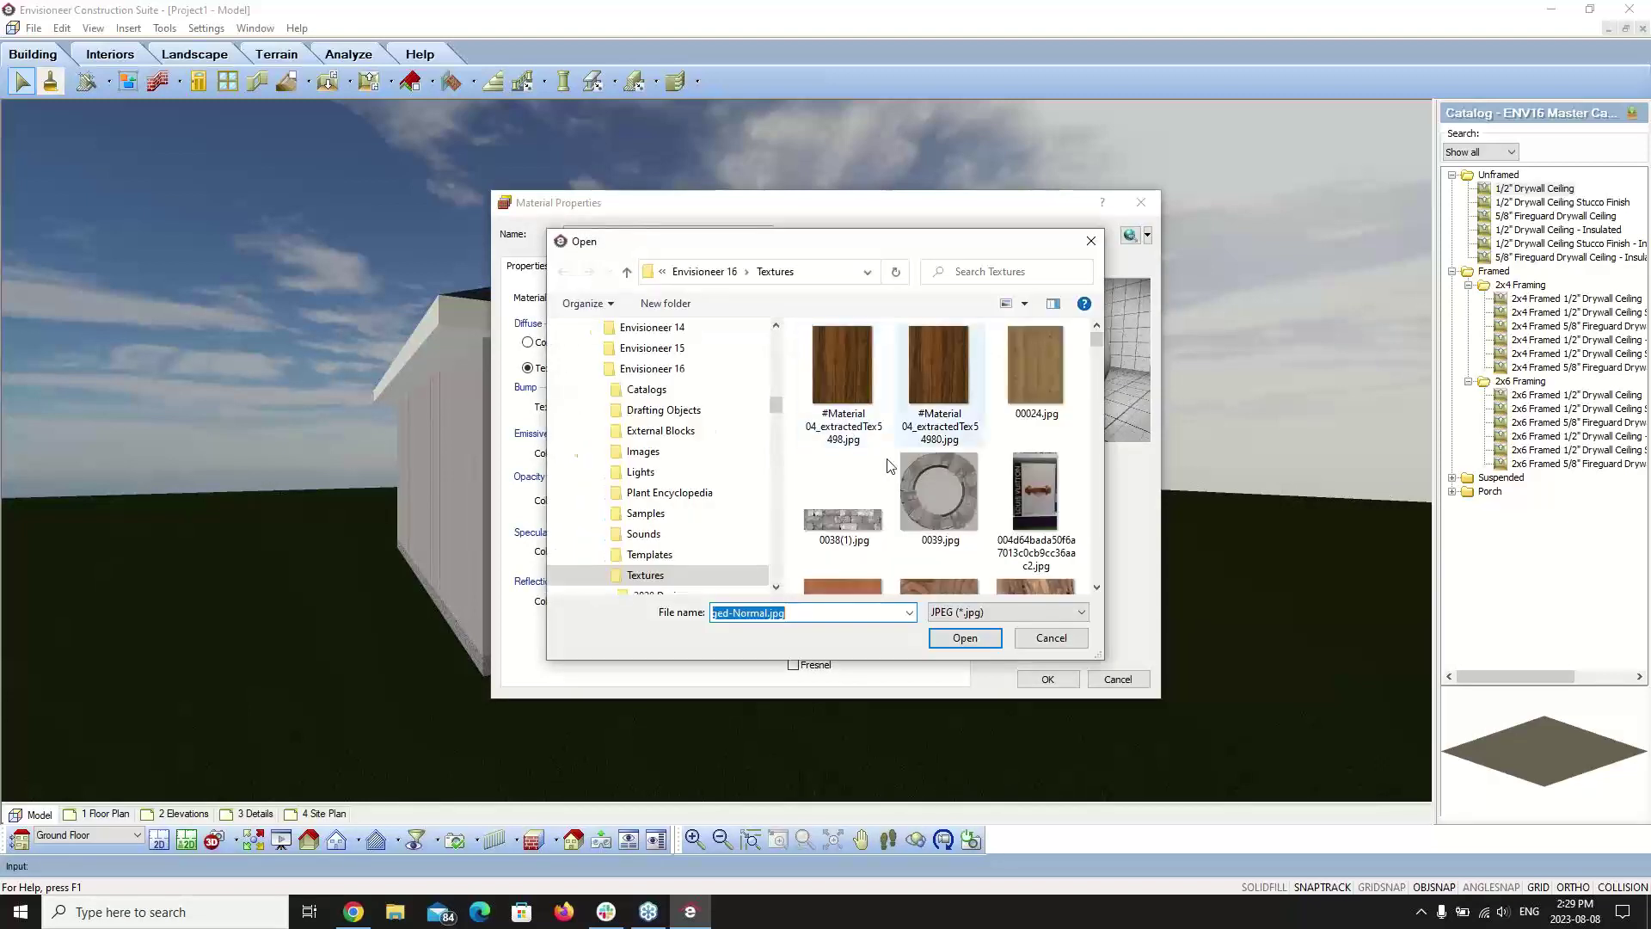
pyautogui.scroll(-3, 929, 464)
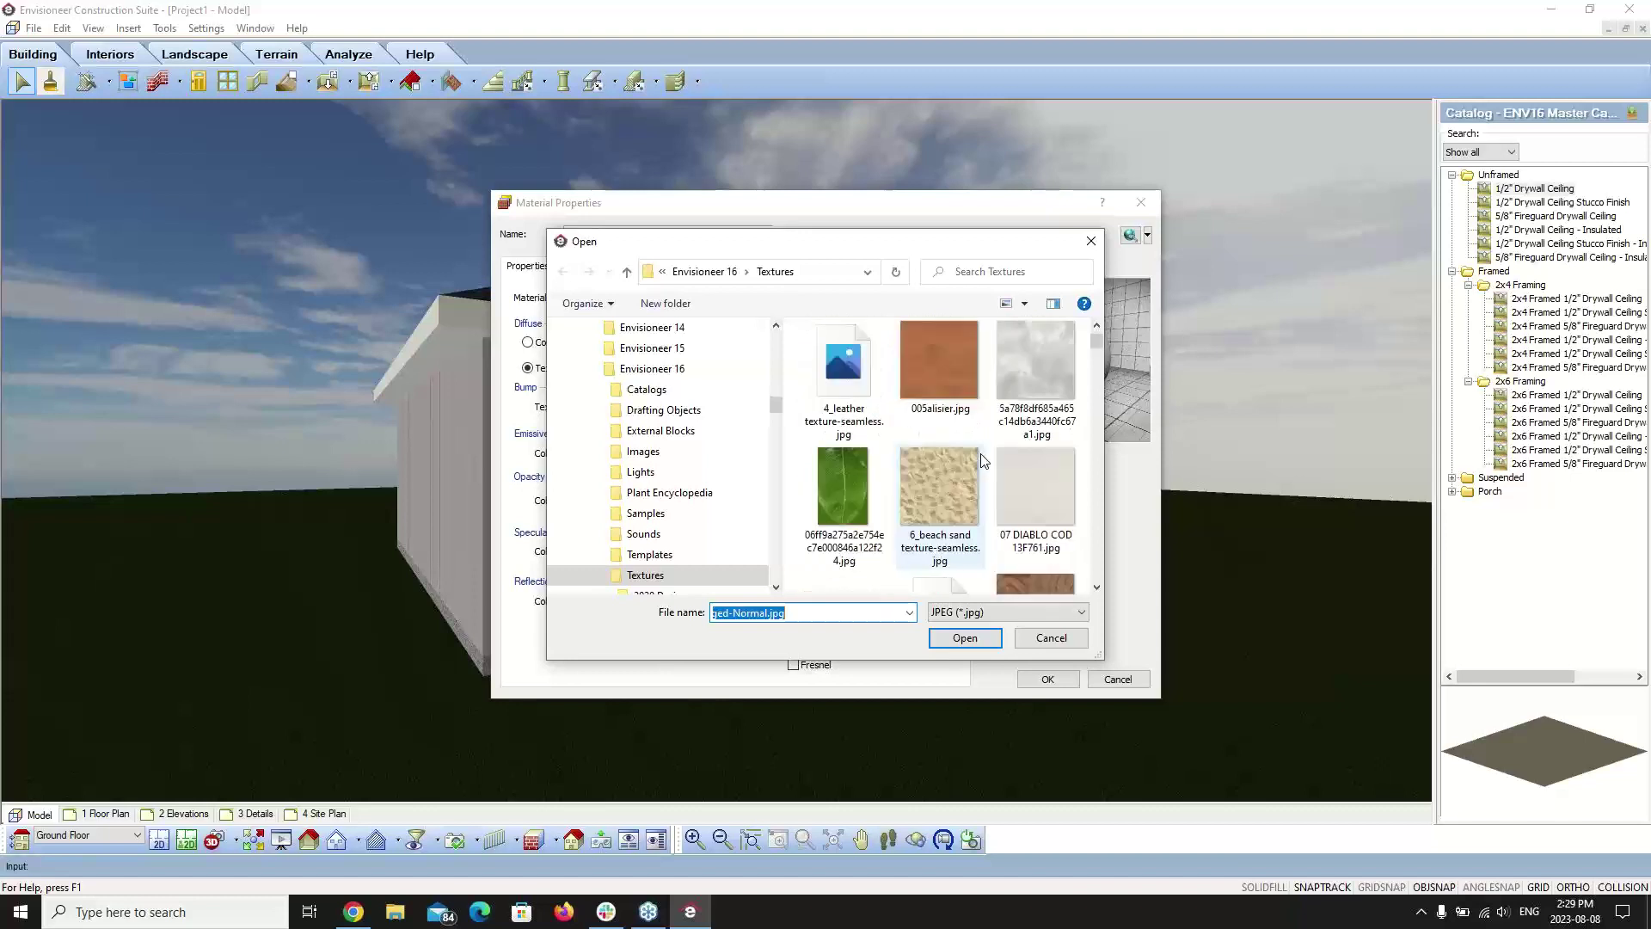
pyautogui.scroll(1, 983, 460)
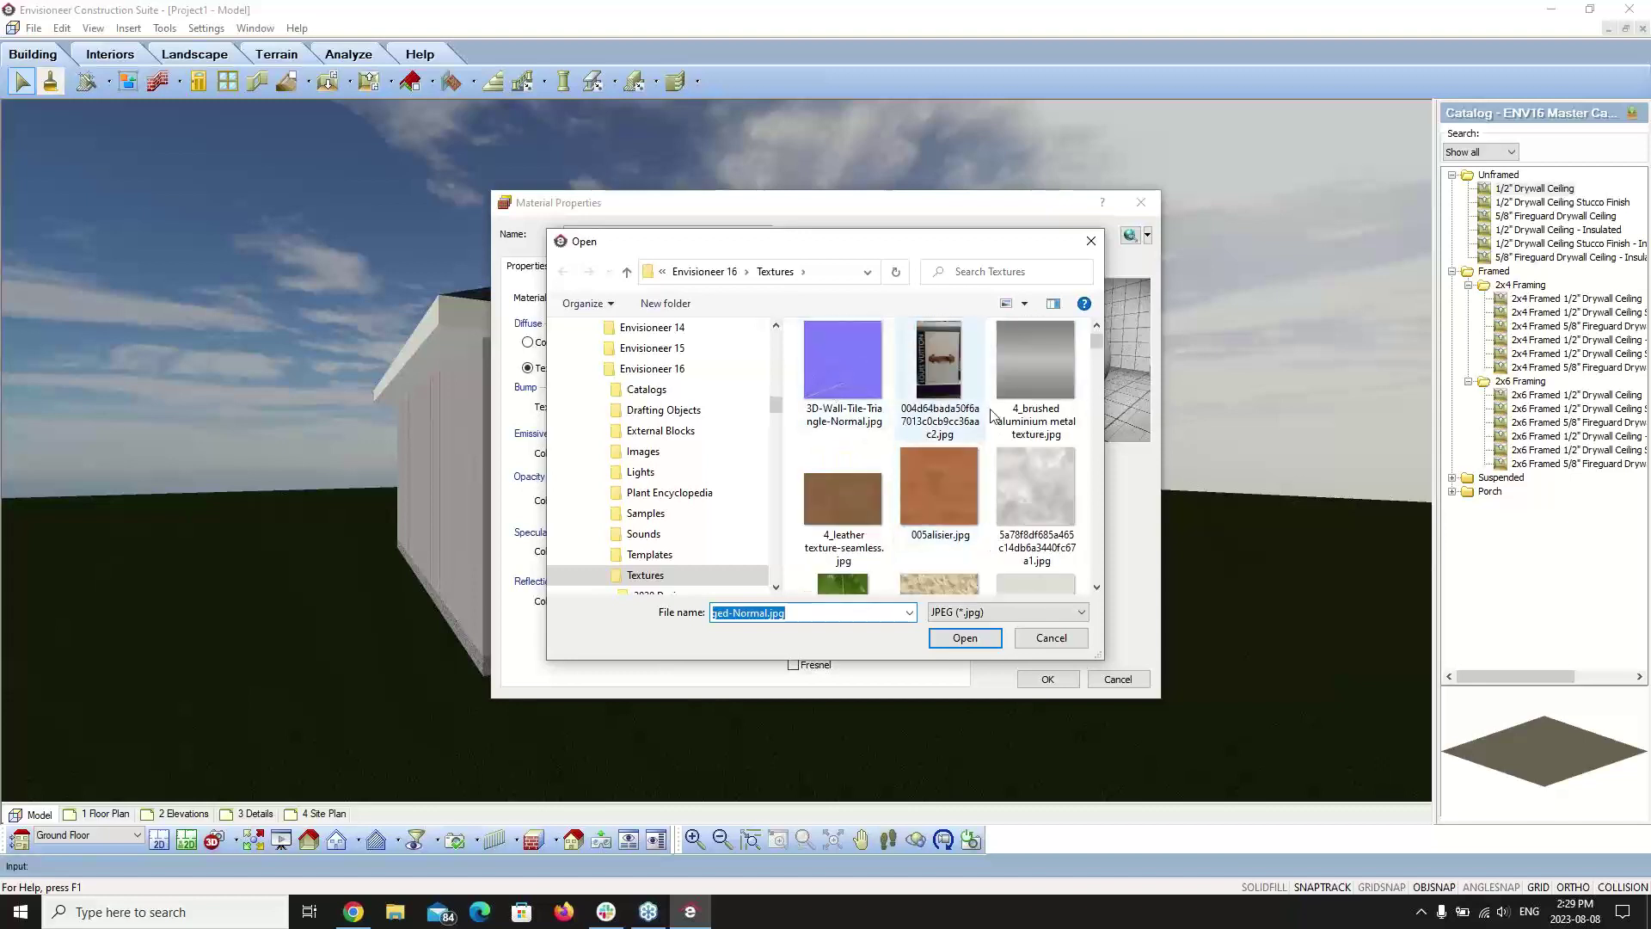
pyautogui.scroll(2, 1014, 447)
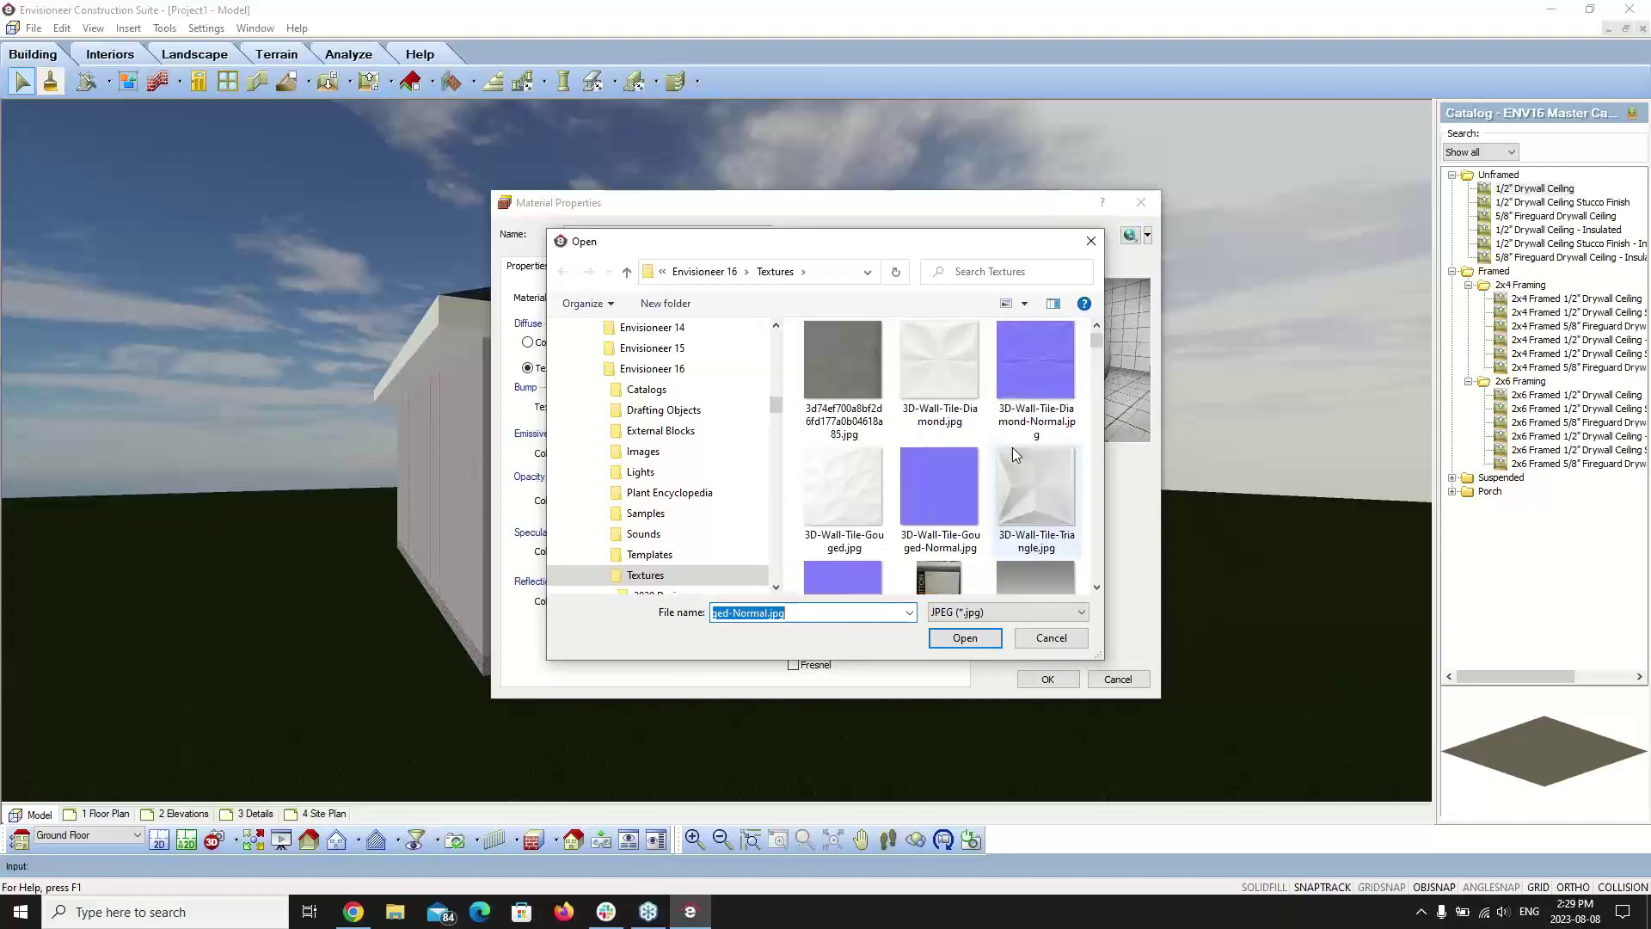
pyautogui.click(935, 489)
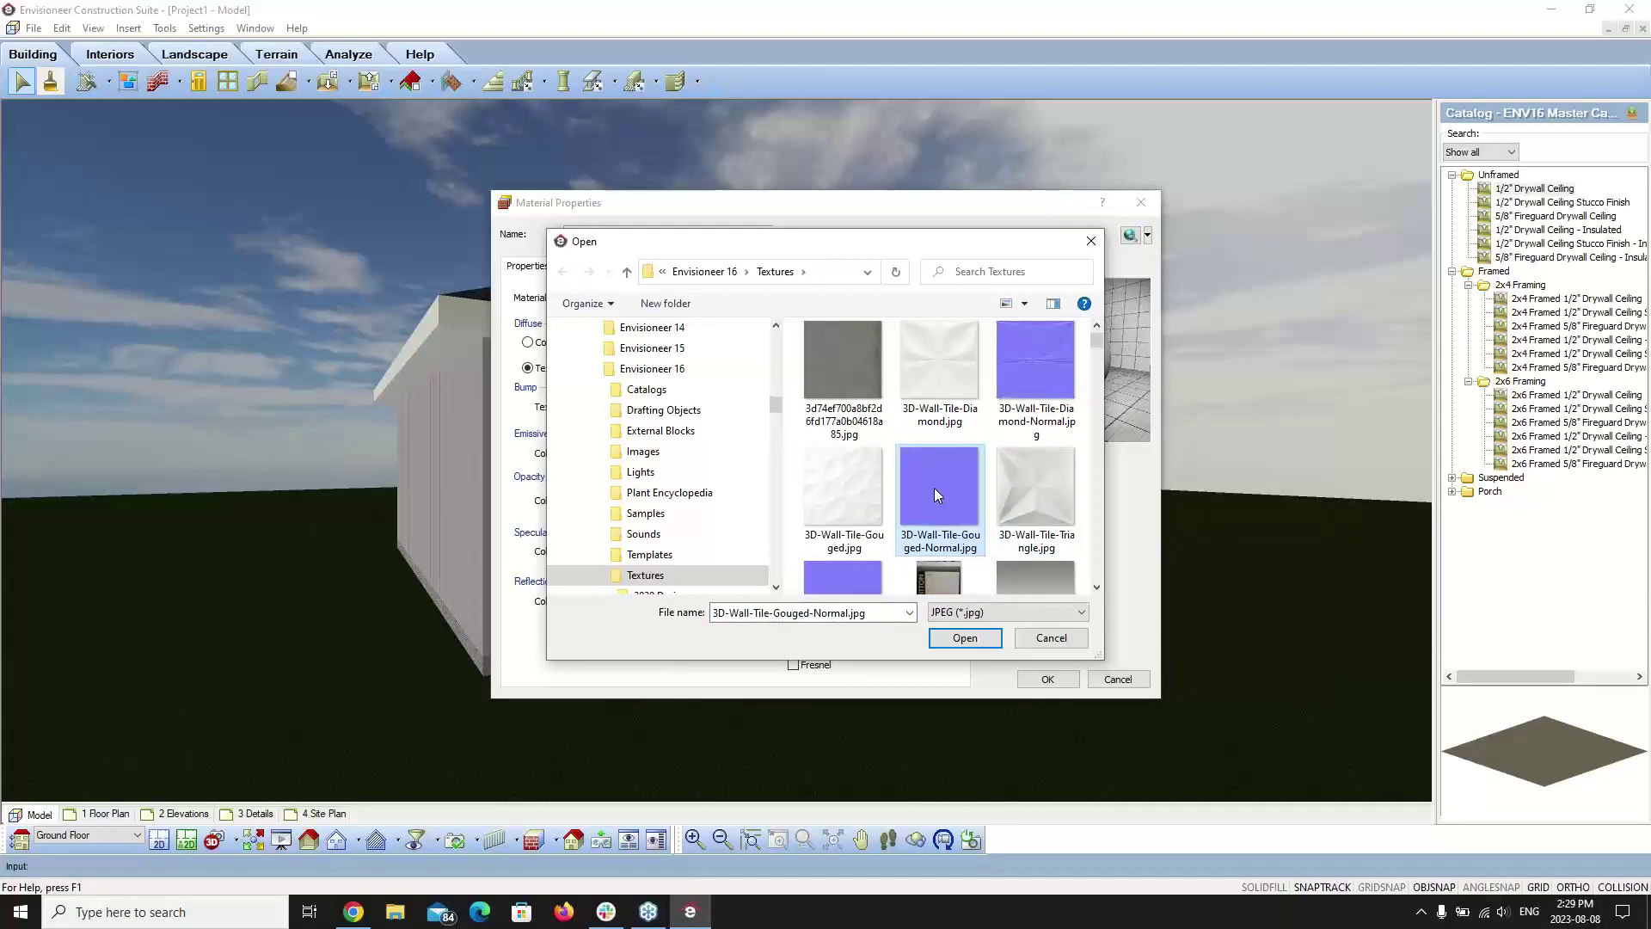
pyautogui.rightClick(935, 489)
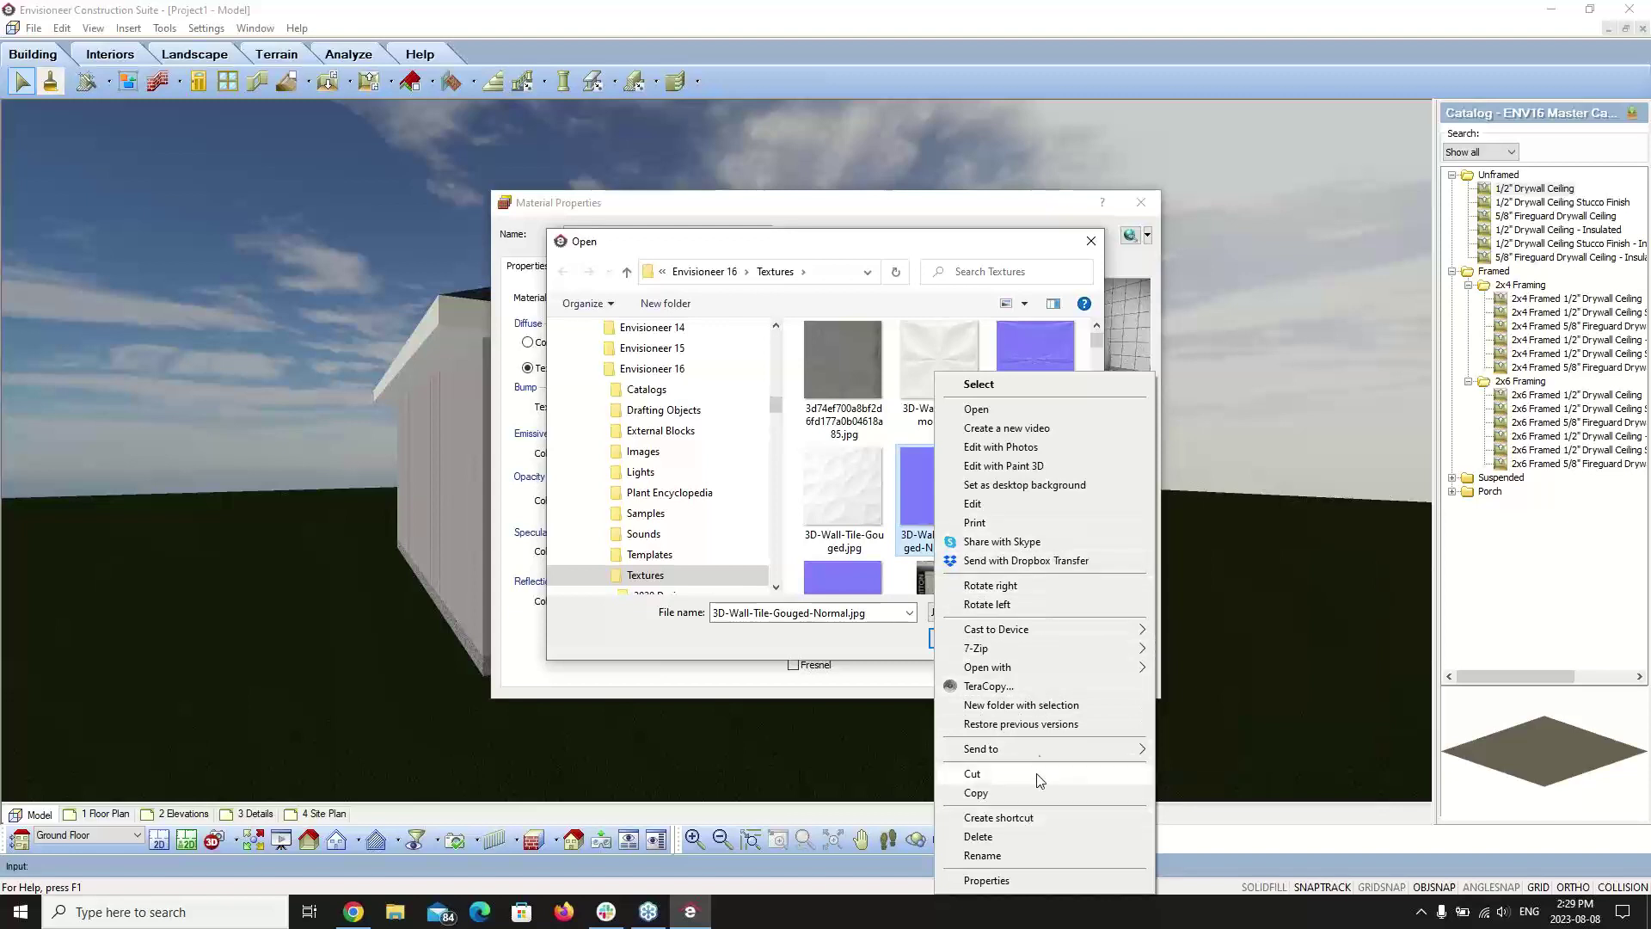
pyautogui.moveTo(1045, 669)
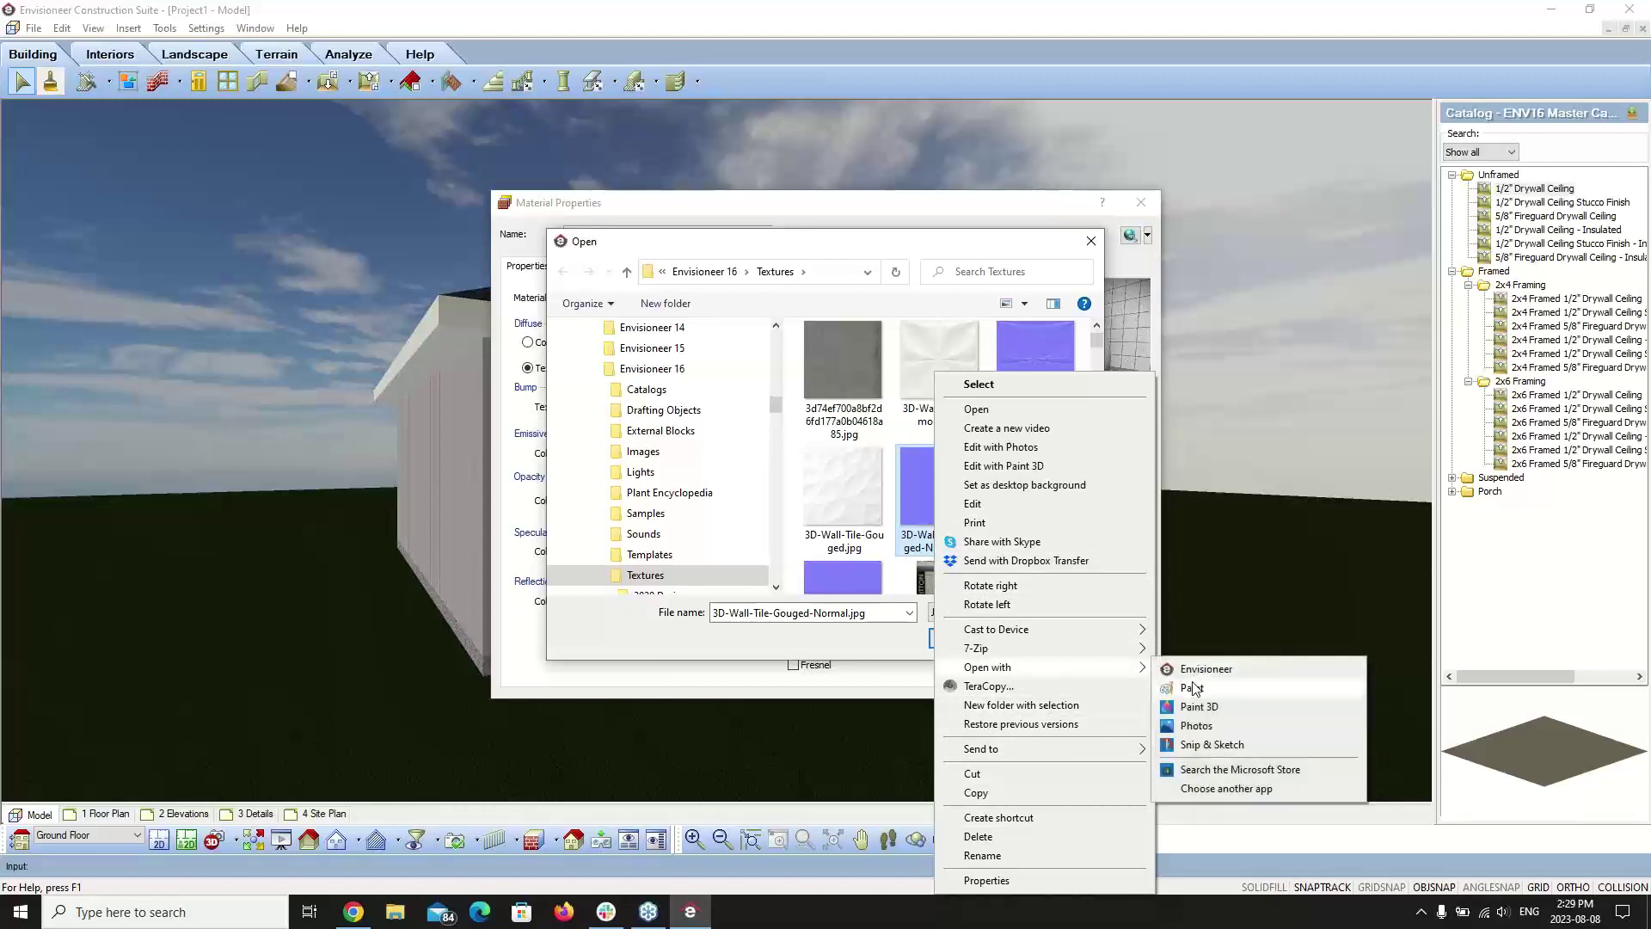
pyautogui.click(1193, 688)
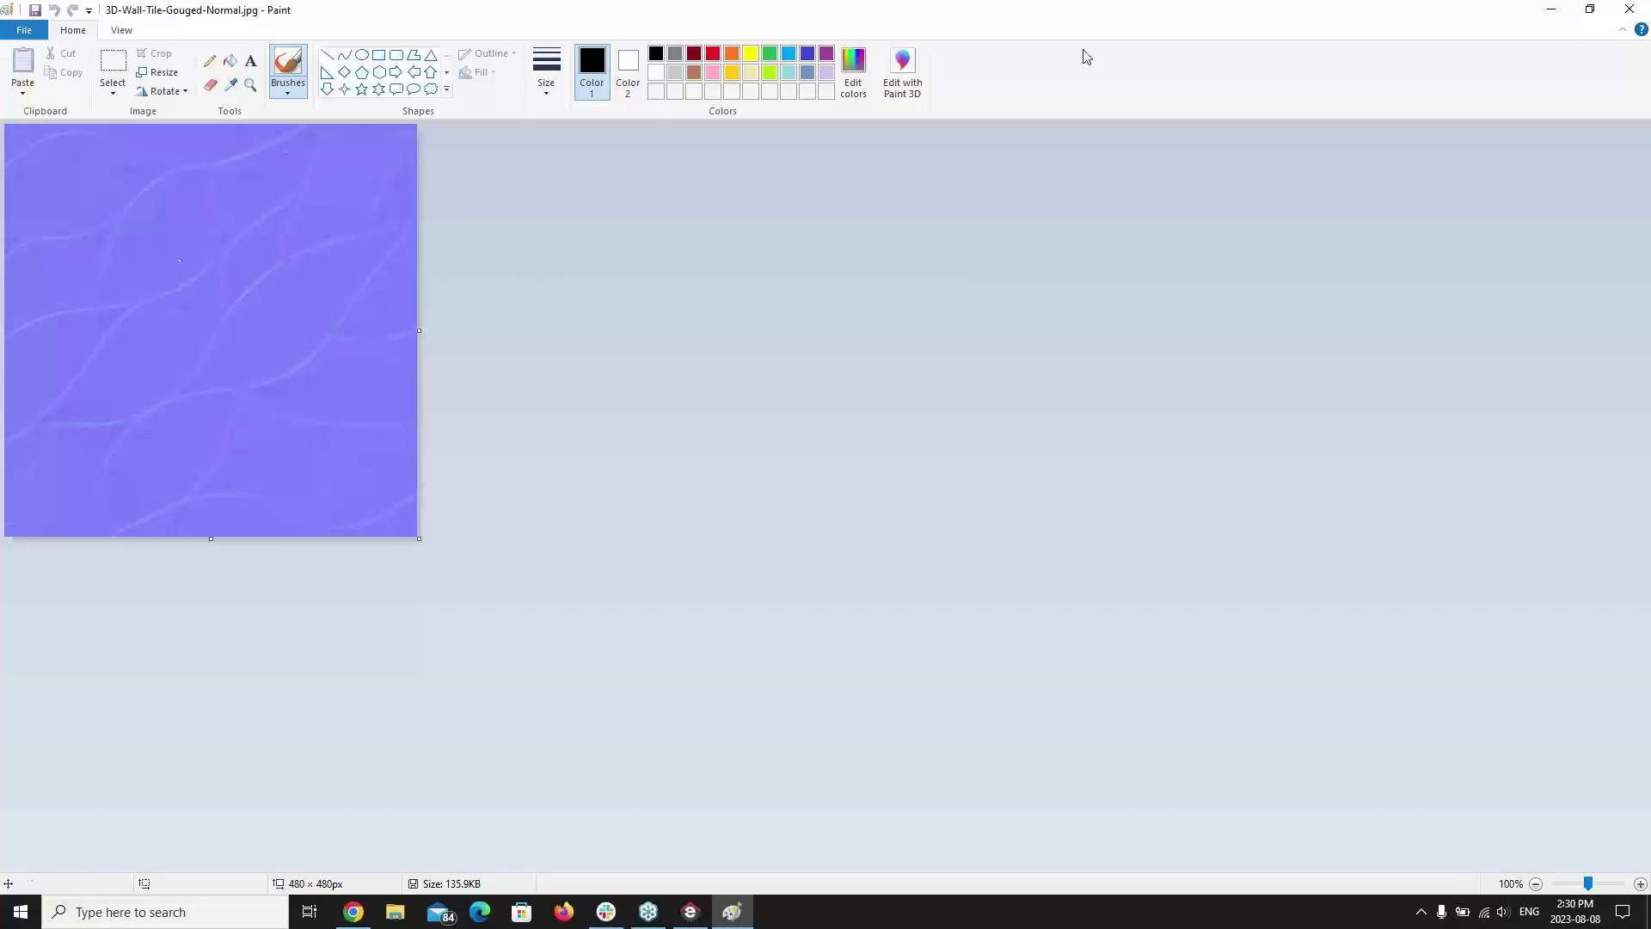
pyautogui.click(1630, 8)
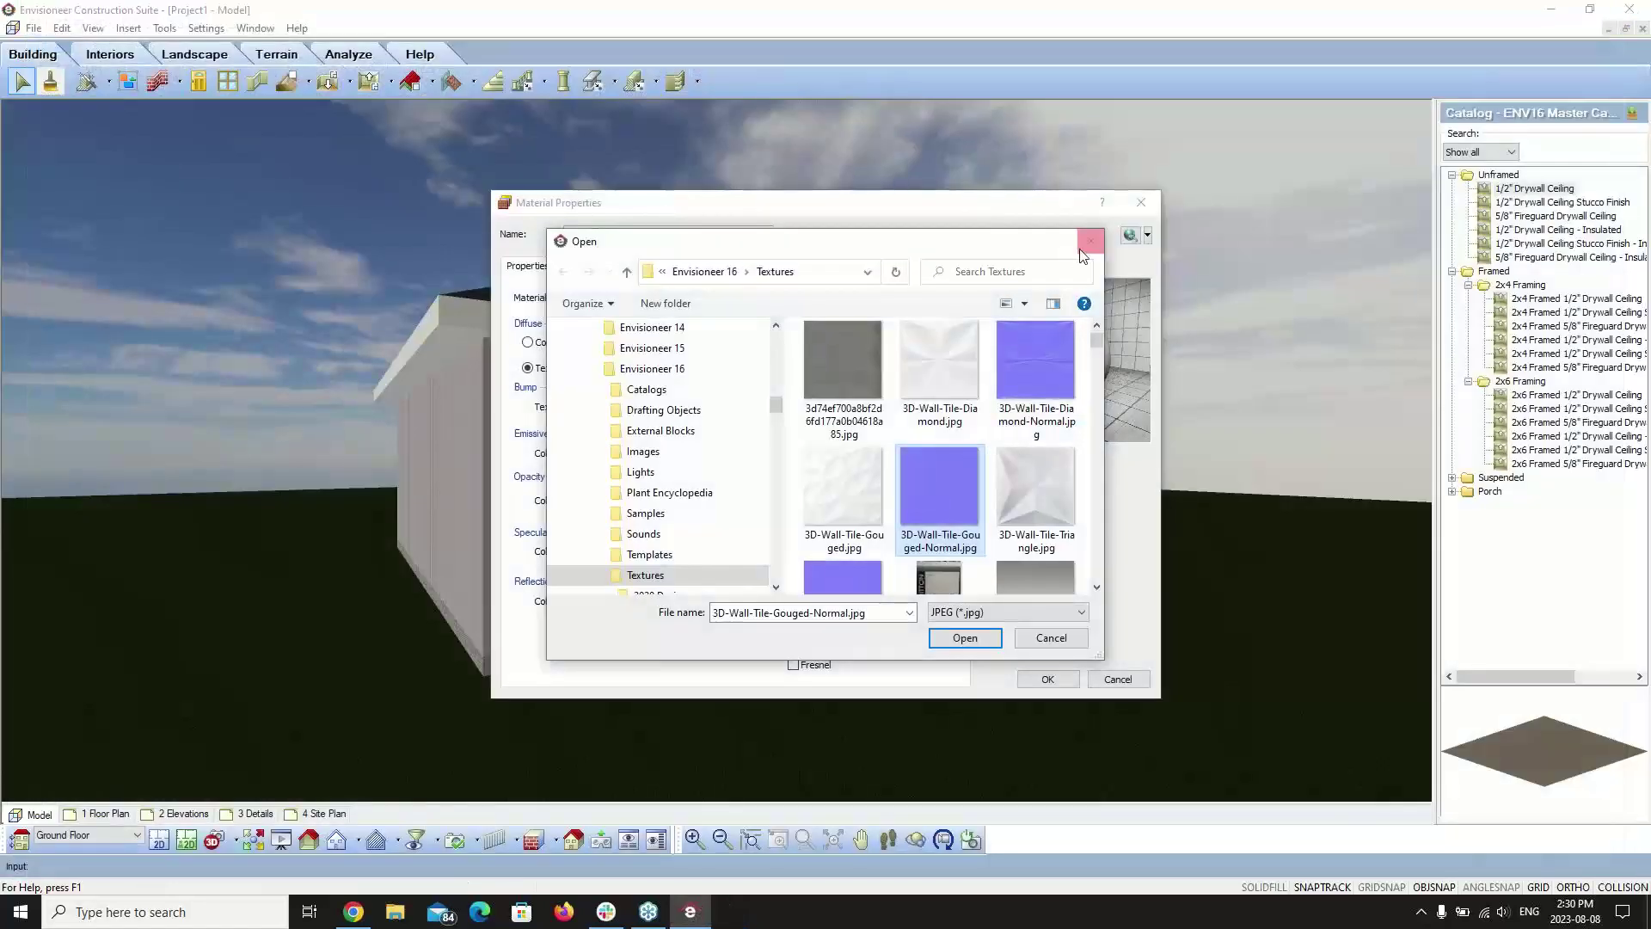
# - Choose 3D-Wall-Tile-Gouged-Normal.jpg as the bump image and examine the map's type and tile size settings
pyautogui.doubleClick(936, 488)
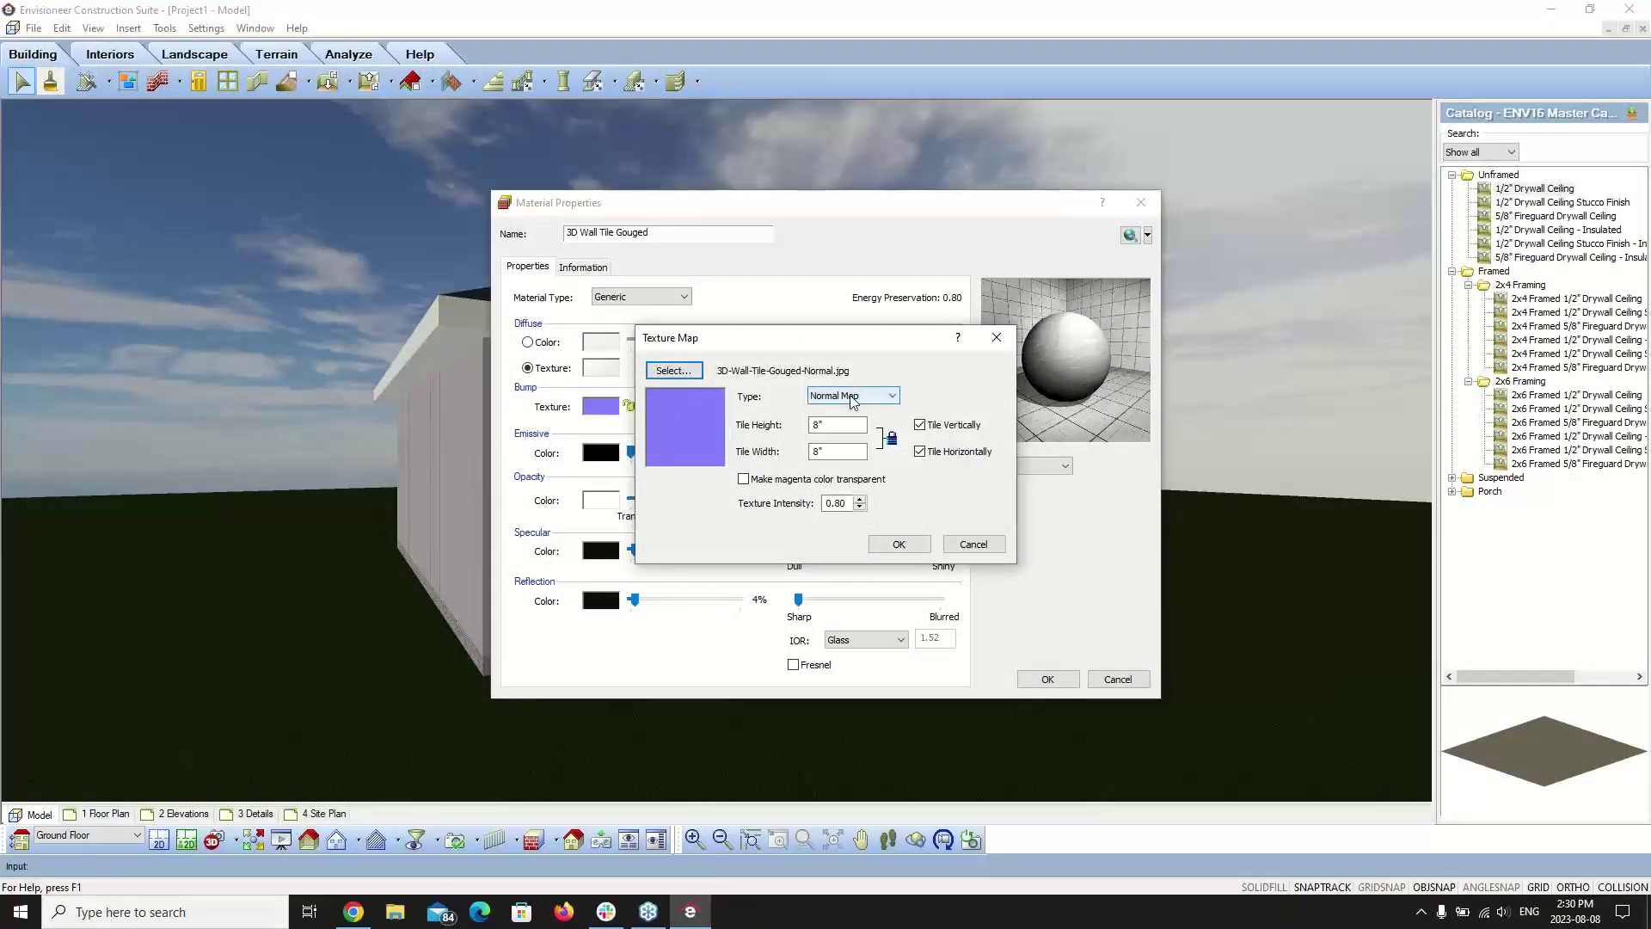
pyautogui.click(819, 426)
pyautogui.press('Tab')
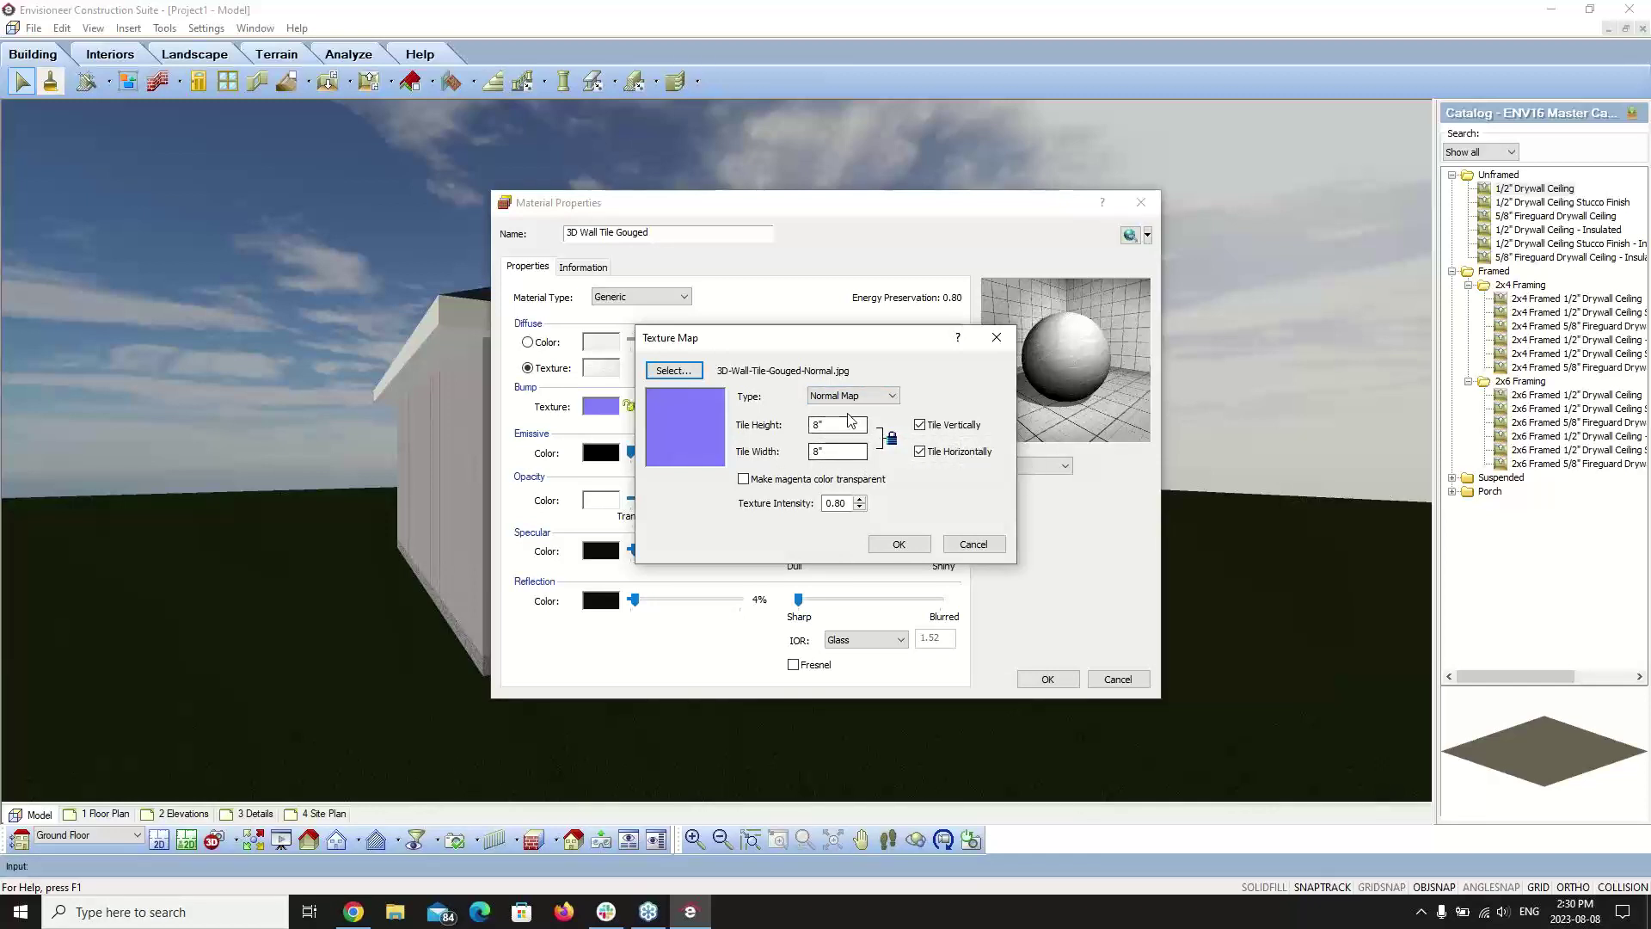
# - Discard the changes to the bump texture map and the 3D Wall Tile Gouged material, then close the Library Manager
pyautogui.click(848, 423)
pyautogui.click(973, 544)
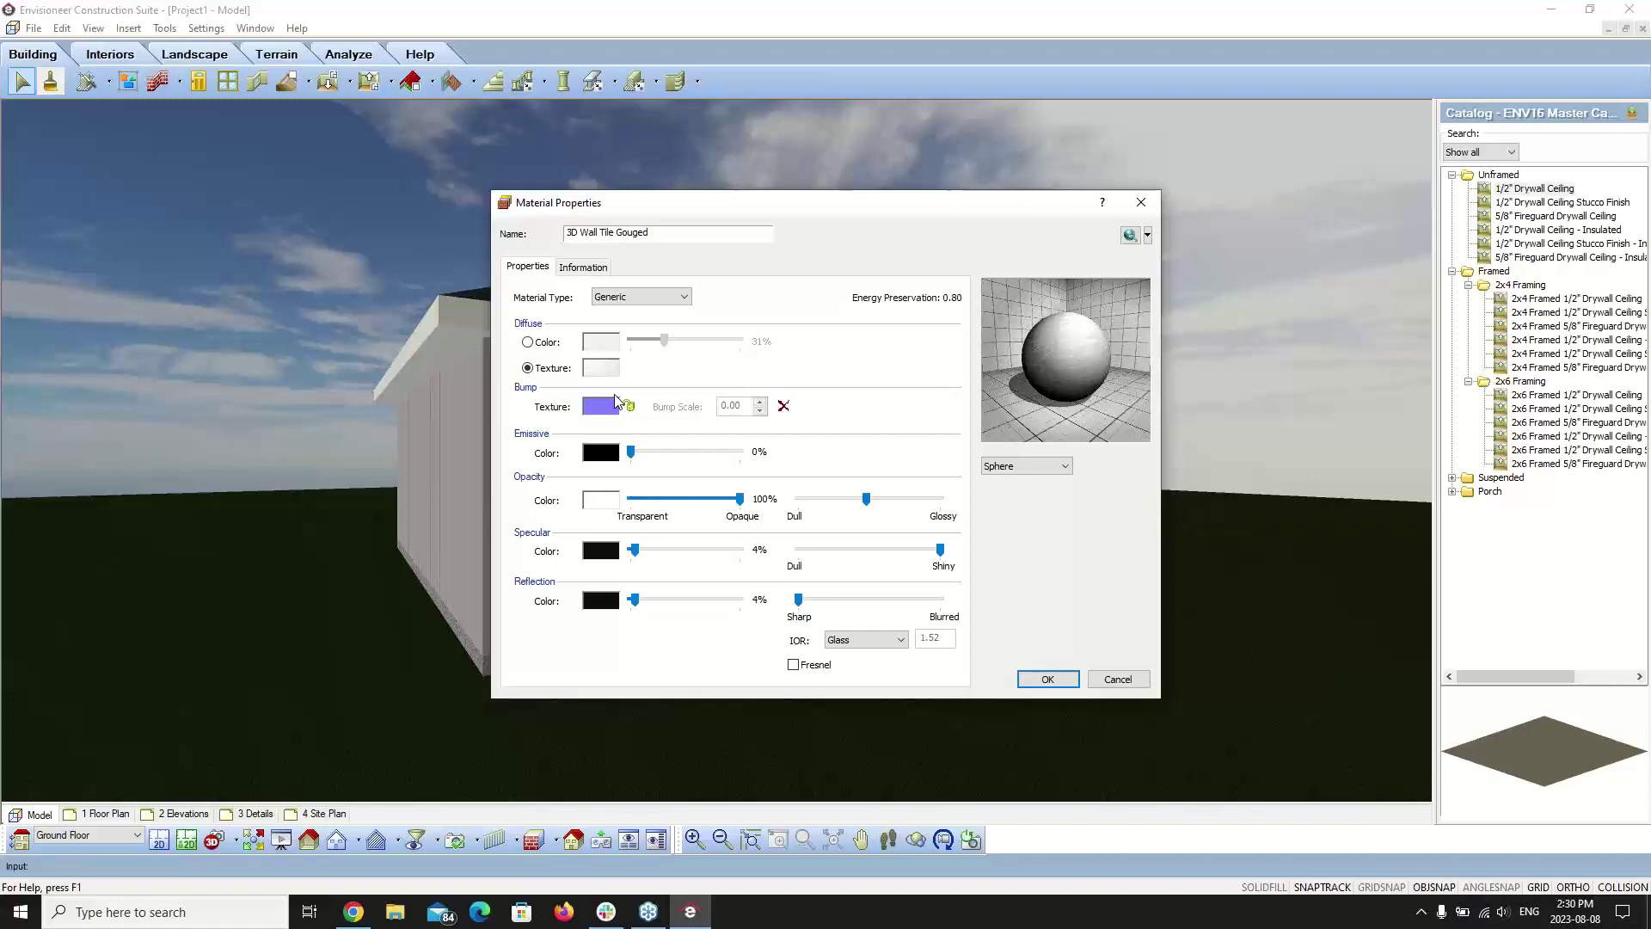
pyautogui.click(1118, 679)
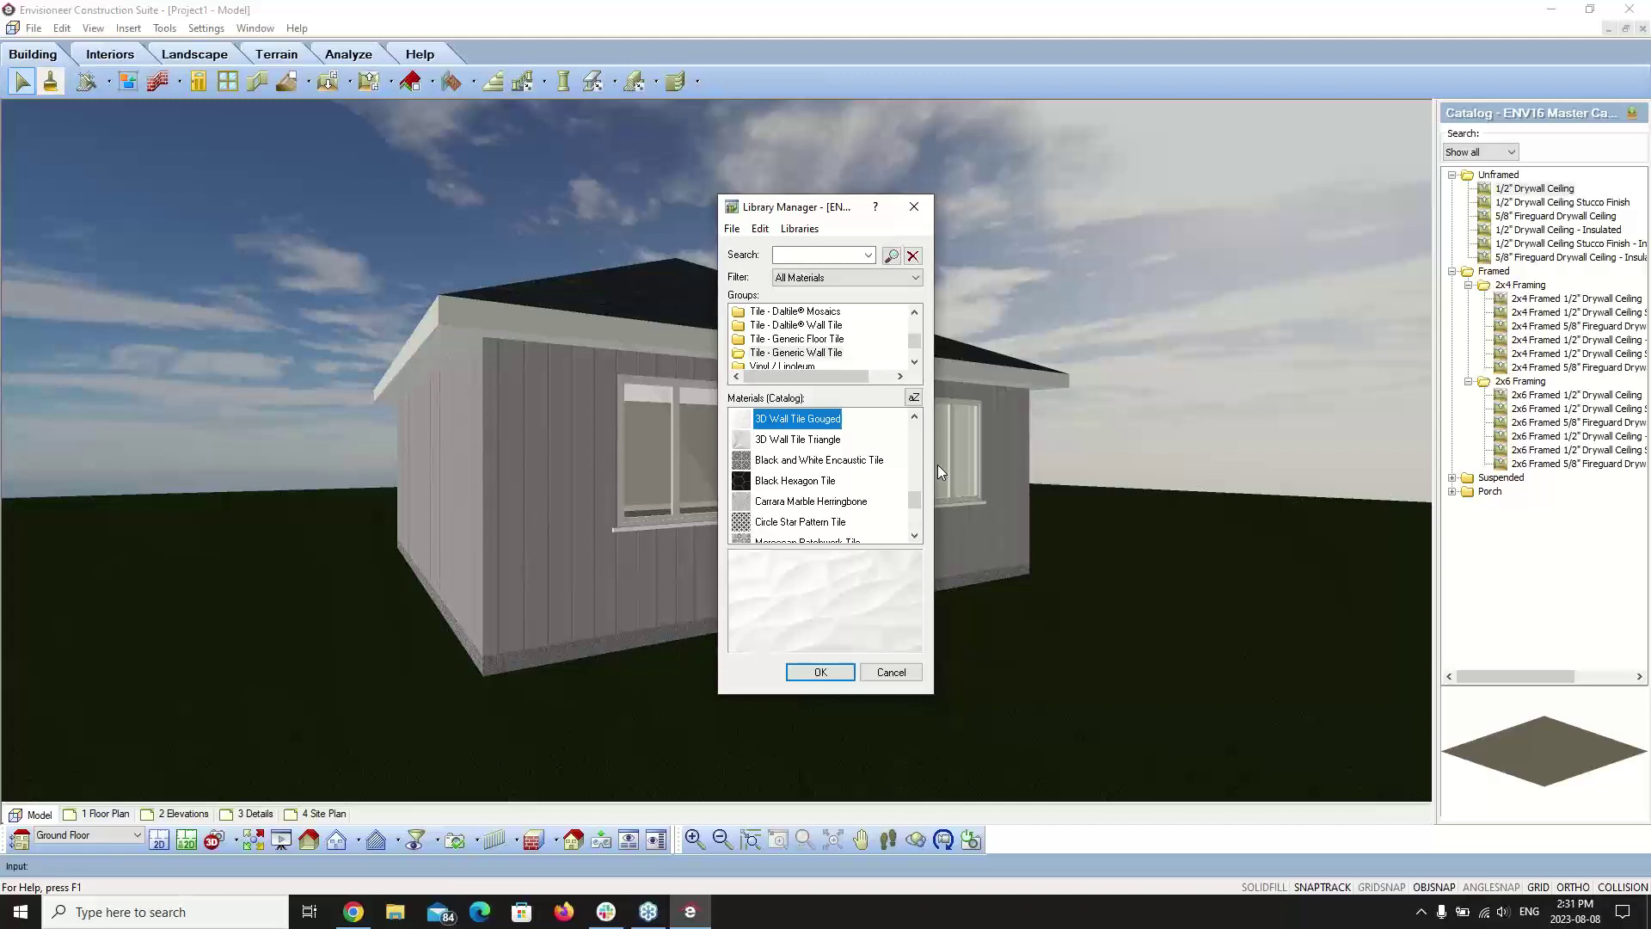
pyautogui.click(821, 671)
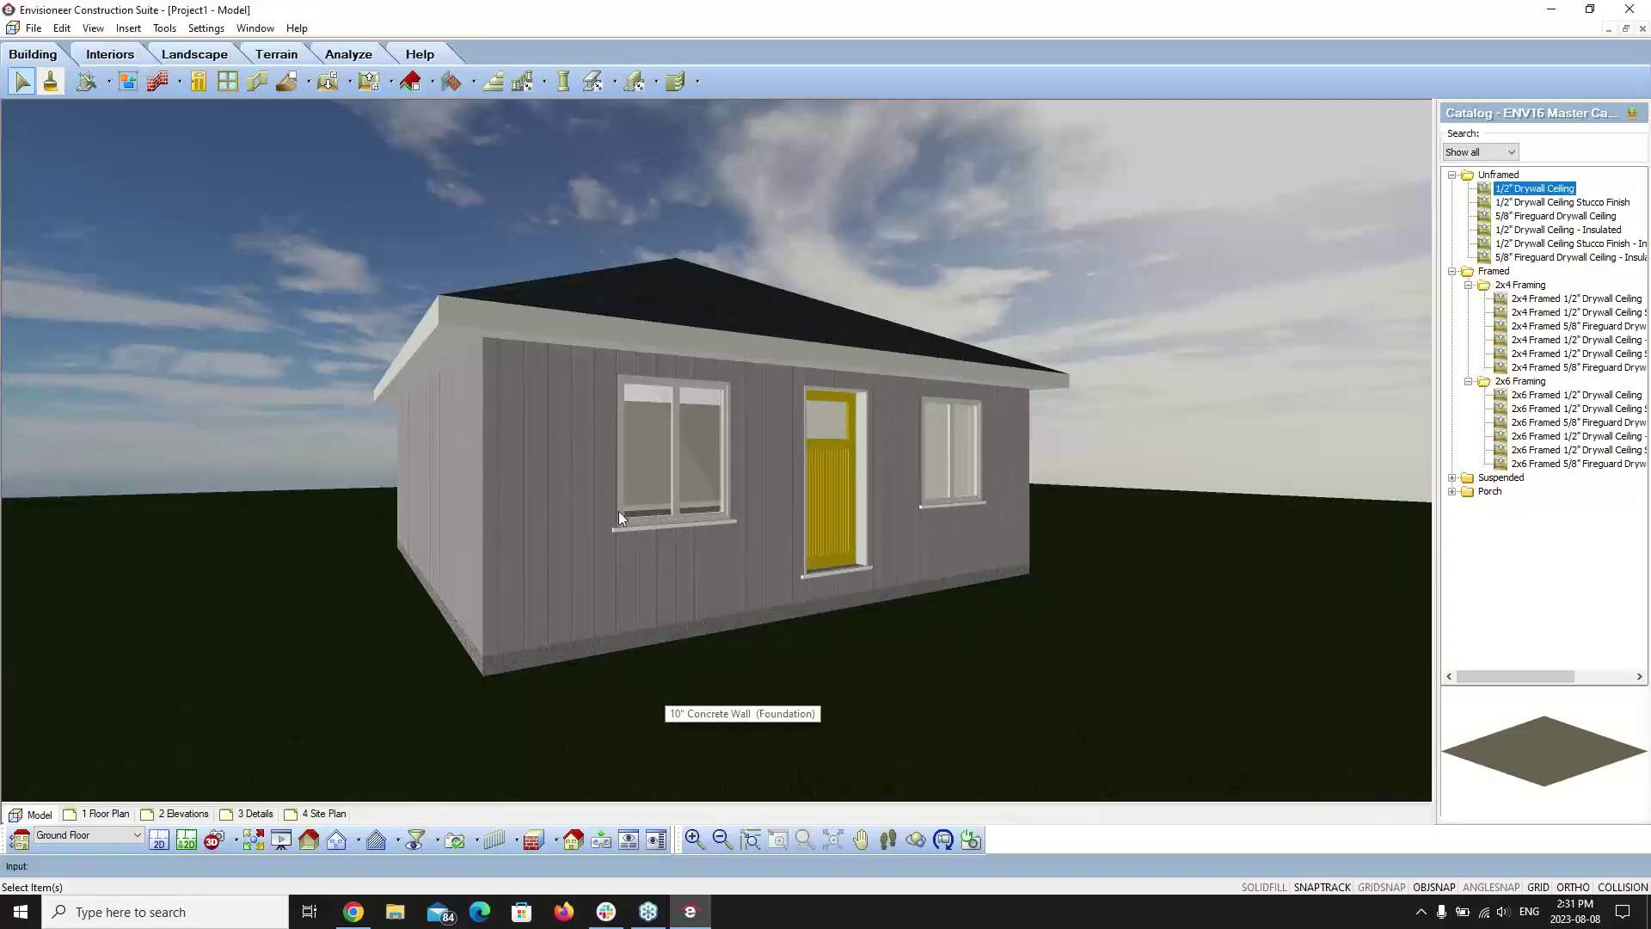
# - View the ground floor in the 2D plan and return to the 3D Perspective camera view
pyautogui.click(51, 86)
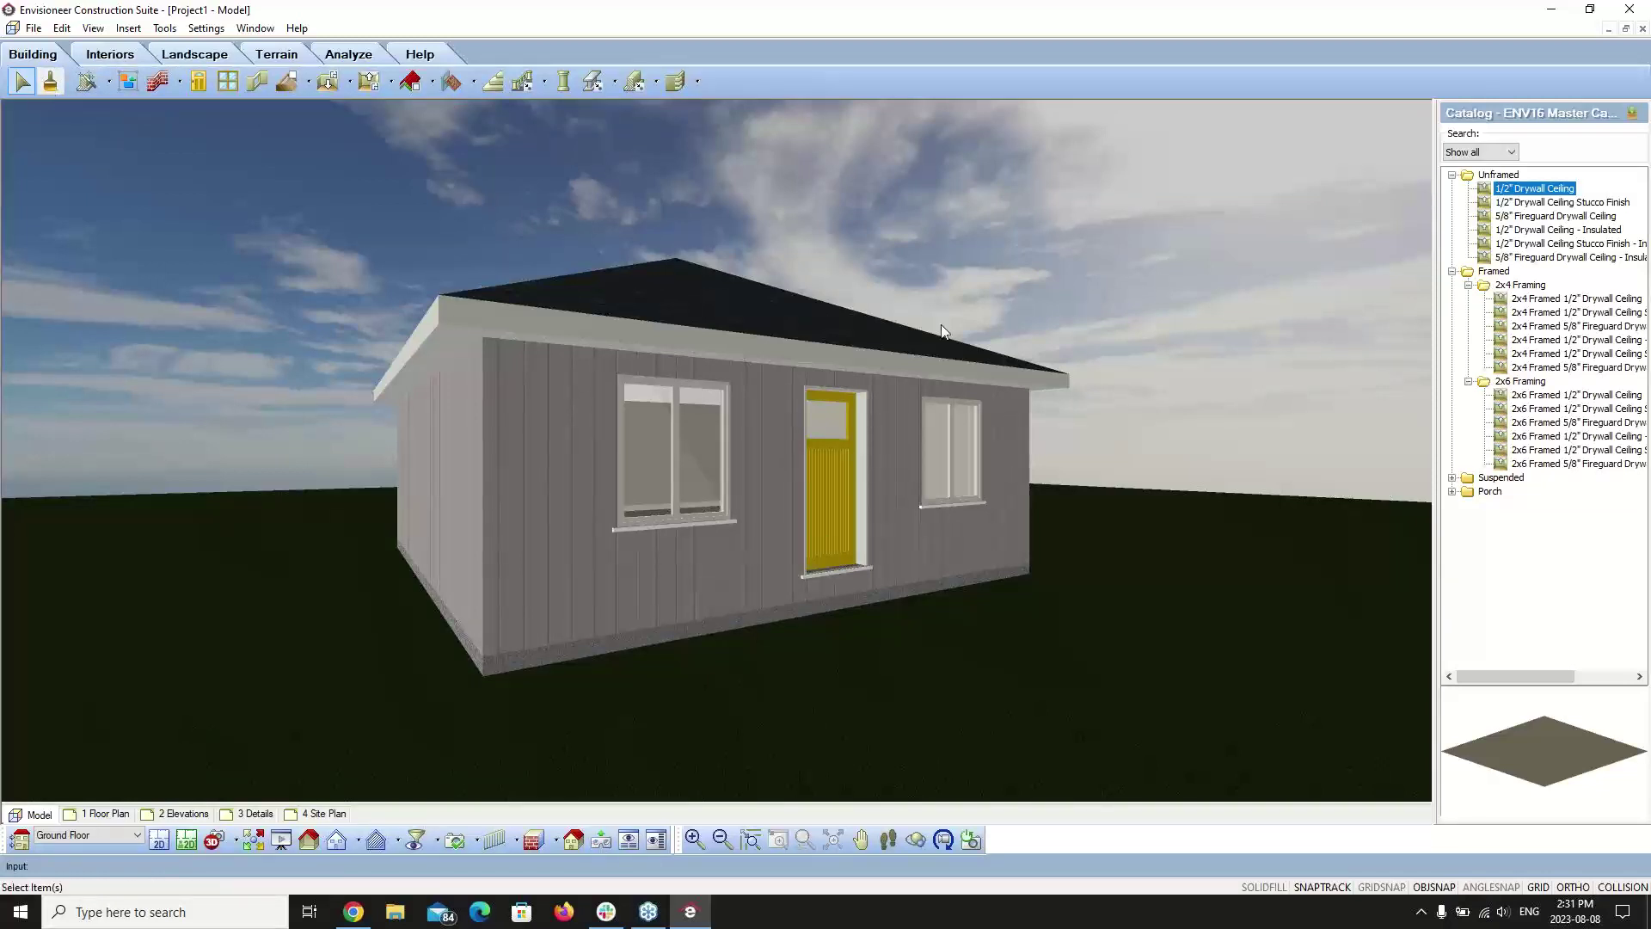
pyautogui.click(158, 848)
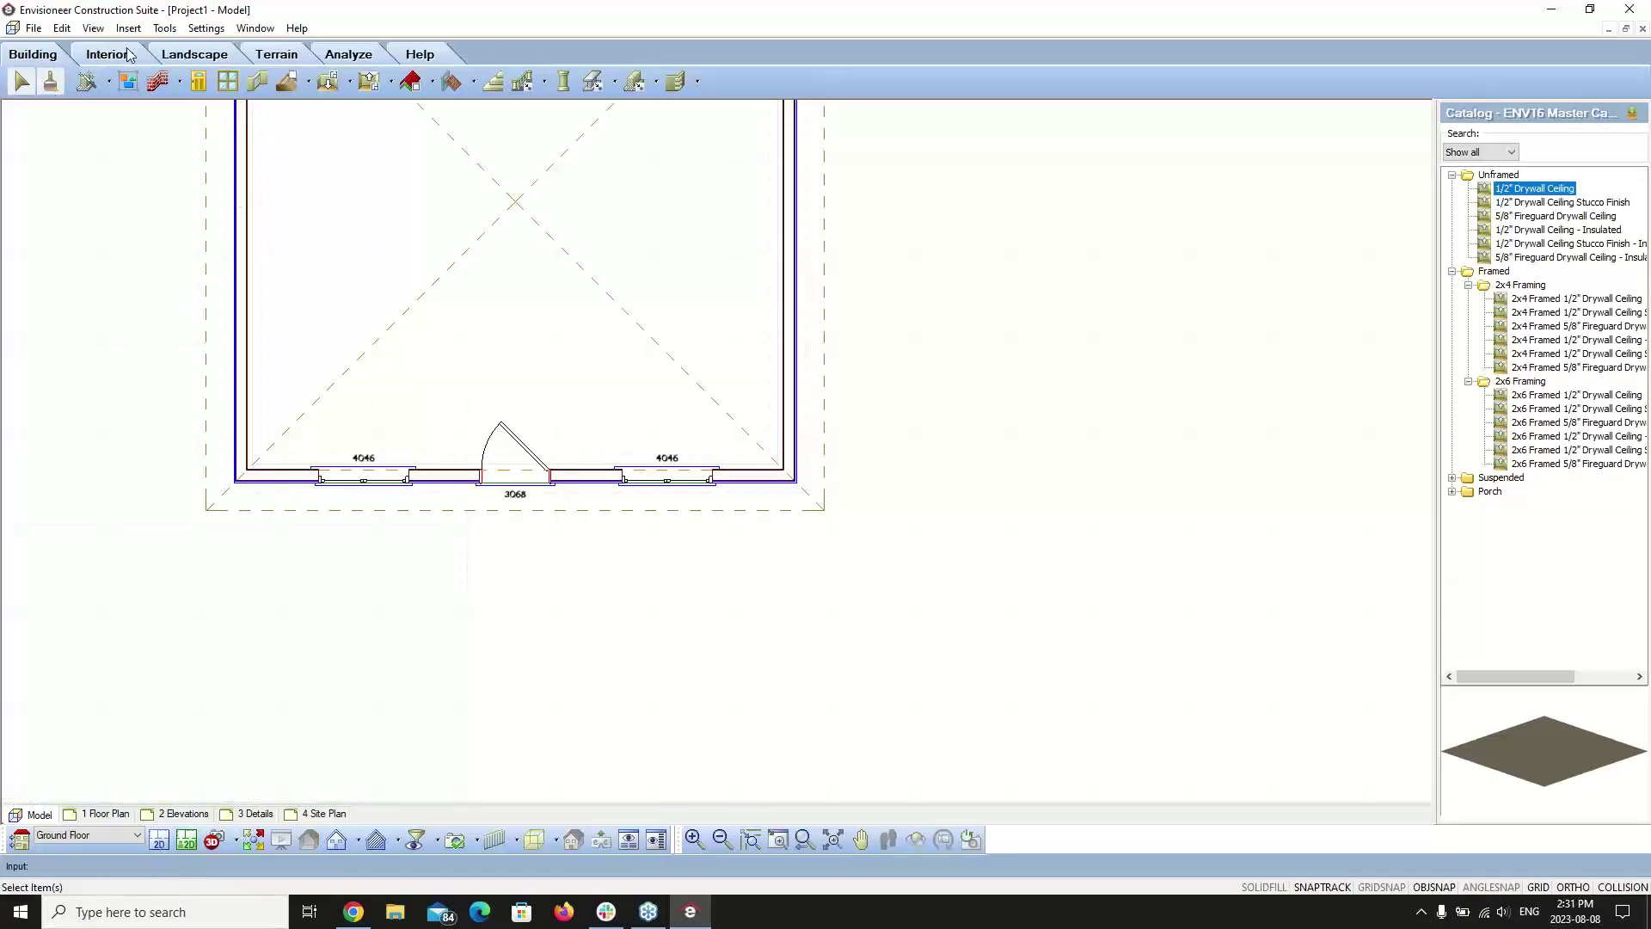
pyautogui.scroll(-3, 545, 398)
pyautogui.scroll(3, 698, 549)
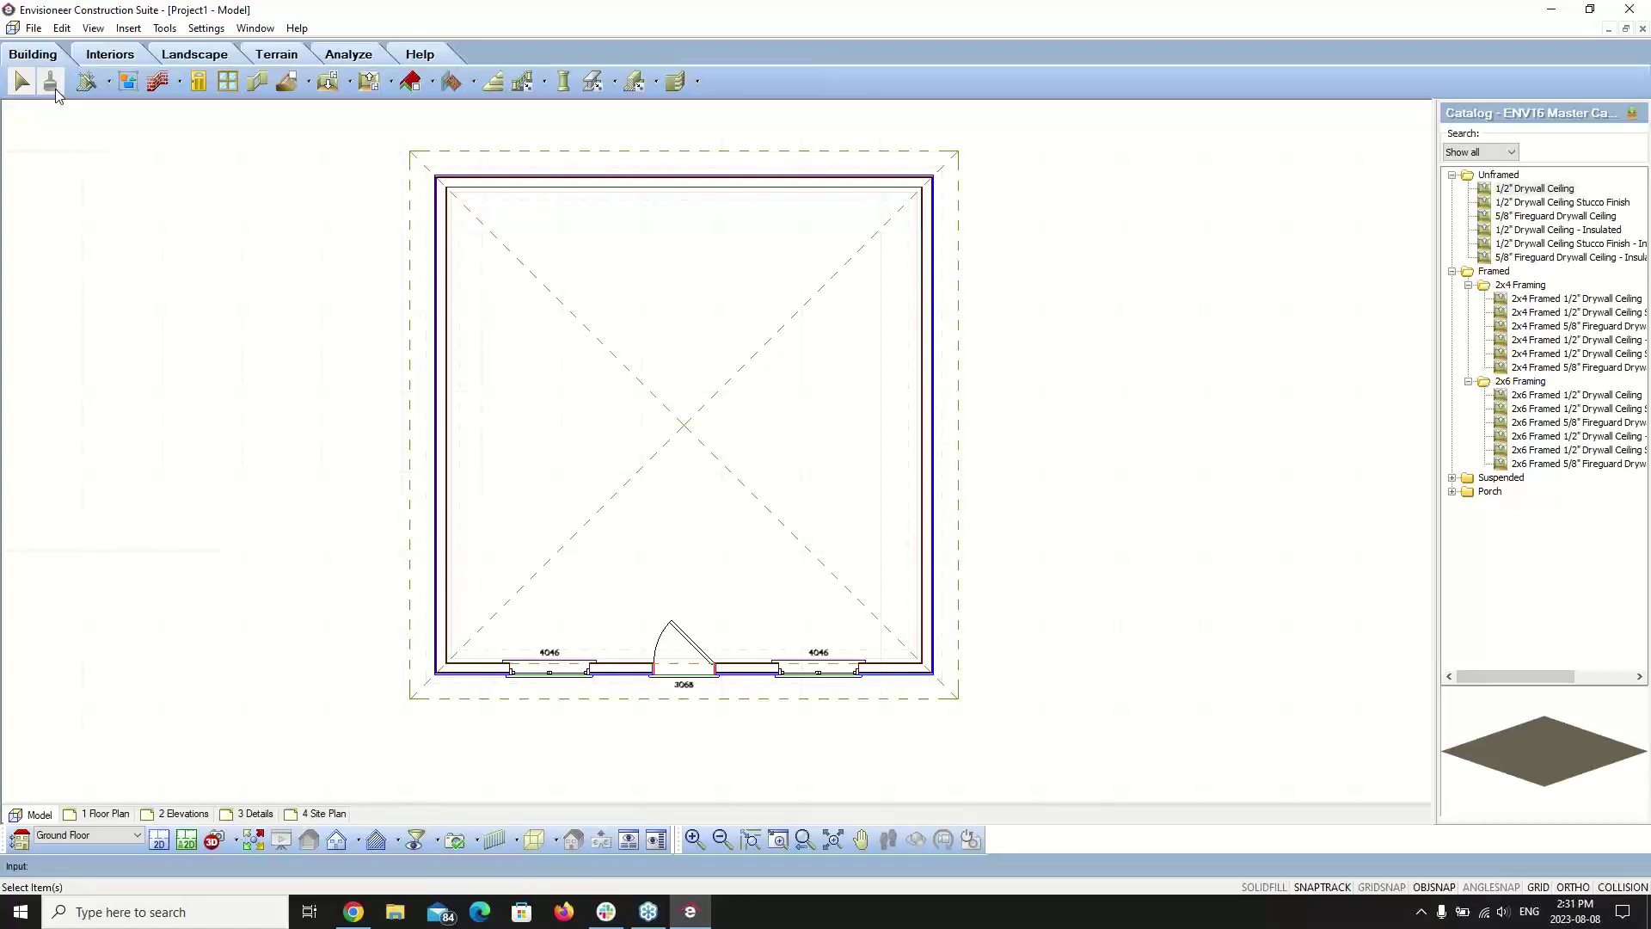
pyautogui.click(236, 842)
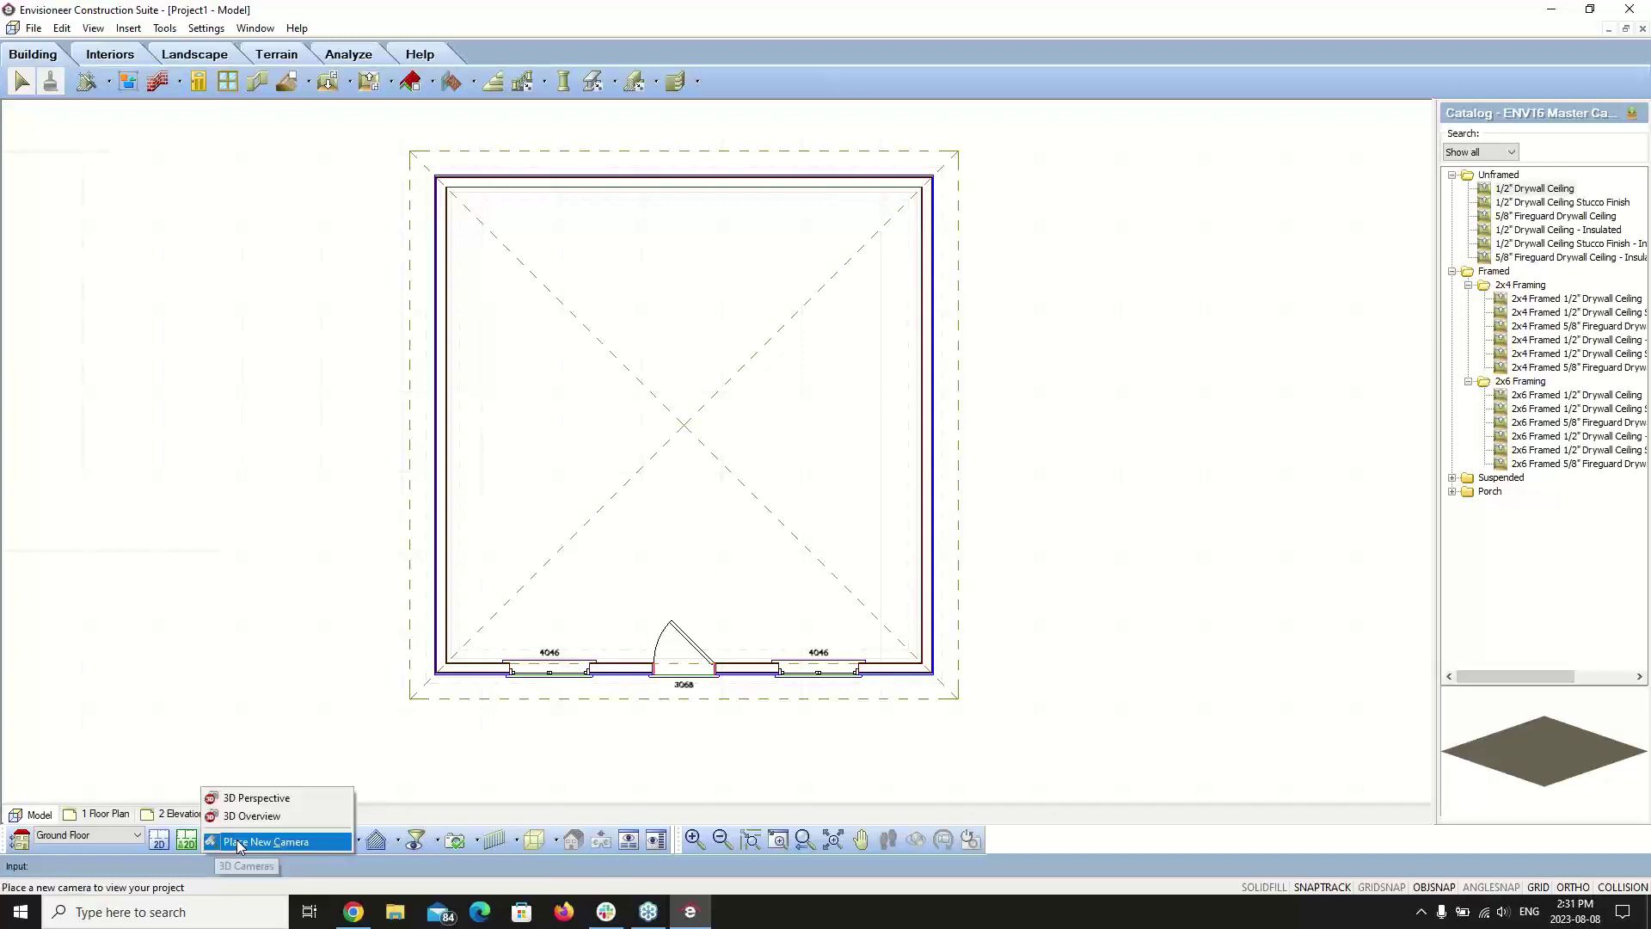
pyautogui.click(260, 800)
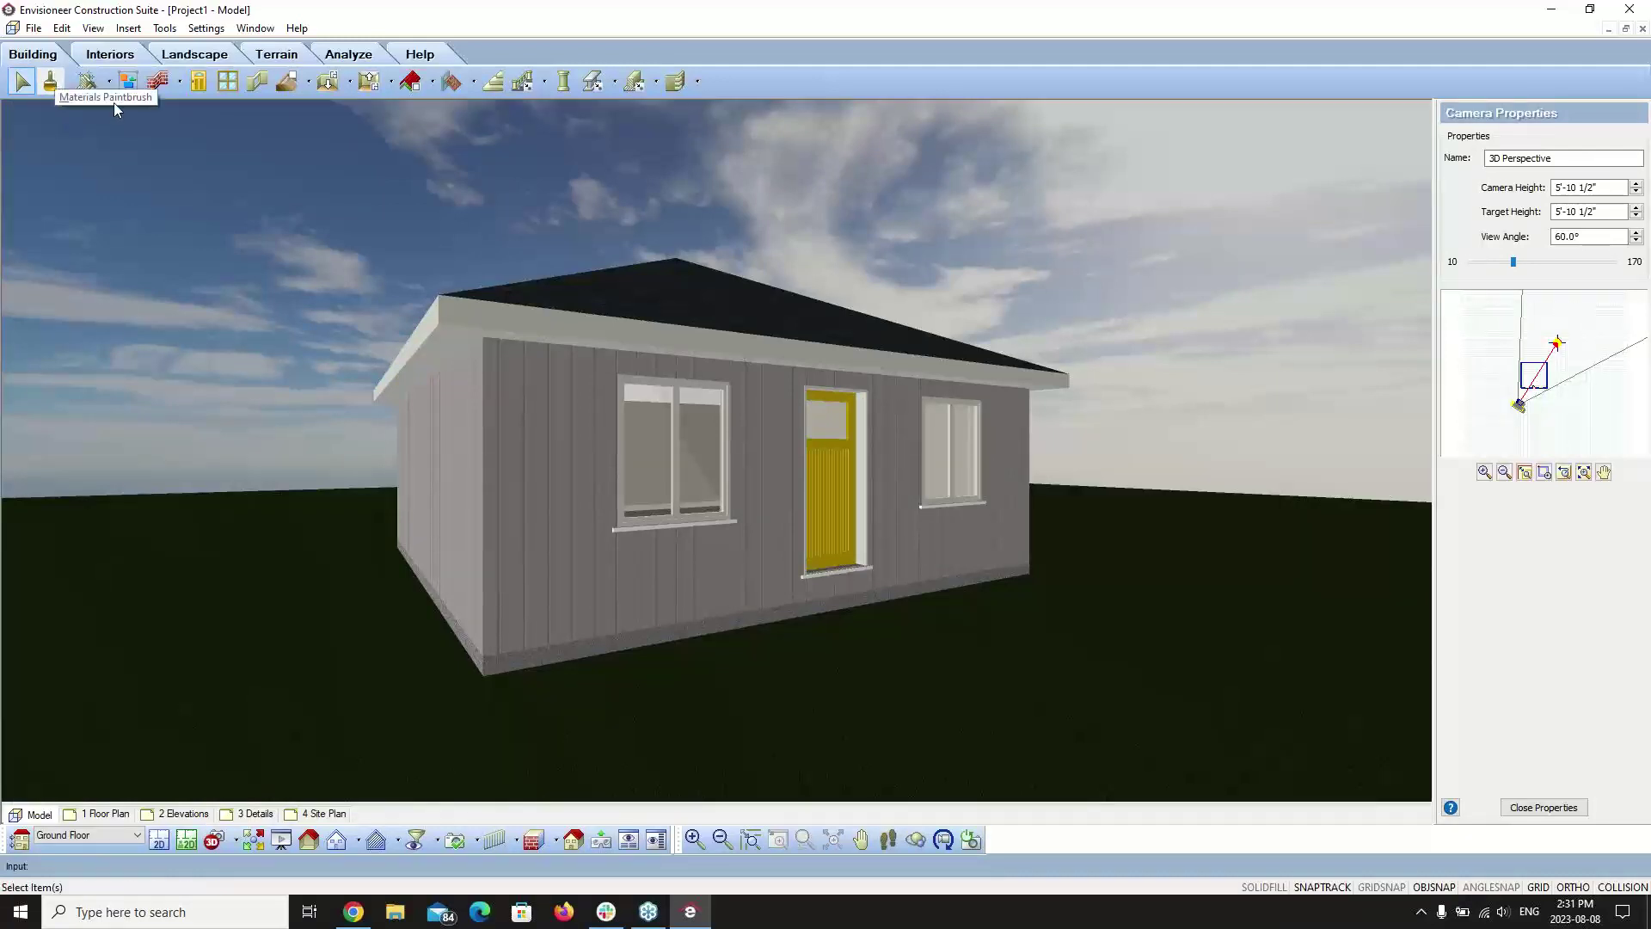
# - Paint the exterior walls with Board N Batten Blue from the Wood Panels group, applying it to all similar elements
pyautogui.click(50, 86)
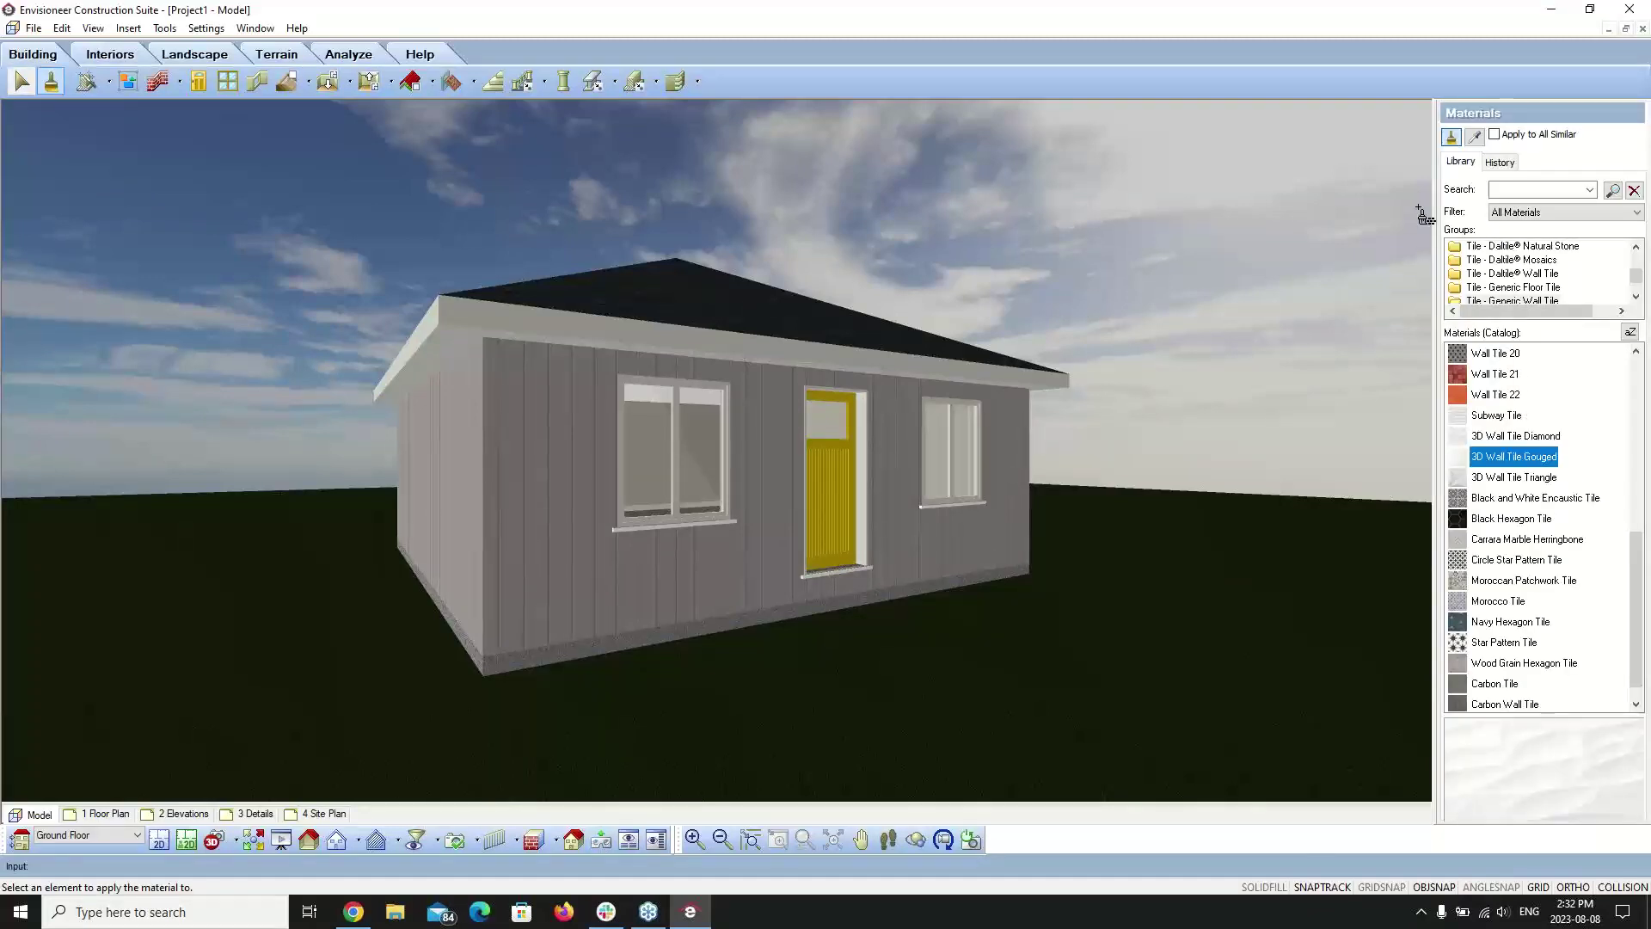
pyautogui.scroll(-2, 1524, 266)
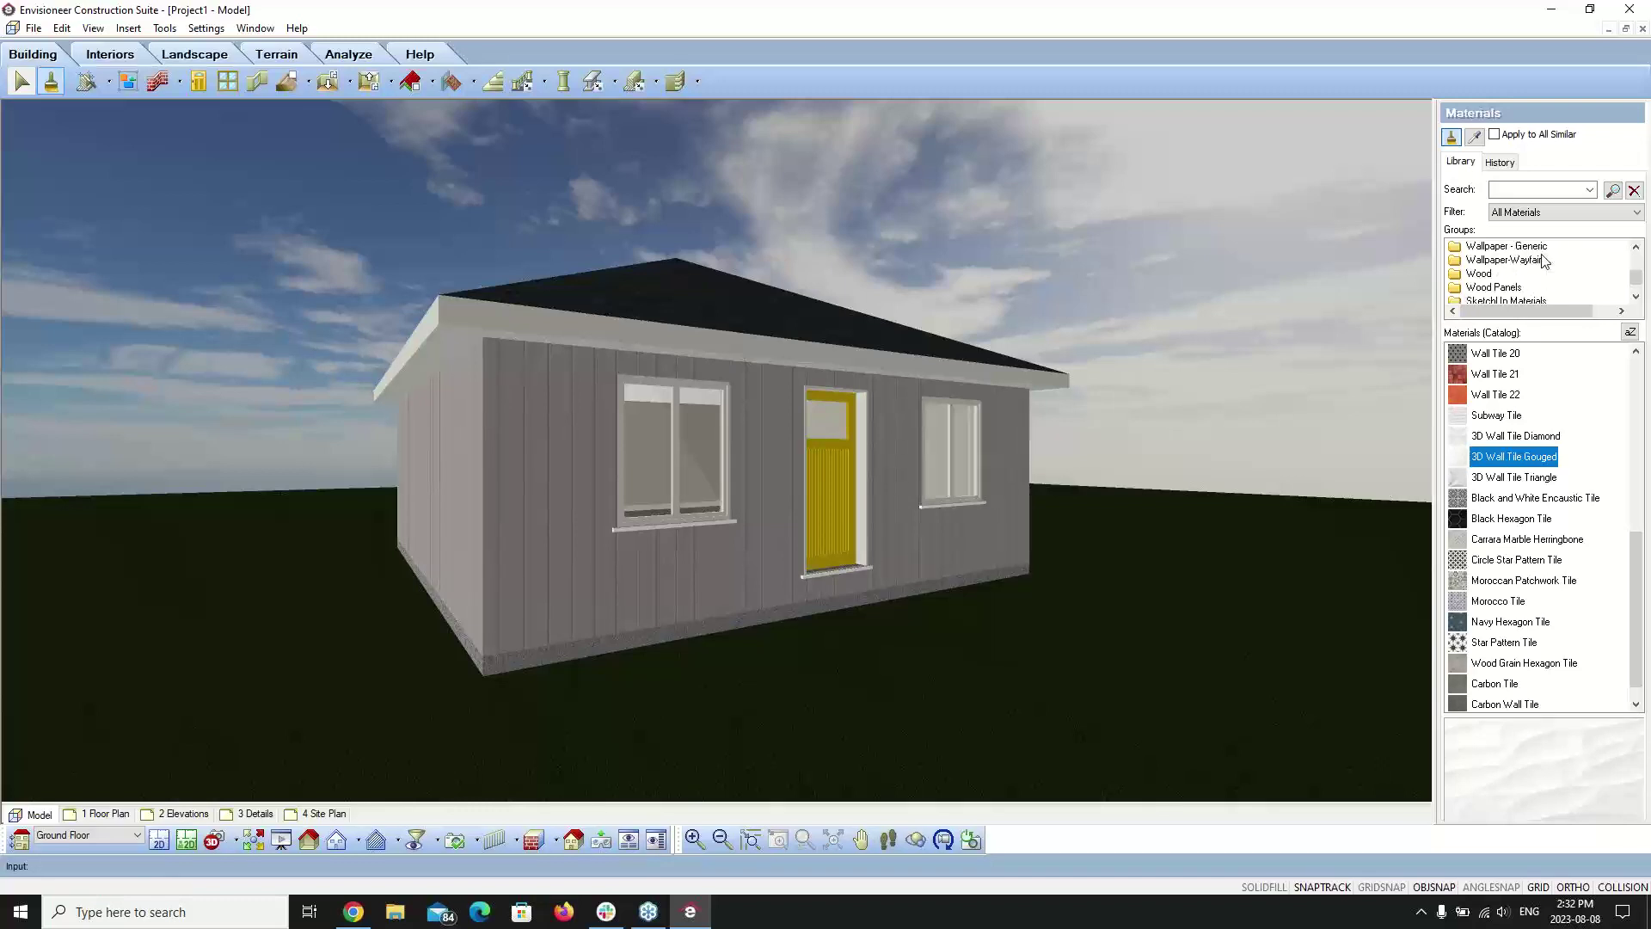
pyautogui.click(1511, 249)
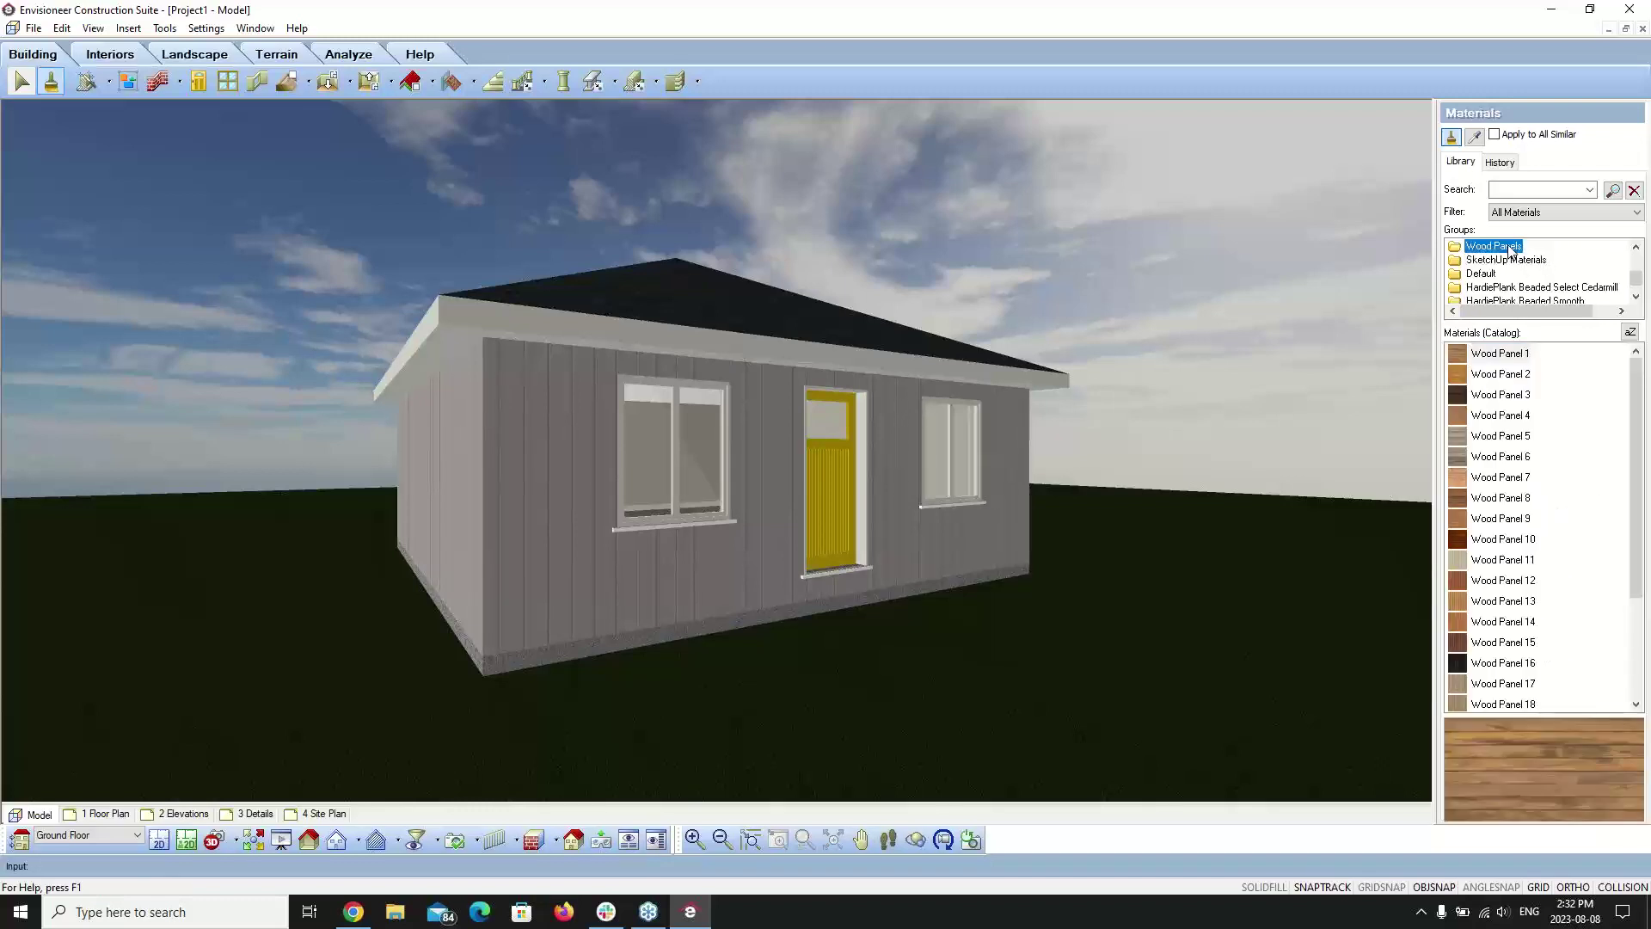
pyautogui.scroll(-3, 1477, 515)
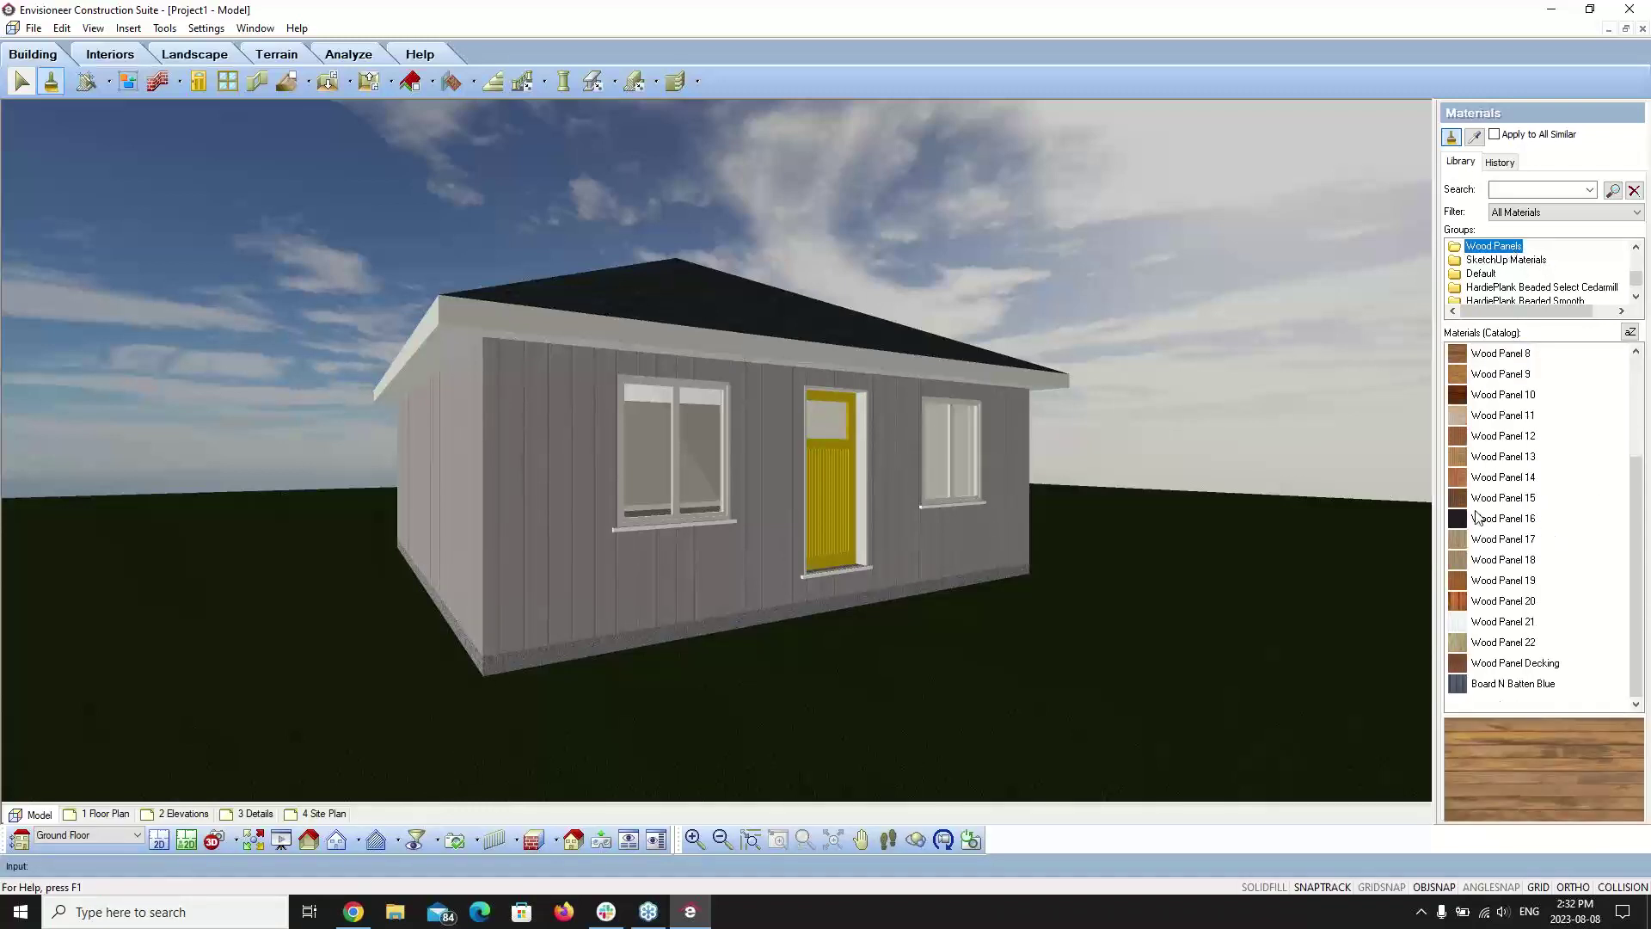
pyautogui.click(1494, 685)
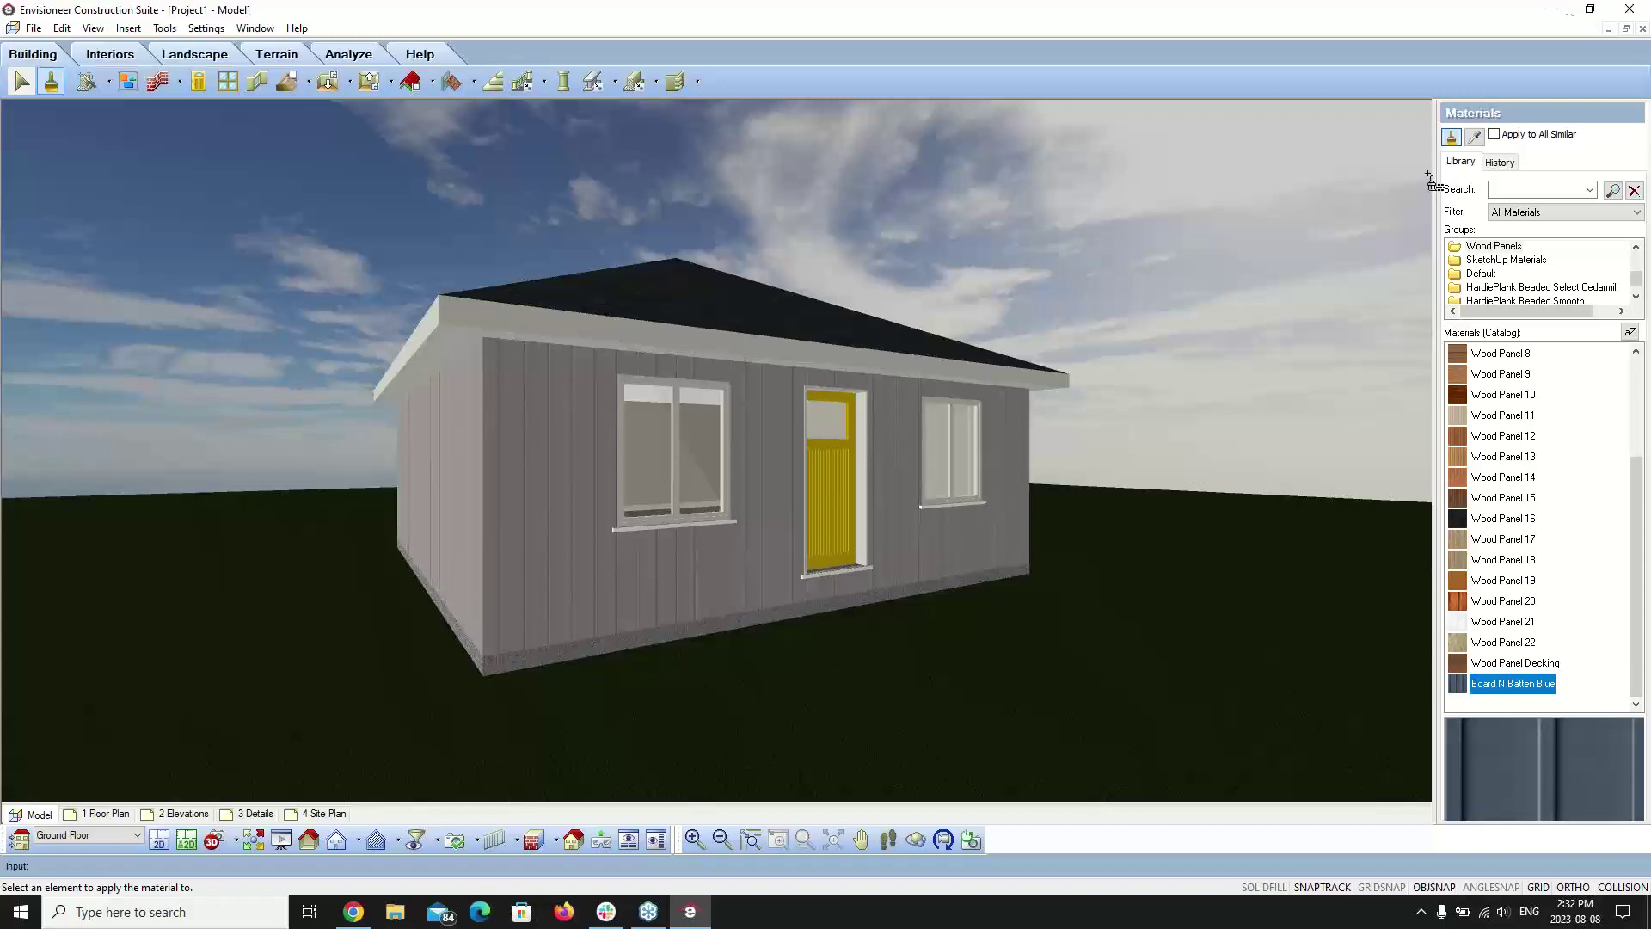
pyautogui.click(1496, 136)
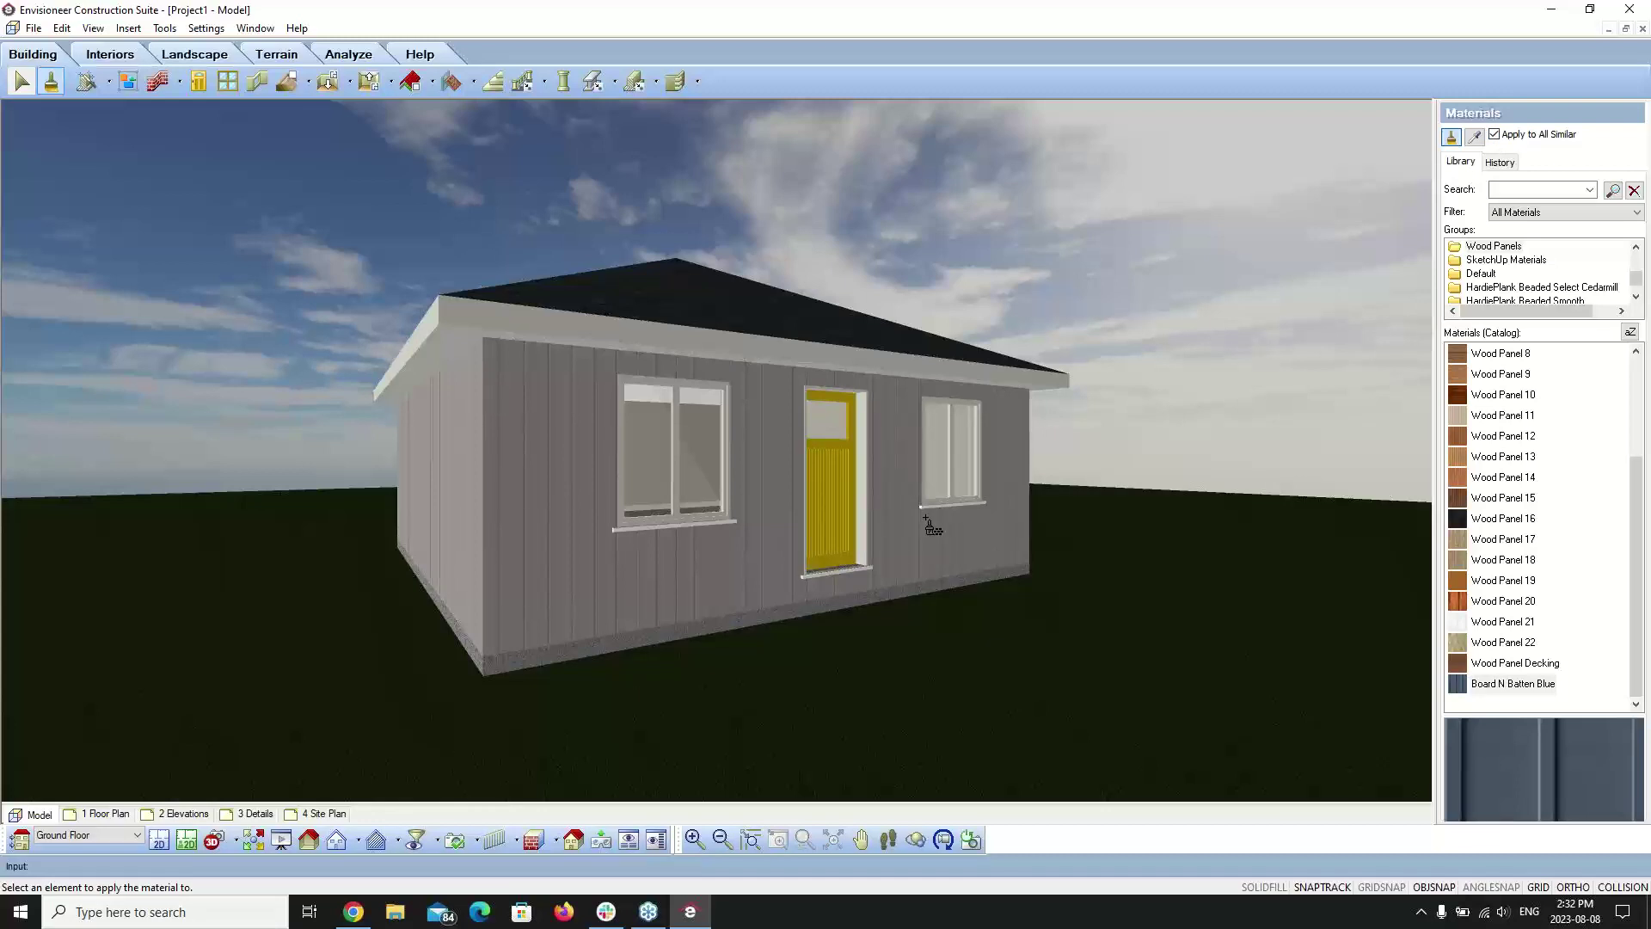
pyautogui.click(532, 560)
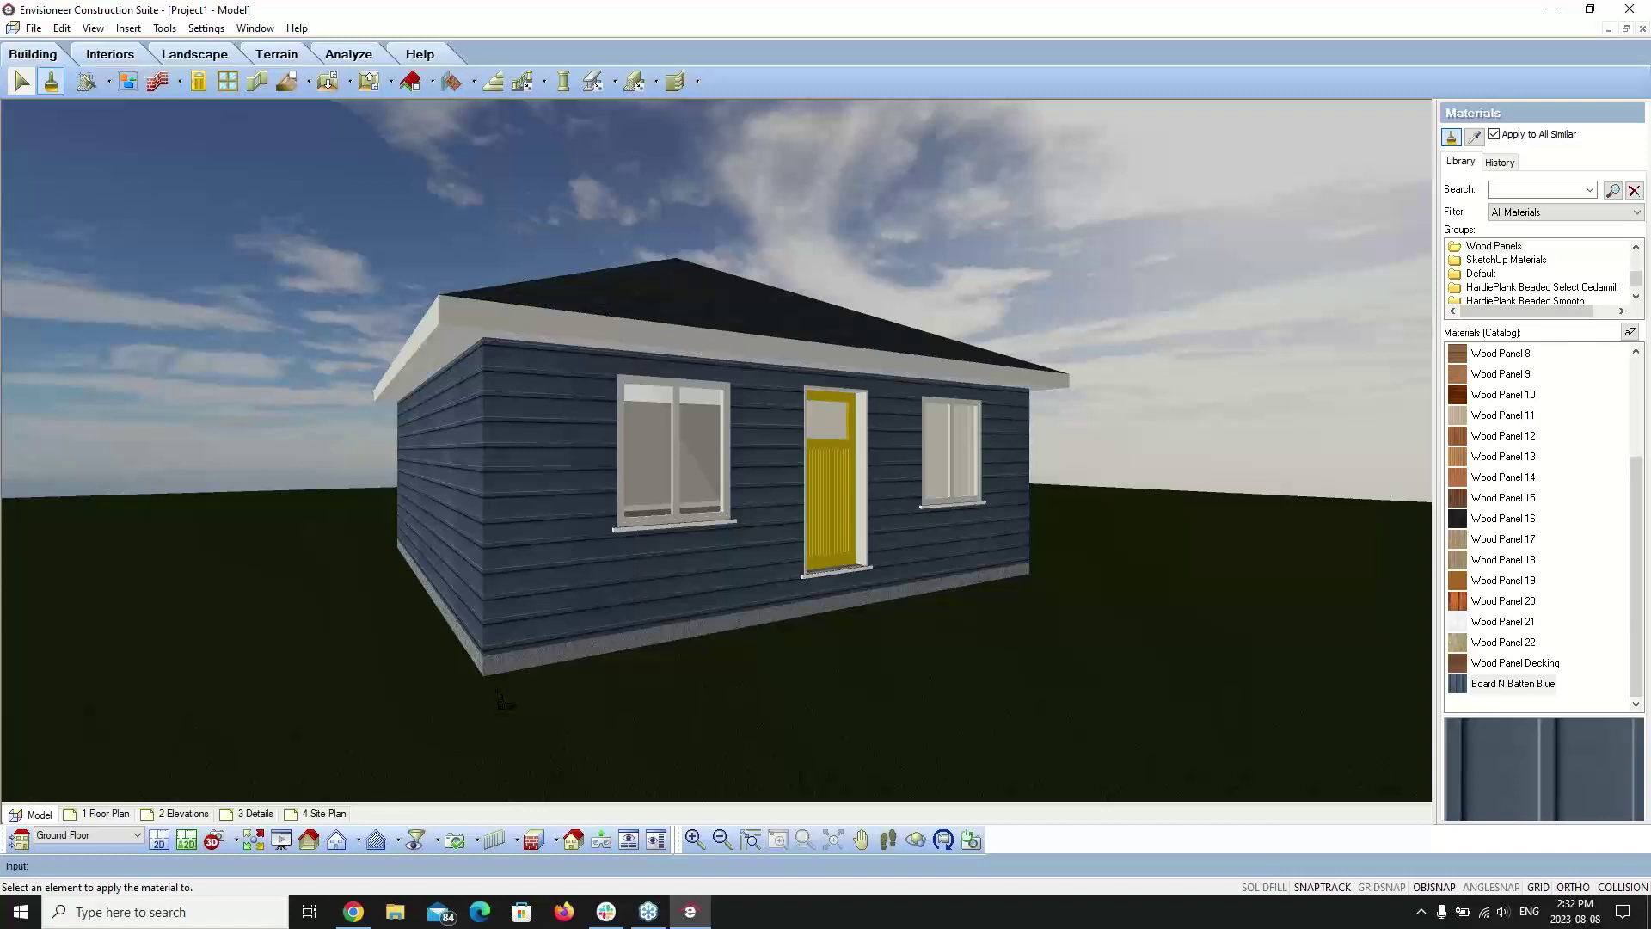
pyautogui.rightClick(611, 551)
pyautogui.click(621, 561)
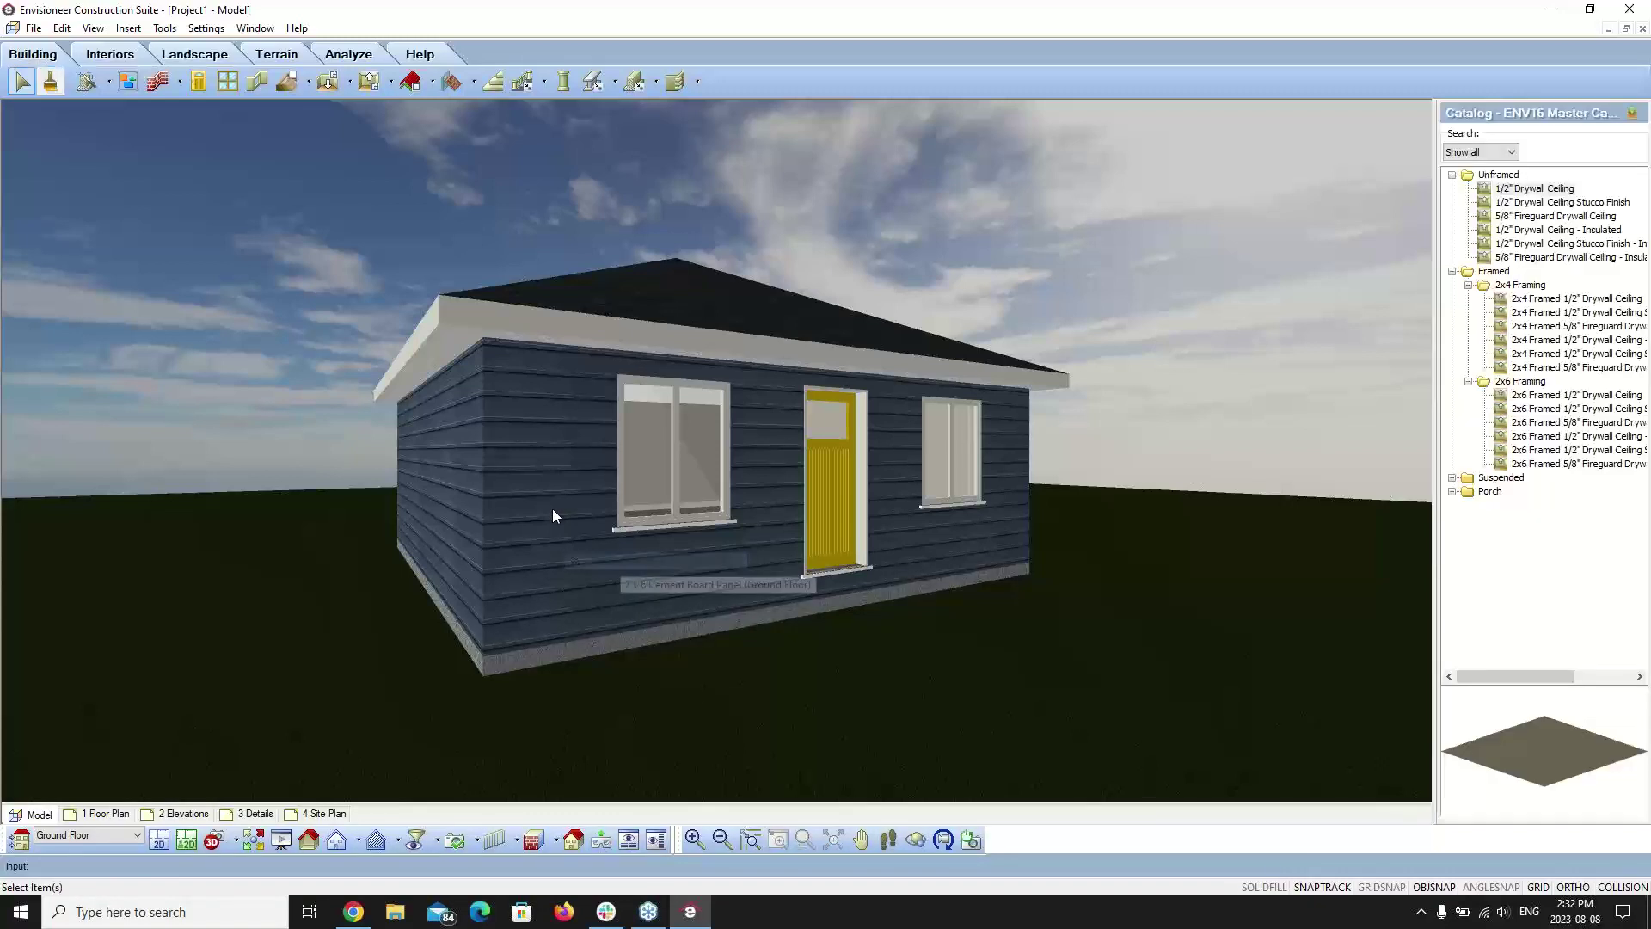
# - Set the mapping rotation of the exterior surface material to 0° on all walls similar to the front wall
pyautogui.rightClick(543, 519)
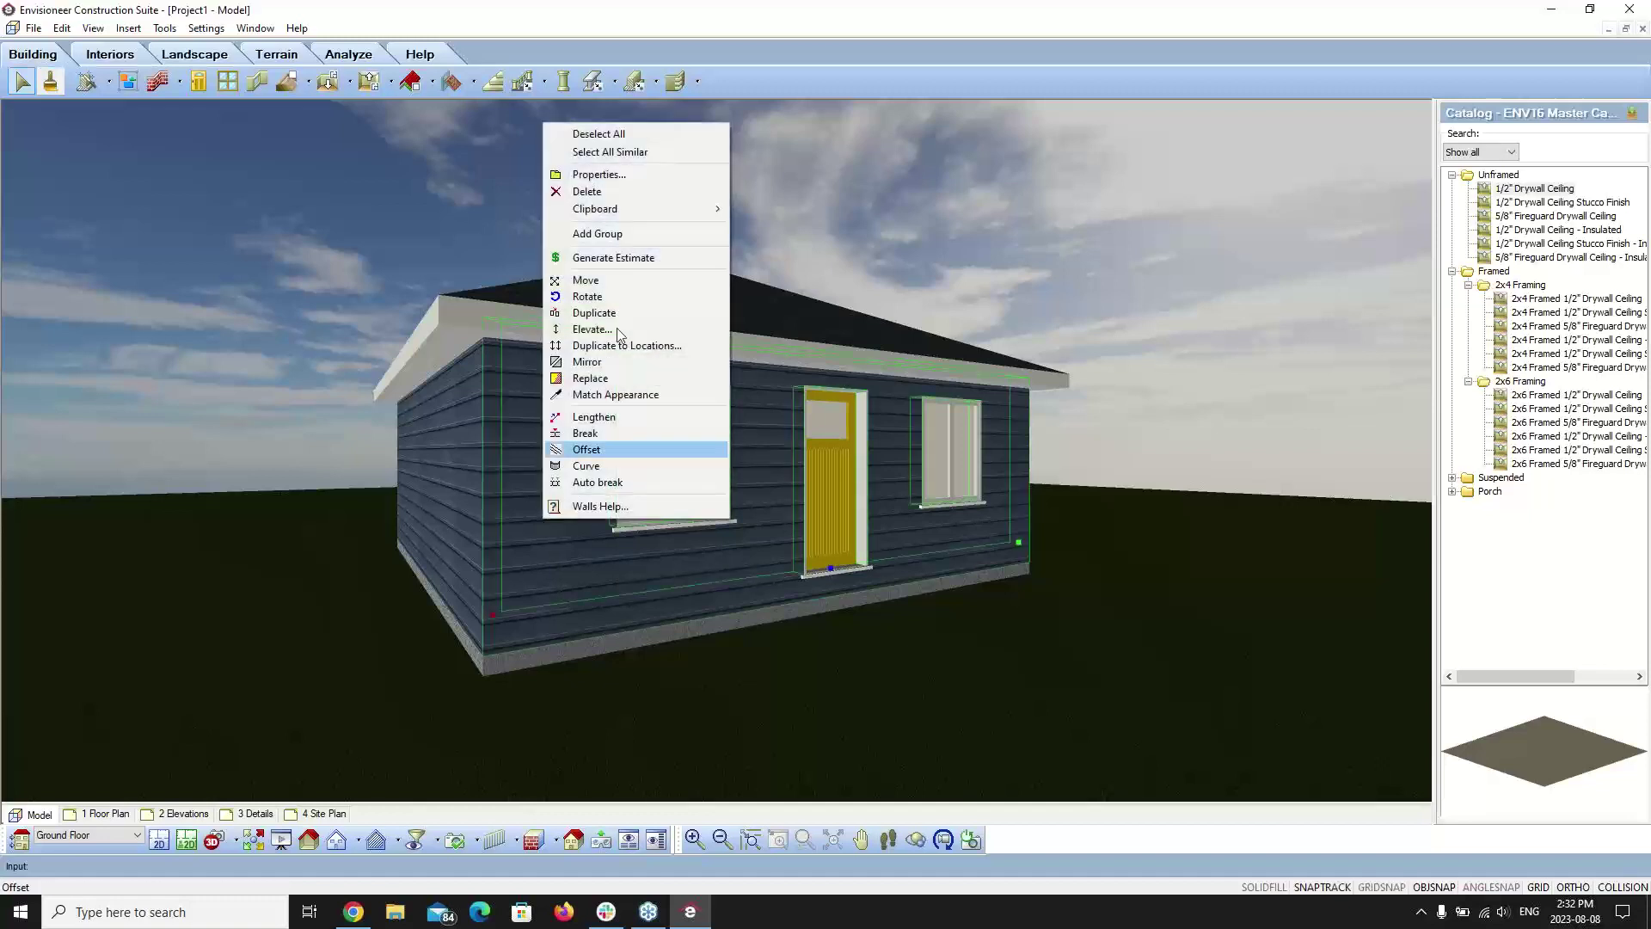
pyautogui.click(609, 151)
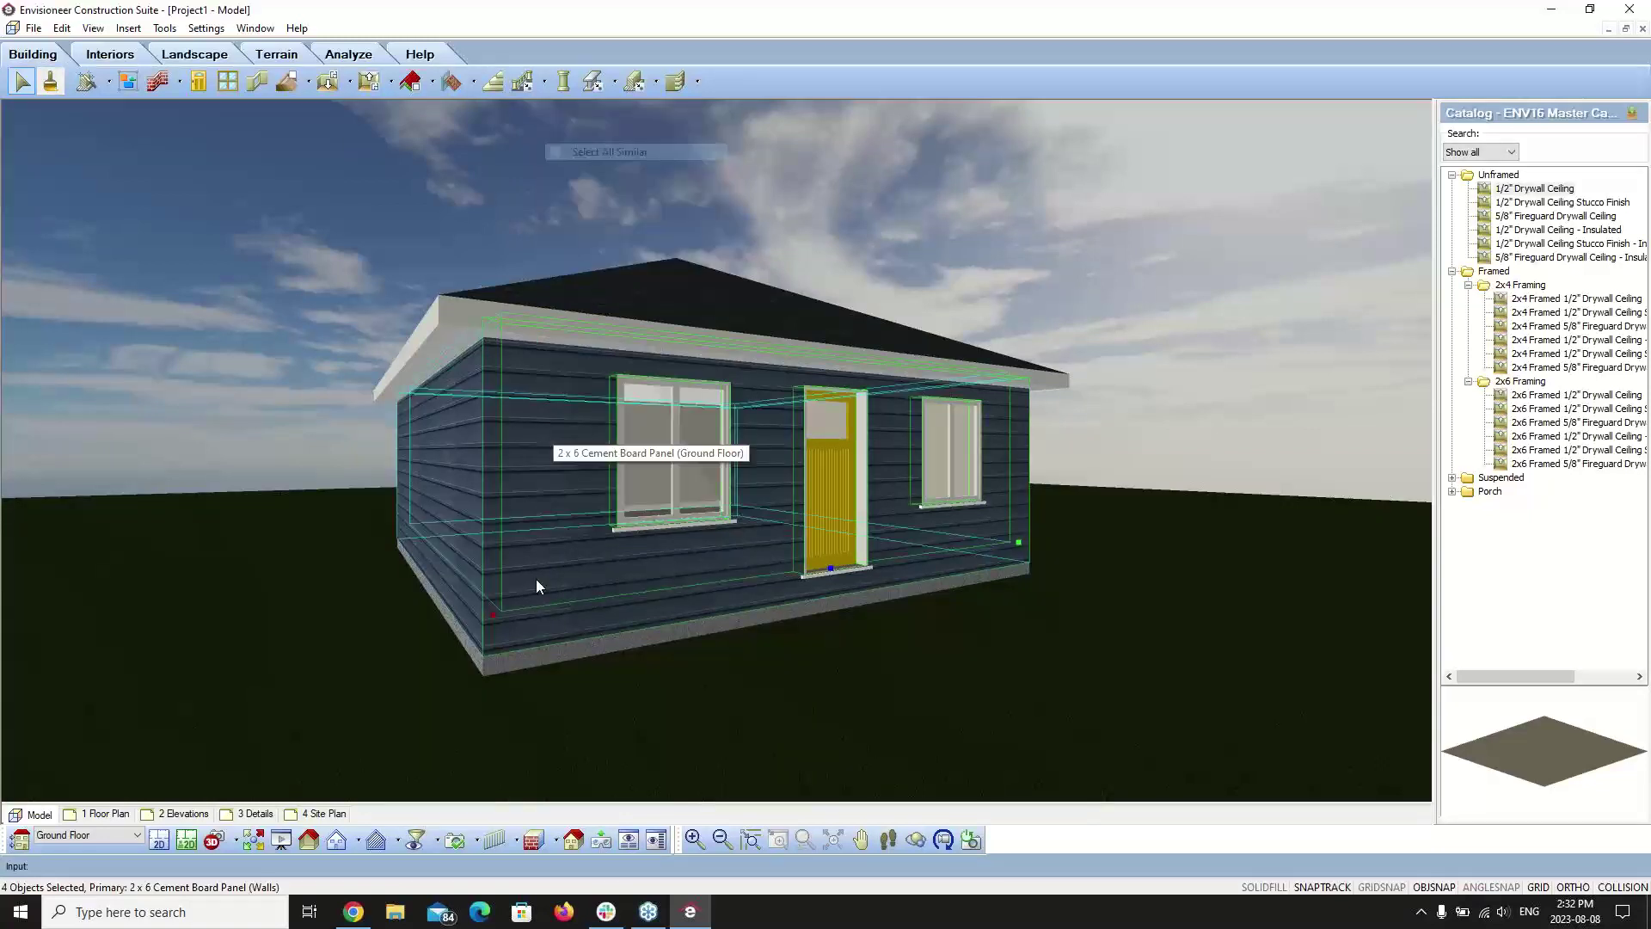
pyautogui.rightClick(535, 466)
pyautogui.click(590, 506)
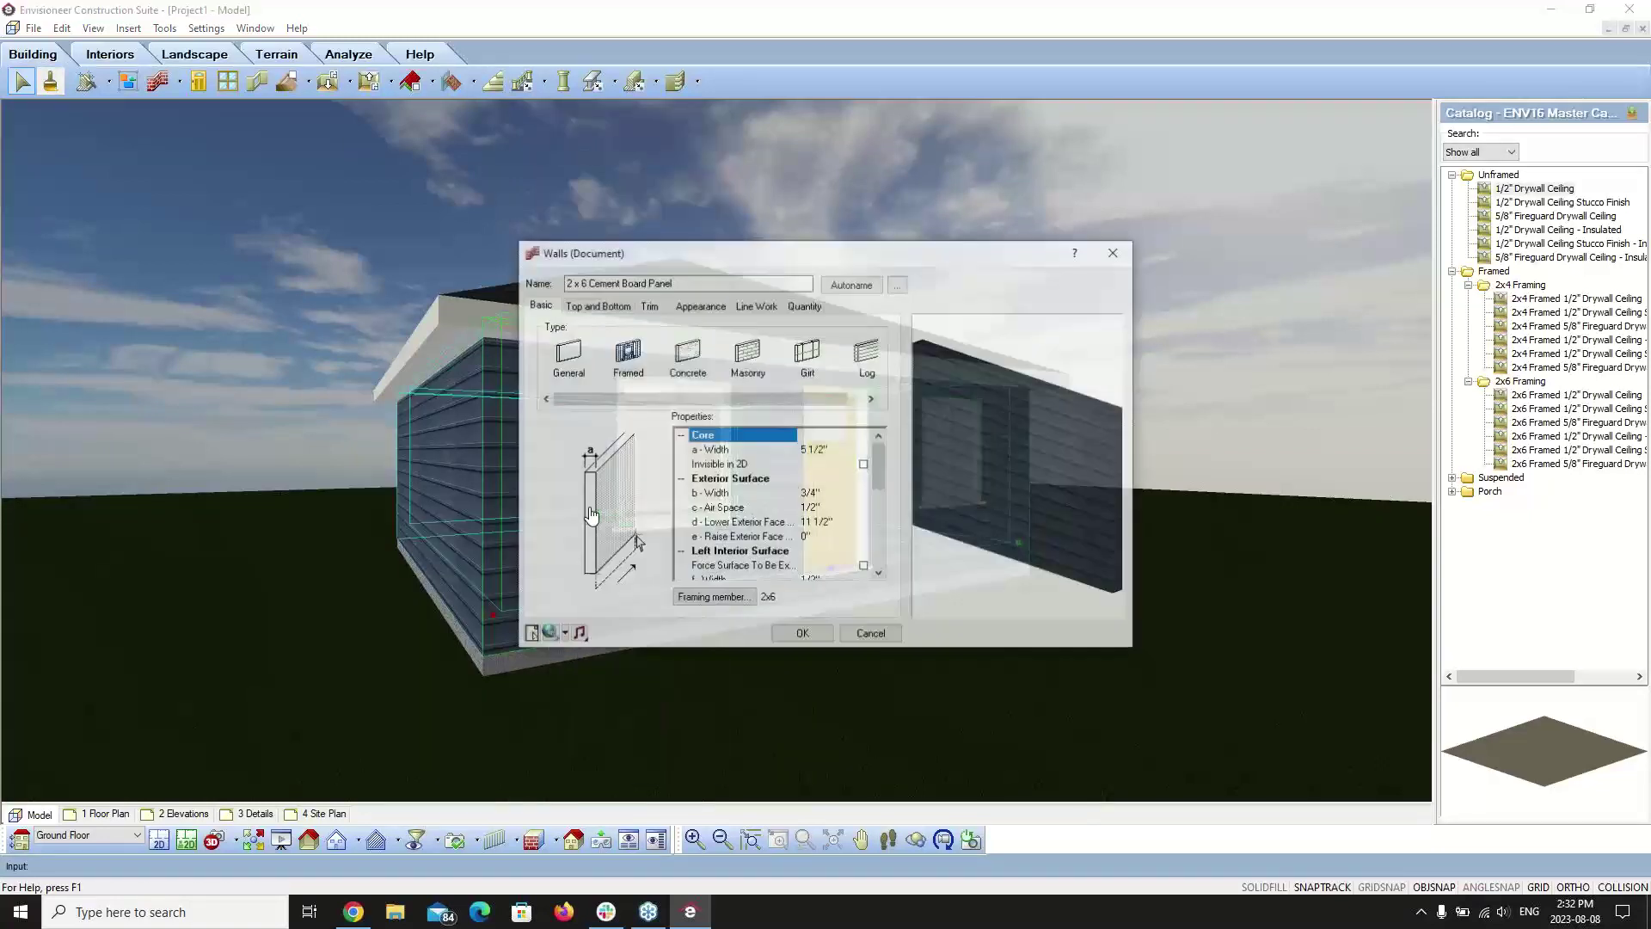
pyautogui.click(698, 305)
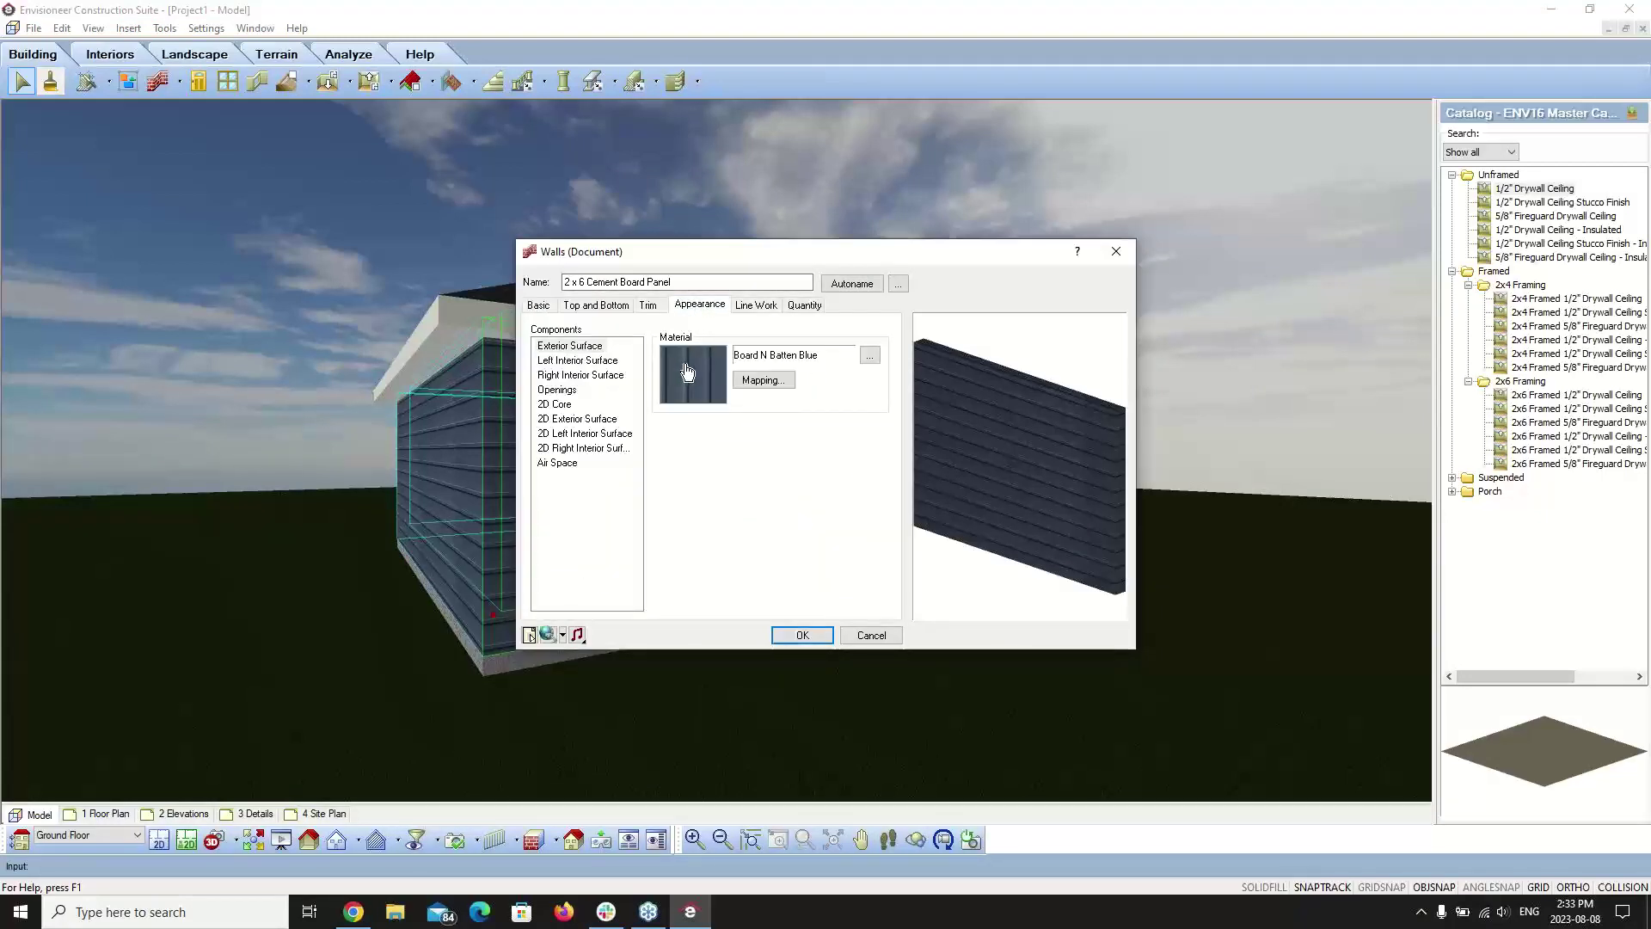
pyautogui.click(763, 381)
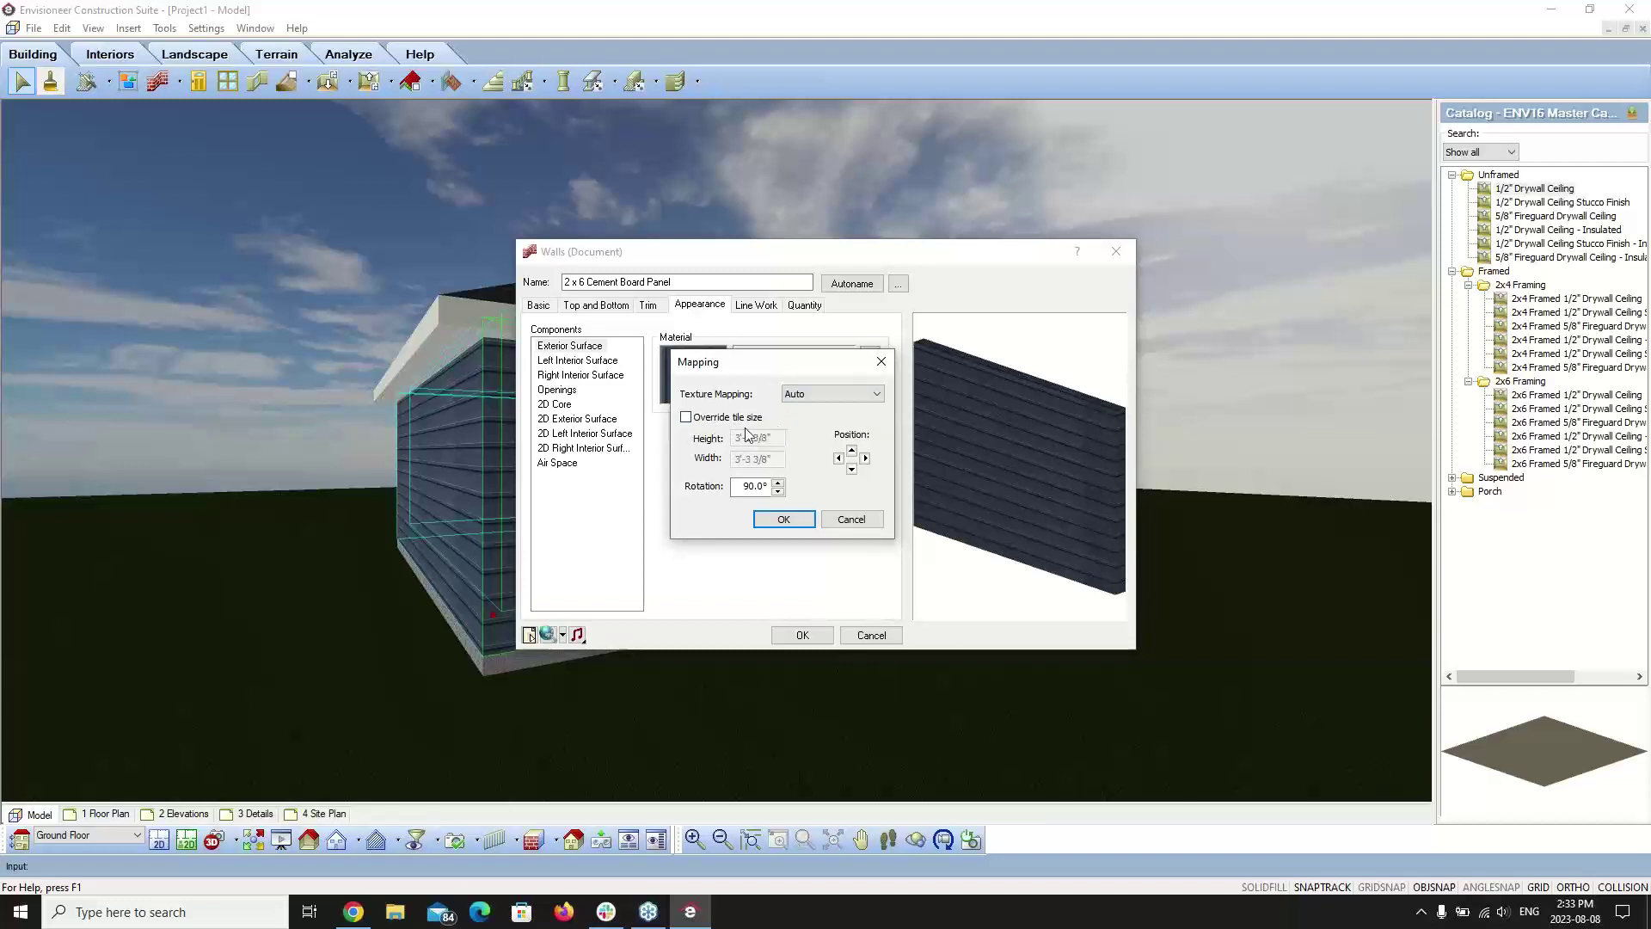
pyautogui.click(752, 487)
pyautogui.click(786, 519)
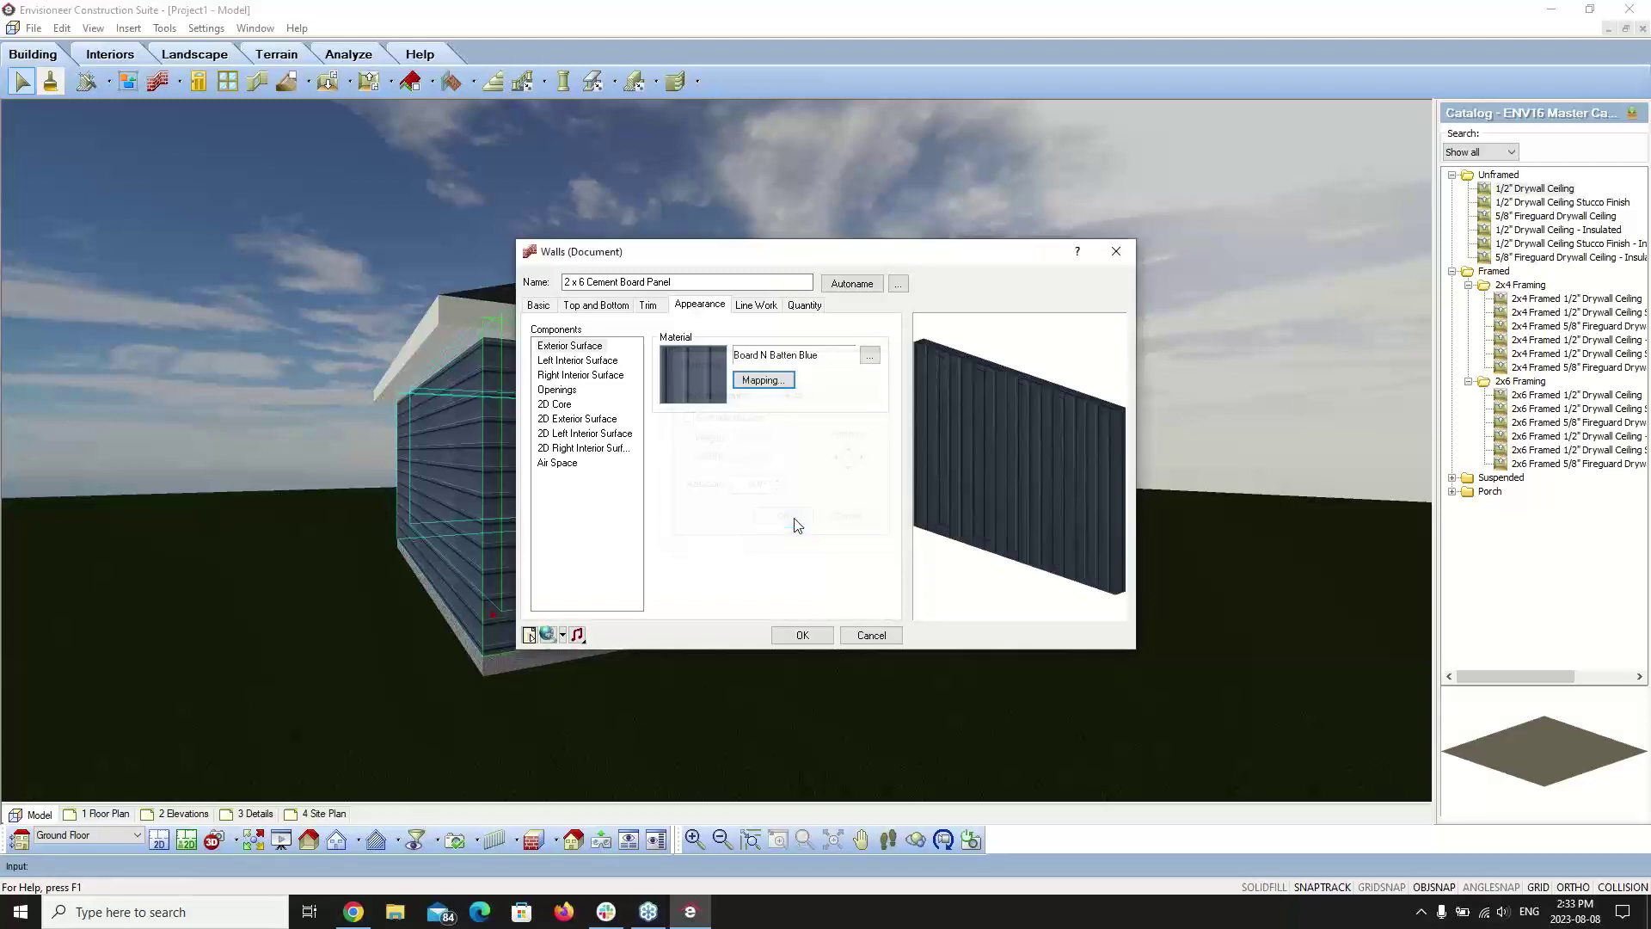
pyautogui.click(801, 634)
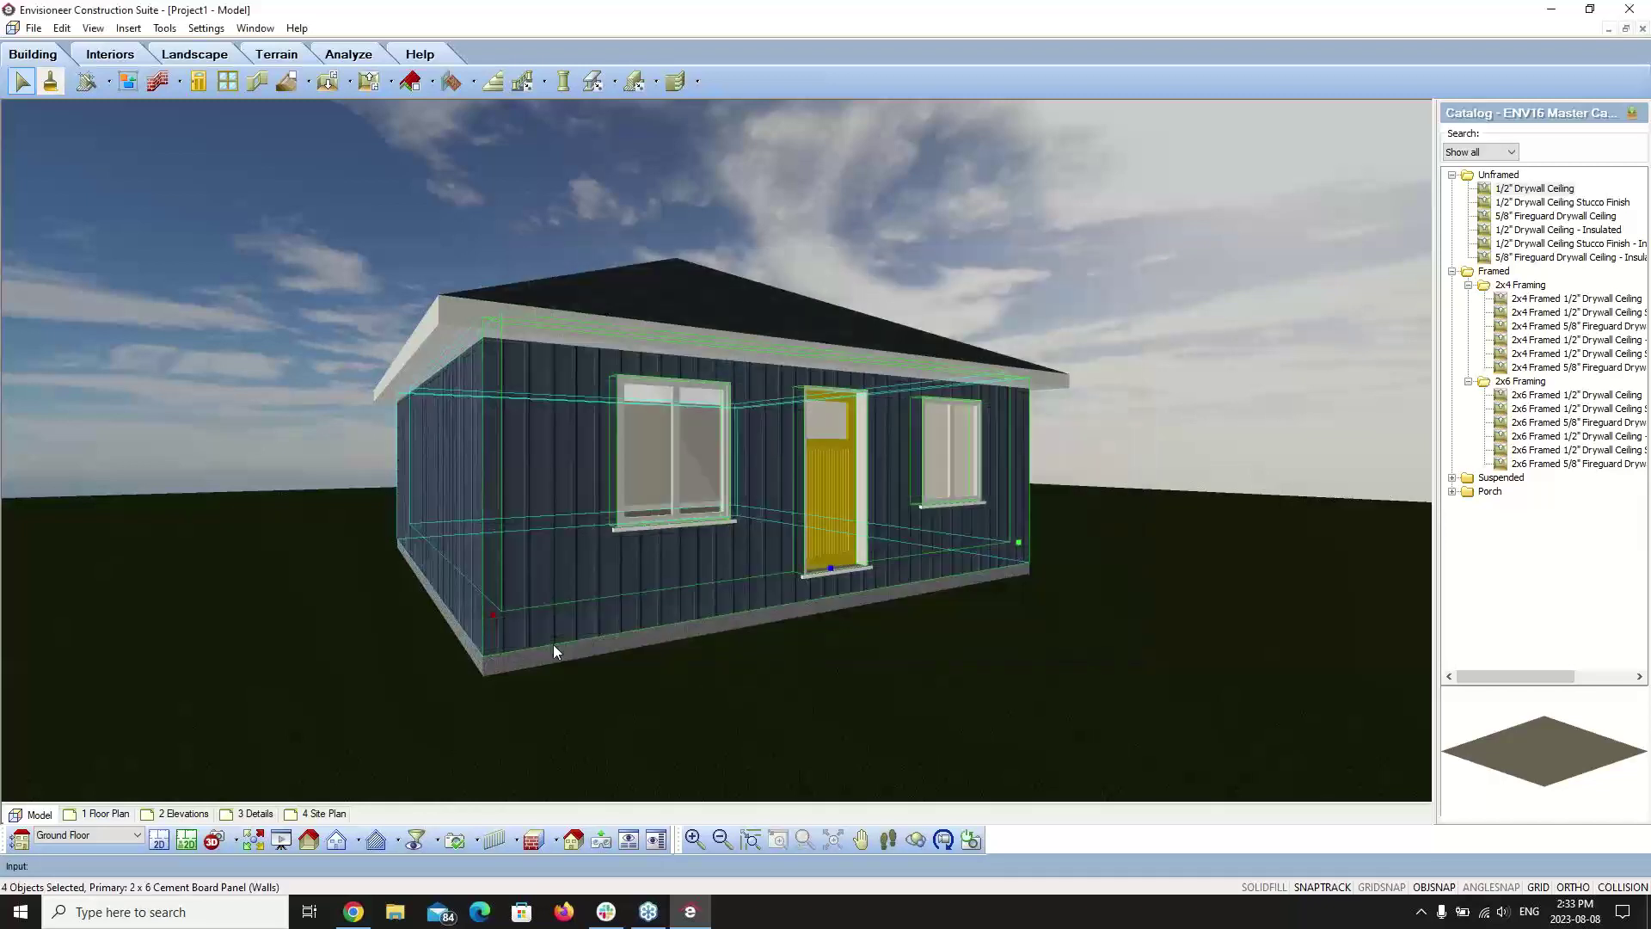
pyautogui.click(260, 416)
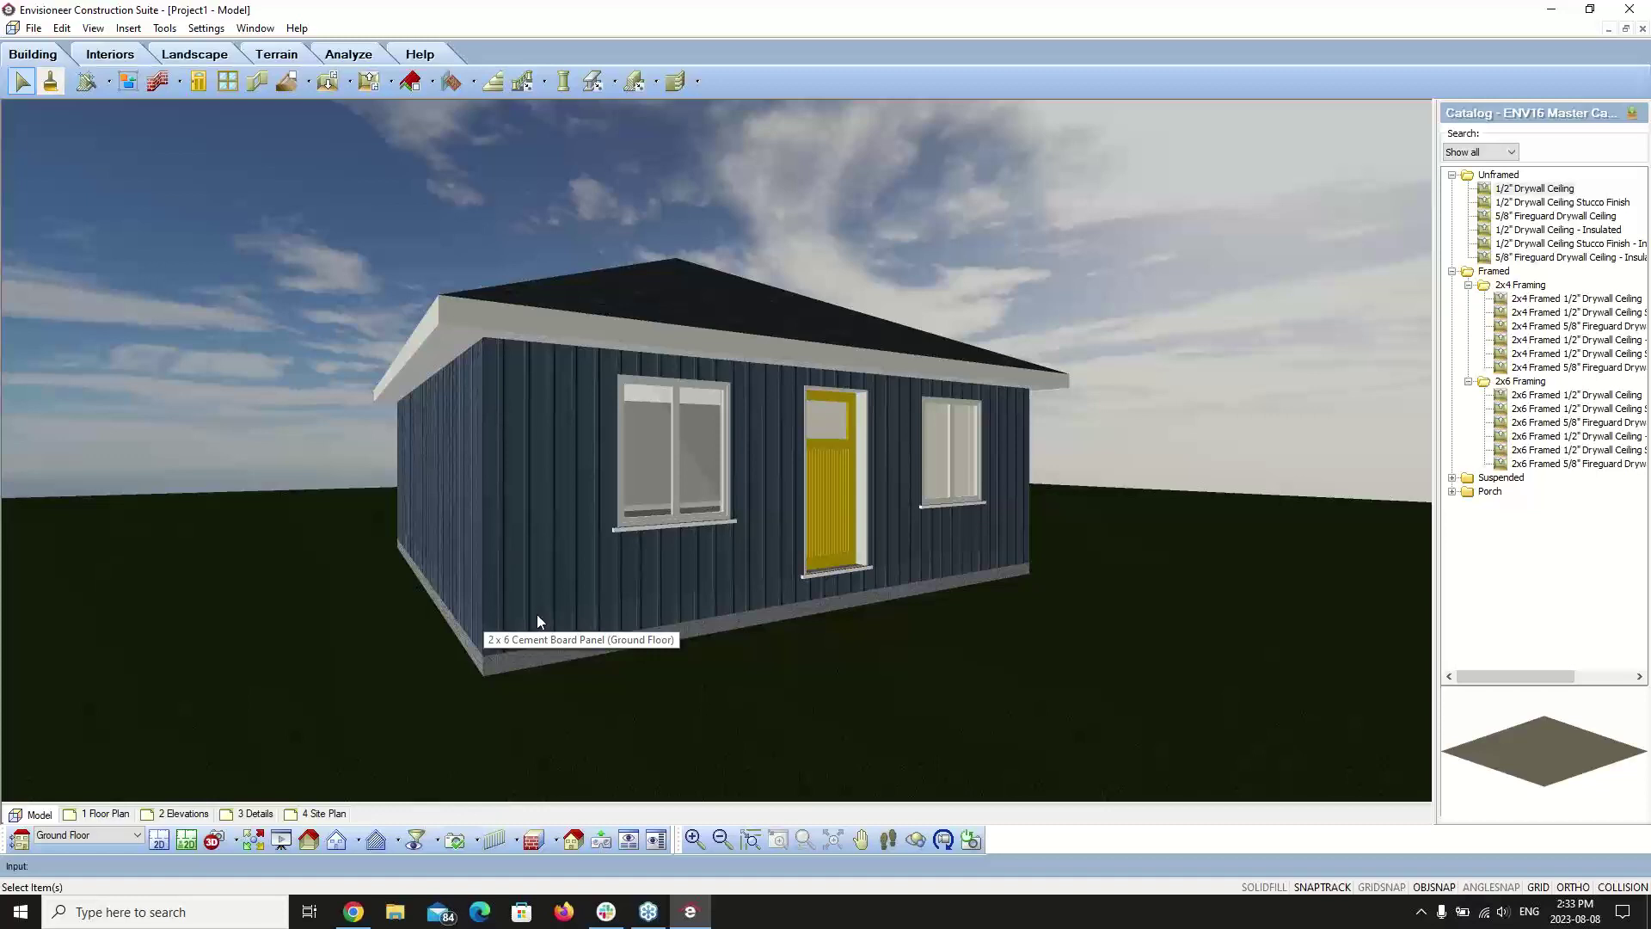
# - Select all walls similar to the front 2 x 6 Cement Board Panel wall and open their properties
pyautogui.click(888, 840)
pyautogui.moveTo(864, 808); pyautogui.dragTo(534, 664)
pyautogui.moveTo(634, 634)
pyautogui.mouseDown()
pyautogui.moveTo(601, 637)
pyautogui.moveTo(642, 634)
pyautogui.moveTo(636, 609)
pyautogui.mouseUp()
pyautogui.rightClick(636, 609)
pyautogui.click(658, 619)
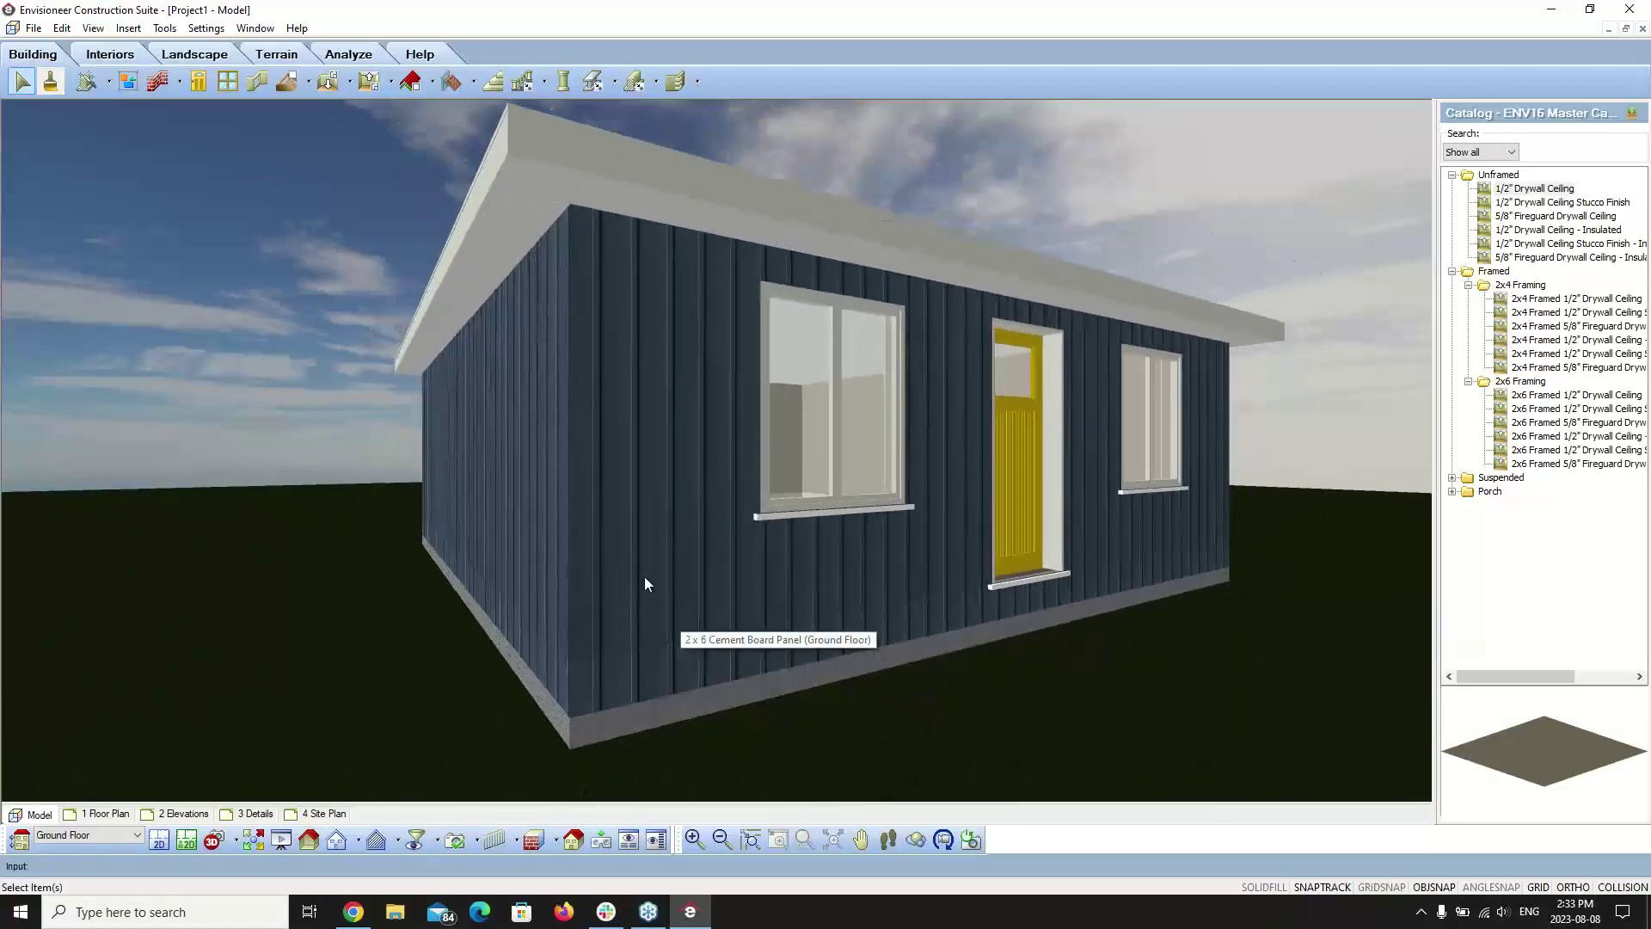
pyautogui.click(645, 578)
pyautogui.rightClick(645, 578)
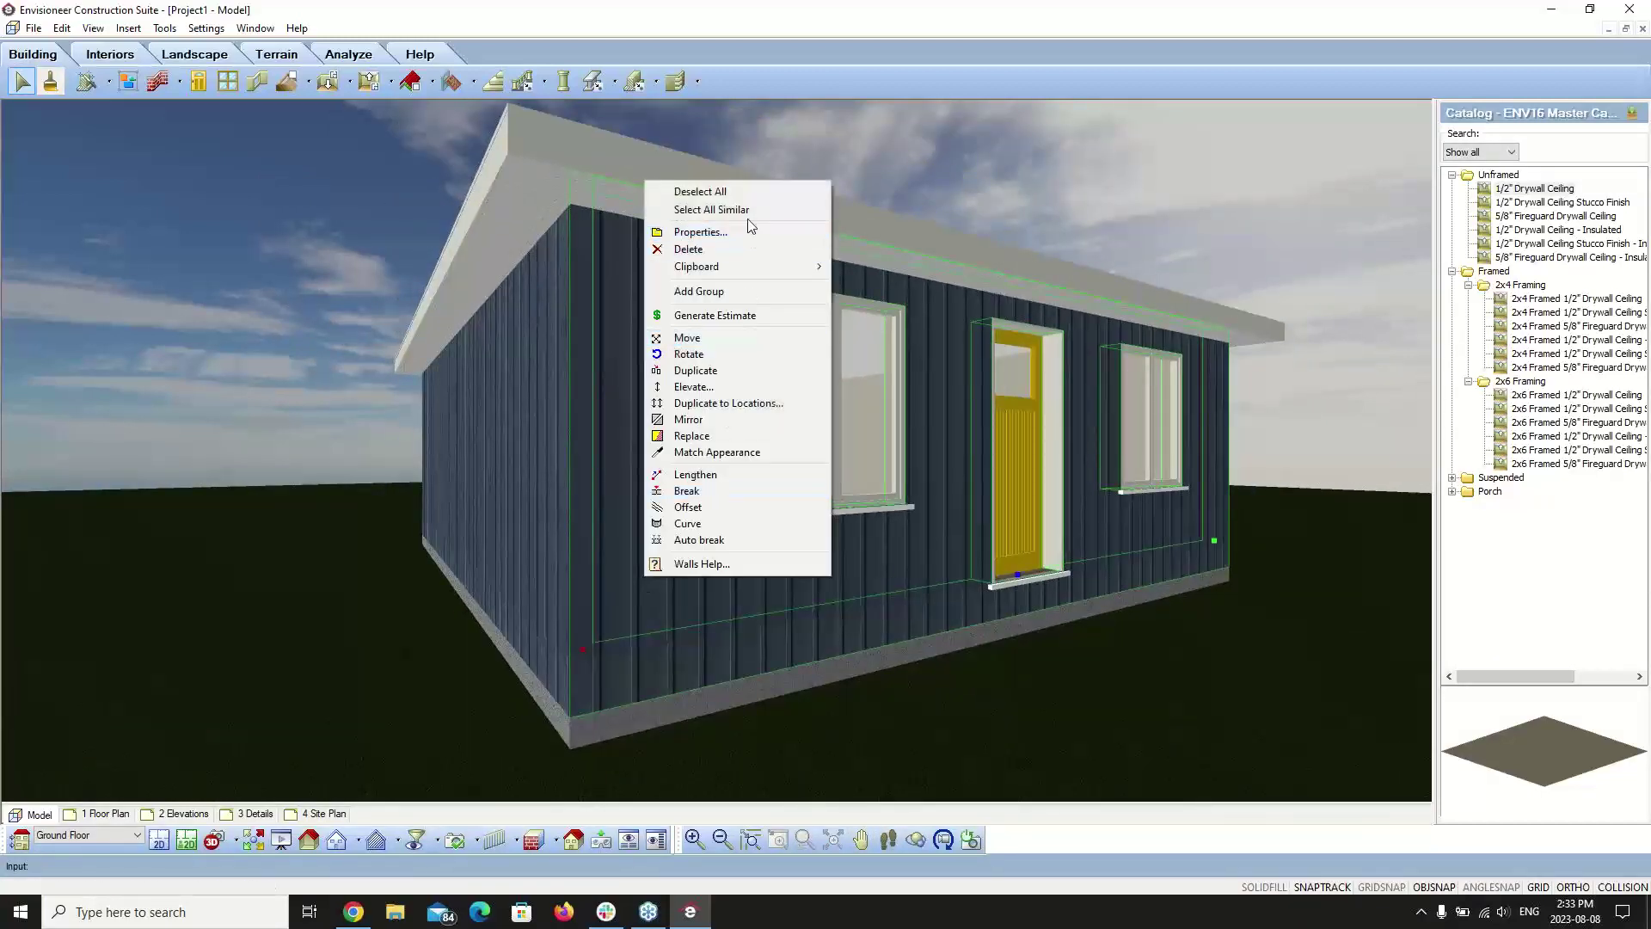
pyautogui.click(745, 211)
pyautogui.rightClick(649, 551)
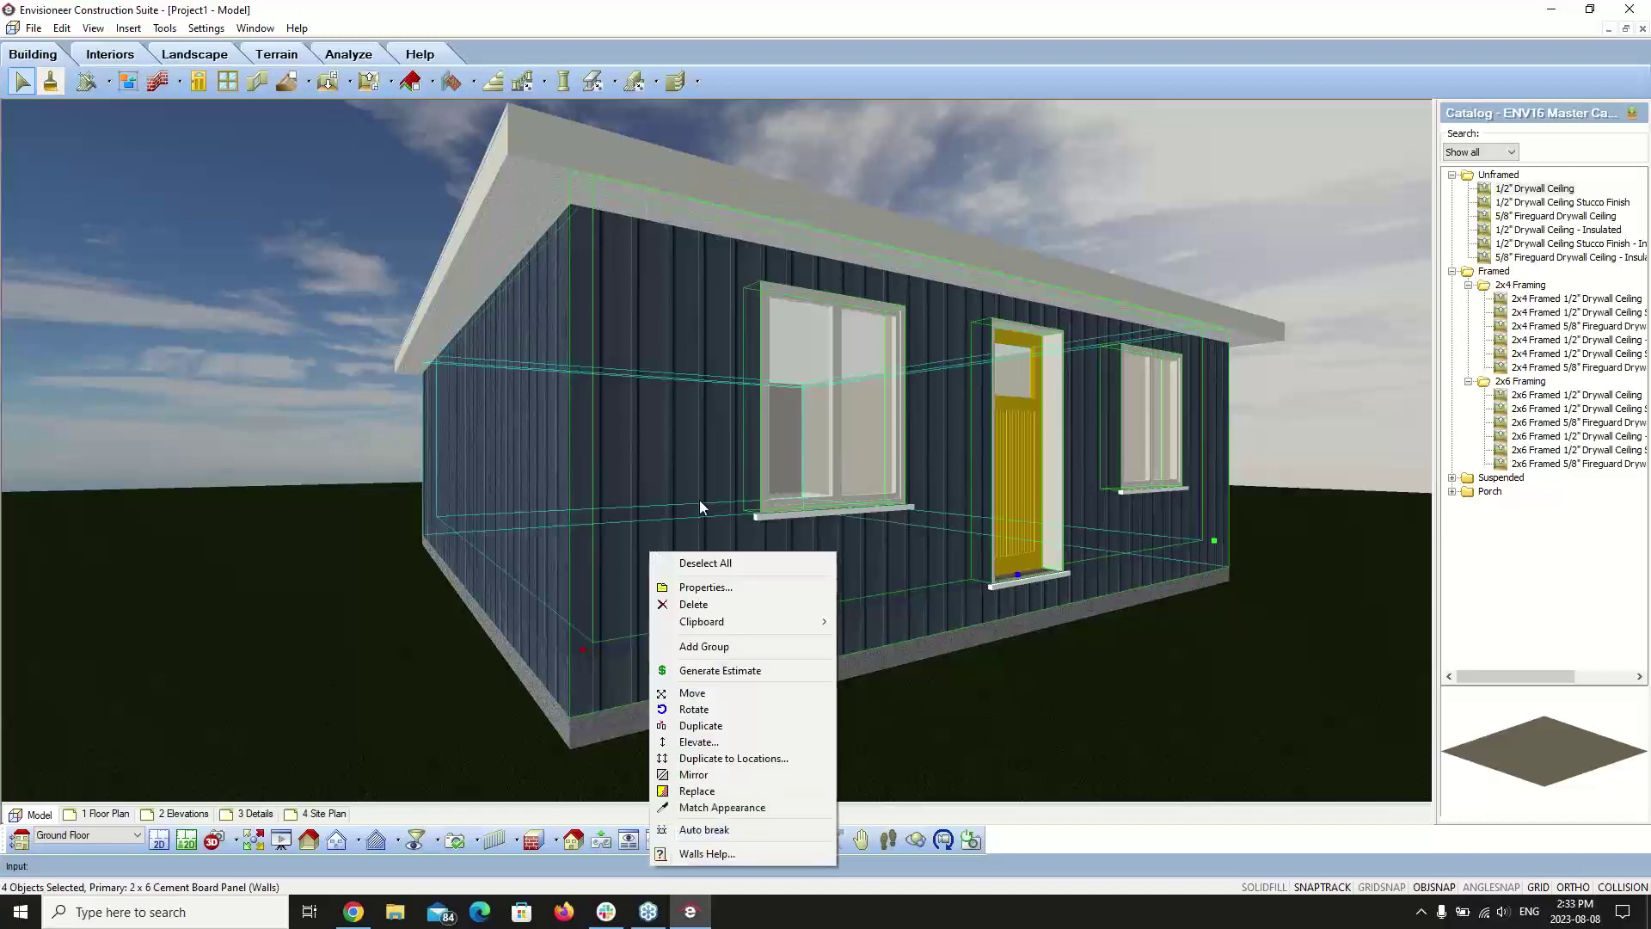
pyautogui.click(701, 588)
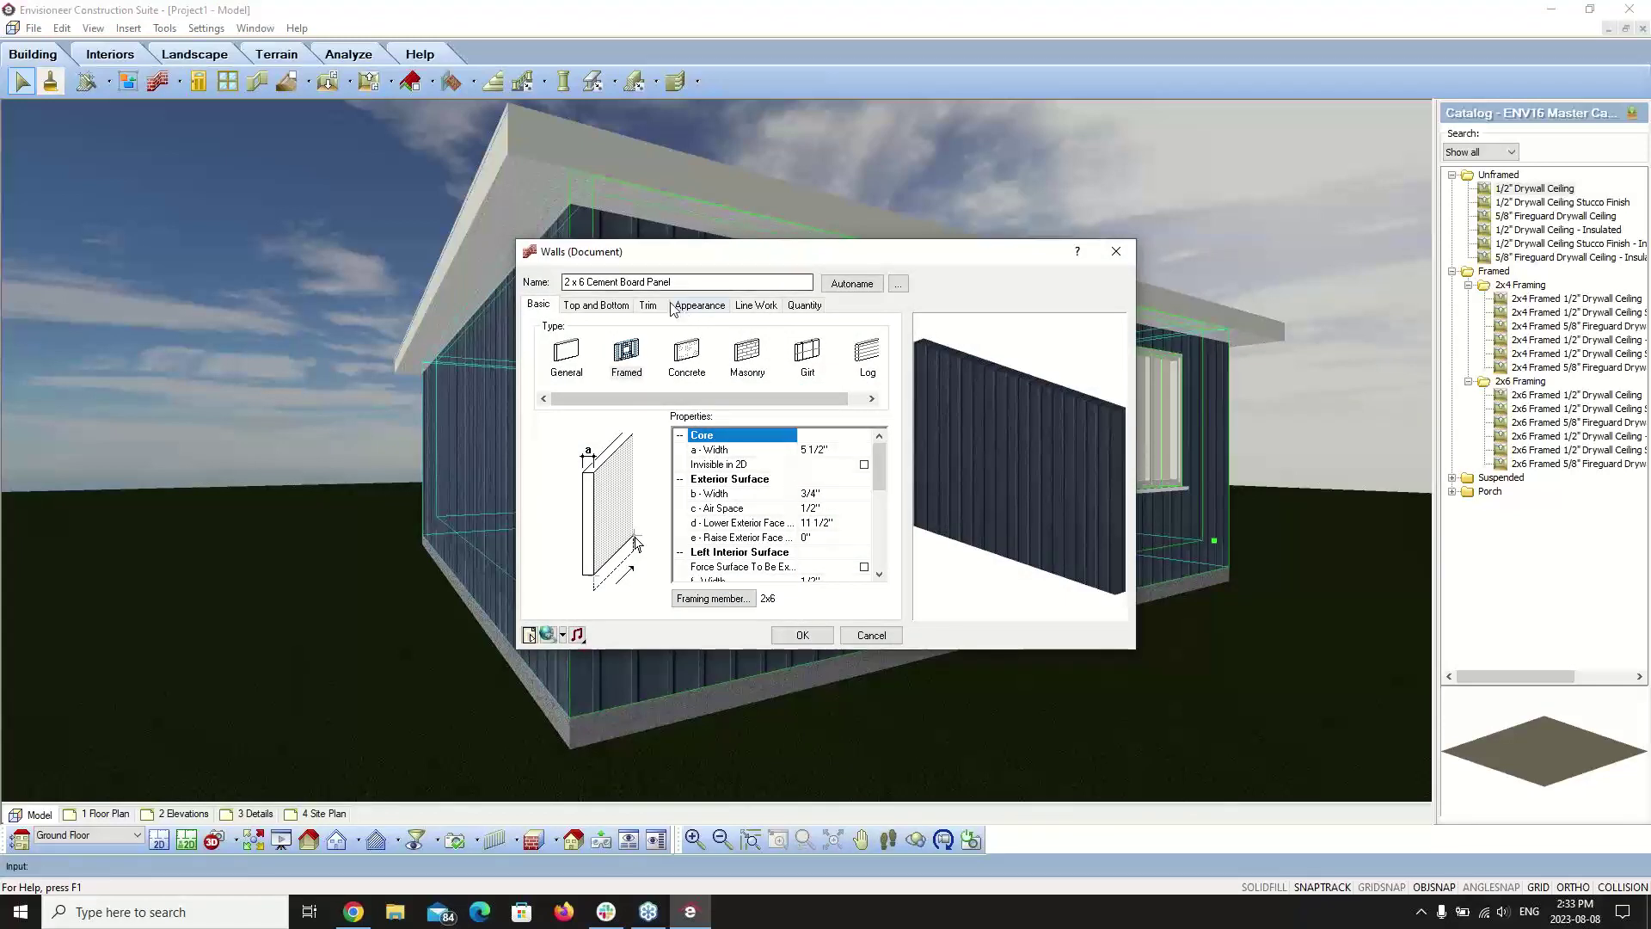
# - Shift the mapping position of the exterior surface's Board N Batten Blue material downward and apply it to the selected walls
pyautogui.click(700, 307)
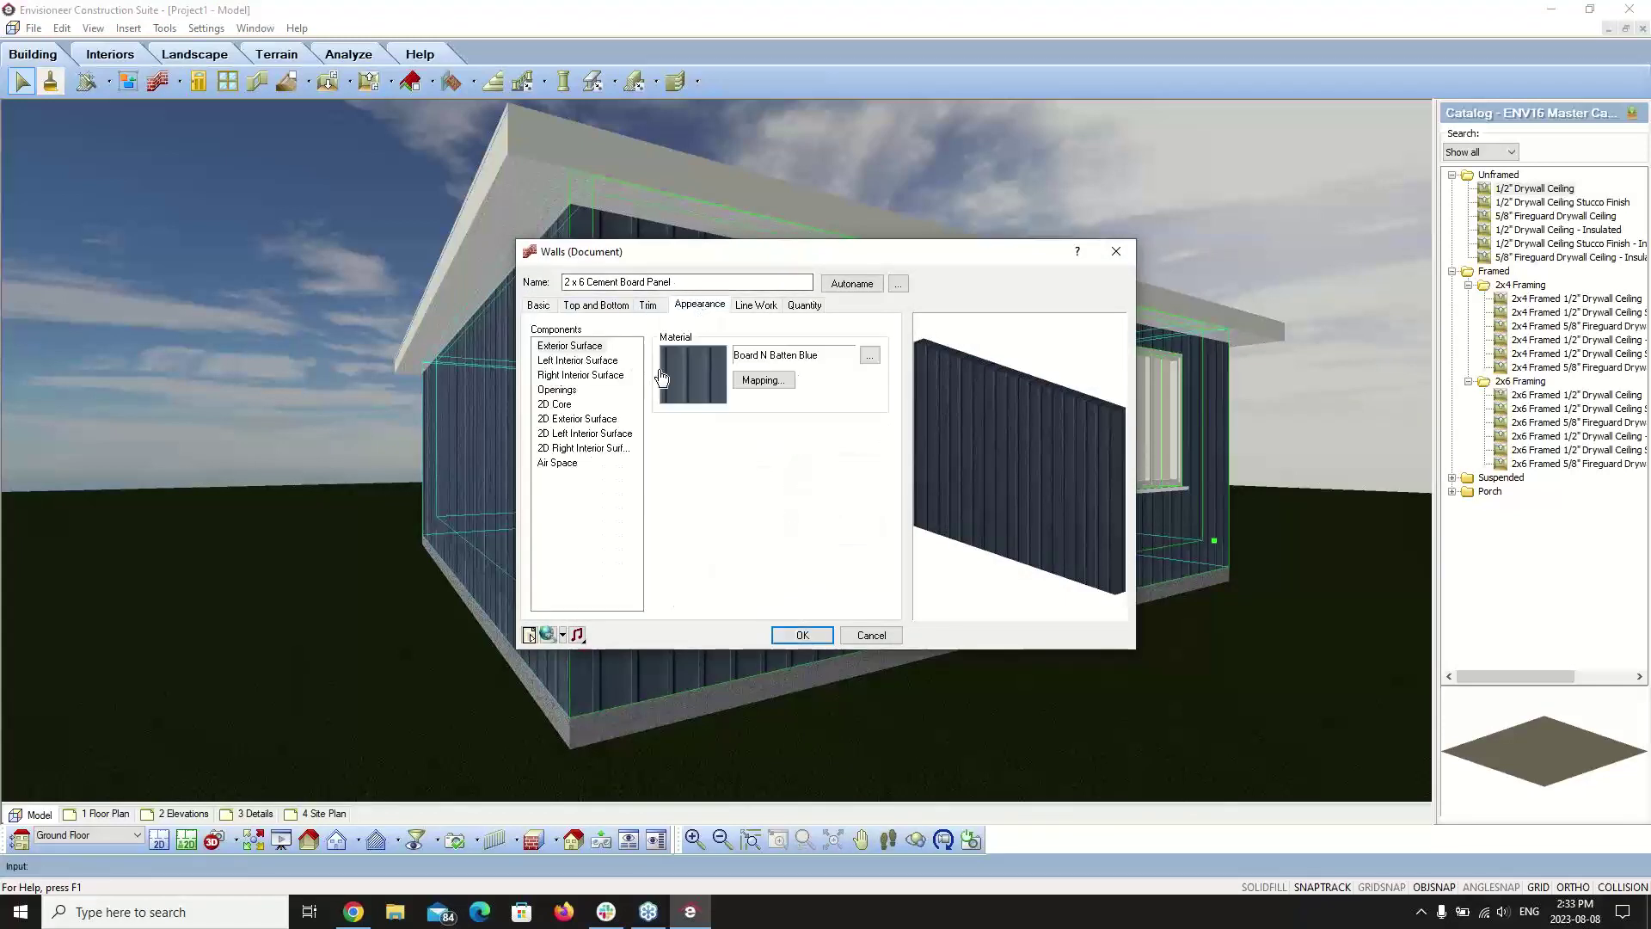
pyautogui.click(570, 345)
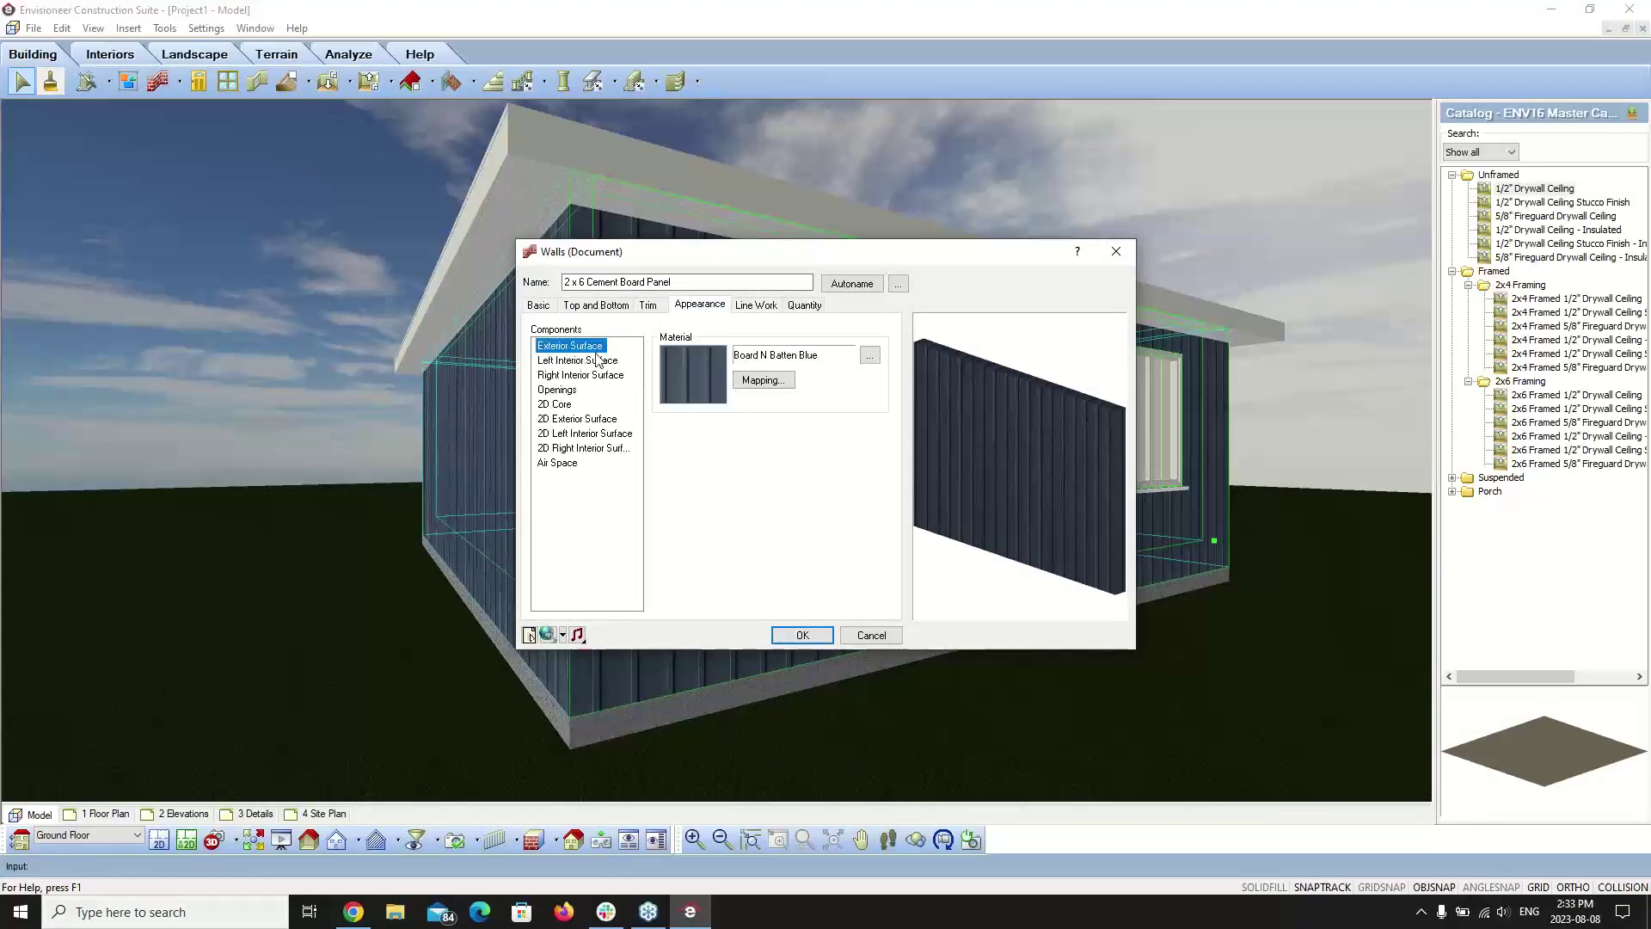
pyautogui.click(761, 381)
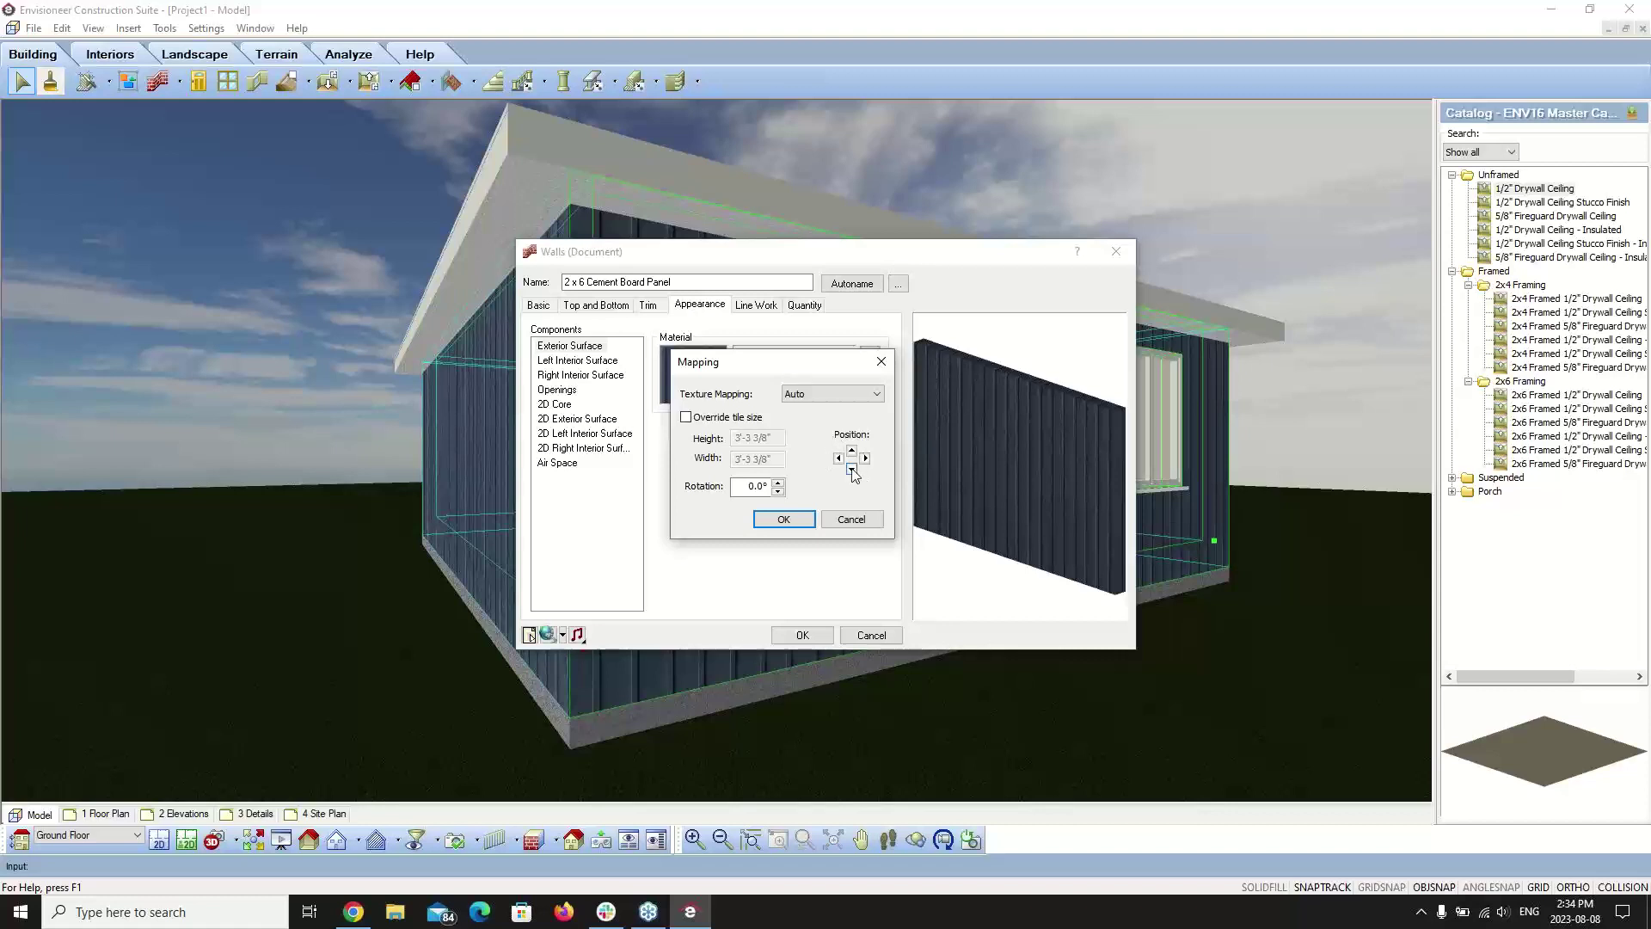
pyautogui.click(851, 470)
pyautogui.click(782, 518)
pyautogui.click(804, 634)
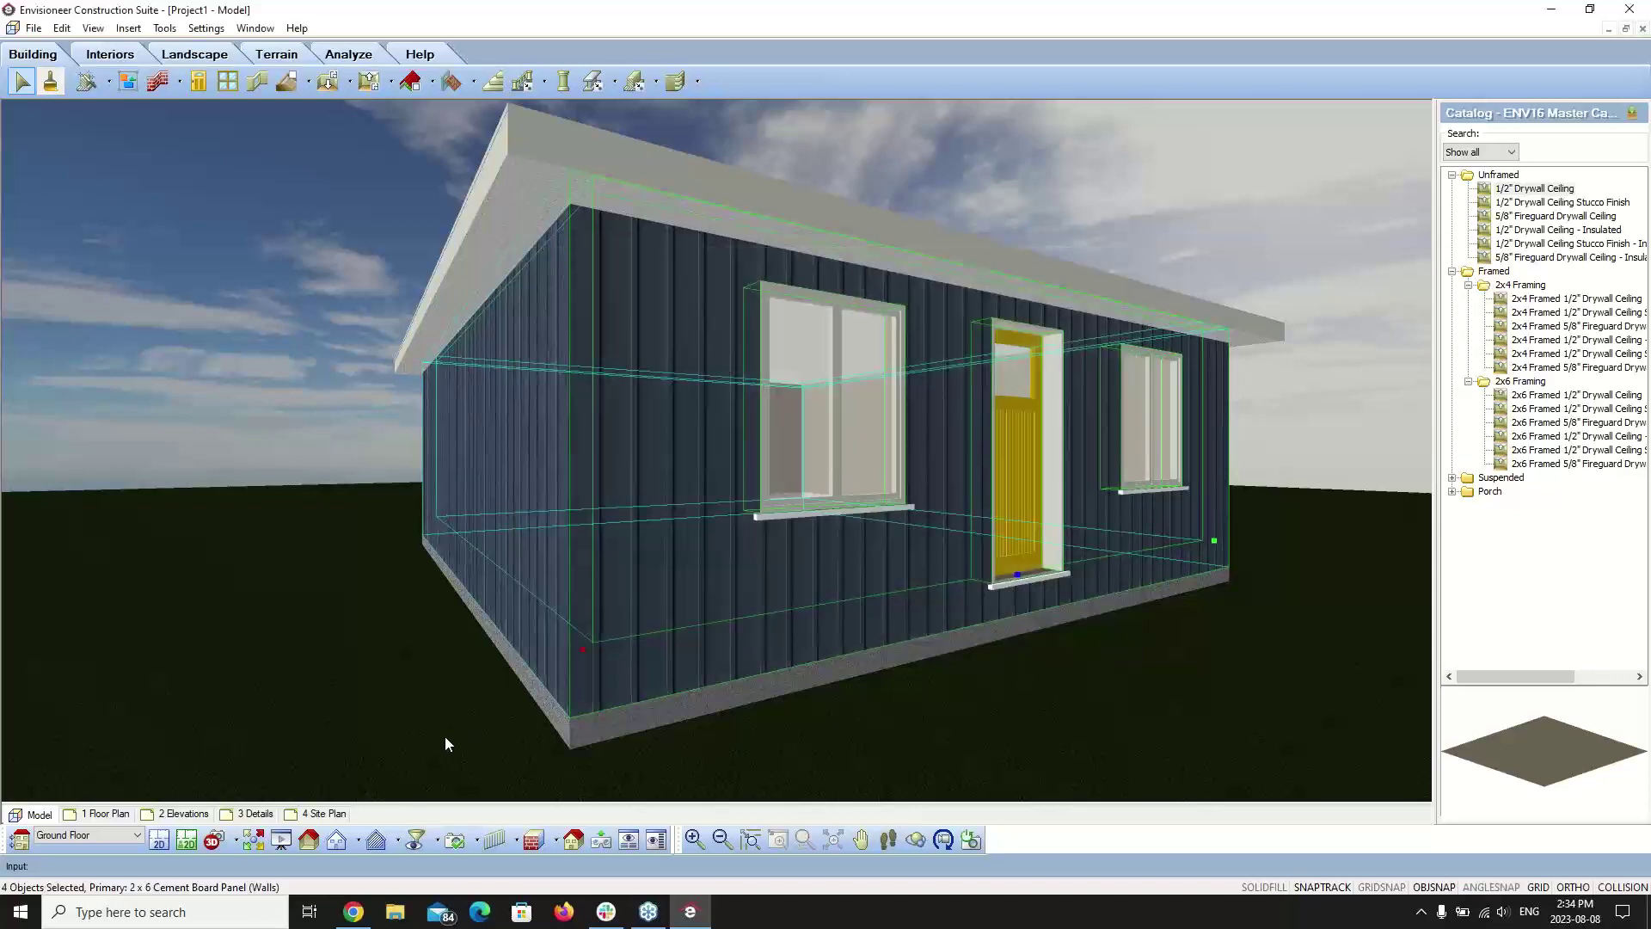
pyautogui.click(309, 348)
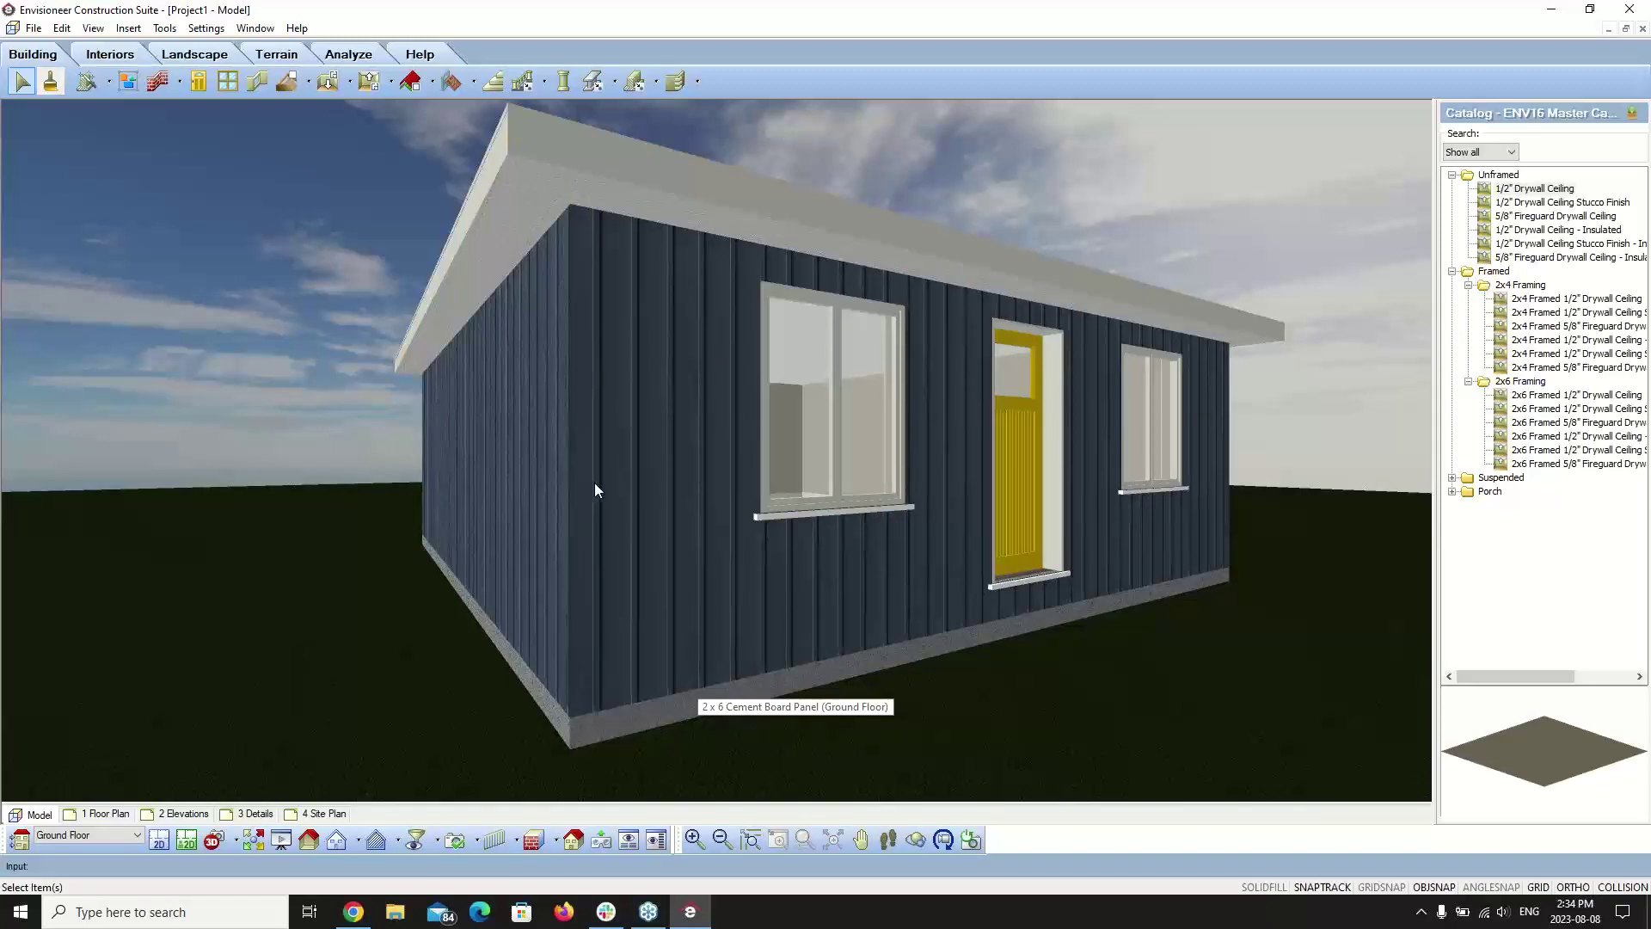
# - Apply the mapping of the exterior surface's Board N Batten Blue material to all walls similar to the front wall, and clear the selection
pyautogui.rightClick(688, 466)
pyautogui.click(731, 498)
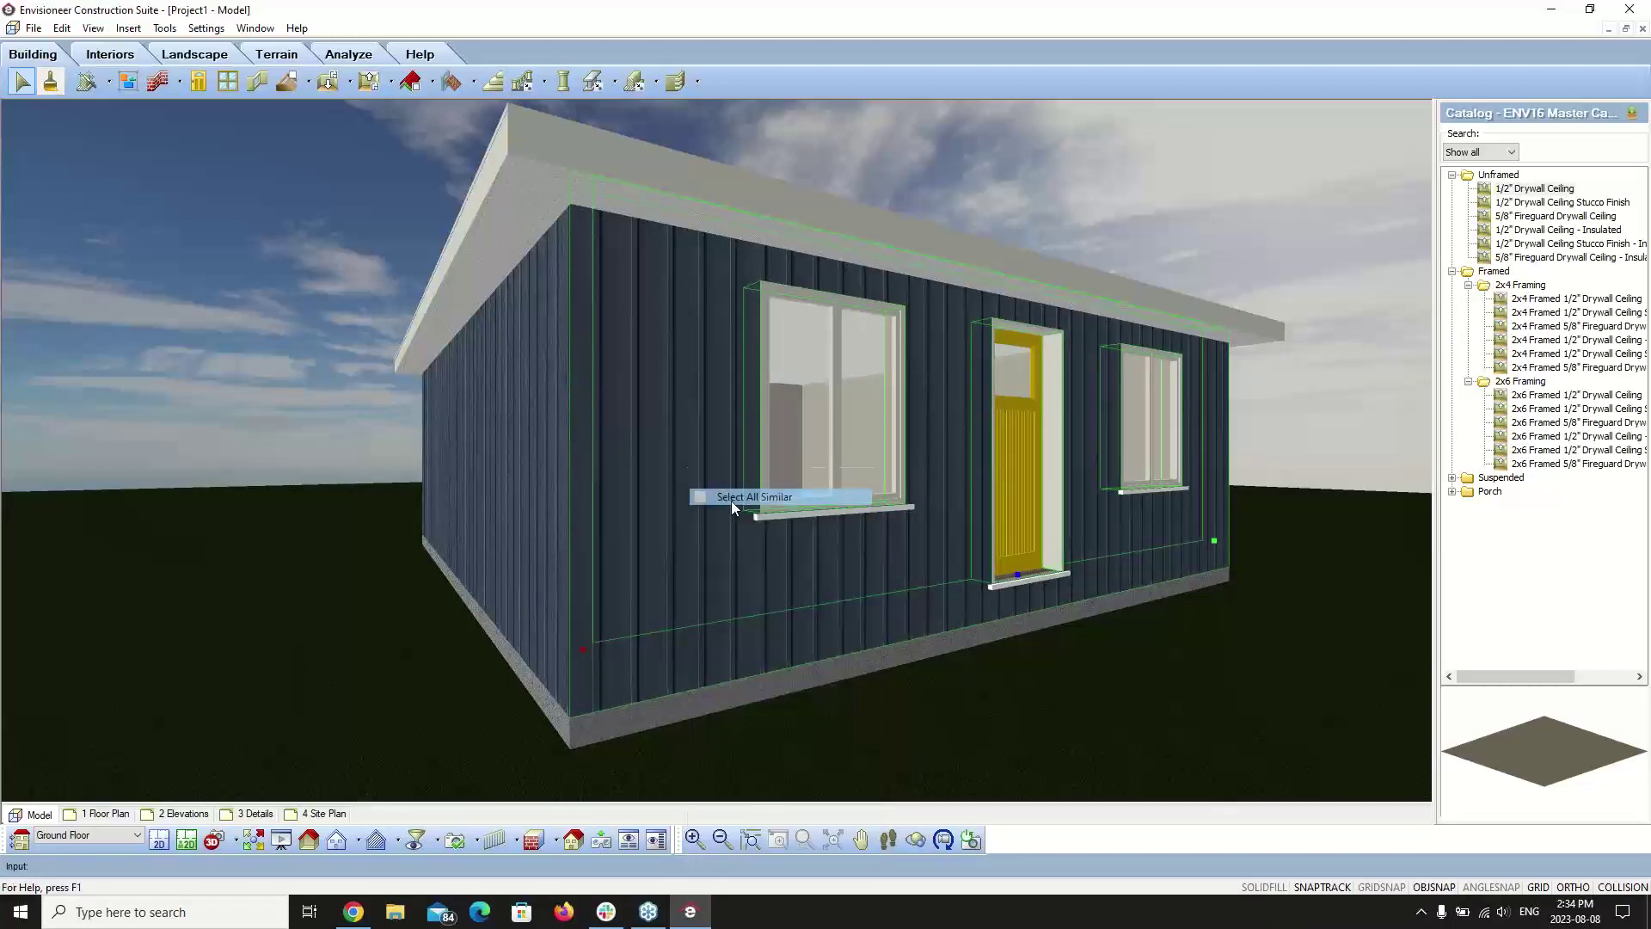
pyautogui.rightClick(642, 470)
pyautogui.click(690, 509)
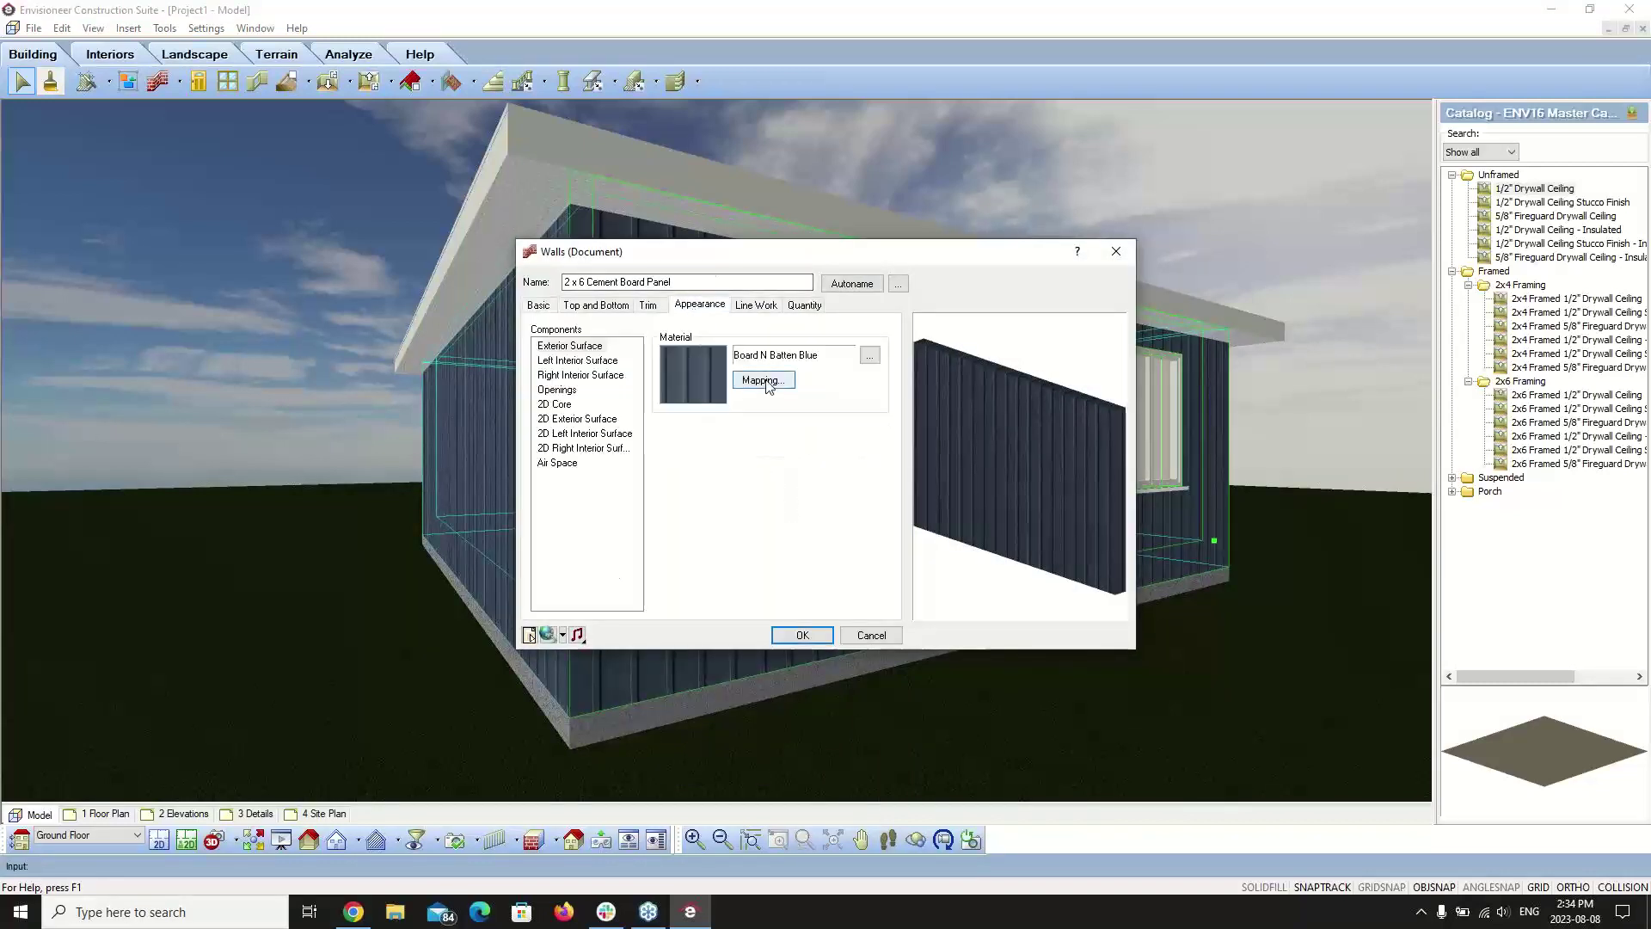
pyautogui.click(763, 380)
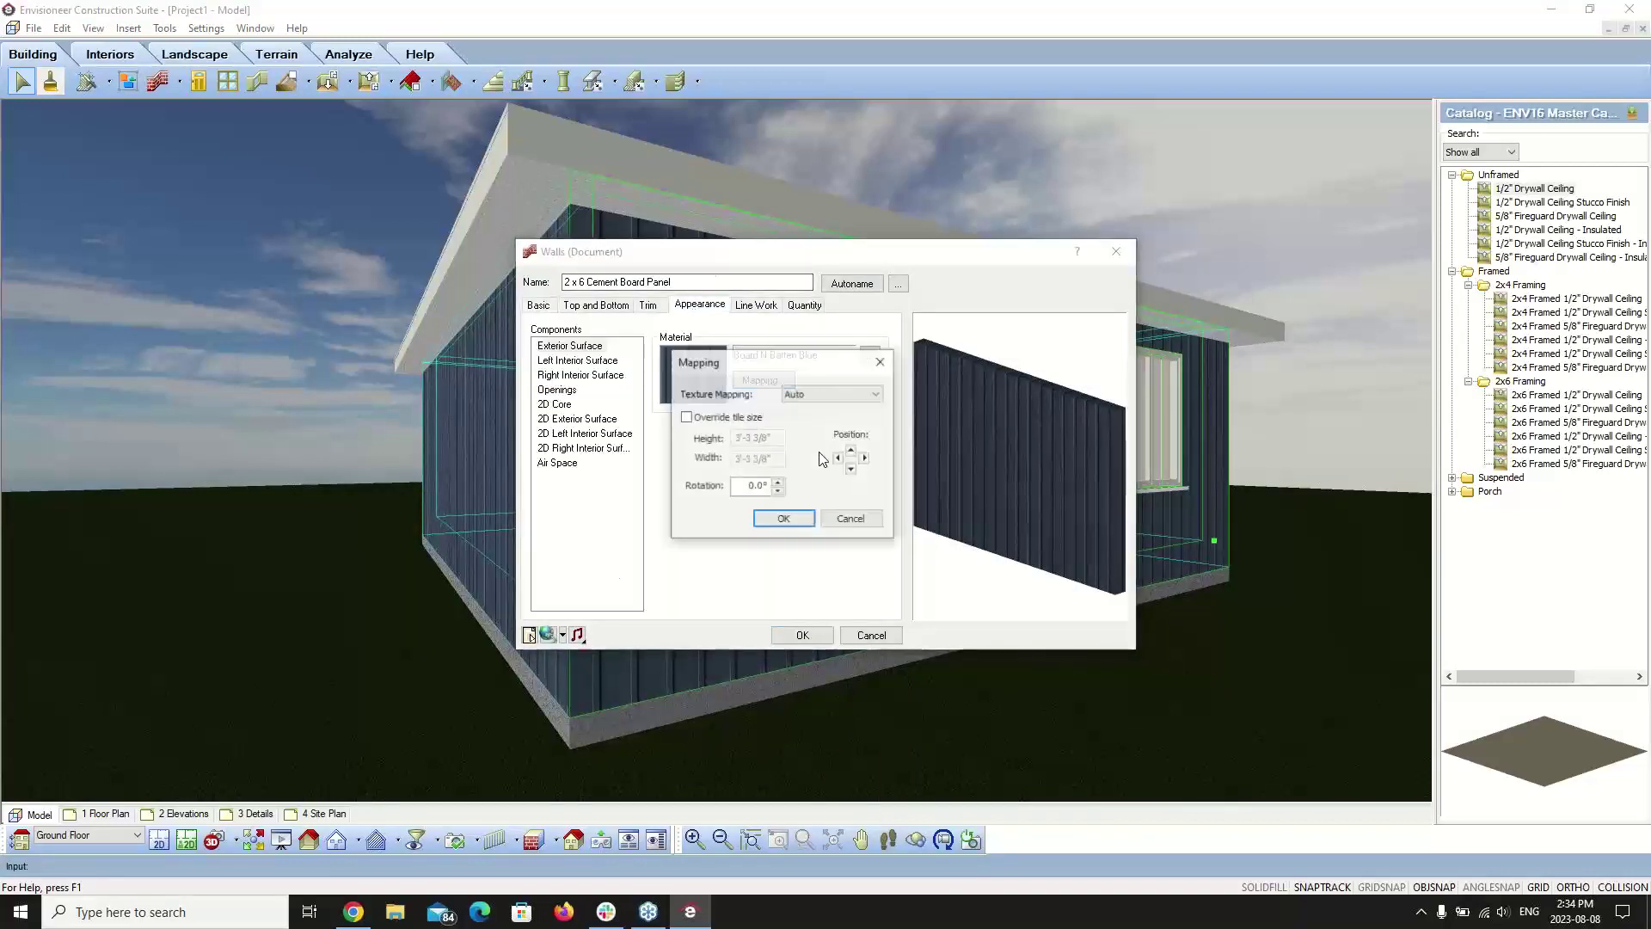
pyautogui.click(782, 521)
pyautogui.click(802, 635)
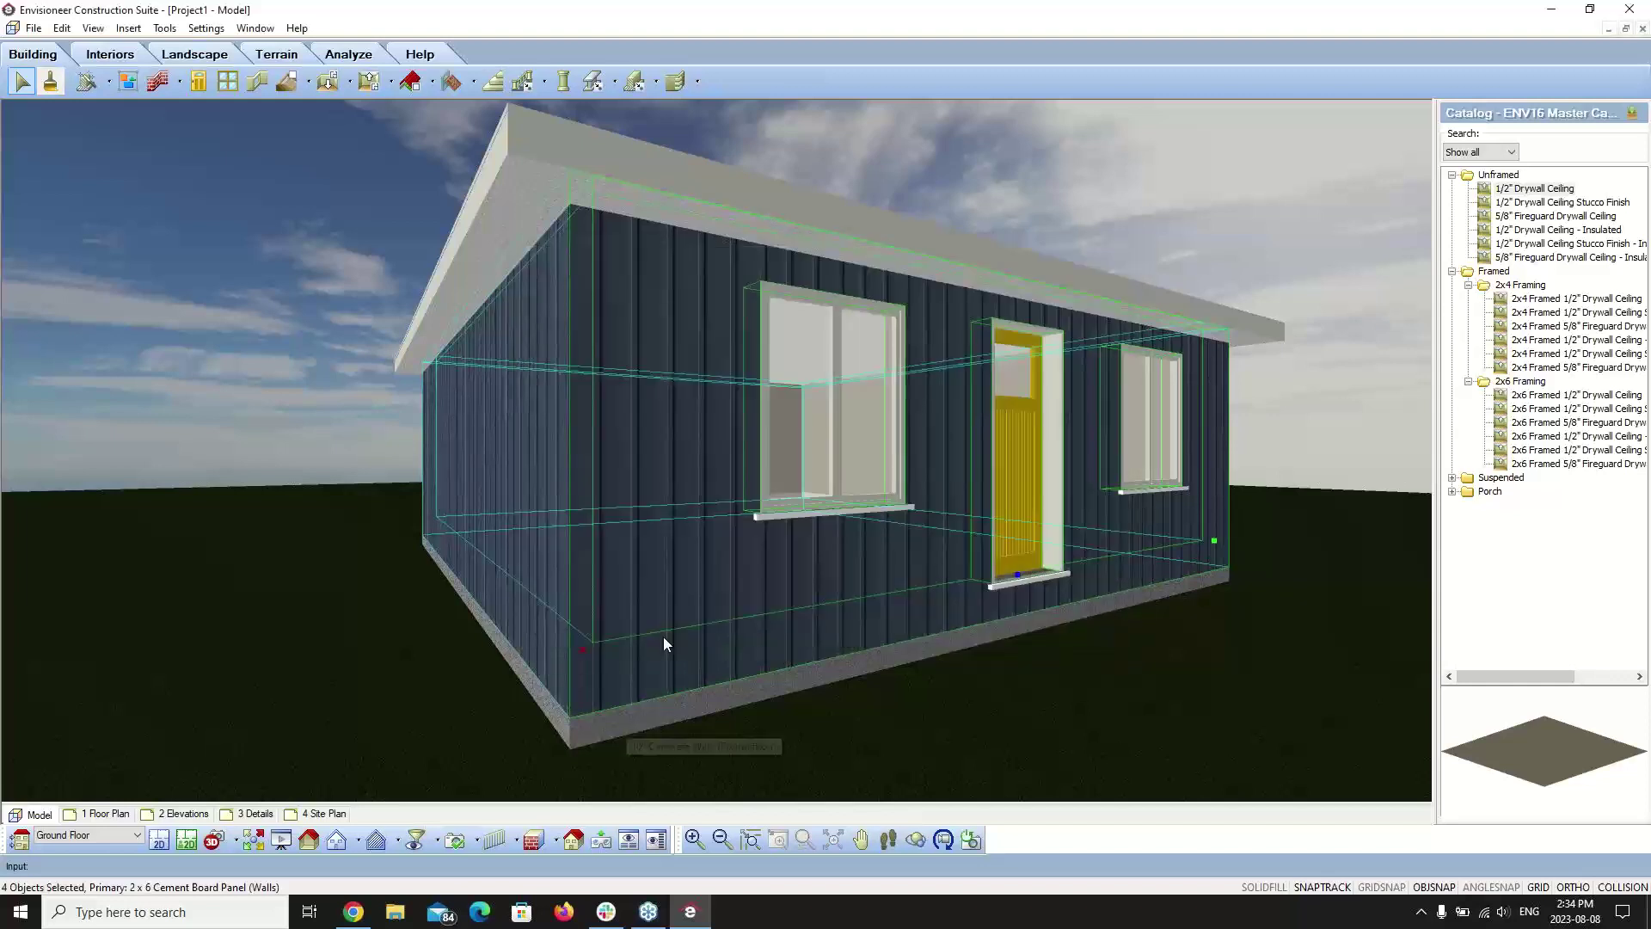
pyautogui.click(238, 301)
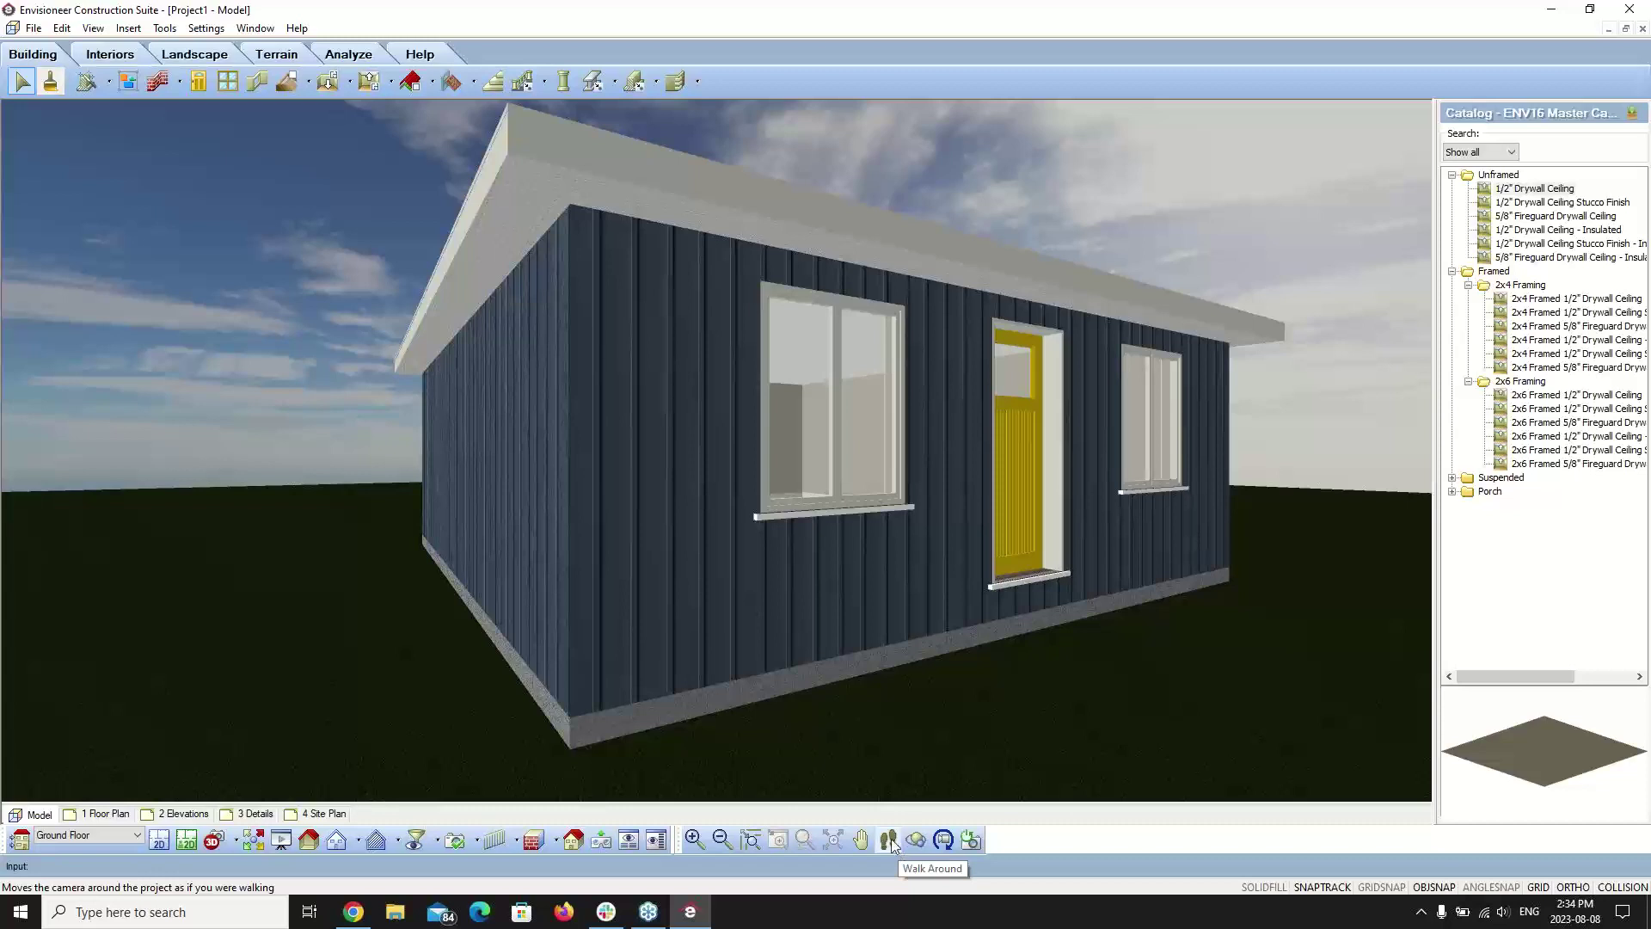
# - Examine the mapping position controls for the exterior surface material of all similar walls, and leave the wall properties without changes
pyautogui.click(618, 487)
pyautogui.rightClick(617, 486)
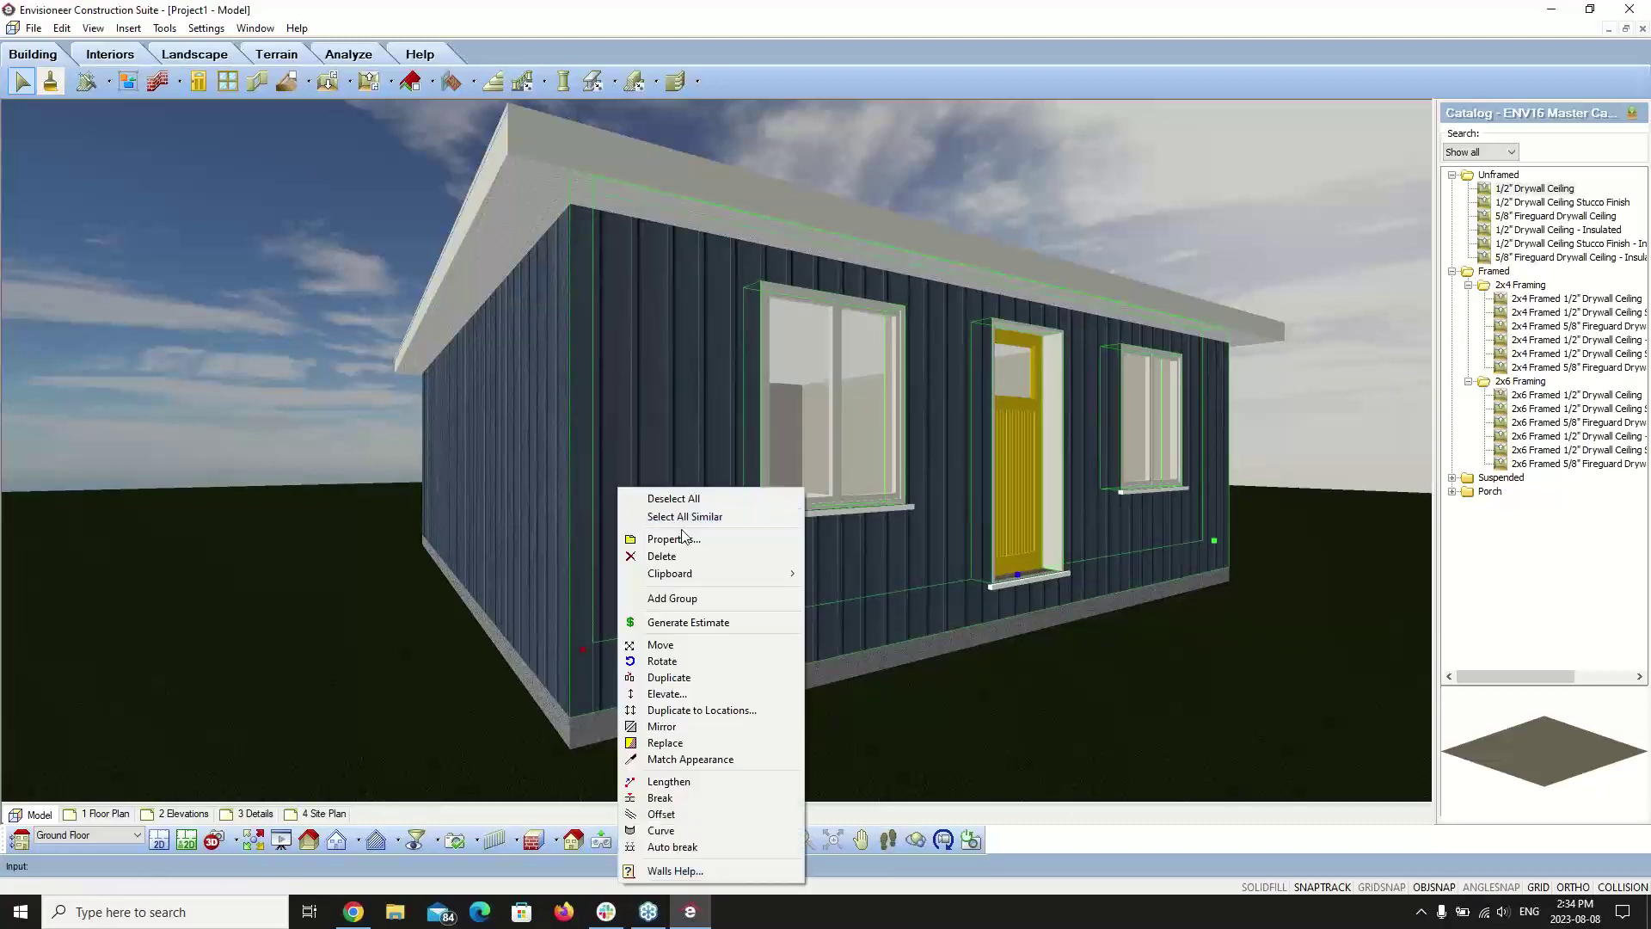
pyautogui.click(688, 516)
pyautogui.rightClick(642, 451)
pyautogui.click(689, 492)
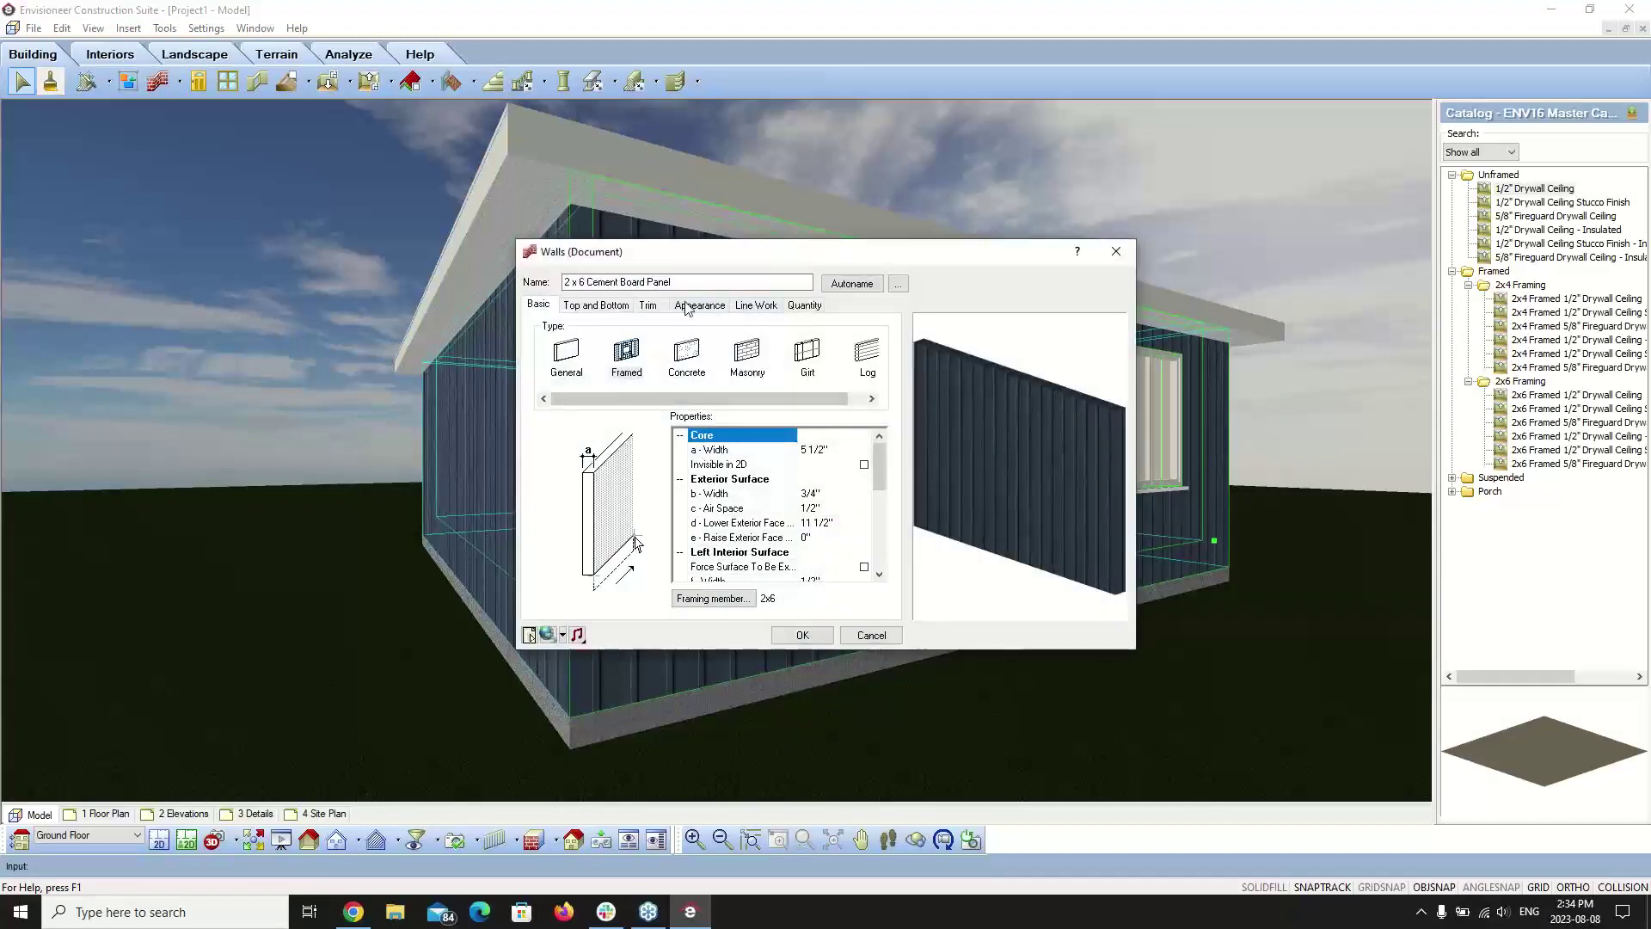
pyautogui.click(696, 307)
pyautogui.click(753, 379)
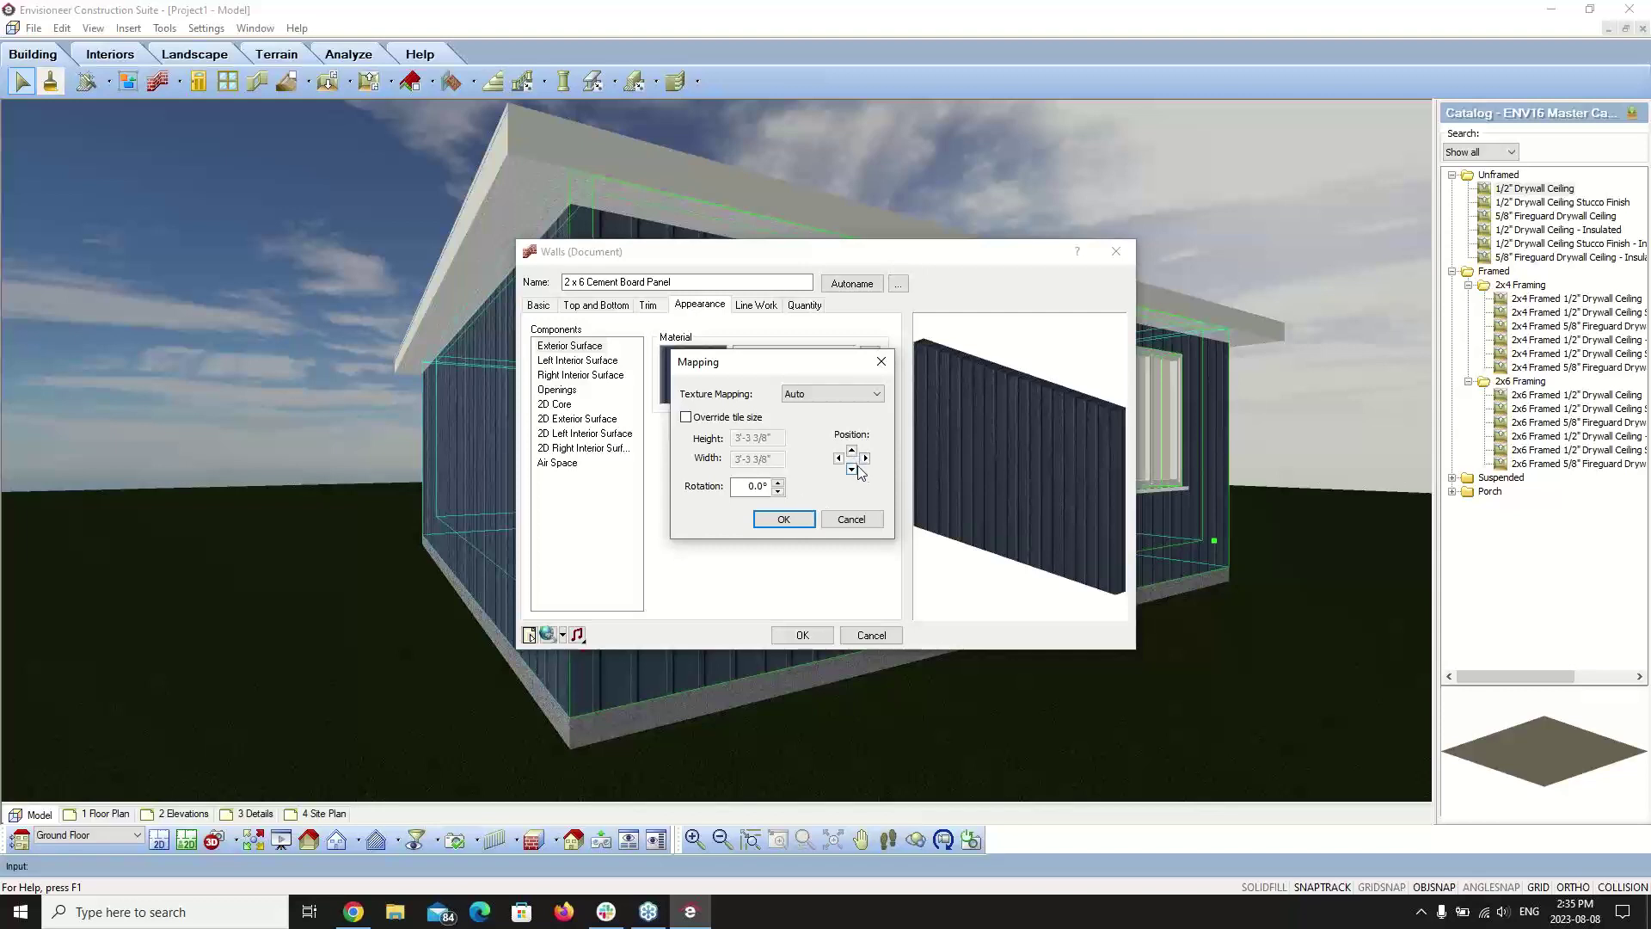
pyautogui.click(848, 520)
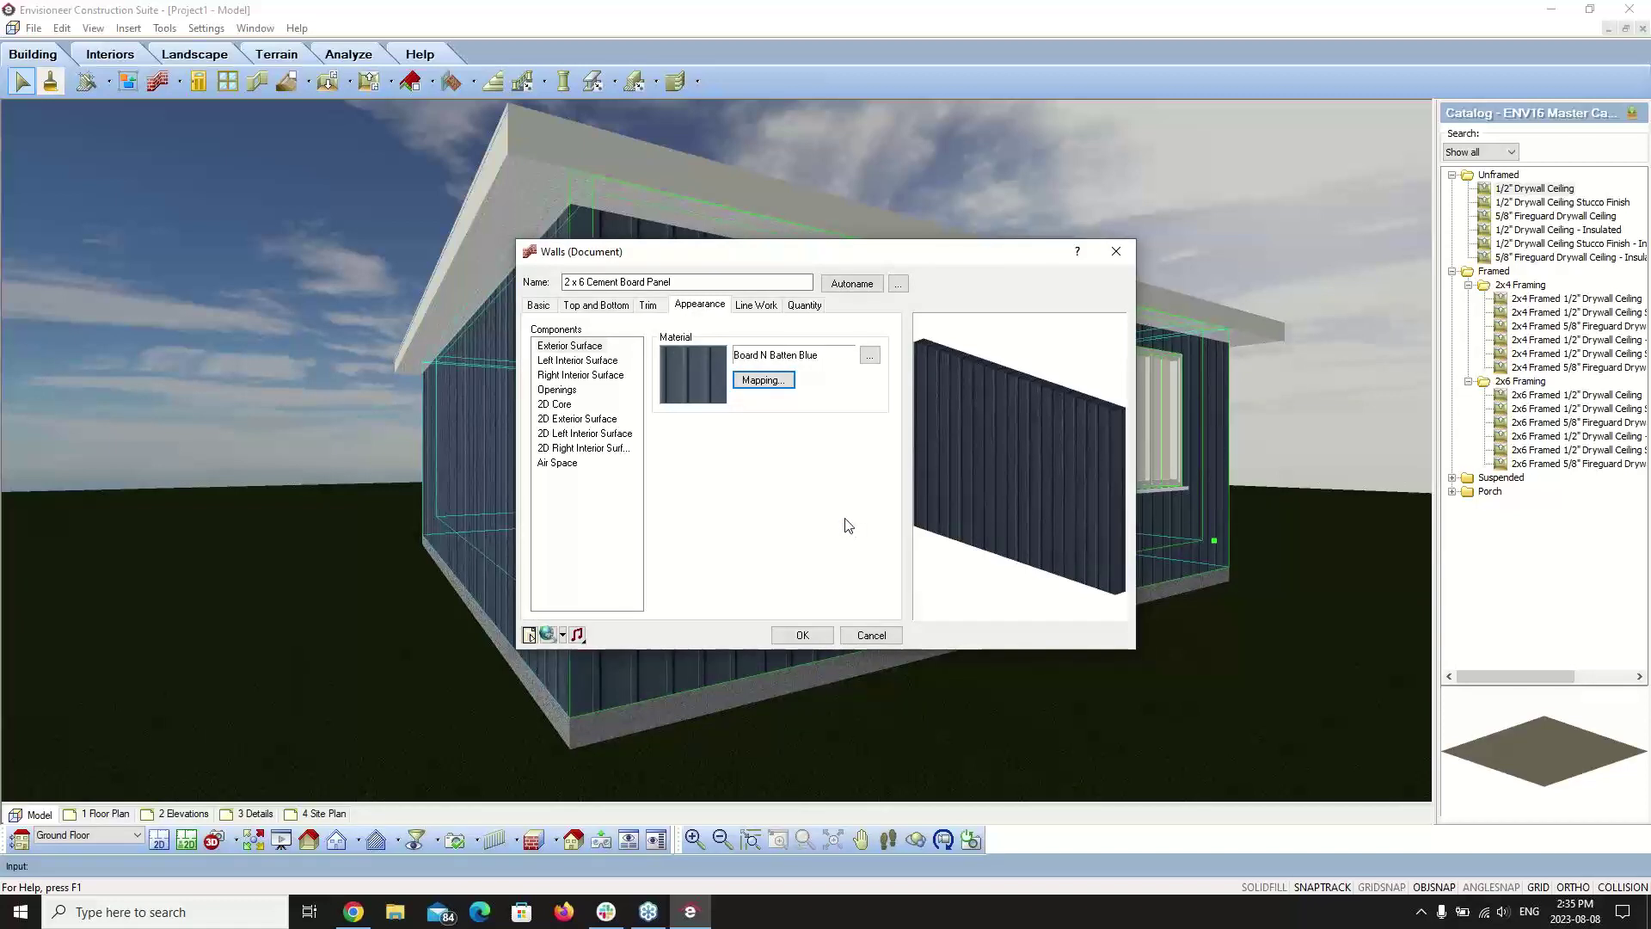
pyautogui.click(872, 635)
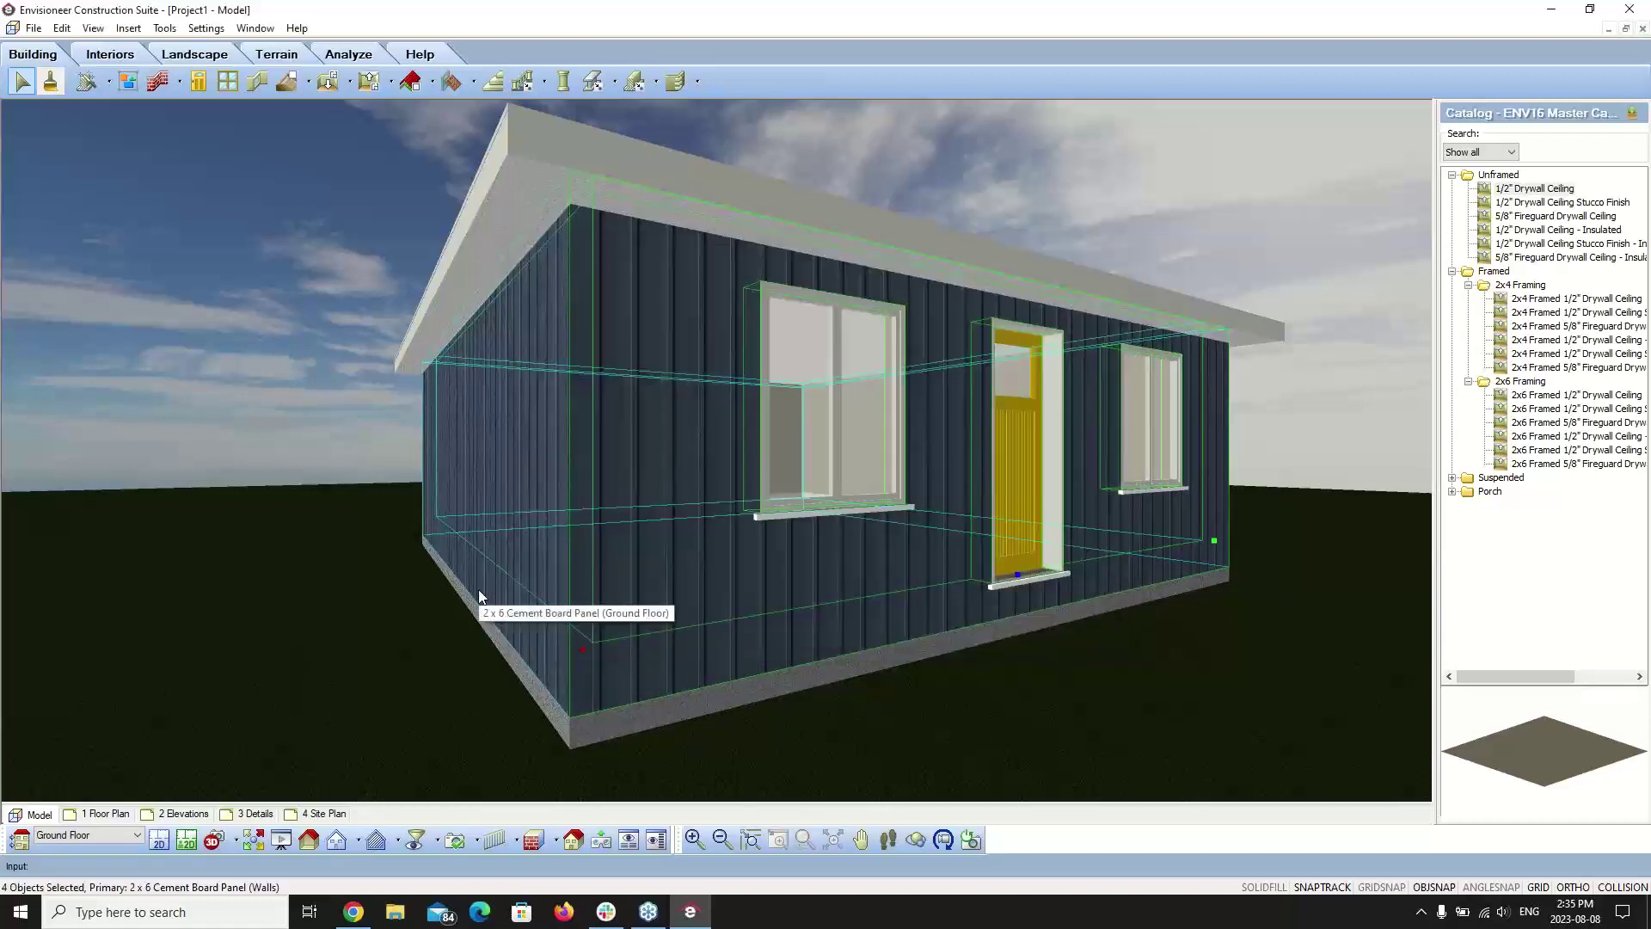
# - Walk around the model to examine the board and batten siding and roof from the front of the house
pyautogui.click(1005, 170)
pyautogui.click(888, 838)
pyautogui.moveTo(869, 355); pyautogui.dragTo(874, 546)
pyautogui.moveTo(973, 627); pyautogui.dragTo(734, 612)
pyautogui.rightClick(1154, 412)
pyautogui.click(1200, 426)
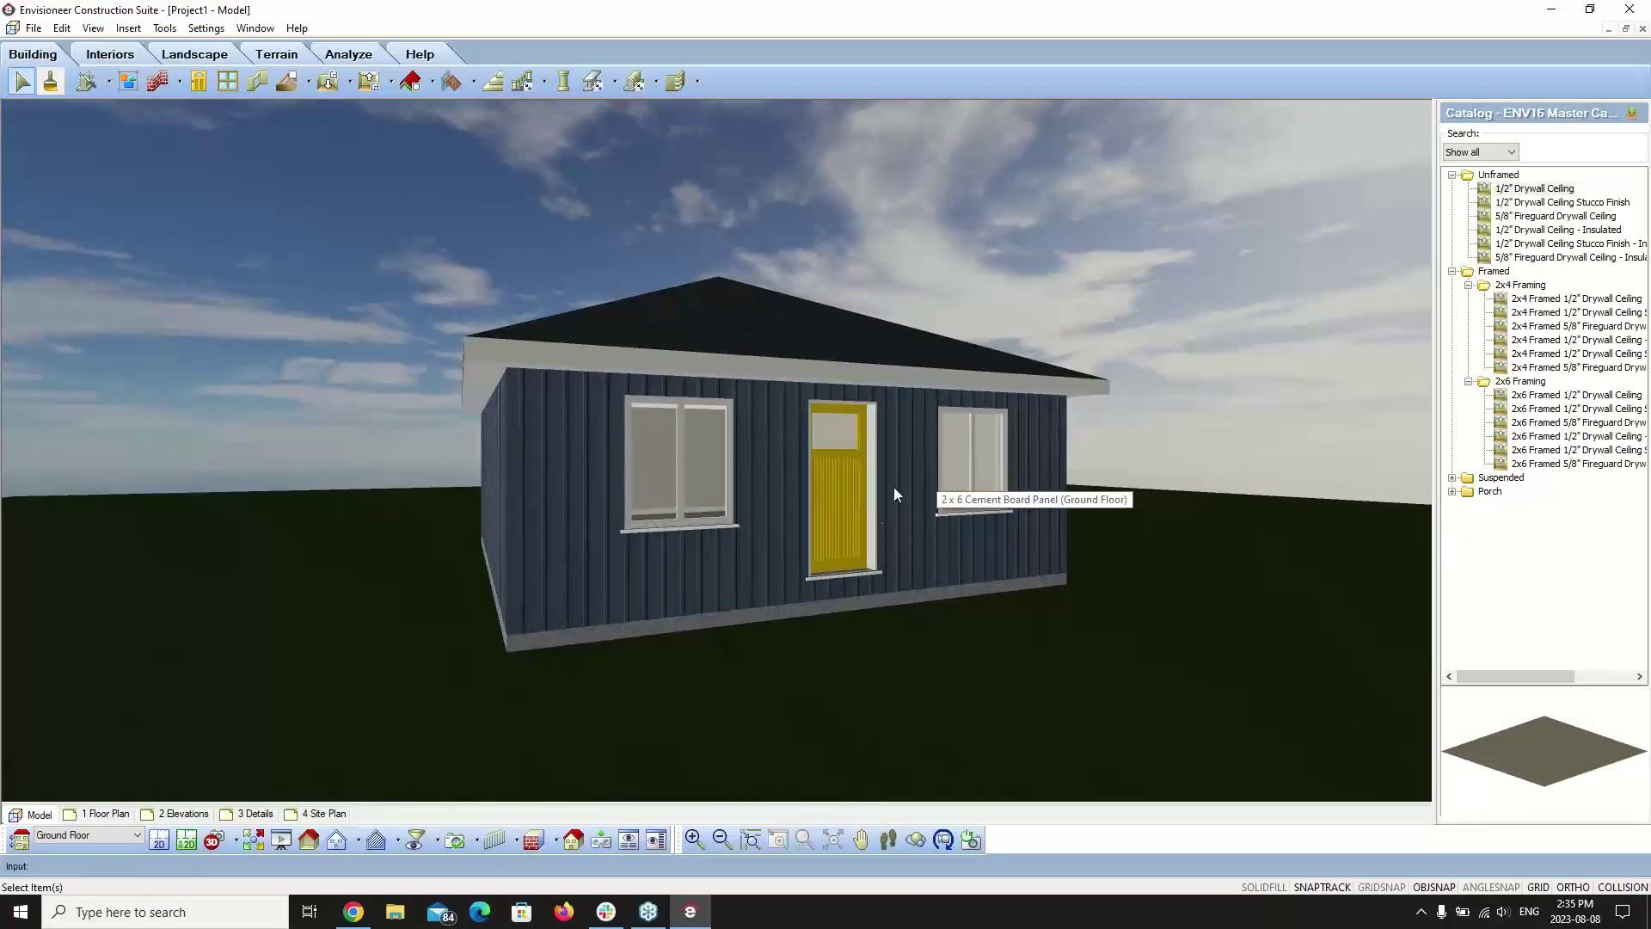
pyautogui.scroll(1, 877, 495)
pyautogui.scroll(1, 900, 509)
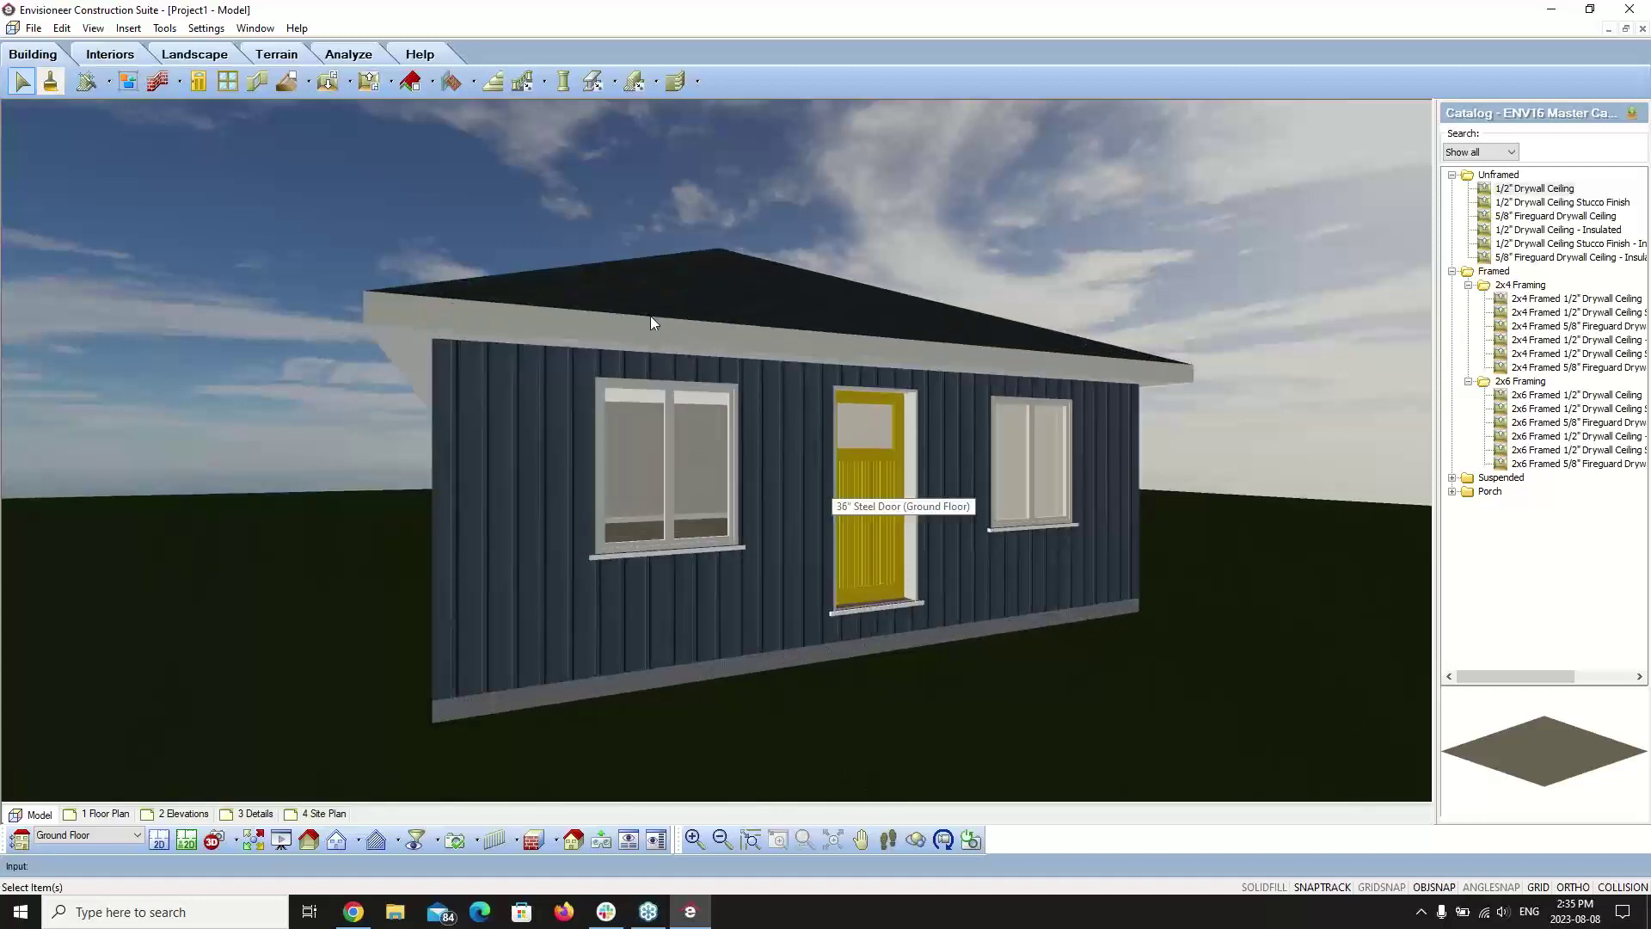
# - Frame the house's front corner in 3D RealView and render the 3D Perspective camera view
pyautogui.click(93, 28)
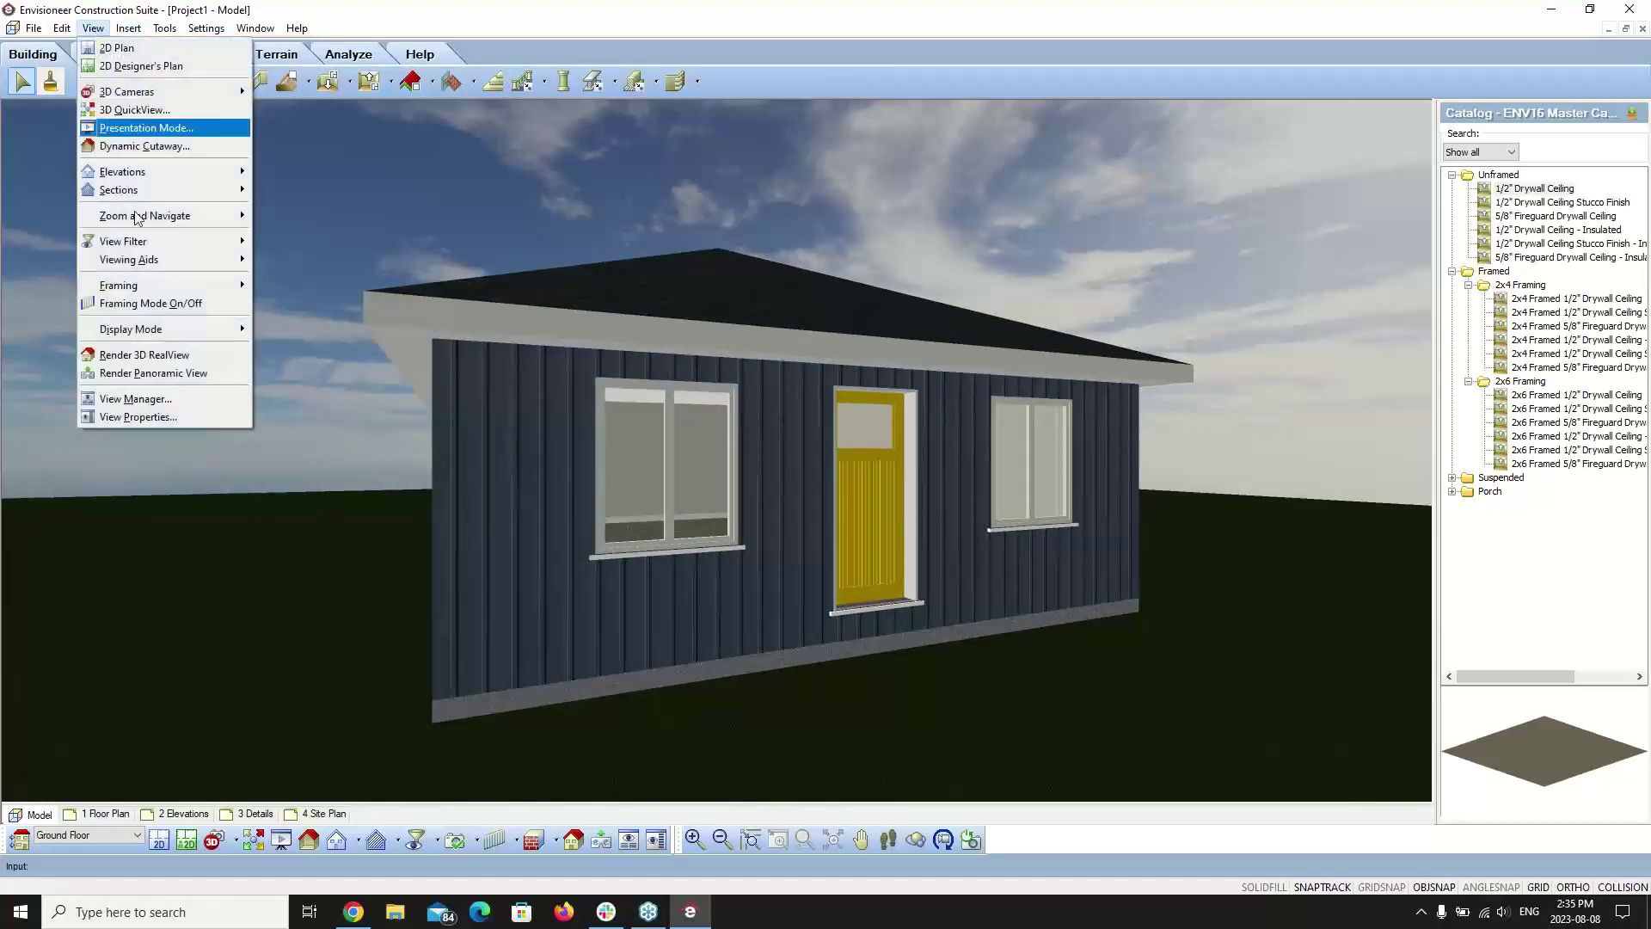
pyautogui.click(159, 355)
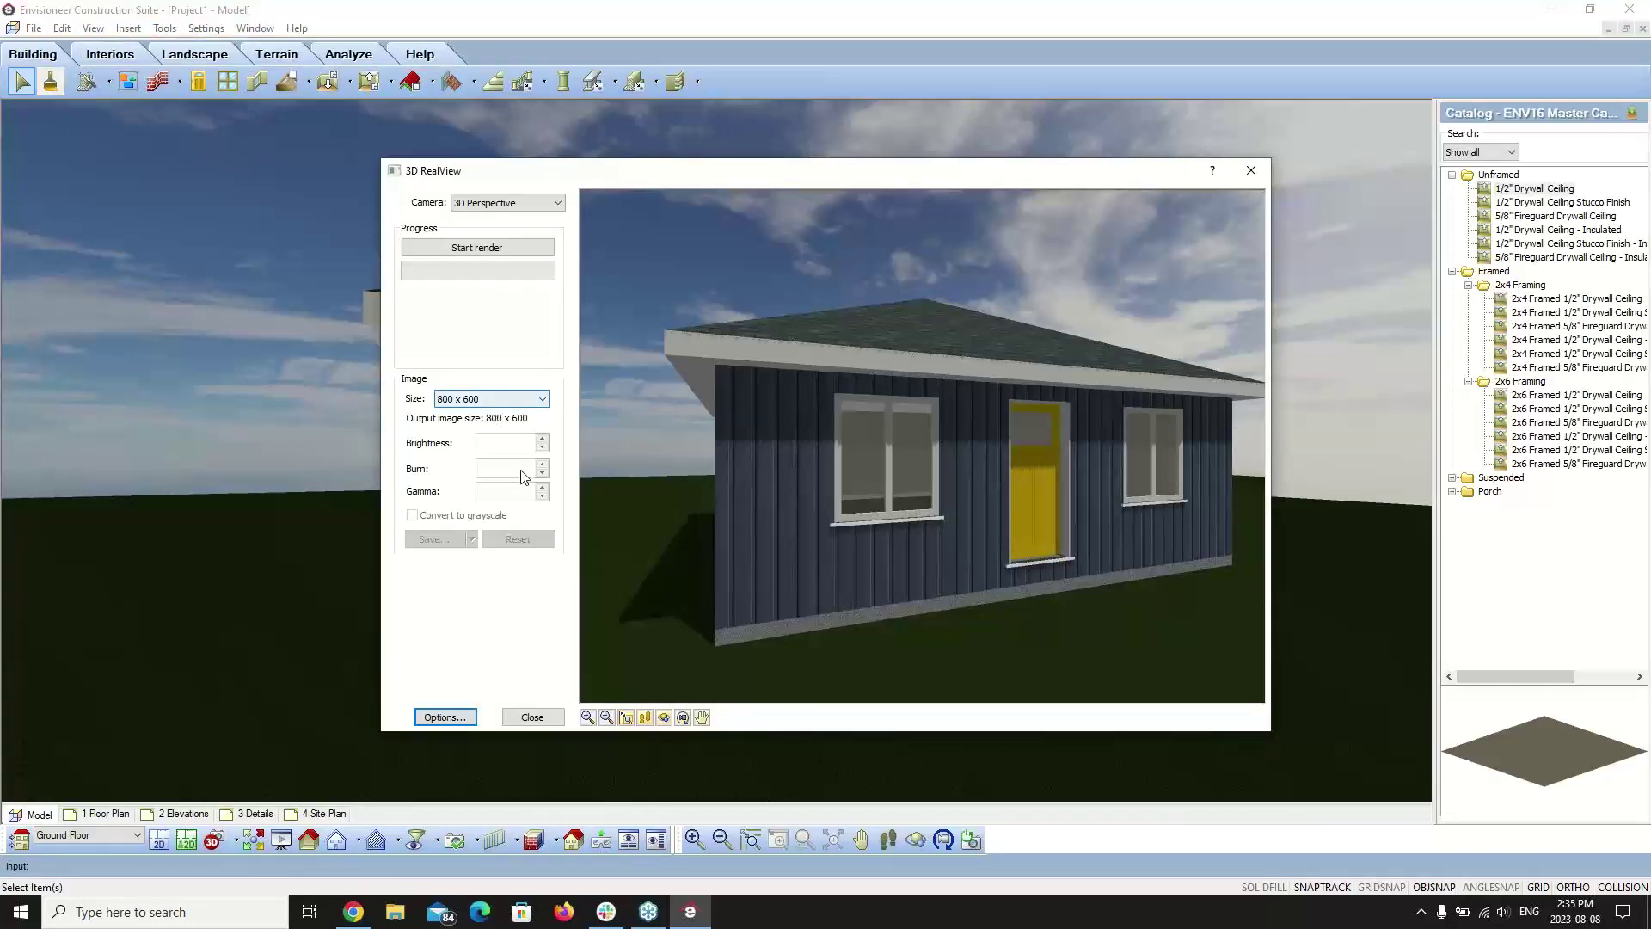
pyautogui.click(646, 718)
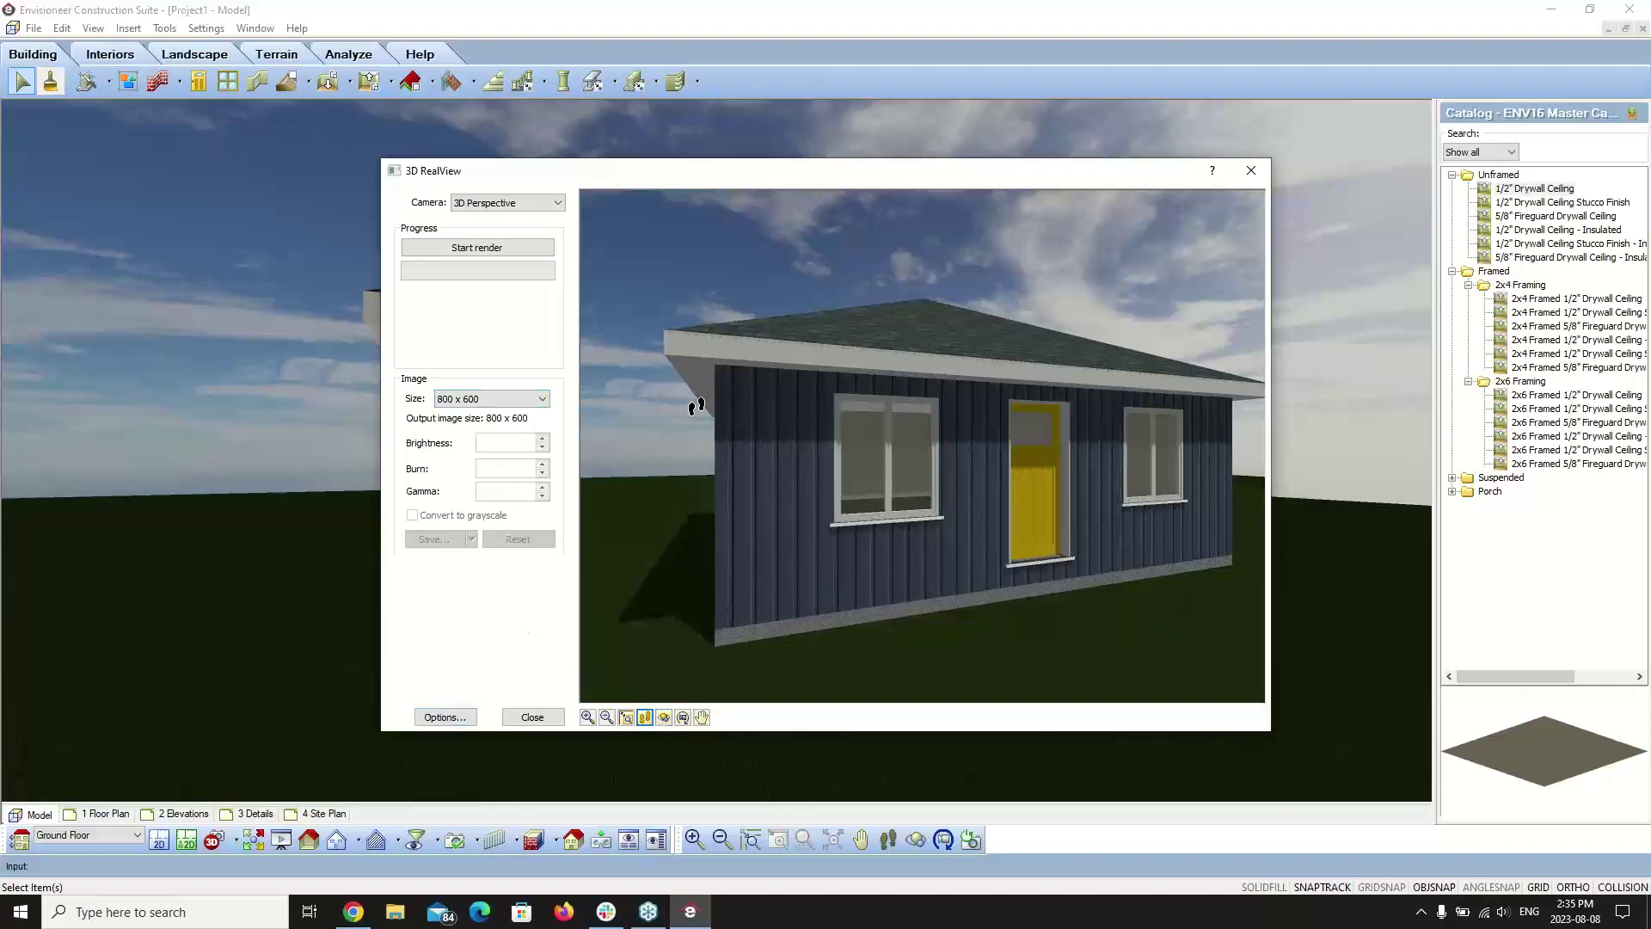
pyautogui.moveTo(697, 406); pyautogui.dragTo(817, 555)
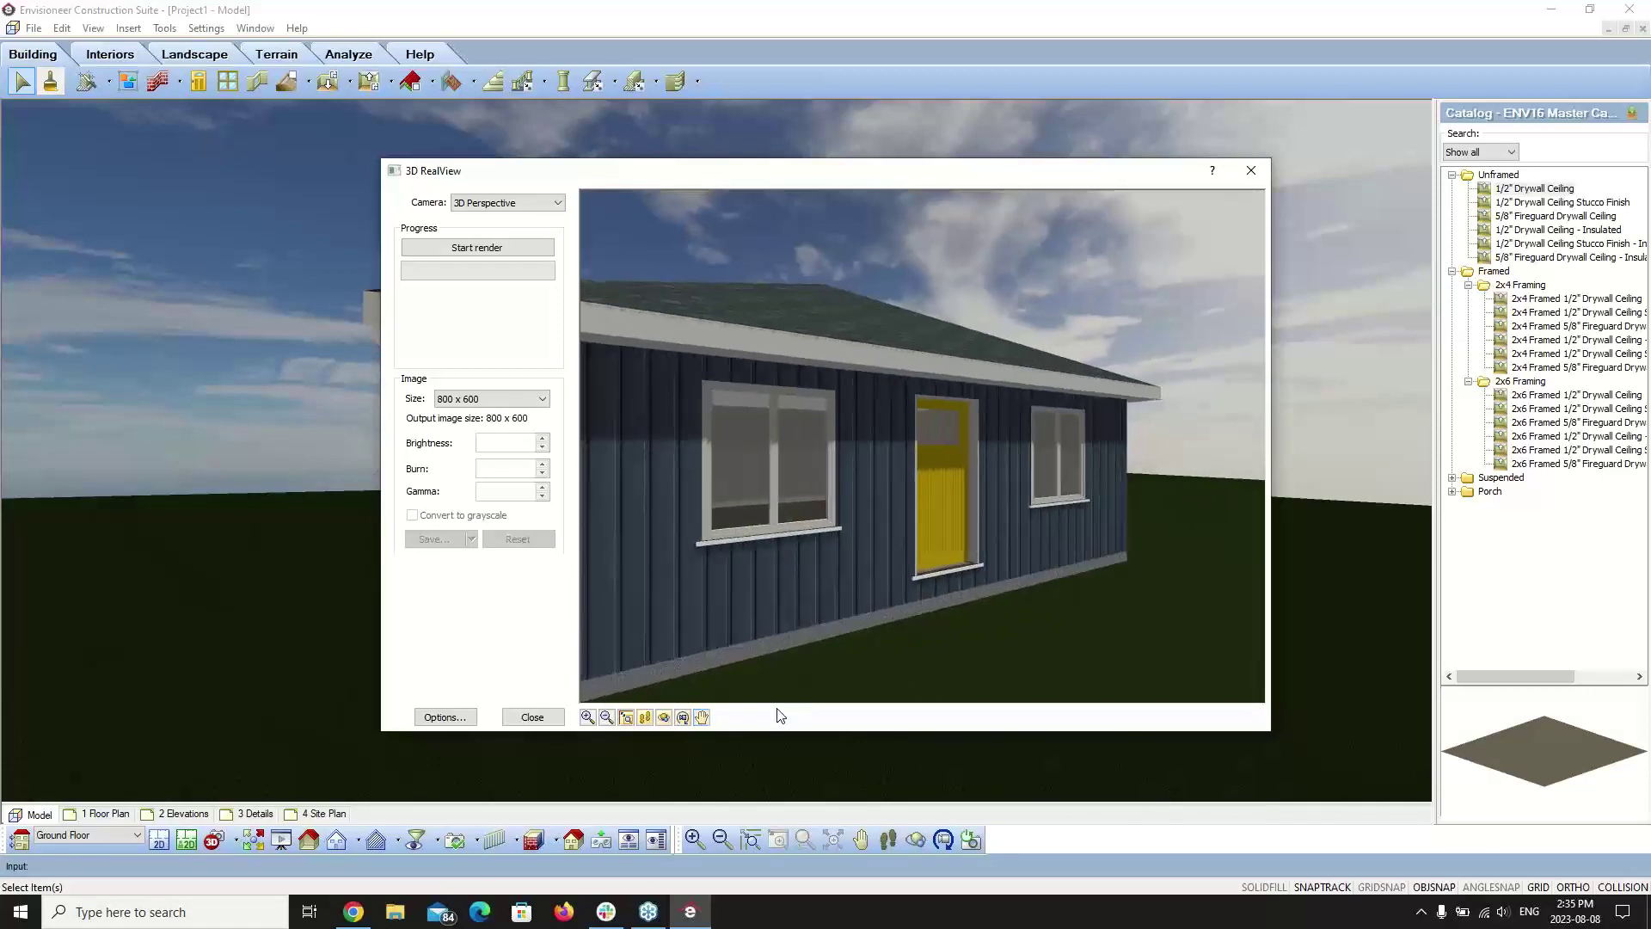
pyautogui.click(701, 717)
pyautogui.moveTo(714, 585); pyautogui.dragTo(935, 461)
pyautogui.rightClick(938, 457)
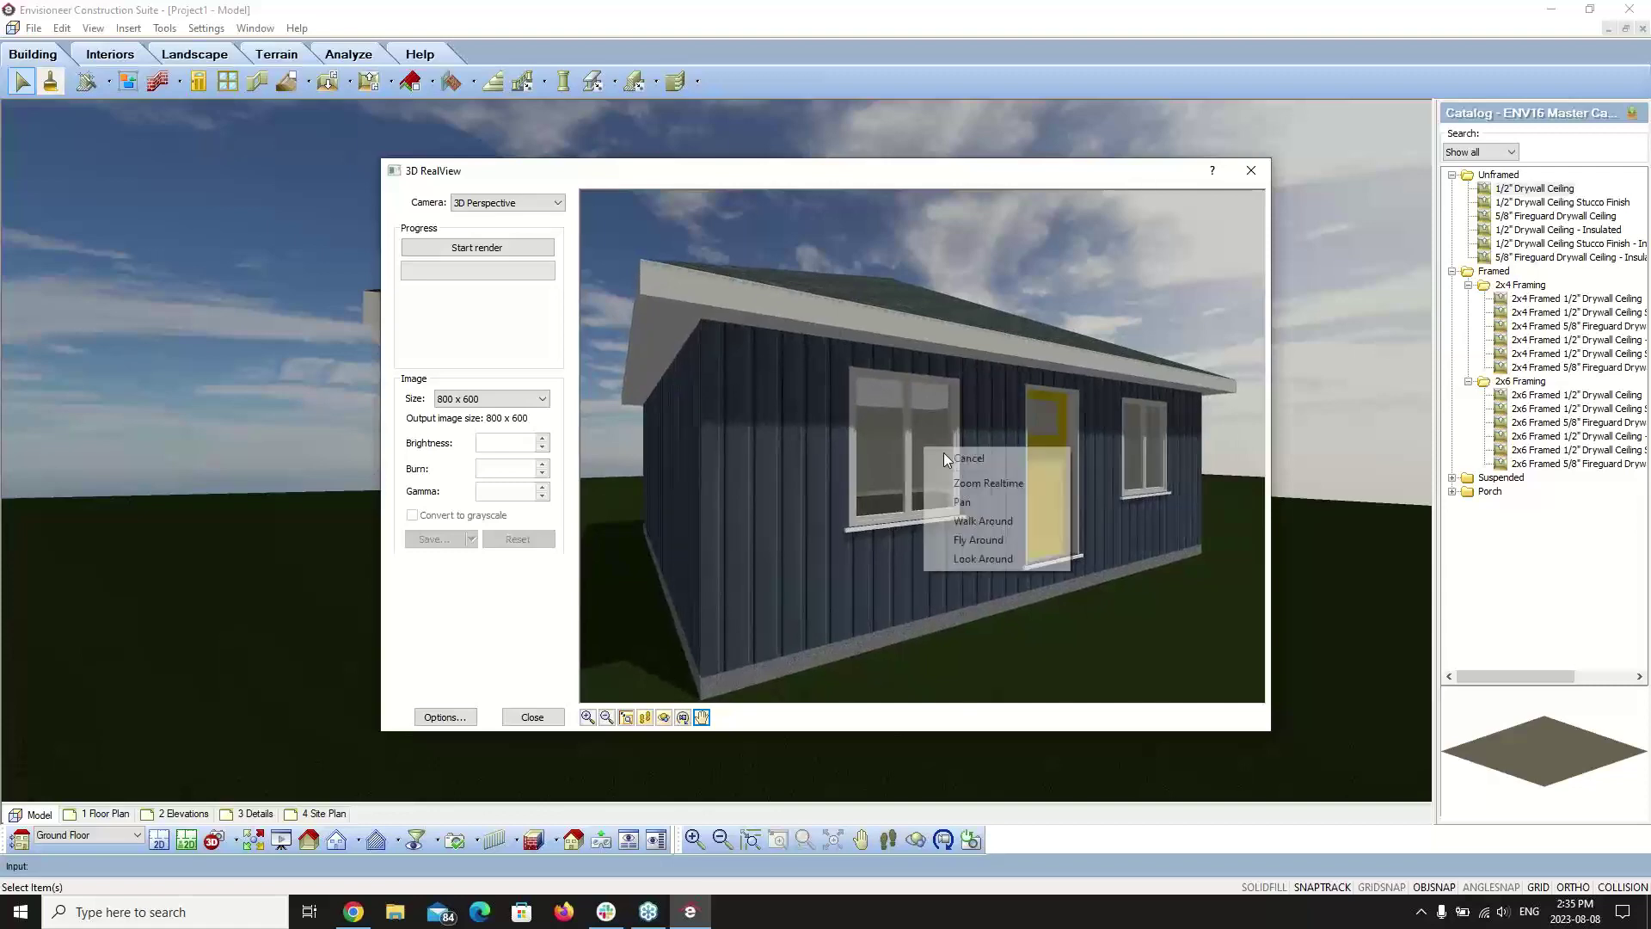
pyautogui.click(477, 248)
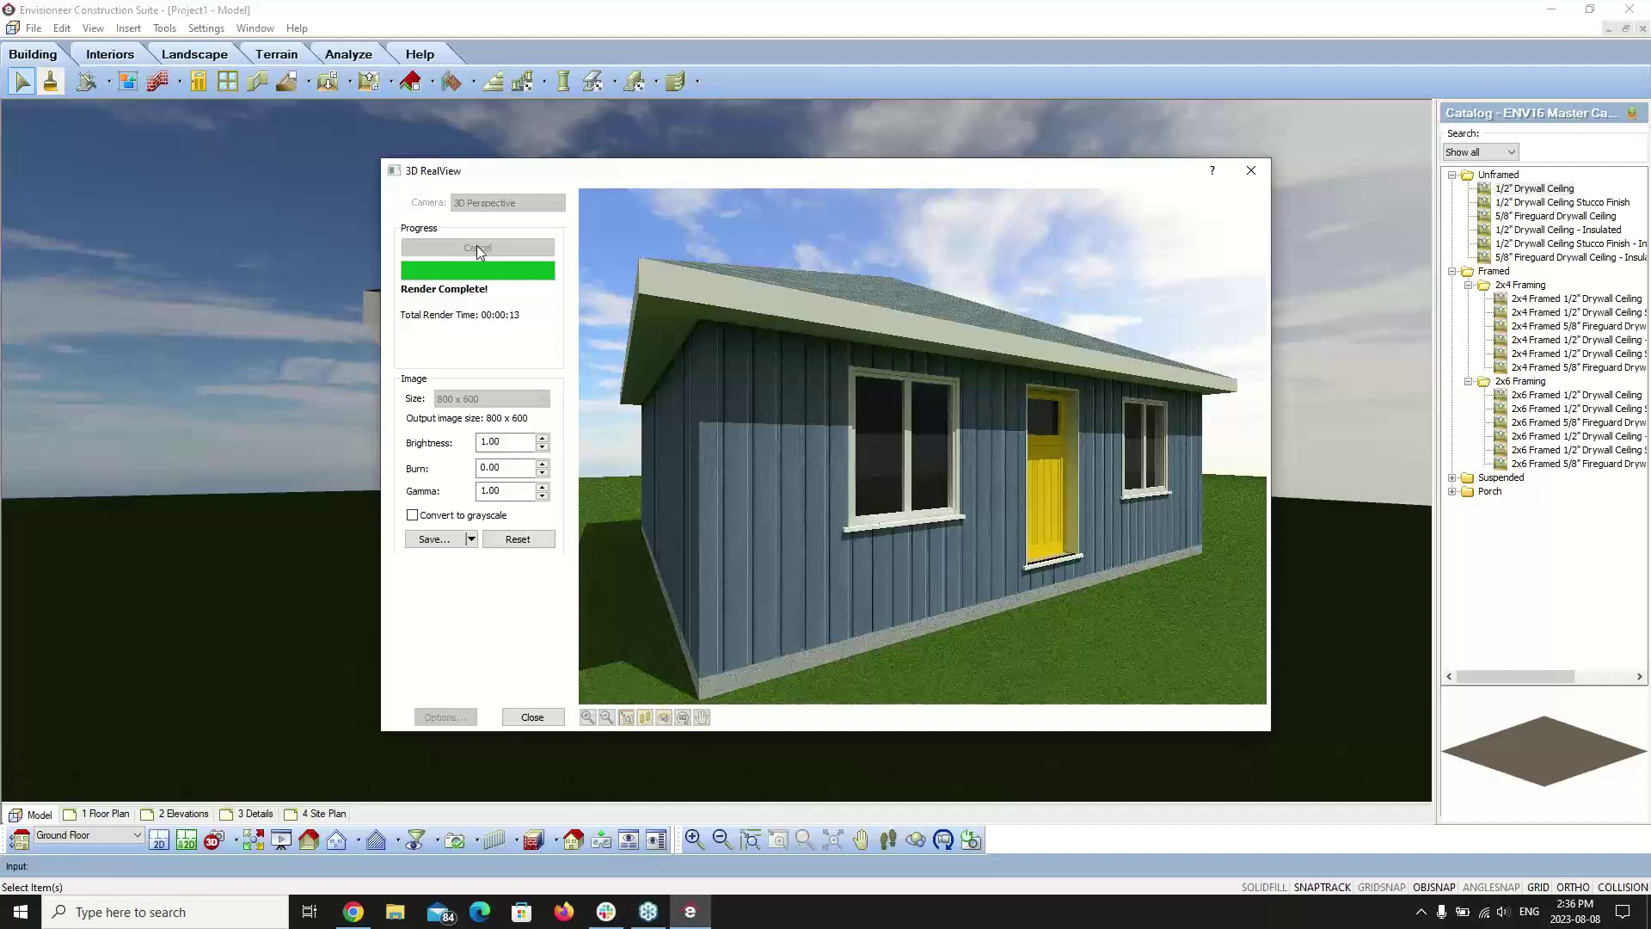
# - Reset the render, set its ray trace quality to Level 3 - Medium (moderate), and raise the anti-aliasing
pyautogui.click(517, 542)
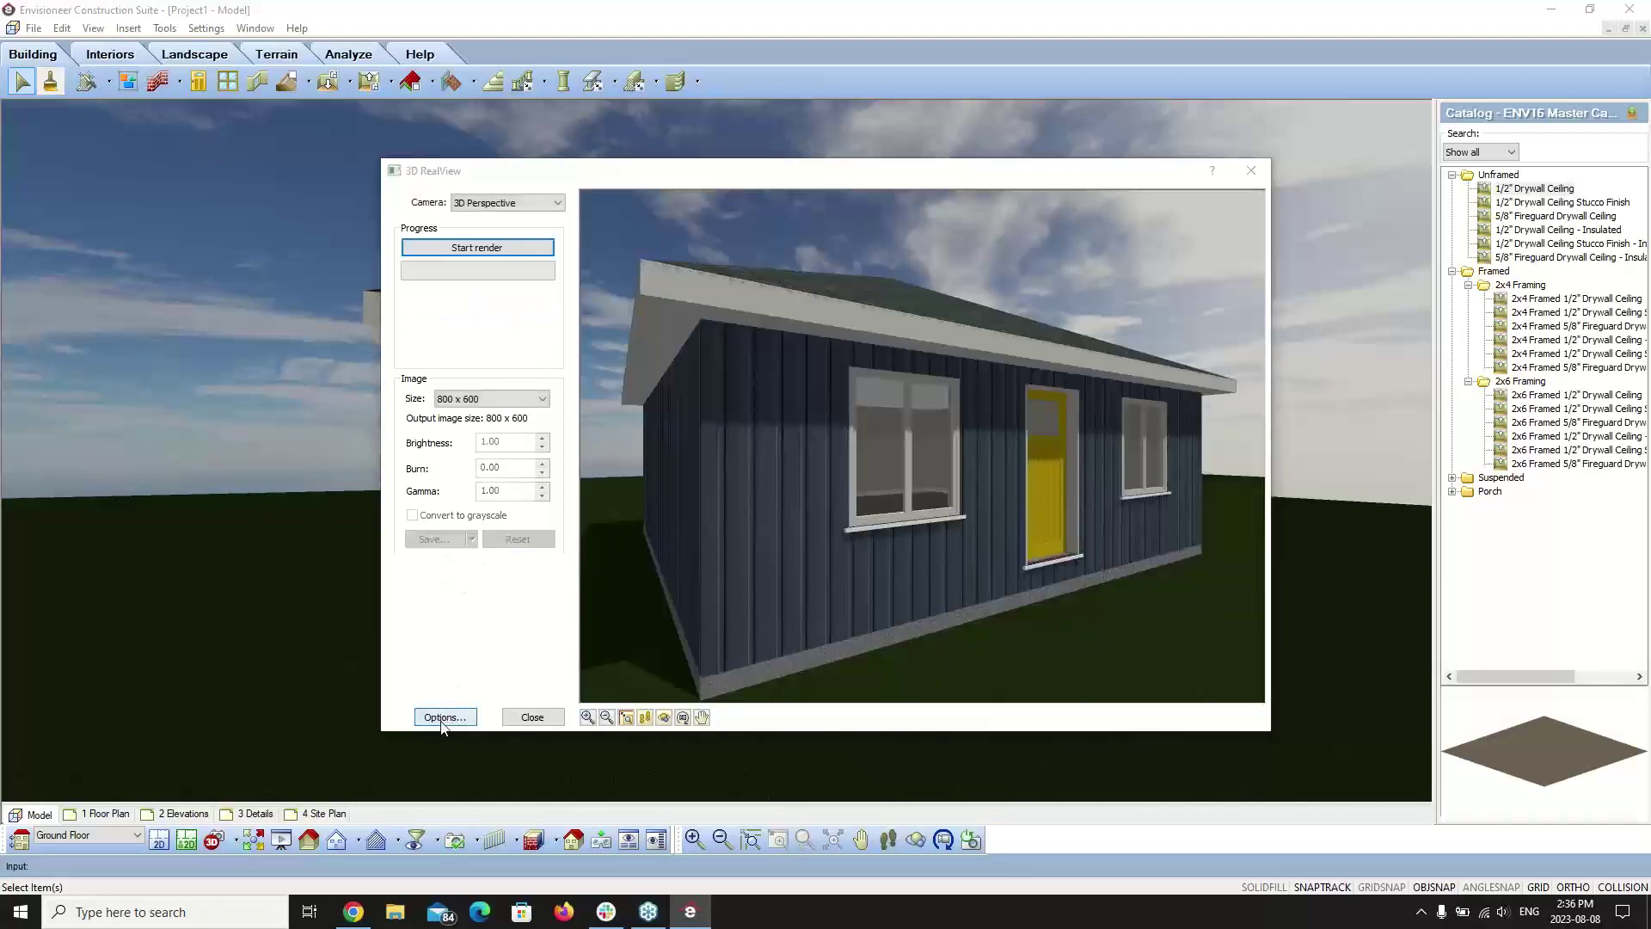
pyautogui.click(445, 718)
pyautogui.click(985, 291)
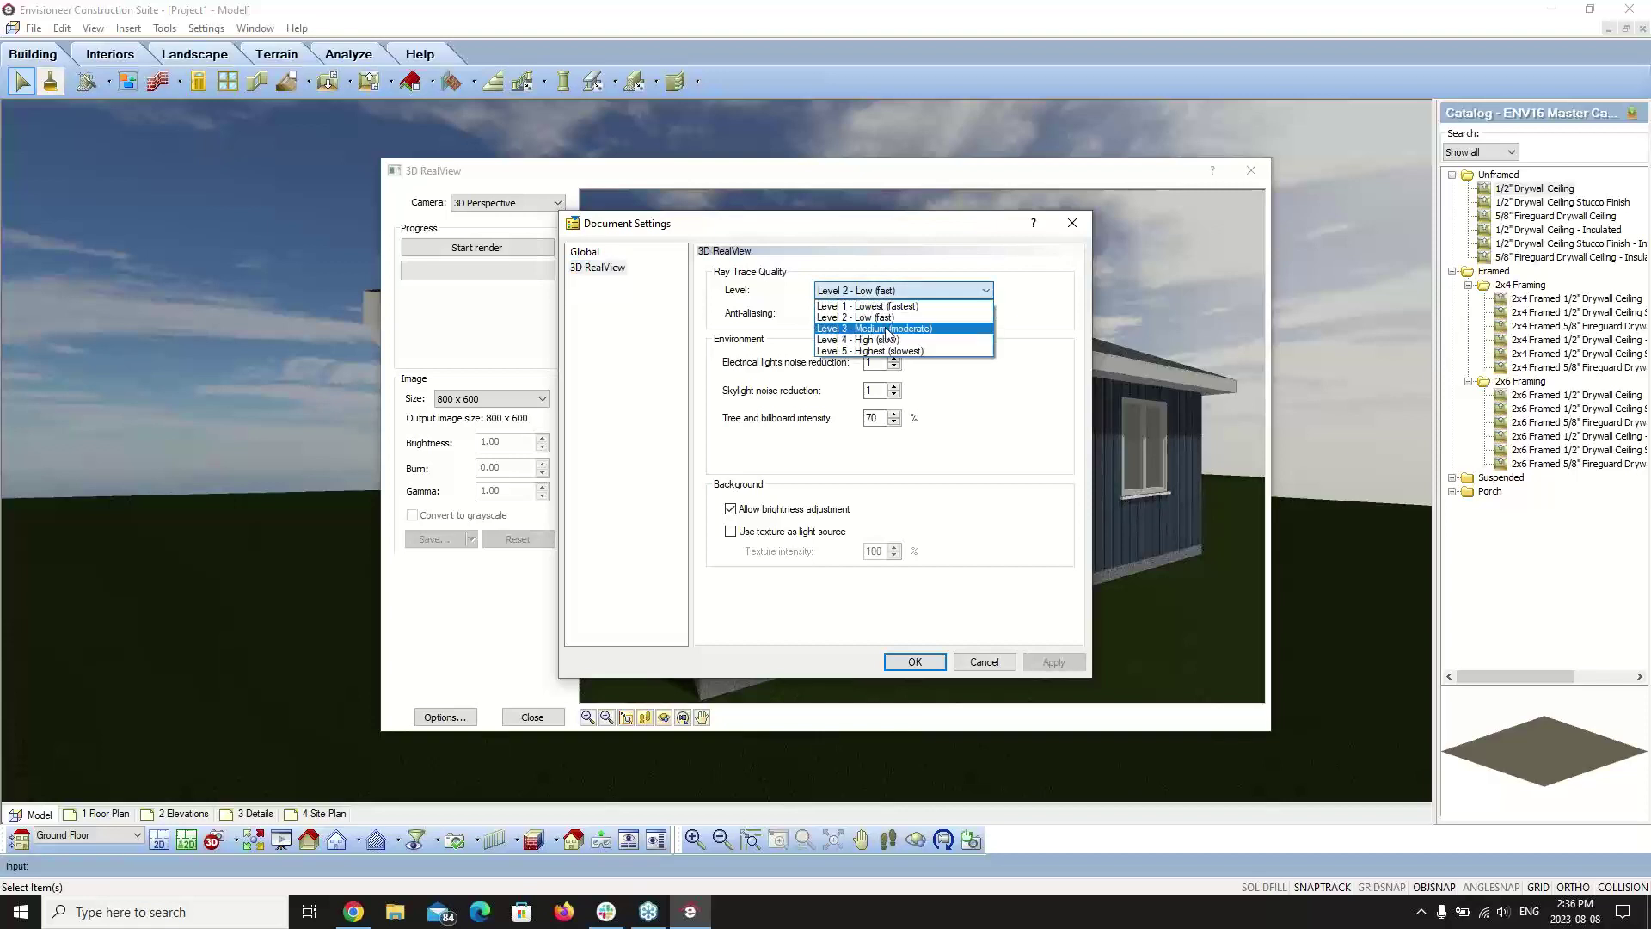
pyautogui.click(876, 337)
pyautogui.click(846, 309)
pyautogui.click(846, 308)
pyautogui.click(845, 308)
pyautogui.click(845, 309)
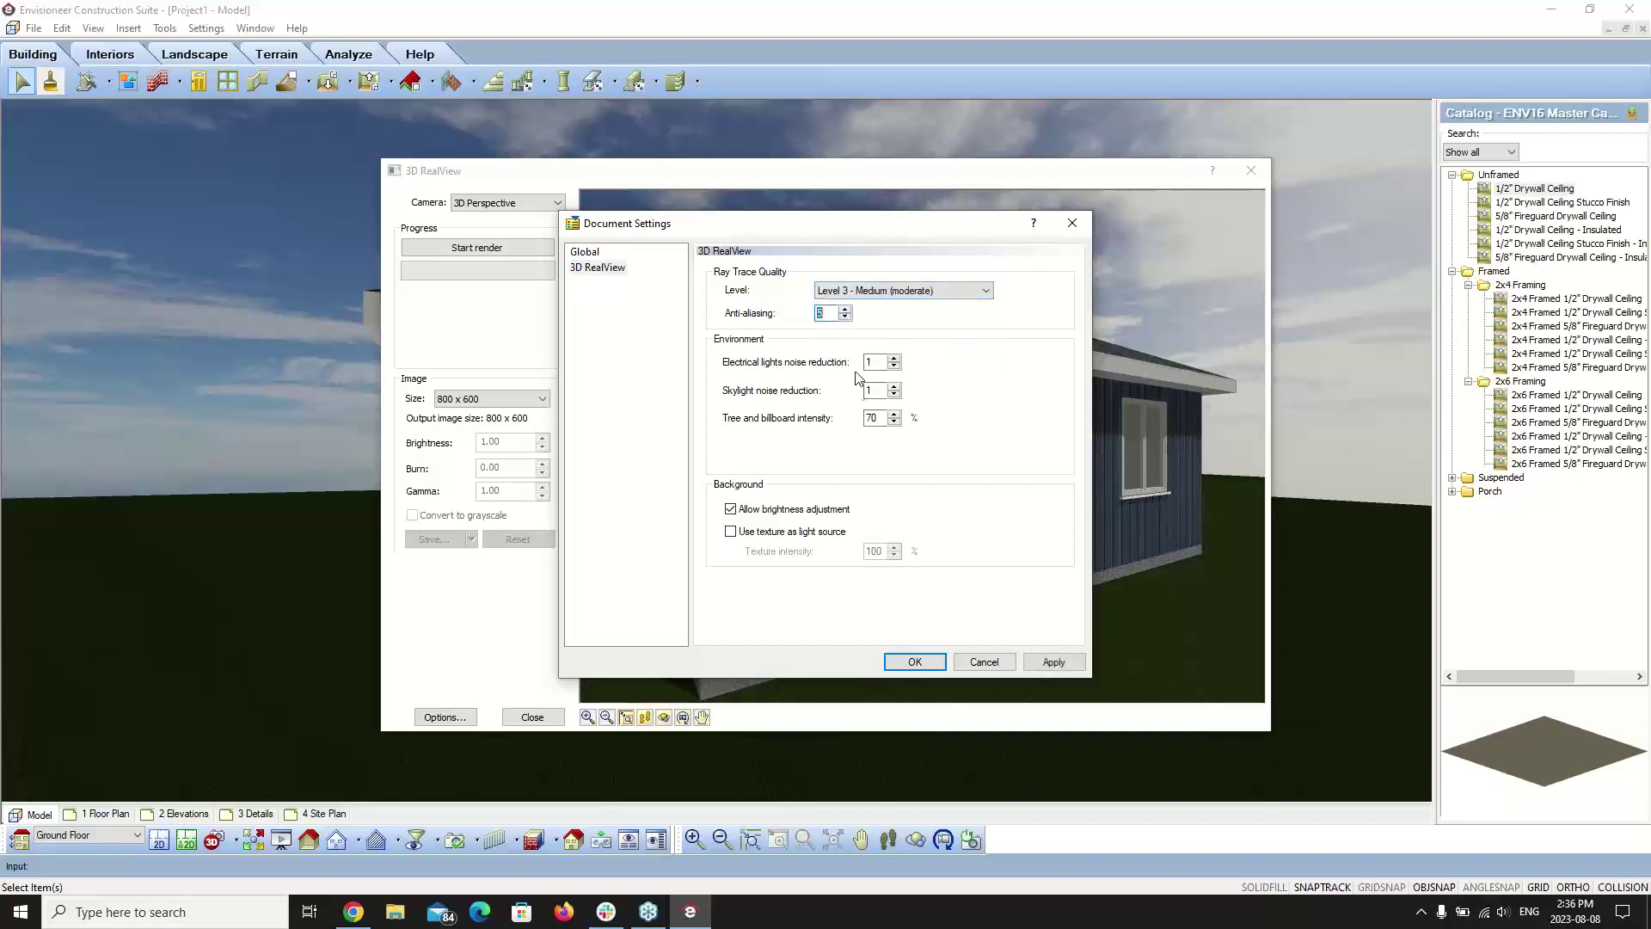
pyautogui.click(1053, 662)
pyautogui.click(914, 662)
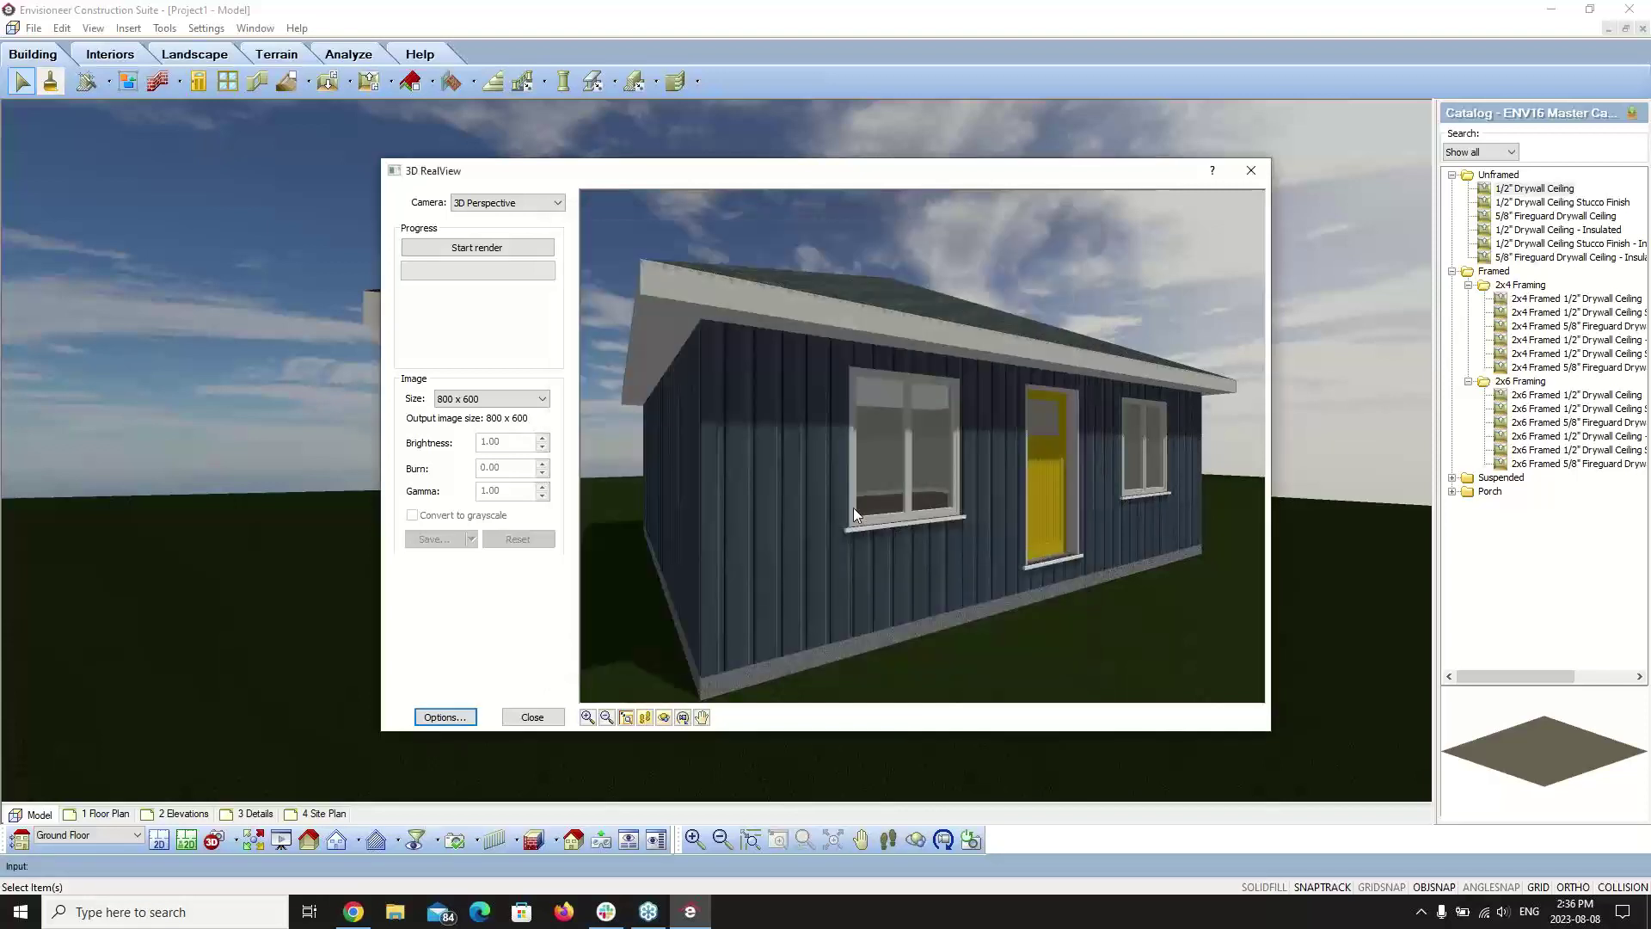
# - Render the house again with the updated quality settings and close 3D RealView without saving the image
pyautogui.click(477, 249)
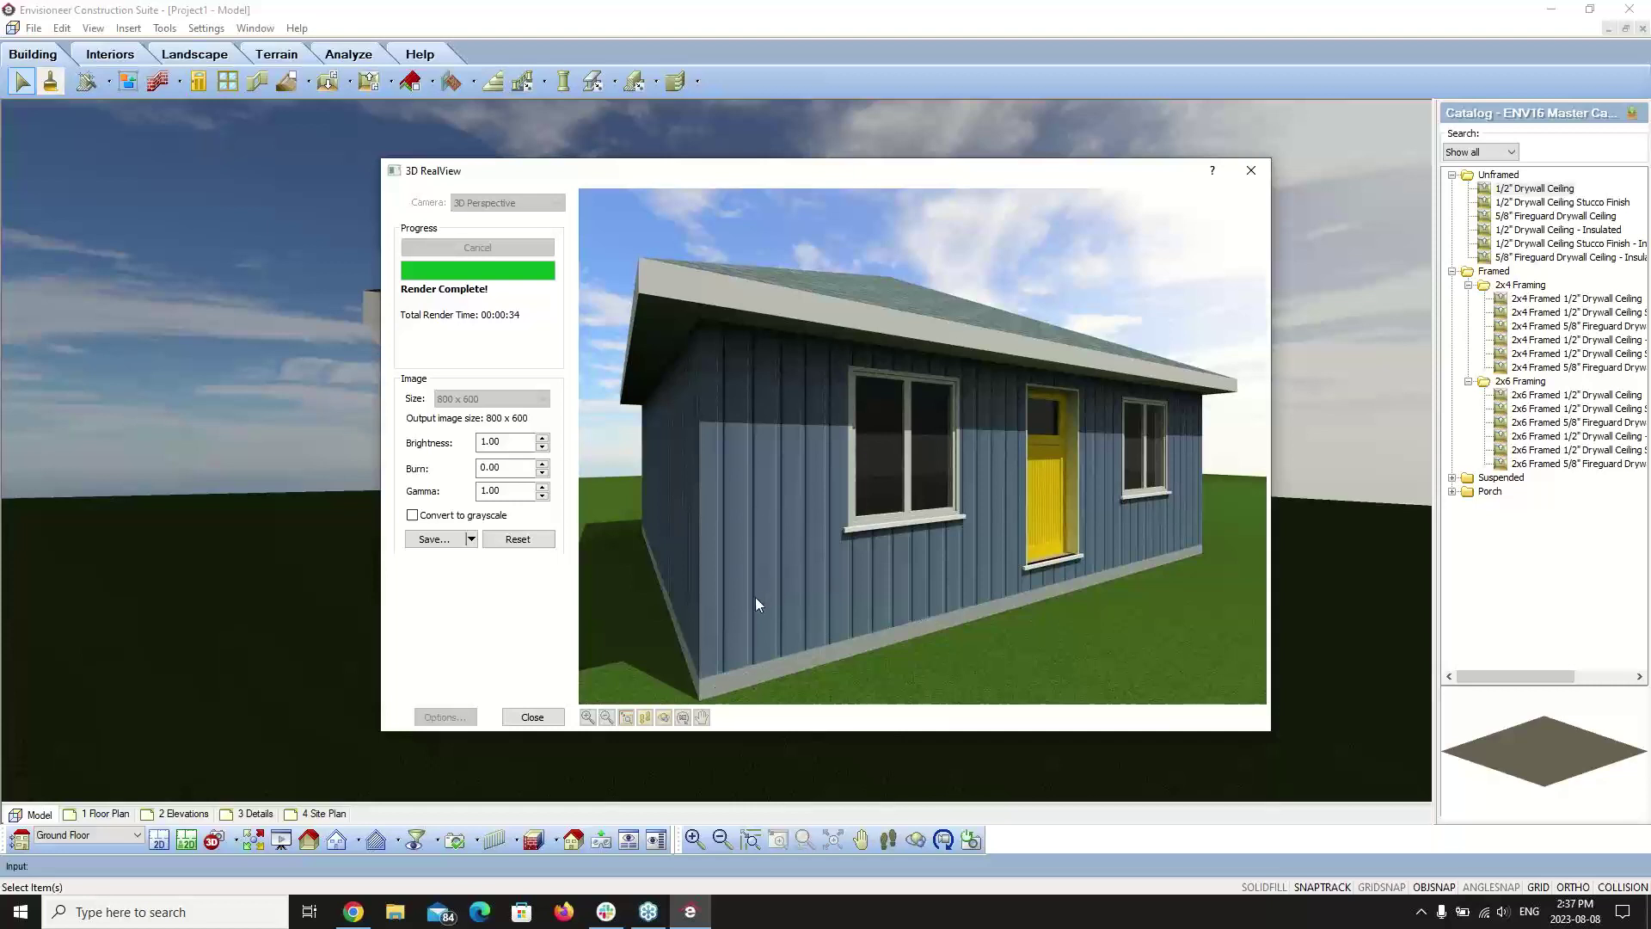
pyautogui.click(526, 717)
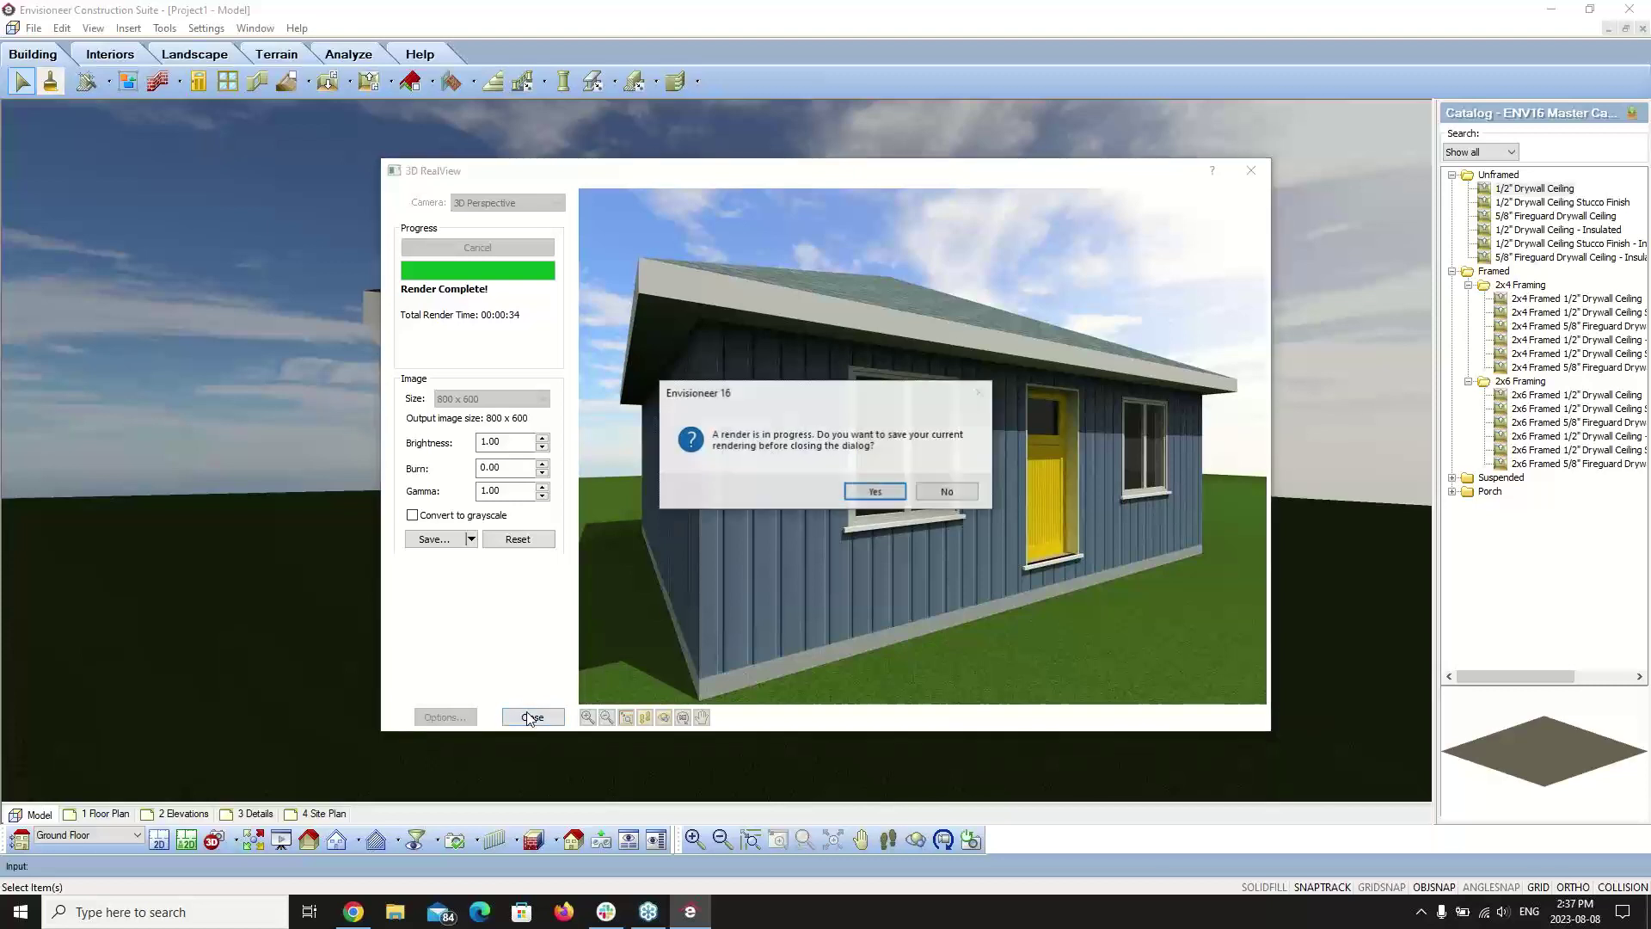
pyautogui.click(946, 492)
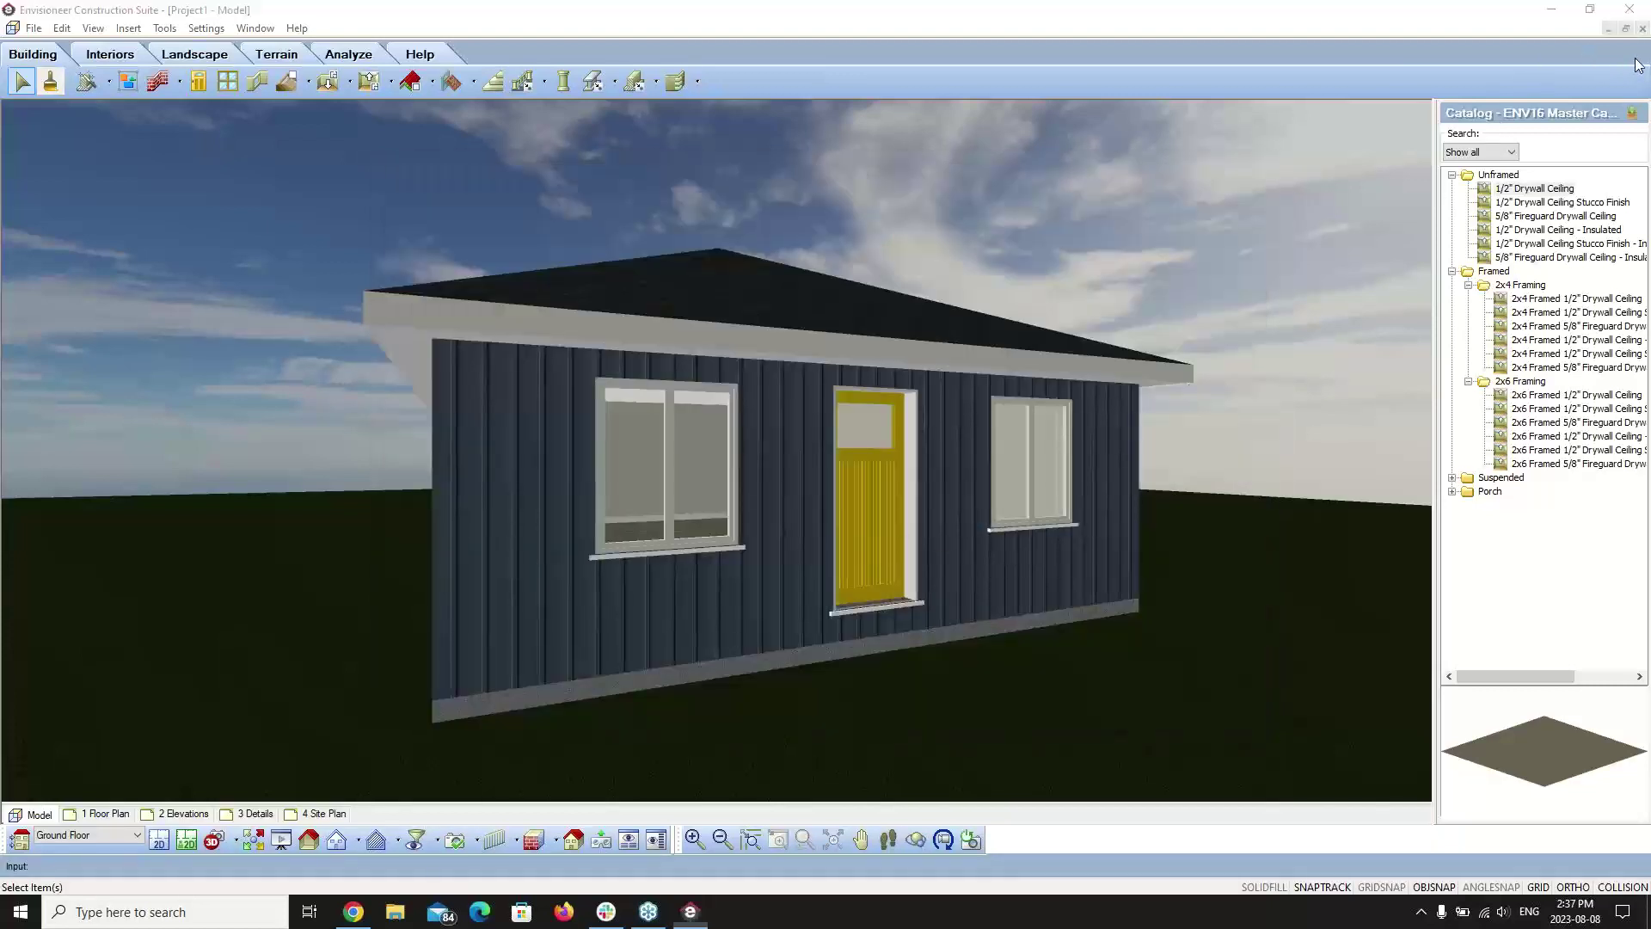